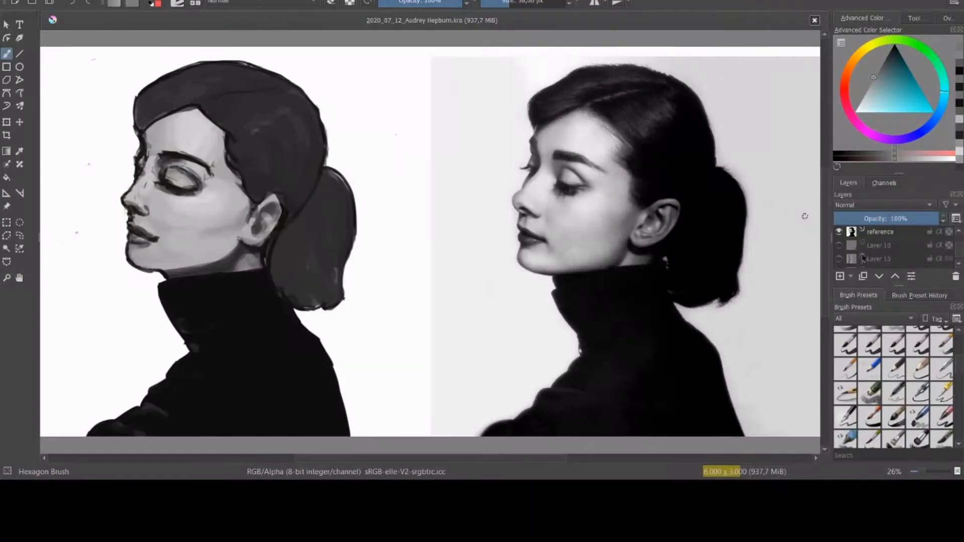
# Step: Compare Layer 24 with its visibility toggled and try it above the Copy of Layer 18 line layer, restoring the original order
pyautogui.click(839, 259)
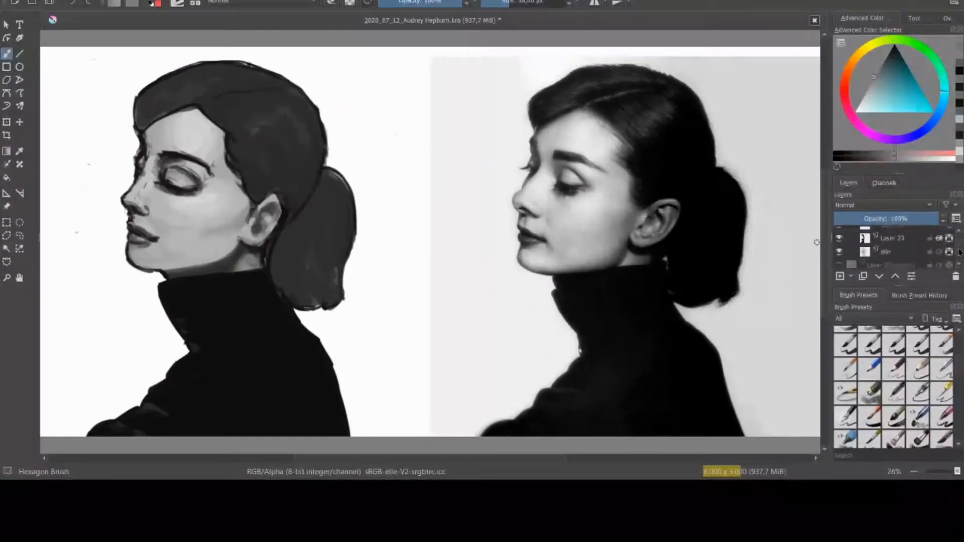
pyautogui.moveTo(959, 259); pyautogui.dragTo(958, 245)
pyautogui.click(894, 259)
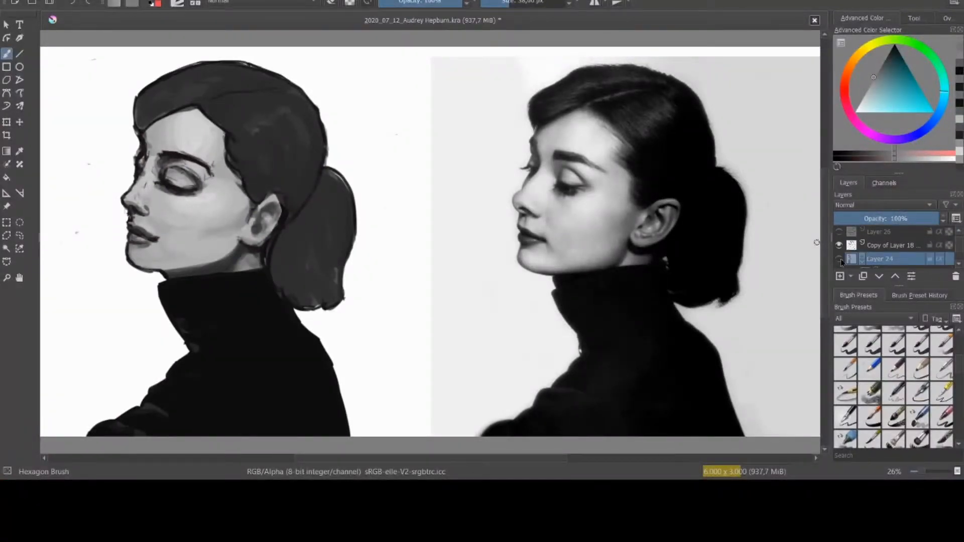
pyautogui.click(840, 259)
pyautogui.click(839, 260)
pyautogui.click(895, 276)
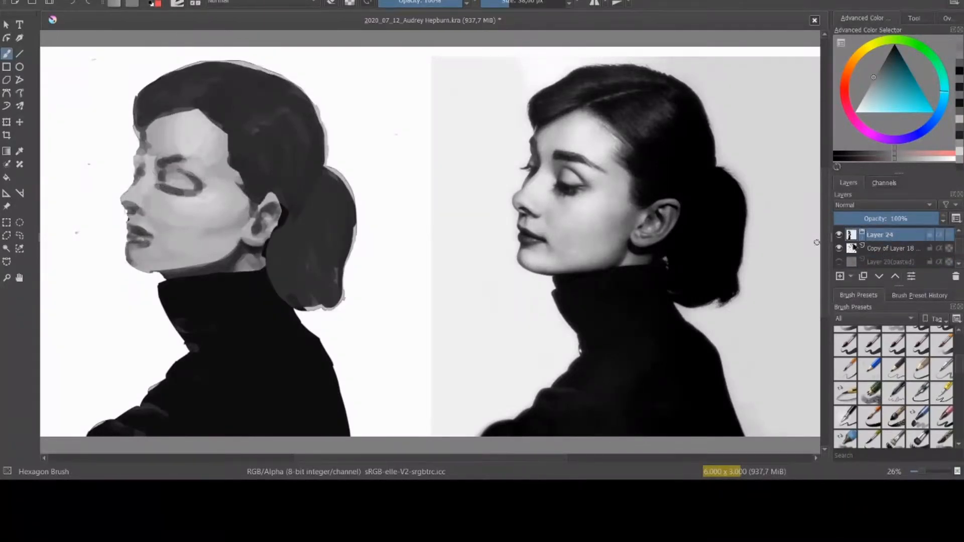
pyautogui.click(881, 277)
# Step: Identify the Copy of Layer 18 layer by toggling its visibility and rename it "lineart"
pyautogui.click(875, 249)
pyautogui.click(839, 247)
pyautogui.click(839, 248)
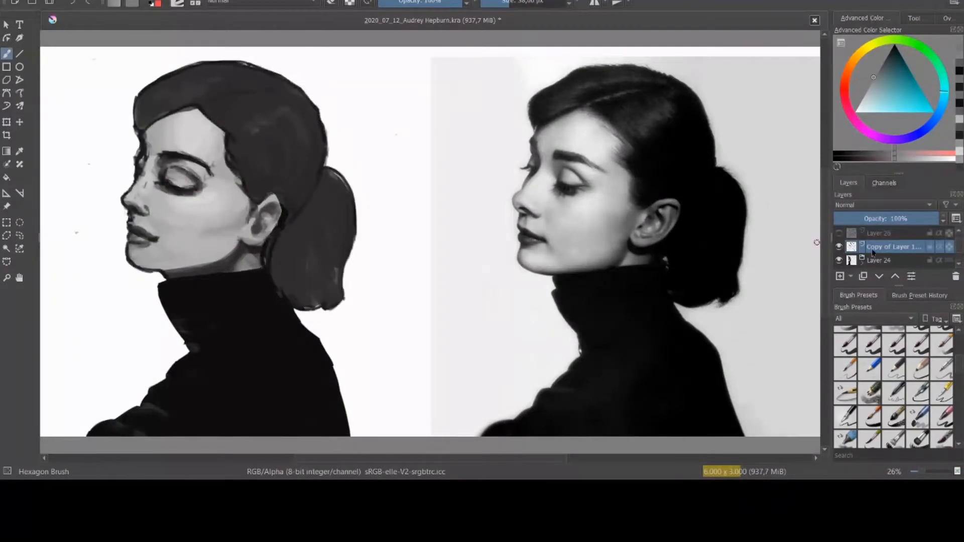
pyautogui.doubleClick(873, 248)
pyautogui.write('linea')
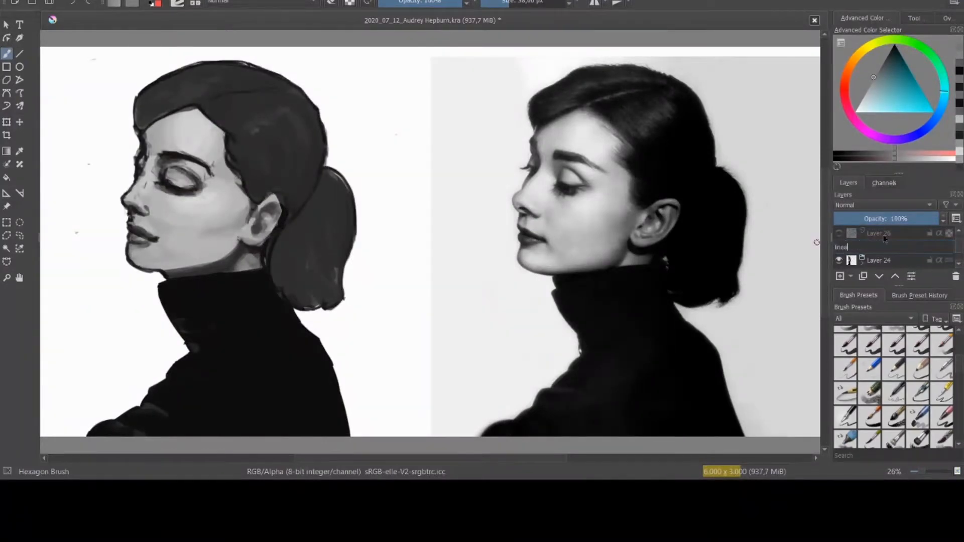
pyautogui.write('rt')
pyautogui.press('Return')
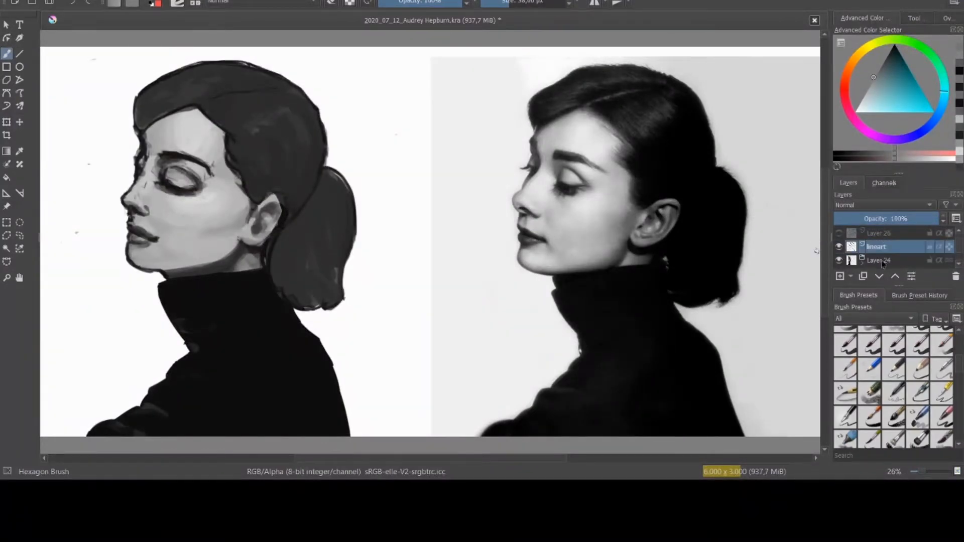
# Step: Rename the Layer 24 group to "values"
pyautogui.doubleClick(881, 261)
pyautogui.write('va')
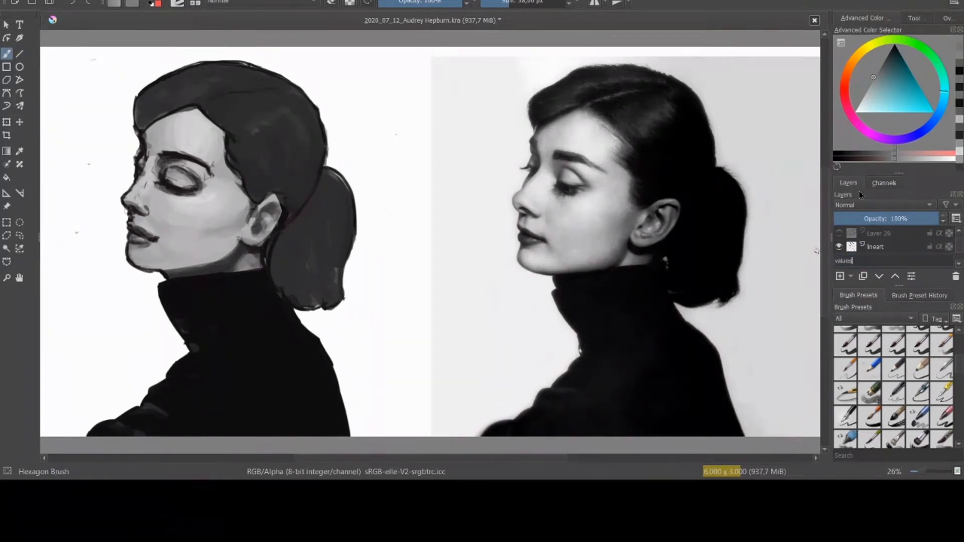
pyautogui.write('lues')
pyautogui.press('Return')
# Step: Add a new paint layer next to the values group and set its blending mode to Color
pyautogui.scroll(-1, 958, 251)
pyautogui.moveTo(958, 250); pyautogui.dragTo(959, 252)
pyautogui.click(910, 250)
pyautogui.click(840, 278)
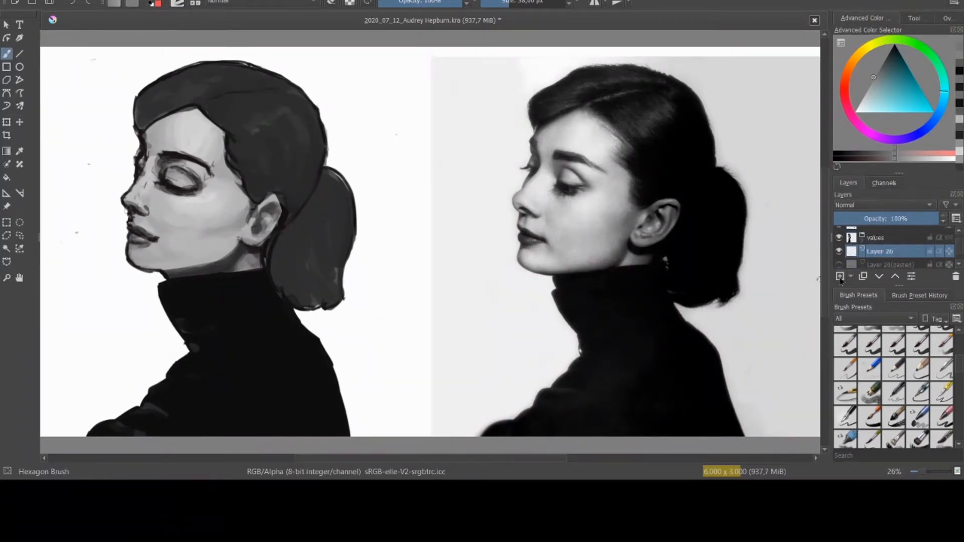
pyautogui.click(880, 210)
pyautogui.click(861, 235)
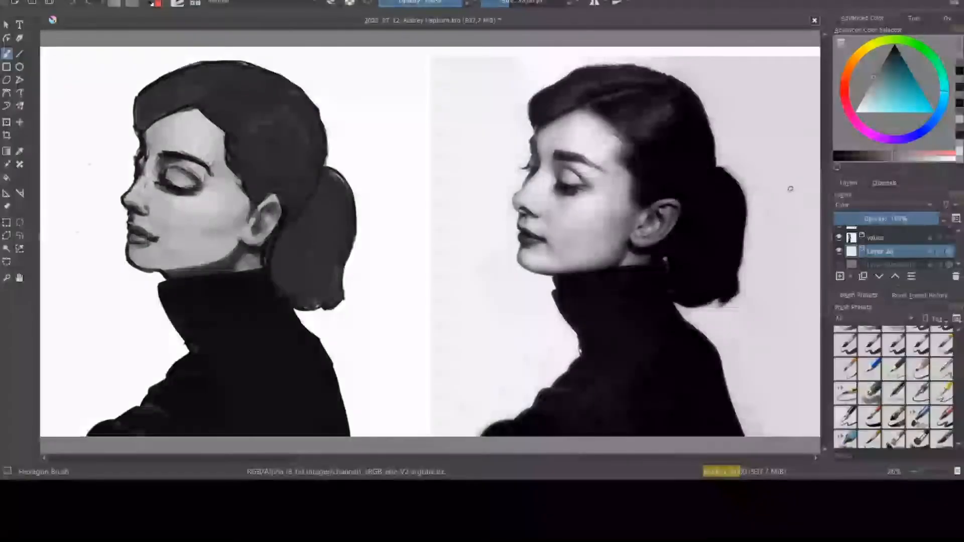
# Step: Enlarge the brush to about 300 px
pyautogui.press(']')
pyautogui.press(']')
pyautogui.press(']')
pyautogui.press(']')
pyautogui.press(']')
pyautogui.press(']')
pyautogui.press(']')
pyautogui.press(']')
pyautogui.press(']')
pyautogui.press(']')
pyautogui.press(']')
pyautogui.press(']')
pyautogui.press(']')
pyautogui.press(']')
pyautogui.press(']')
pyautogui.press(']')
pyautogui.press(']')
pyautogui.press(']')
pyautogui.press(']')
pyautogui.press(']')
pyautogui.press(']')
pyautogui.press(']')
pyautogui.press(']')
pyautogui.press(']')
pyautogui.press(']')
pyautogui.press(']')
pyautogui.press(']')
pyautogui.press(']')
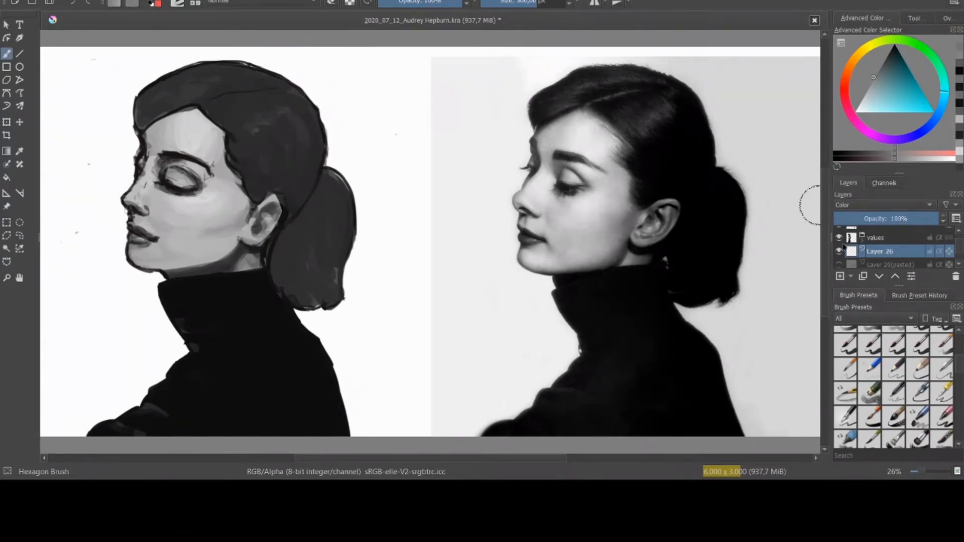
# Step: Choose a fairly saturated yellowish orange and dab it on the Color-mode layer in the blank area beside the head
pyautogui.click(875, 240)
pyautogui.click(877, 255)
pyautogui.click(898, 97)
pyautogui.moveTo(851, 78)
pyautogui.mouseDown()
pyautogui.moveTo(898, 42)
pyautogui.moveTo(939, 113)
pyautogui.moveTo(943, 75)
pyautogui.moveTo(927, 141)
pyautogui.moveTo(849, 68)
pyautogui.mouseUp()
pyautogui.click(903, 103)
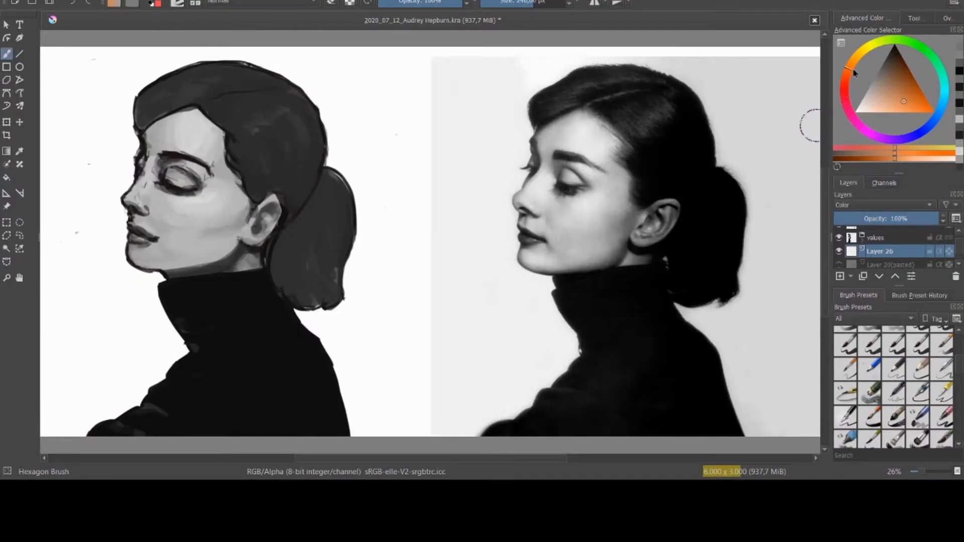
pyautogui.moveTo(850, 71); pyautogui.dragTo(855, 59)
pyautogui.click(908, 109)
pyautogui.moveTo(907, 108); pyautogui.dragTo(906, 107)
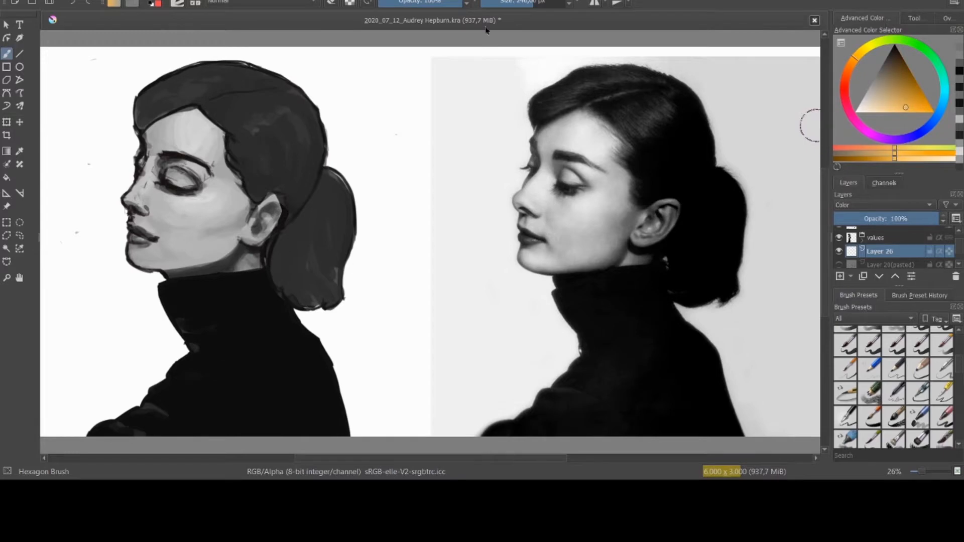
pyautogui.click(392, 92)
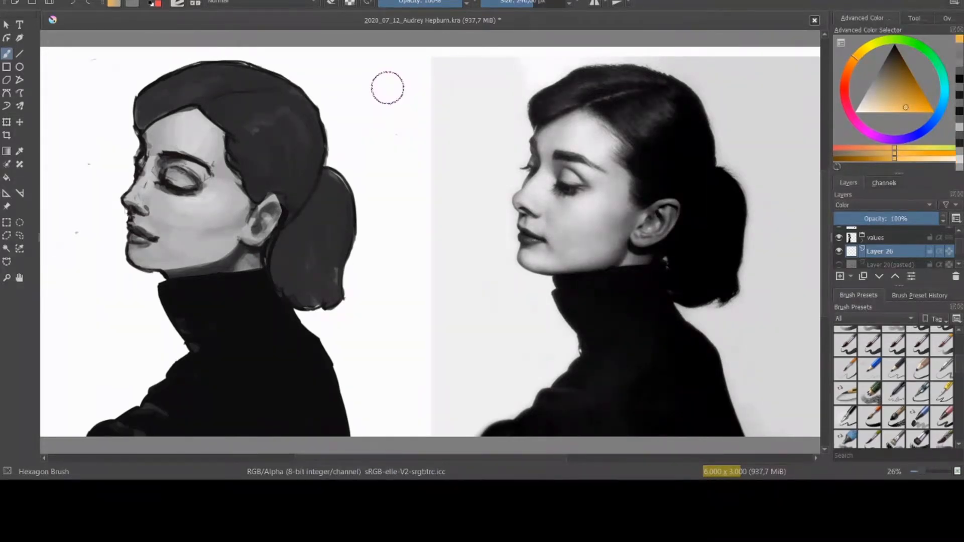
# Step: Add a new Normal layer and paint a round orange swatch in the blank area between the portrait and the reference photo
pyautogui.press('Insert')
pyautogui.click(369, 109)
pyautogui.moveTo(373, 108); pyautogui.dragTo(368, 109)
# Step: Compare red and yellow hues, and repaint the orange swatch slightly redder with a smaller brush
pyautogui.press('[')
pyautogui.press('[')
pyautogui.press('[')
pyautogui.press('[')
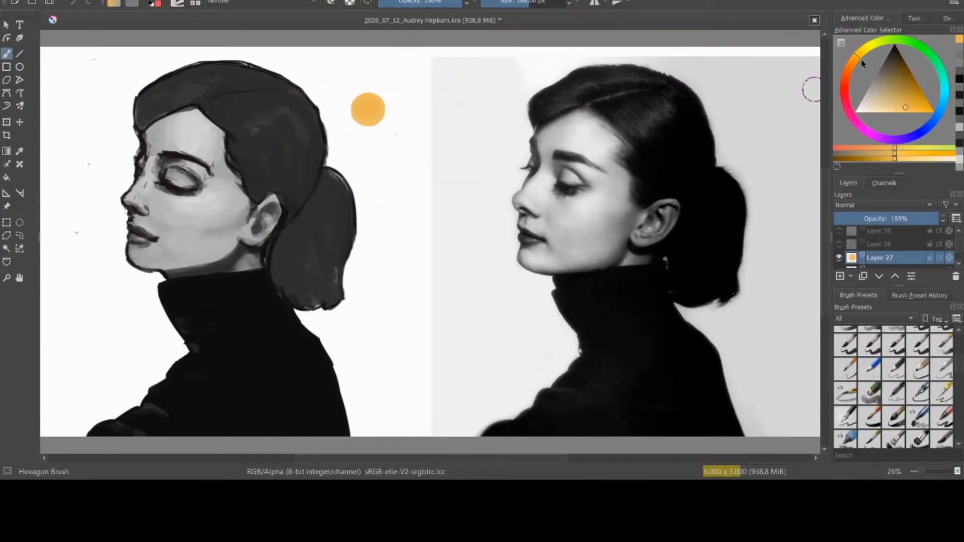
pyautogui.moveTo(861, 62)
pyautogui.mouseDown()
pyautogui.moveTo(846, 101)
pyautogui.moveTo(857, 67)
pyautogui.moveTo(896, 40)
pyautogui.moveTo(917, 45)
pyautogui.moveTo(942, 83)
pyautogui.moveTo(936, 56)
pyautogui.moveTo(919, 139)
pyautogui.moveTo(845, 99)
pyautogui.mouseUp()
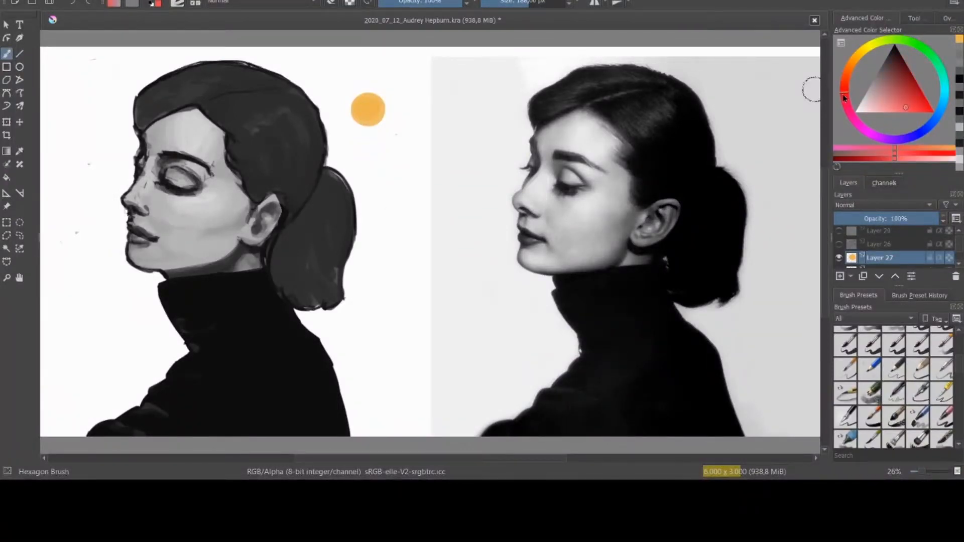
pyautogui.moveTo(844, 99); pyautogui.dragTo(845, 88)
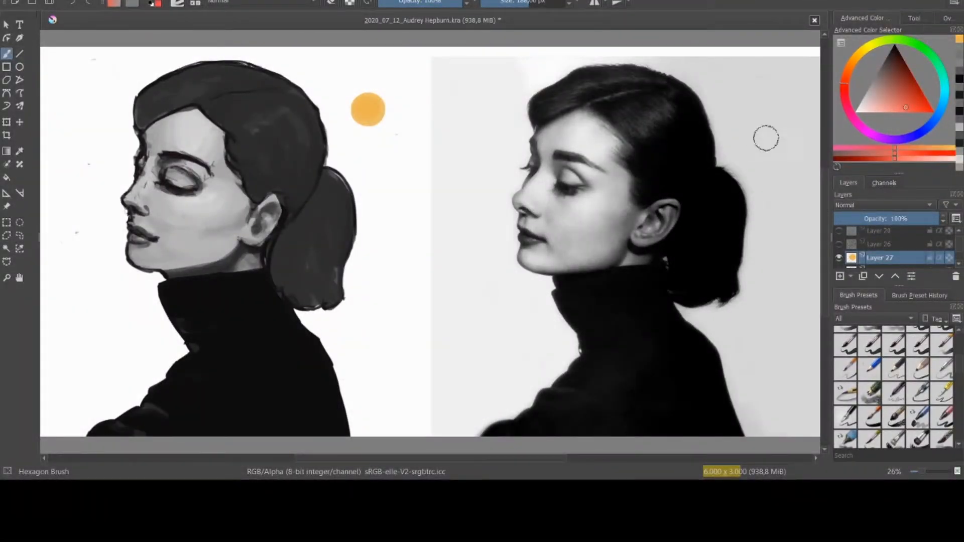
pyautogui.click(845, 80)
pyautogui.click(847, 89)
pyautogui.moveTo(846, 89)
pyautogui.mouseDown()
pyautogui.moveTo(855, 63)
pyautogui.moveTo(917, 57)
pyautogui.moveTo(858, 58)
pyautogui.moveTo(900, 43)
pyautogui.moveTo(924, 141)
pyautogui.moveTo(872, 47)
pyautogui.moveTo(874, 137)
pyautogui.moveTo(851, 110)
pyautogui.moveTo(866, 52)
pyautogui.mouseUp()
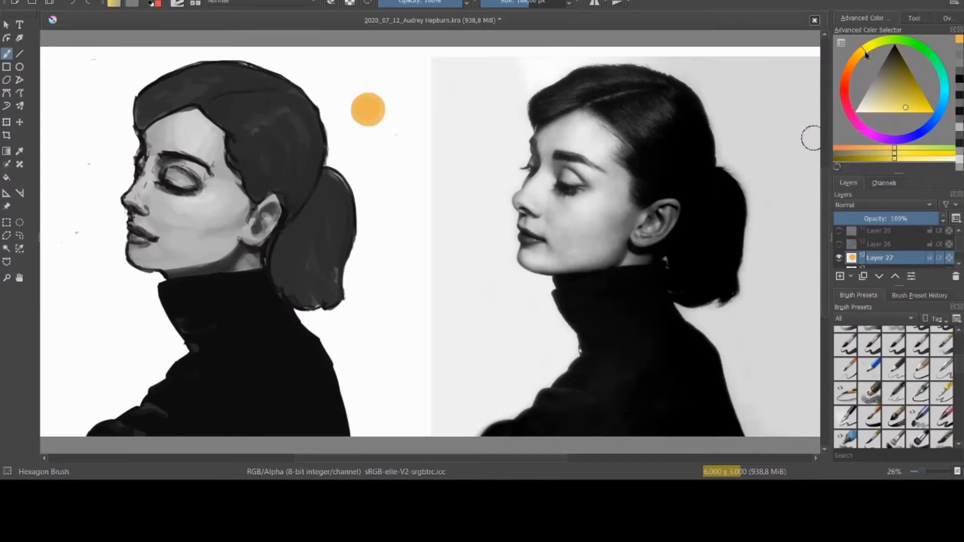
pyautogui.moveTo(863, 56)
pyautogui.mouseDown()
pyautogui.moveTo(849, 80)
pyautogui.moveTo(861, 127)
pyautogui.moveTo(855, 60)
pyautogui.mouseUp()
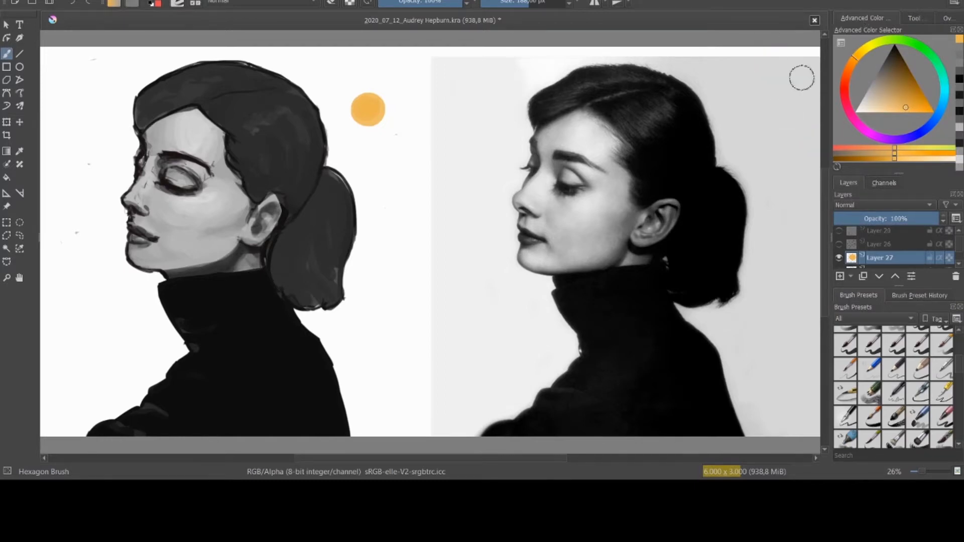
pyautogui.moveTo(857, 64); pyautogui.dragTo(852, 67)
pyautogui.moveTo(366, 104); pyautogui.dragTo(377, 107)
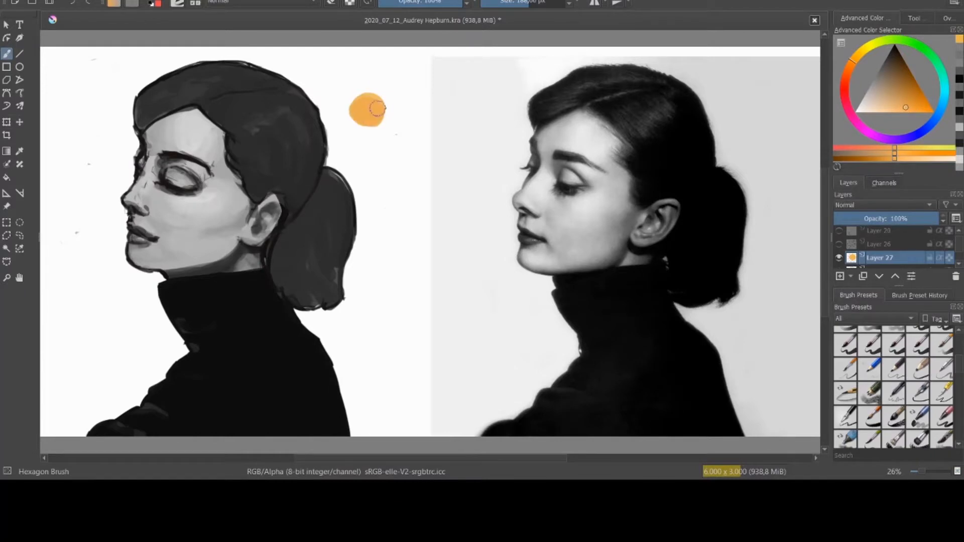
# Step: Paint a round purple swatch below the orange one and a muted red swatch overlapping between the two
pyautogui.moveTo(855, 64)
pyautogui.mouseDown()
pyautogui.moveTo(849, 119)
pyautogui.moveTo(888, 142)
pyautogui.mouseUp()
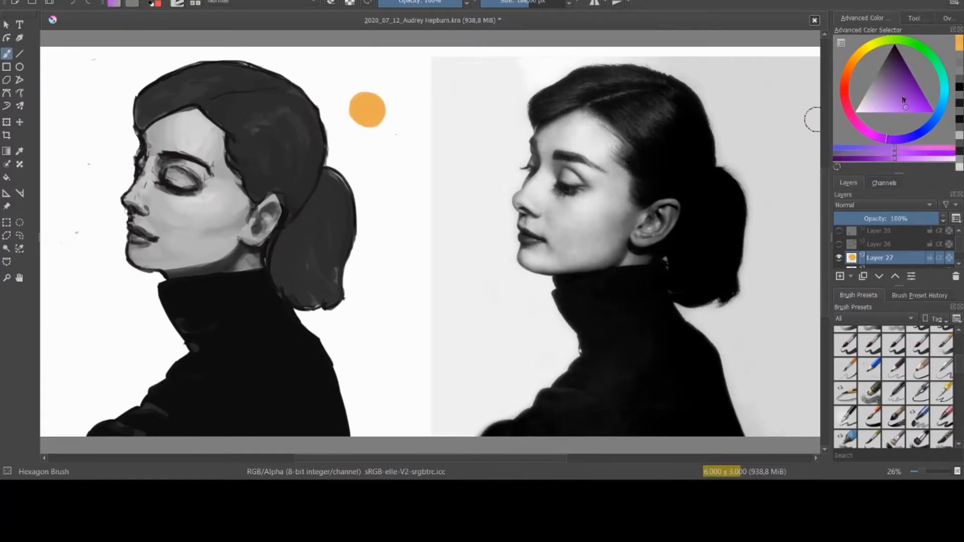
pyautogui.moveTo(905, 102); pyautogui.dragTo(908, 100)
pyautogui.click(366, 145)
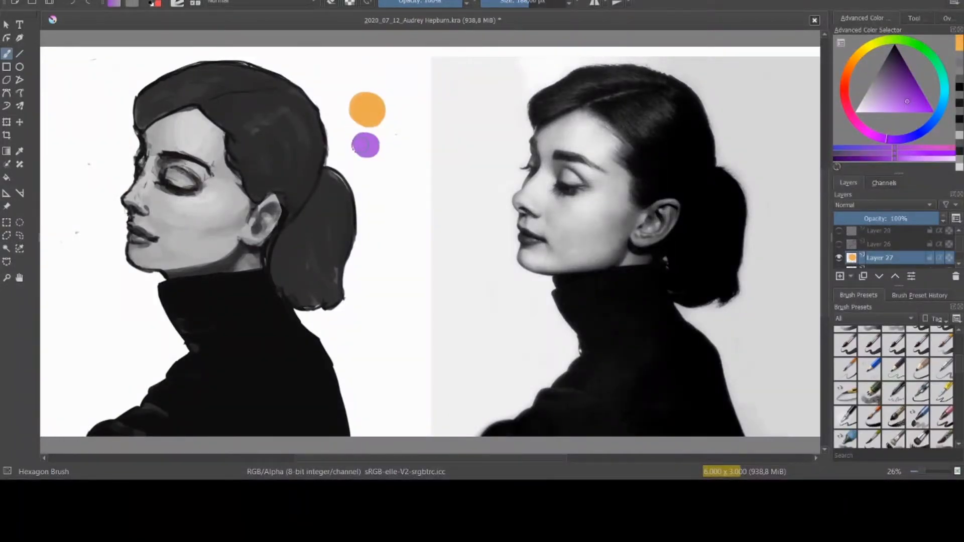
pyautogui.click(368, 145)
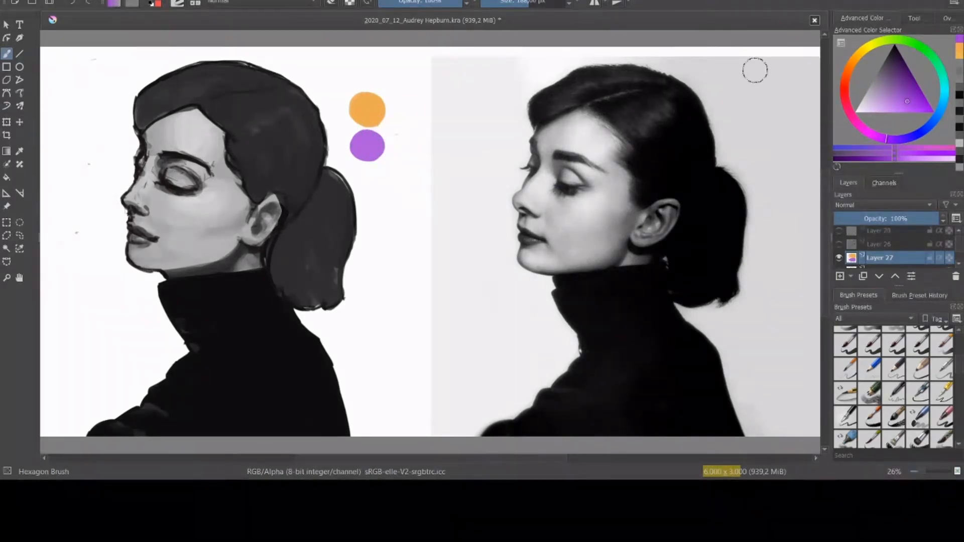
pyautogui.moveTo(845, 96); pyautogui.dragTo(853, 123)
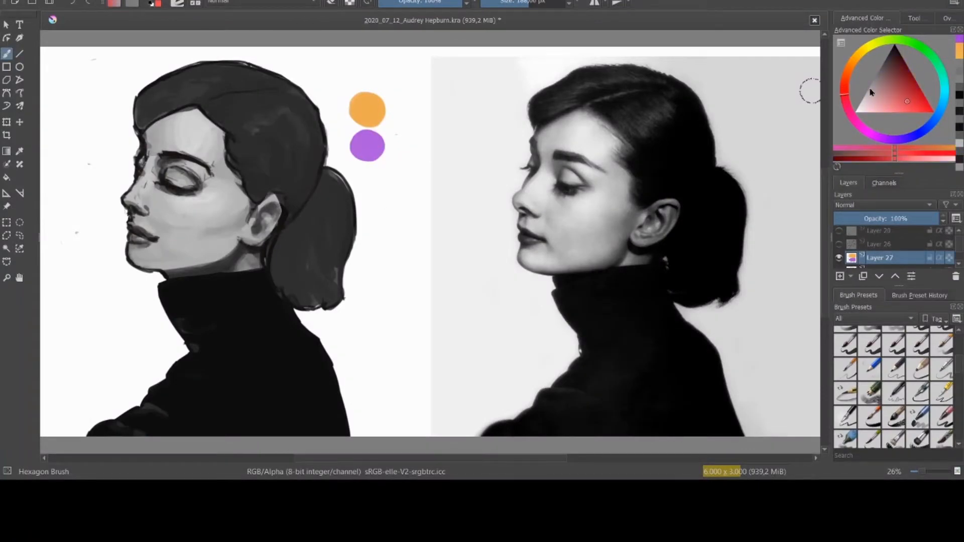
pyautogui.click(366, 126)
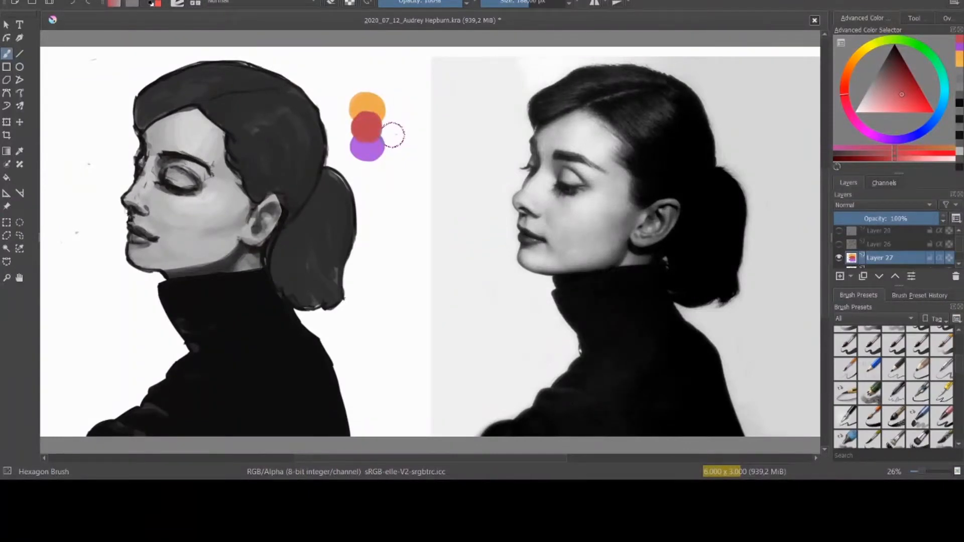
# Step: Delete the Color-mode Layer 26 and add a fresh paint layer directly above the values group
pyautogui.scroll(-2, 957, 247)
pyautogui.click(888, 258)
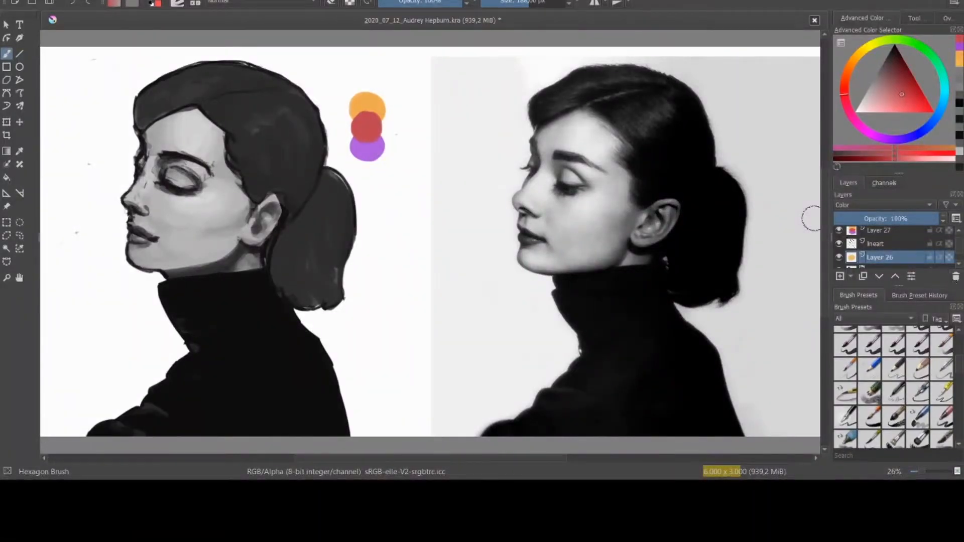
pyautogui.click(955, 276)
pyautogui.click(842, 277)
pyautogui.moveTo(881, 262); pyautogui.dragTo(882, 242)
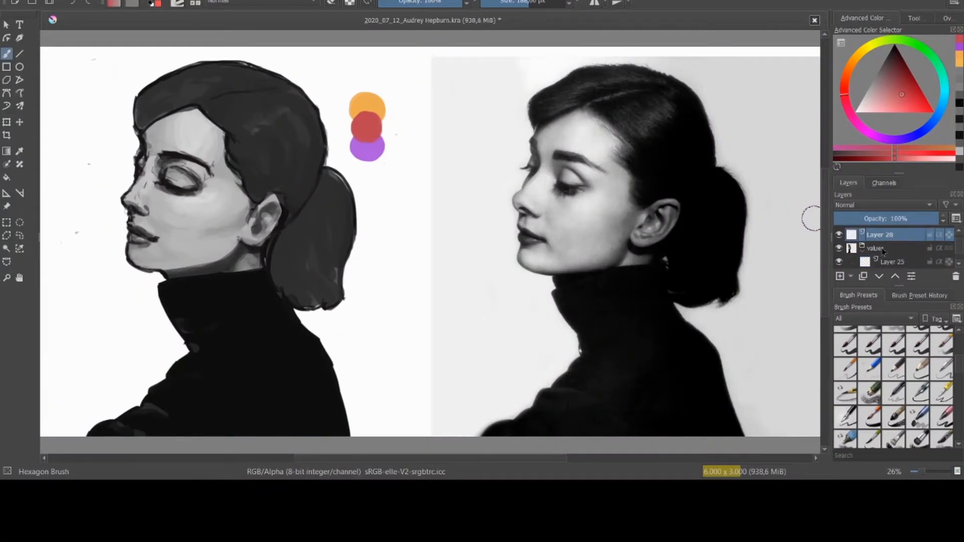
# Step: Duplicate the values group, hide the original, and merge the copy into a single layer
pyautogui.click(883, 251)
pyautogui.click(862, 249)
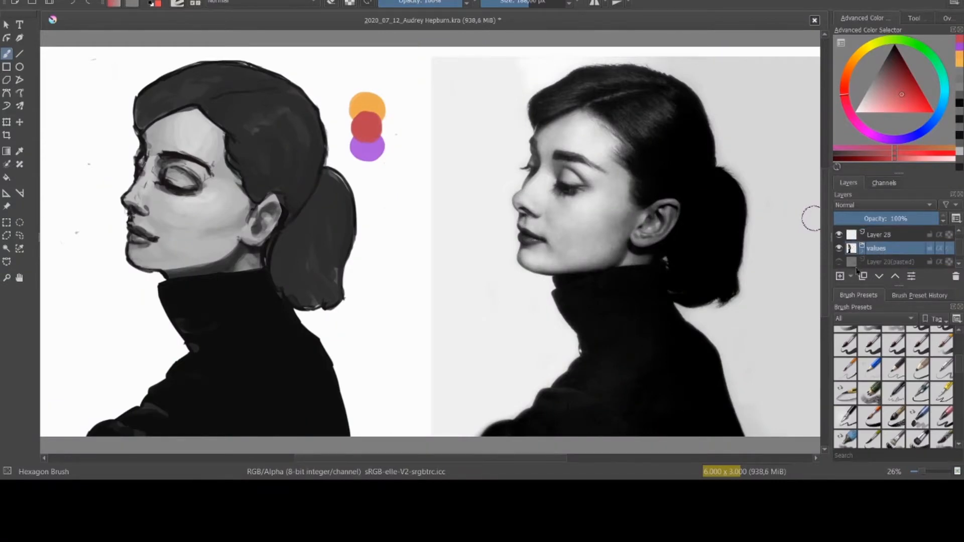
pyautogui.click(863, 277)
pyautogui.click(839, 262)
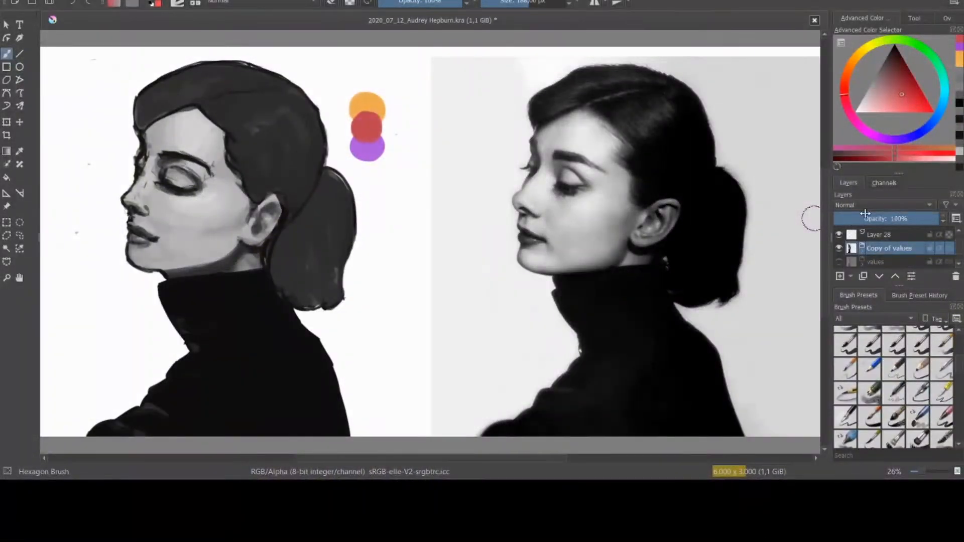
pyautogui.scroll(1, 958, 251)
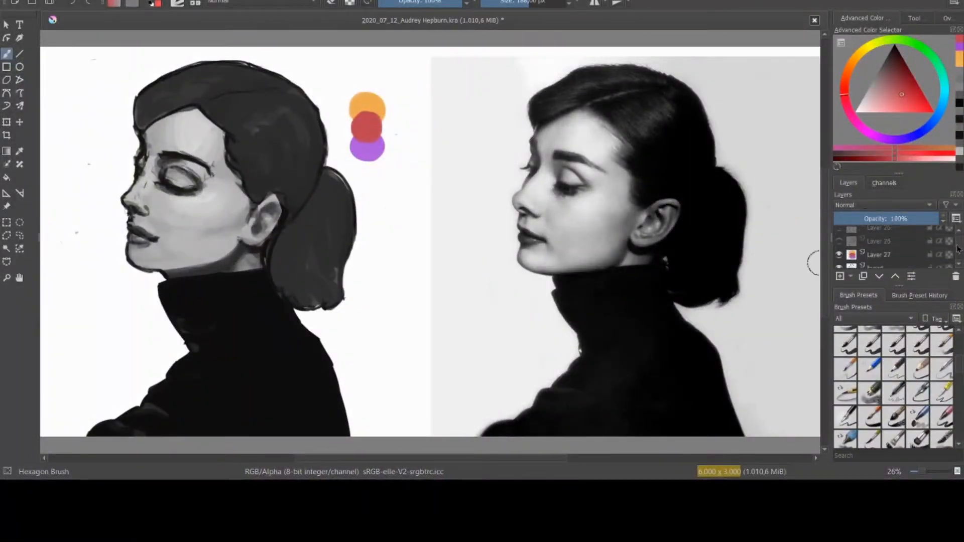
# Step: Group the empty Layer 28 together with the merged copy of the values
pyautogui.click(888, 246)
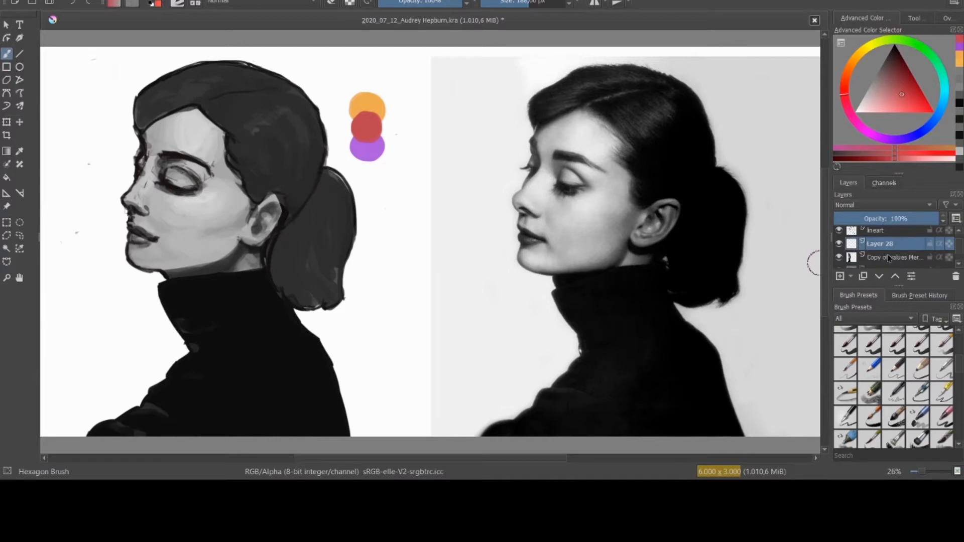
pyautogui.keyDown('shift'); pyautogui.click(890, 258); pyautogui.keyUp('shift')
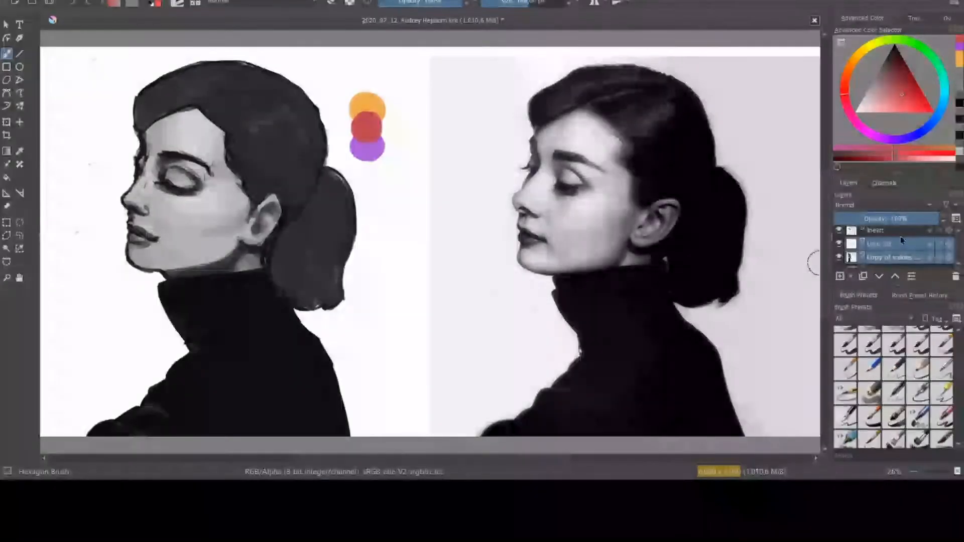
pyautogui.hotkey('ctrl', 'g')
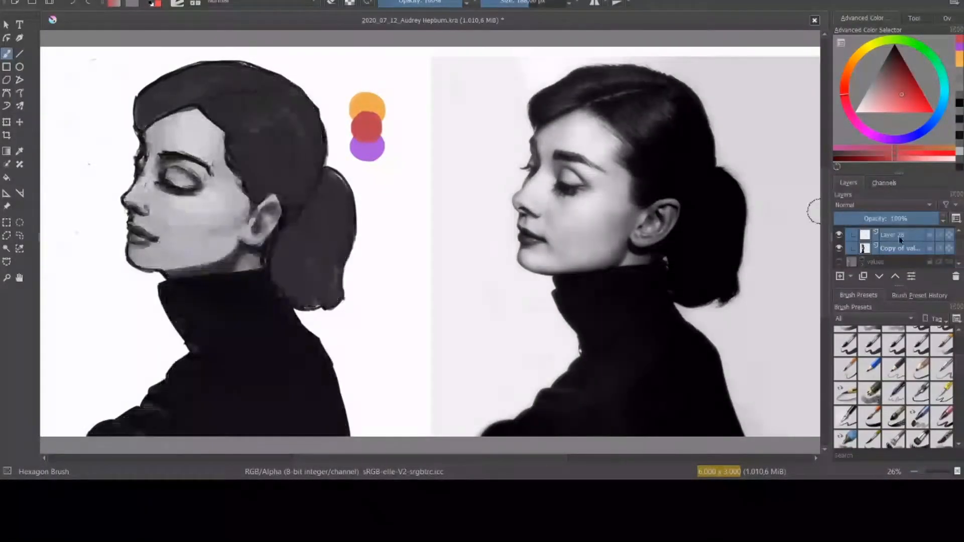
# Step: Rename Layer 28 to "color", set its blending mode to Color, and make it inherit alpha
pyautogui.doubleClick(893, 236)
pyautogui.write('color')
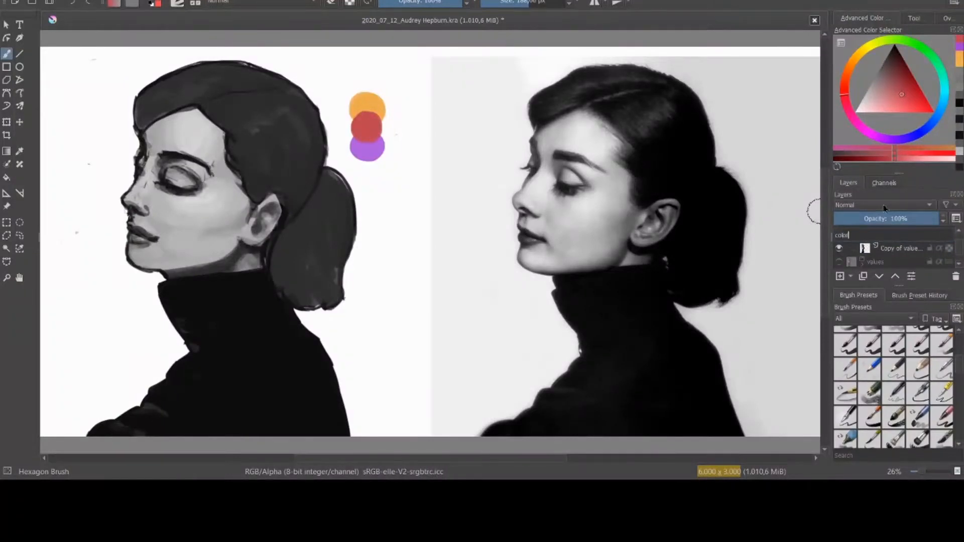
pyautogui.press('Return')
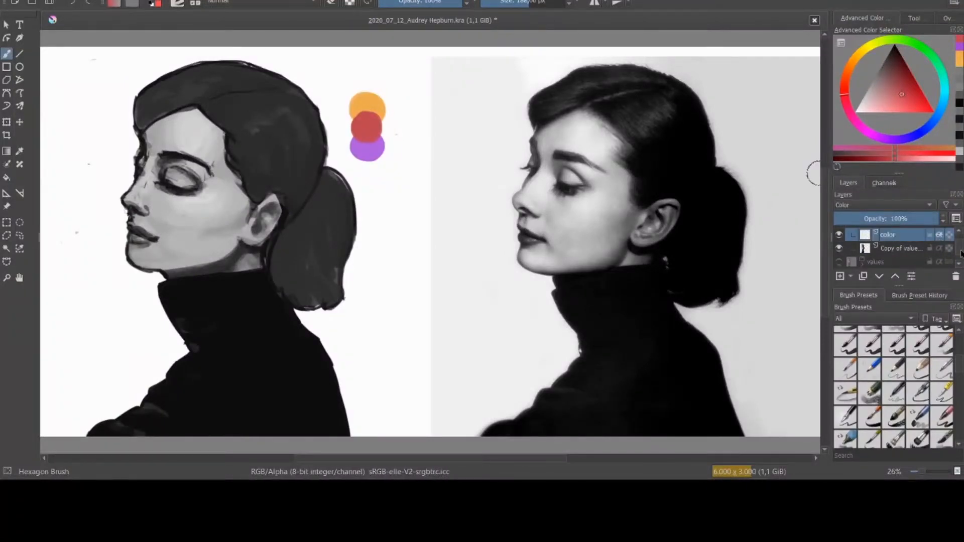
# Step: Enlarge the brush to about 320 px for painting on the color layer
pyautogui.scroll(1, 961, 254)
pyautogui.moveTo(250, 156); pyautogui.dragTo(319, 156)
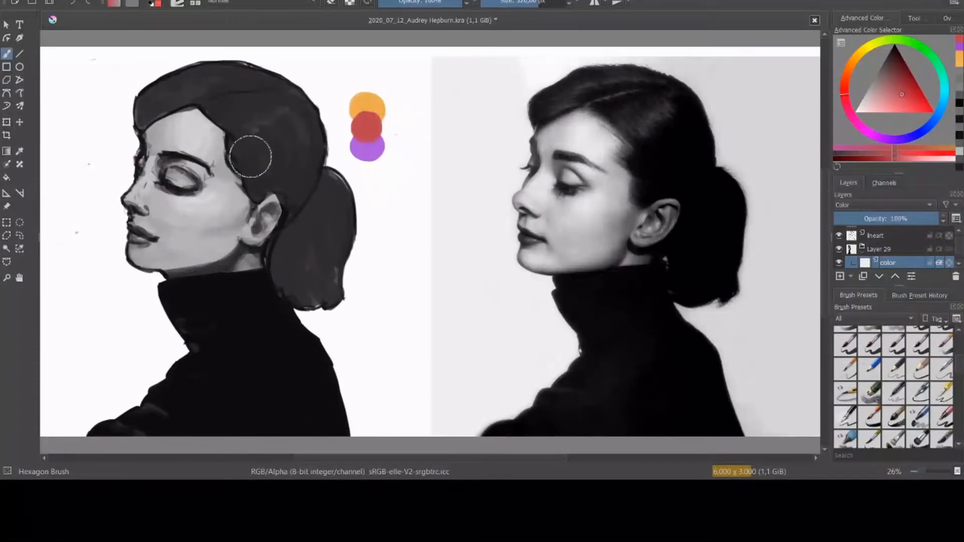
# Step: Sample the orange swatch and try darker, paler and more saturated variants of it in the colour selector
pyautogui.keyDown('ctrl'); pyautogui.click(368, 104); pyautogui.keyUp('ctrl')
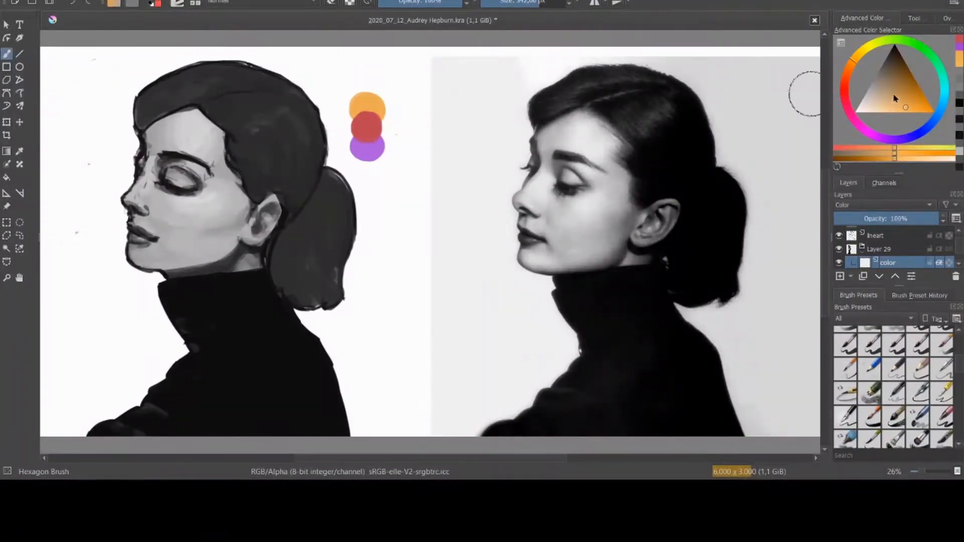
pyautogui.click(896, 104)
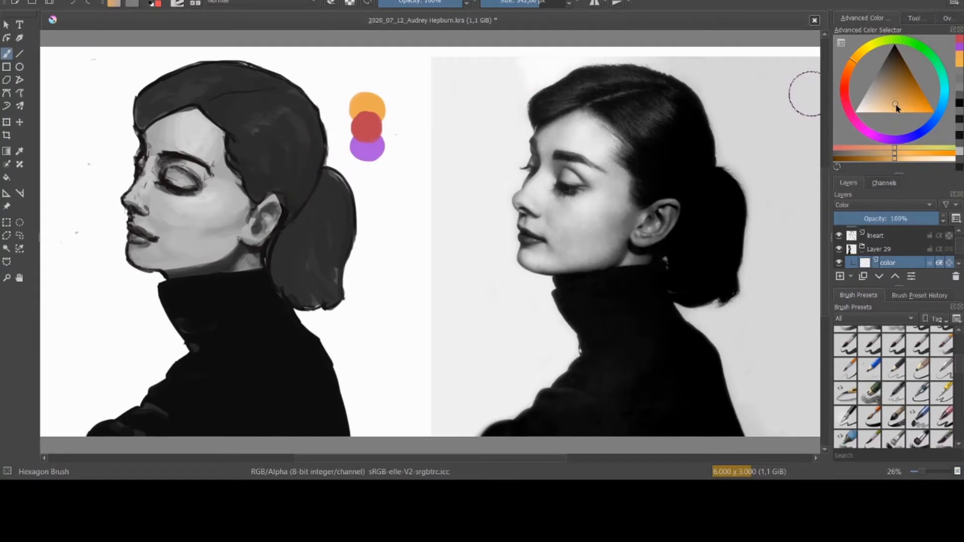
pyautogui.click(888, 106)
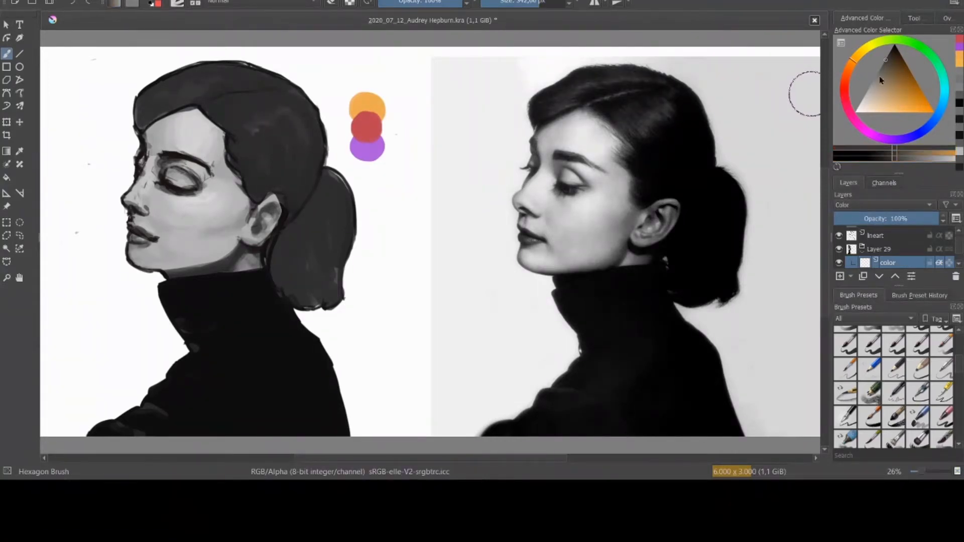
pyautogui.click(873, 104)
pyautogui.moveTo(874, 105); pyautogui.dragTo(907, 105)
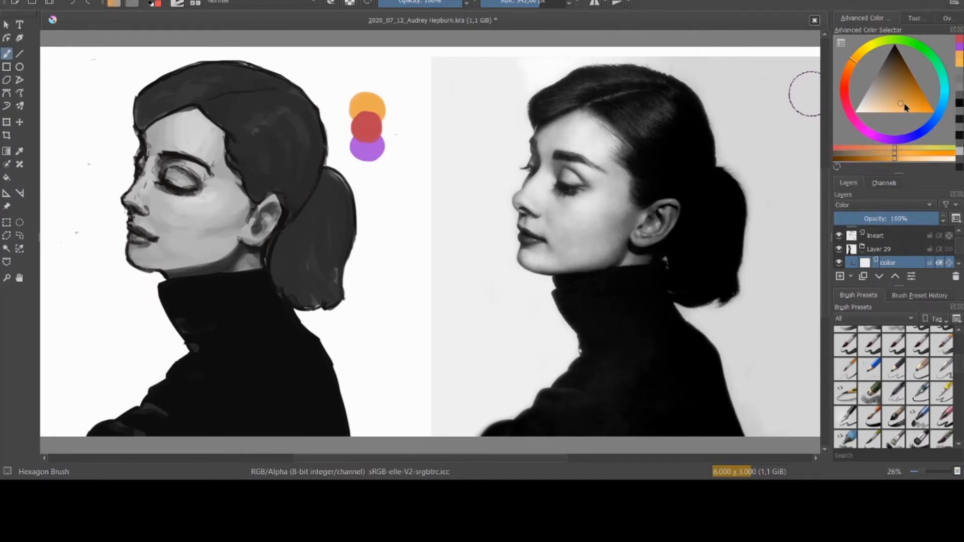
# Step: Sample the orange swatch, paint the forehead with it, and cover the face, ear and neck with a less saturated orange skin tone
pyautogui.keyDown('ctrl'); pyautogui.click(368, 101); pyautogui.keyUp('ctrl')
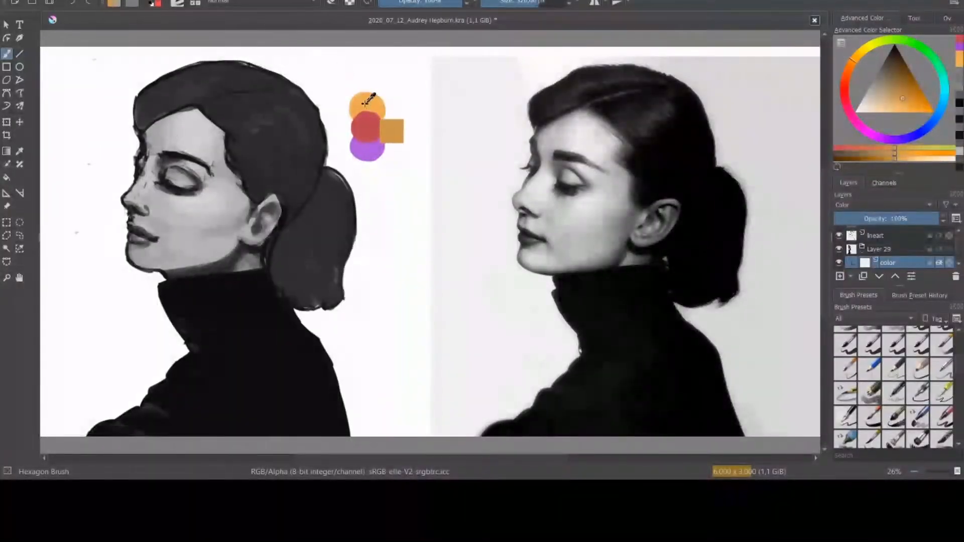
pyautogui.moveTo(154, 126)
pyautogui.mouseDown()
pyautogui.moveTo(169, 144)
pyautogui.moveTo(173, 116)
pyautogui.moveTo(156, 133)
pyautogui.moveTo(177, 148)
pyautogui.moveTo(181, 114)
pyautogui.moveTo(175, 150)
pyautogui.mouseUp()
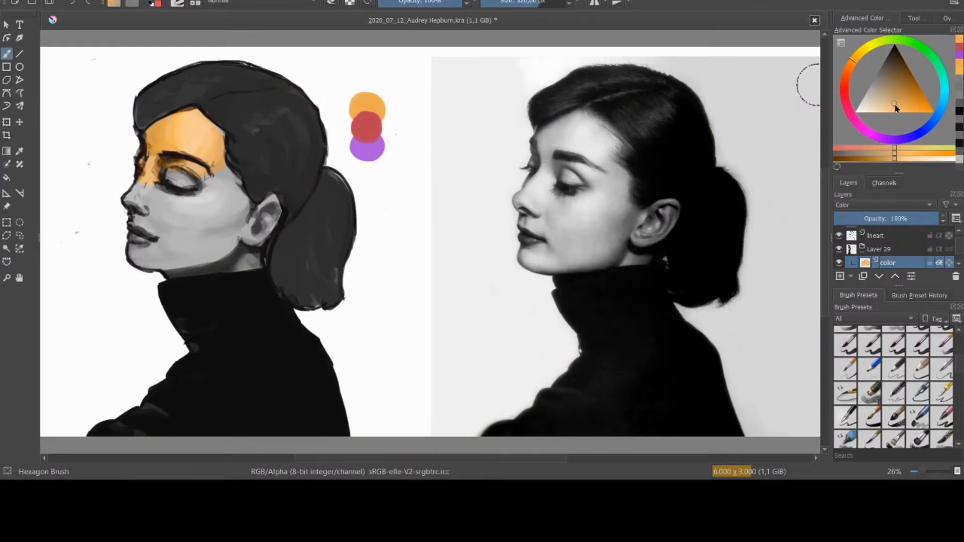
pyautogui.moveTo(896, 107)
pyautogui.mouseDown()
pyautogui.moveTo(902, 80)
pyautogui.moveTo(892, 98)
pyautogui.mouseUp()
pyautogui.moveTo(185, 135)
pyautogui.mouseDown()
pyautogui.moveTo(204, 156)
pyautogui.moveTo(203, 144)
pyautogui.moveTo(177, 127)
pyautogui.moveTo(199, 123)
pyautogui.moveTo(166, 134)
pyautogui.moveTo(132, 189)
pyautogui.moveTo(216, 203)
pyautogui.mouseUp()
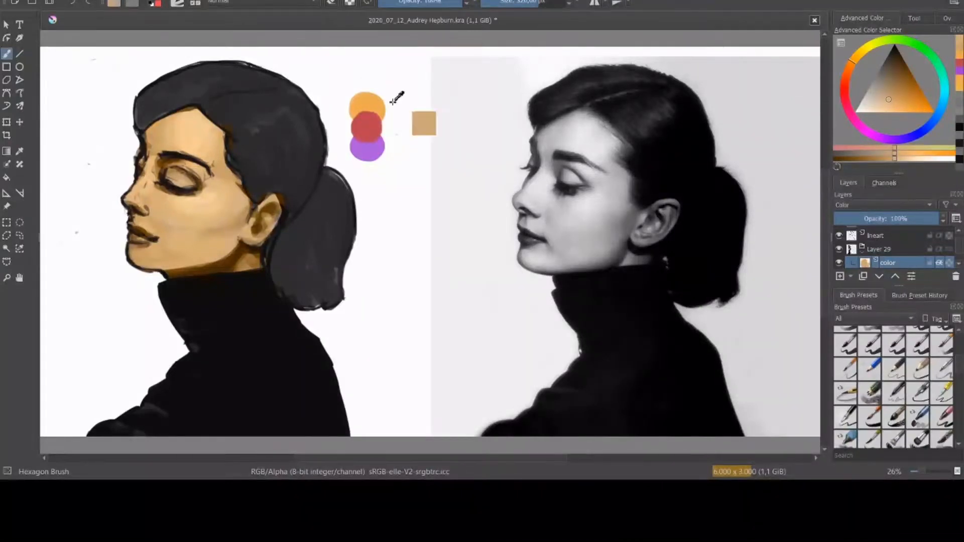
# Step: Sample the red swatch, darken it, and paint a muted red over the eyelids and lips
pyautogui.keyDown('ctrl'); pyautogui.click(375, 131); pyautogui.keyUp('ctrl')
pyautogui.click(905, 94)
pyautogui.moveTo(911, 101); pyautogui.dragTo(900, 85)
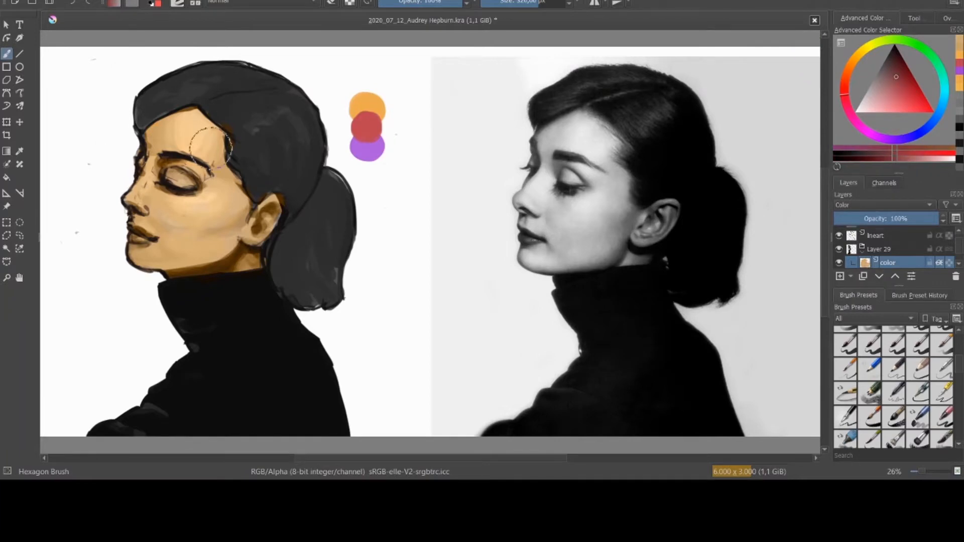
pyautogui.moveTo(138, 153)
pyautogui.mouseDown()
pyautogui.moveTo(139, 162)
pyautogui.moveTo(174, 161)
pyautogui.moveTo(161, 181)
pyautogui.moveTo(184, 180)
pyautogui.moveTo(169, 171)
pyautogui.mouseUp()
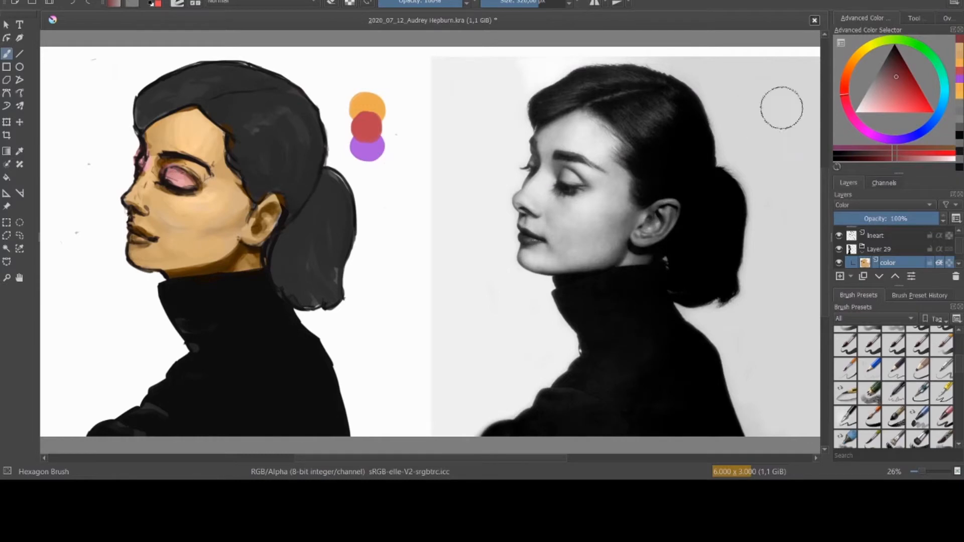
pyautogui.moveTo(897, 77); pyautogui.dragTo(902, 80)
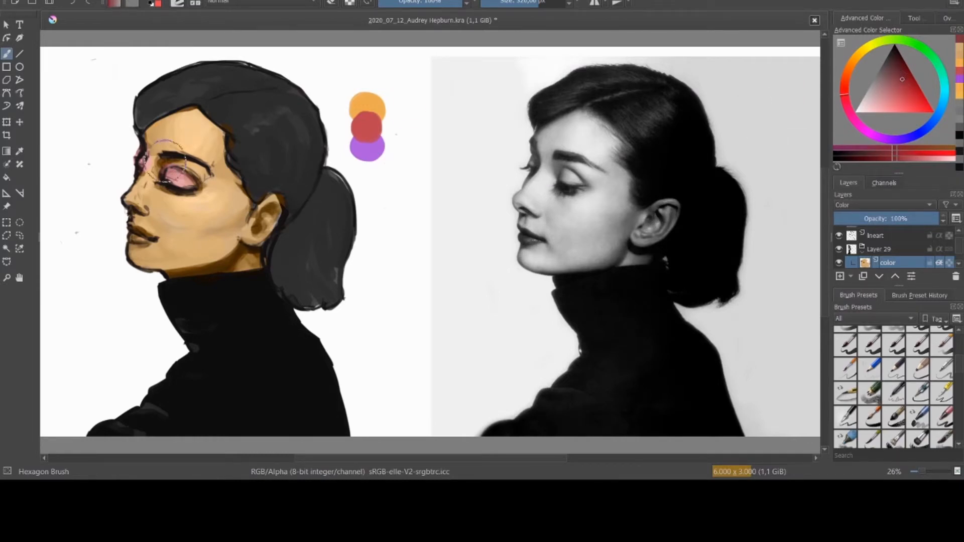
pyautogui.moveTo(190, 173); pyautogui.dragTo(176, 173)
pyautogui.moveTo(135, 238); pyautogui.dragTo(135, 234)
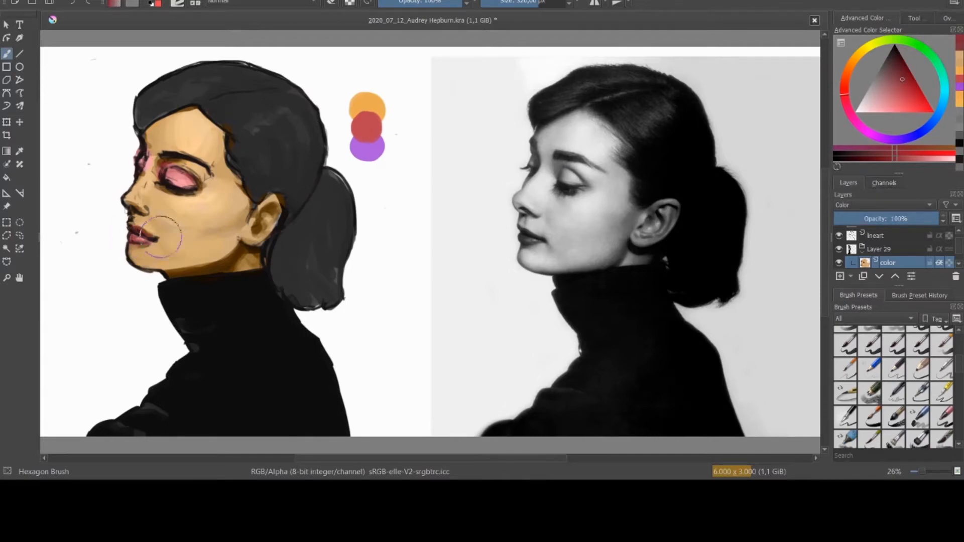
# Step: Paint a pink patch on the cheek beside the ear and enlarge the brush
pyautogui.moveTo(248, 217)
pyautogui.mouseDown()
pyautogui.moveTo(232, 221)
pyautogui.moveTo(244, 217)
pyautogui.moveTo(238, 201)
pyautogui.mouseUp()
pyautogui.press(']')
pyautogui.press(']')
pyautogui.press(']')
pyautogui.press(']')
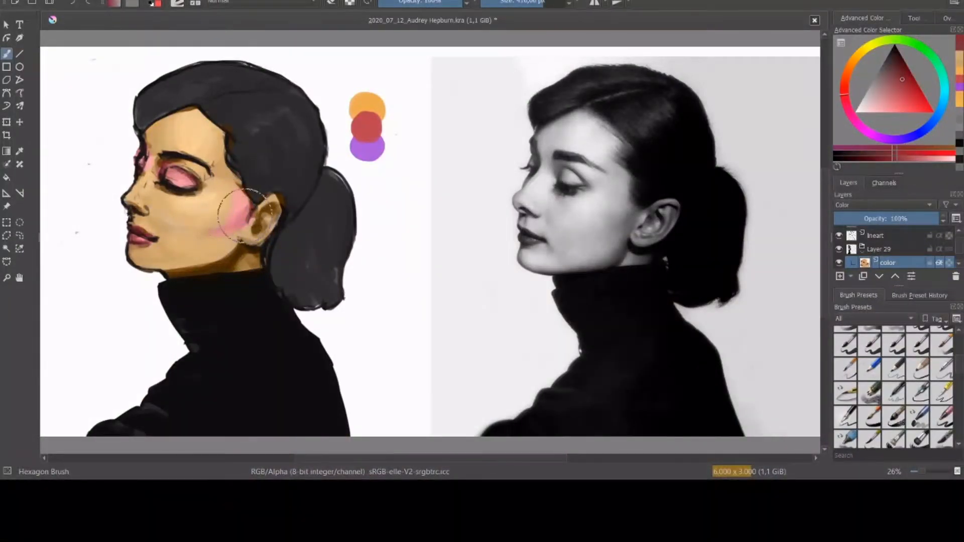
# Step: Try darker, brighter and paler reds over the pink patch on the cheek
pyautogui.click(898, 61)
pyautogui.moveTo(248, 193); pyautogui.dragTo(225, 227)
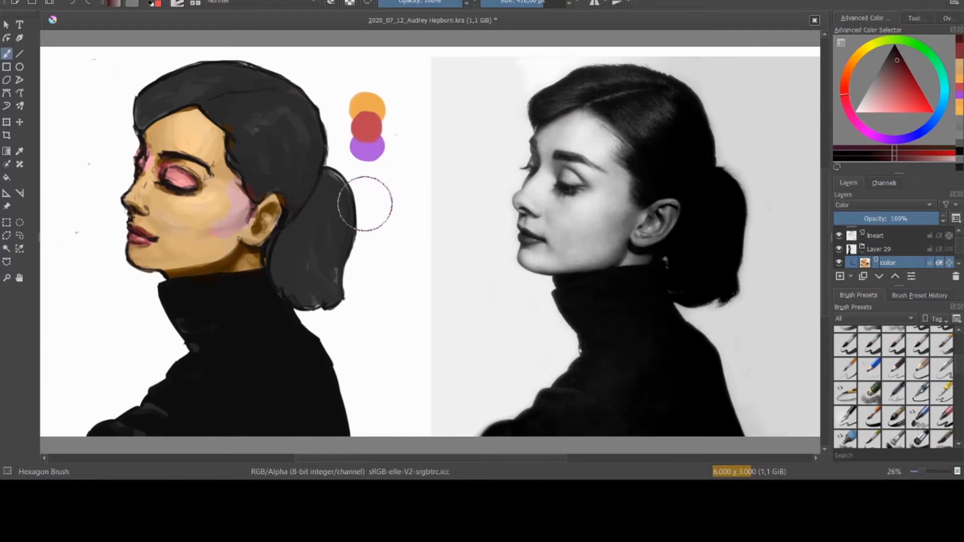
pyautogui.moveTo(903, 90)
pyautogui.mouseDown()
pyautogui.moveTo(891, 104)
pyautogui.moveTo(901, 101)
pyautogui.mouseUp()
pyautogui.click(902, 97)
pyautogui.moveTo(241, 193)
pyautogui.mouseDown()
pyautogui.moveTo(233, 215)
pyautogui.moveTo(245, 205)
pyautogui.mouseUp()
pyautogui.click(892, 92)
pyautogui.moveTo(228, 195); pyautogui.dragTo(228, 219)
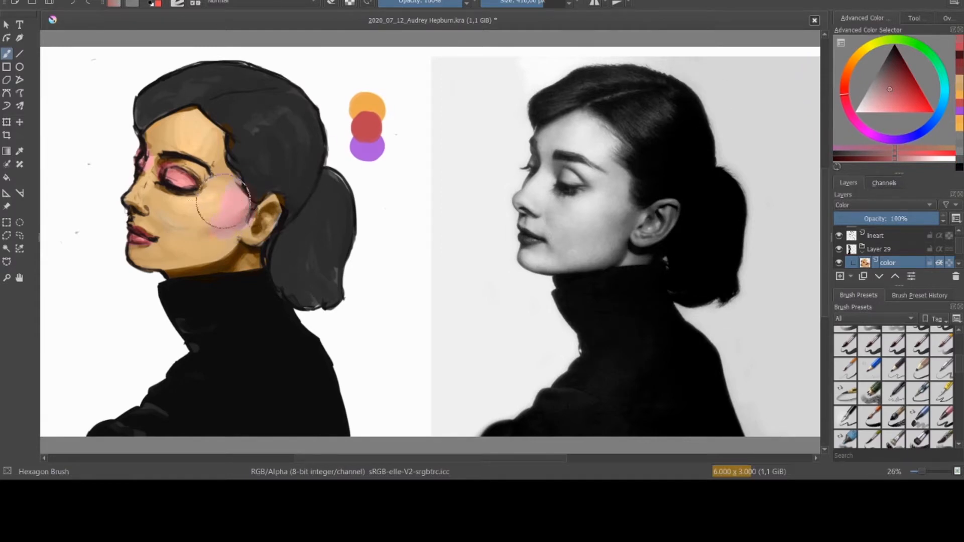
# Step: Paint the cheek patch over with the orange swatch colour and a muted orange skin tone
pyautogui.click(368, 93)
pyautogui.moveTo(213, 212); pyautogui.dragTo(233, 195)
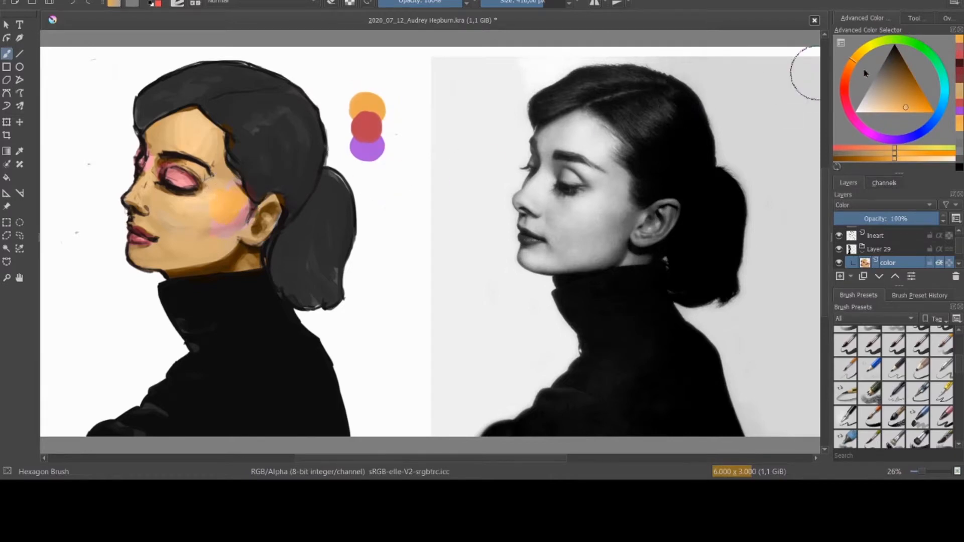
pyautogui.click(893, 101)
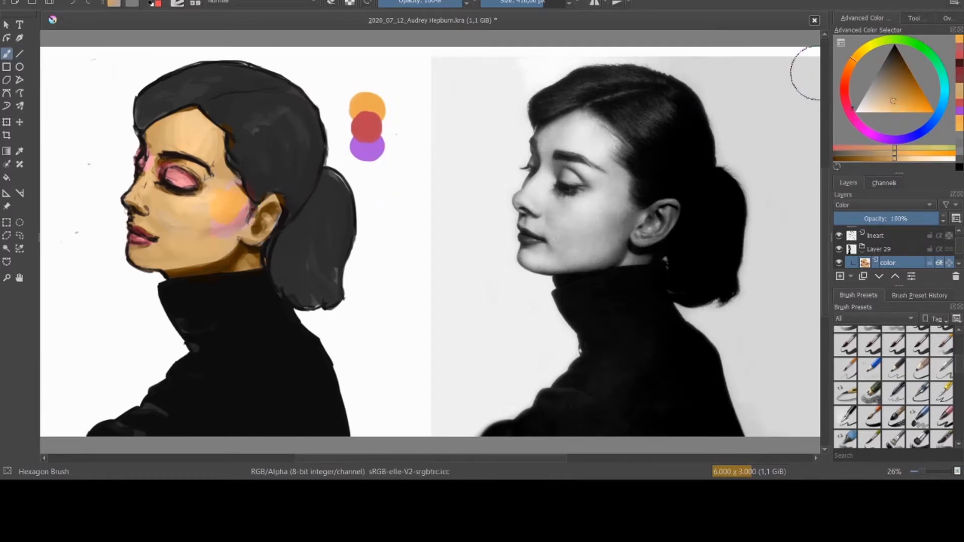
pyautogui.moveTo(216, 213)
pyautogui.mouseDown()
pyautogui.moveTo(244, 201)
pyautogui.moveTo(231, 221)
pyautogui.mouseUp()
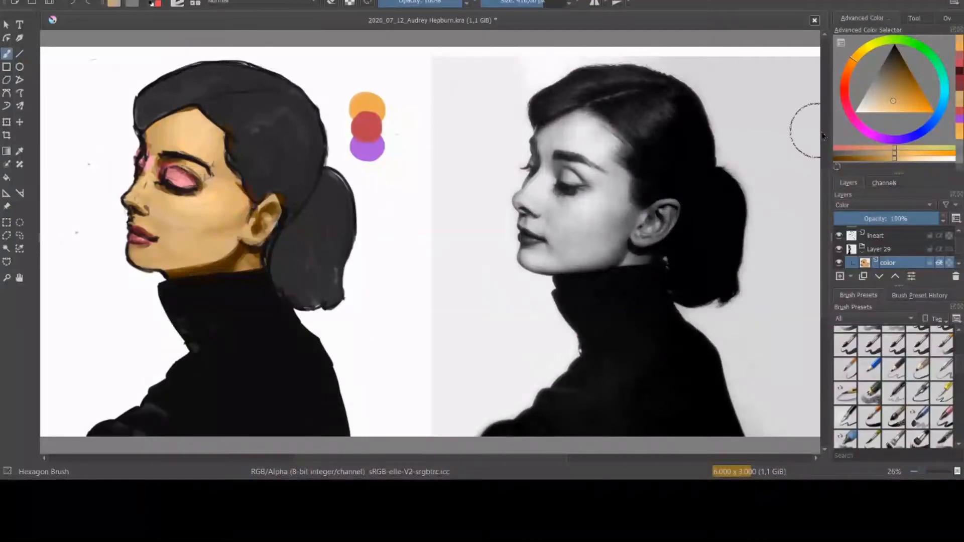
# Step: Sample the red swatch, darken it, and paint a reddish band across the nose, cheek and ear
pyautogui.keyDown('ctrl'); pyautogui.click(366, 128); pyautogui.keyUp('ctrl')
pyautogui.click(902, 87)
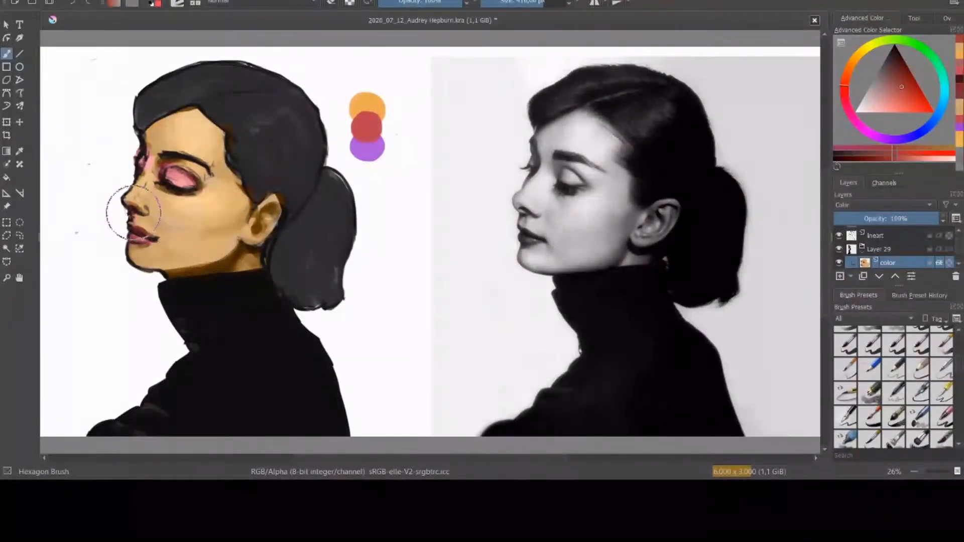
pyautogui.click(899, 80)
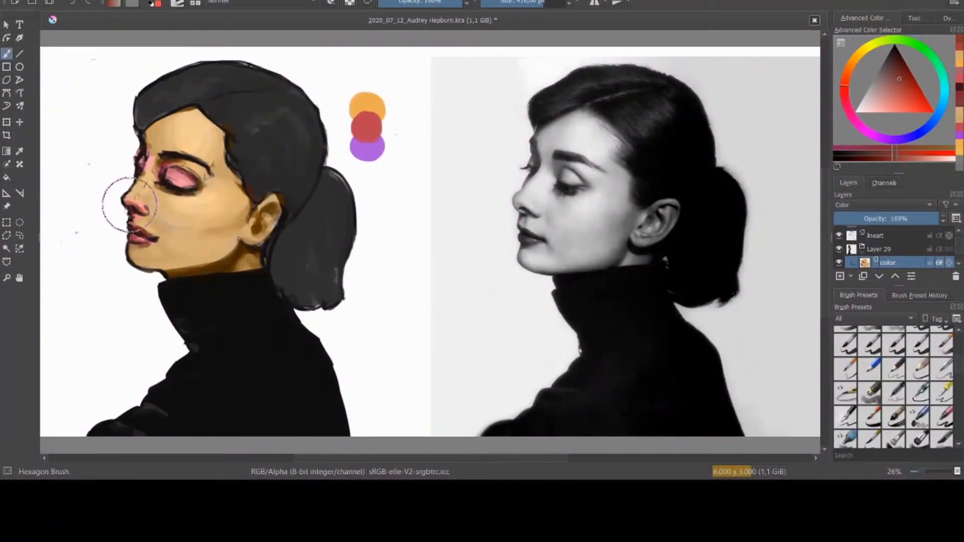
pyautogui.moveTo(134, 203)
pyautogui.mouseDown()
pyautogui.moveTo(133, 188)
pyautogui.moveTo(183, 213)
pyautogui.moveTo(236, 193)
pyautogui.moveTo(216, 211)
pyautogui.moveTo(188, 200)
pyautogui.mouseUp()
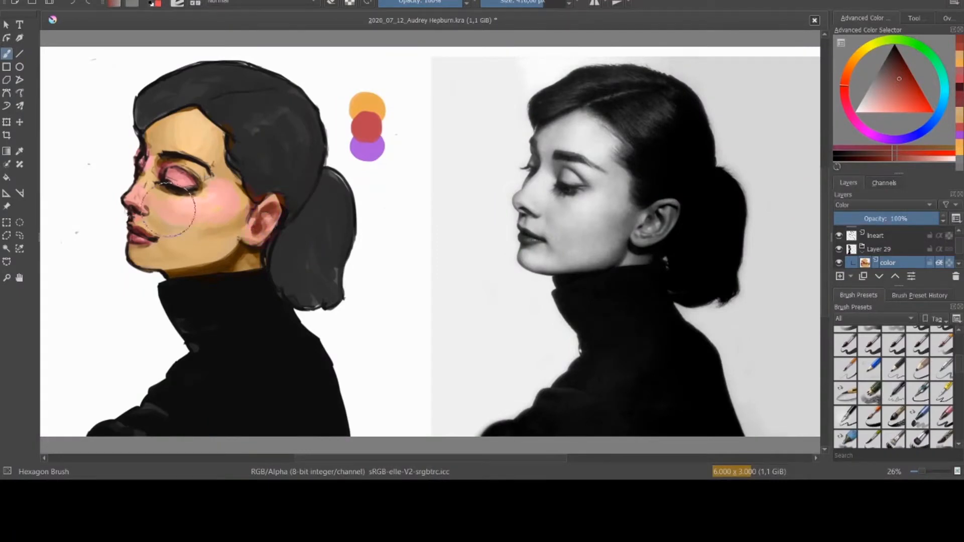
pyautogui.moveTo(237, 197)
pyautogui.mouseDown()
pyautogui.moveTo(256, 235)
pyautogui.moveTo(269, 194)
pyautogui.moveTo(256, 185)
pyautogui.moveTo(272, 210)
pyautogui.mouseUp()
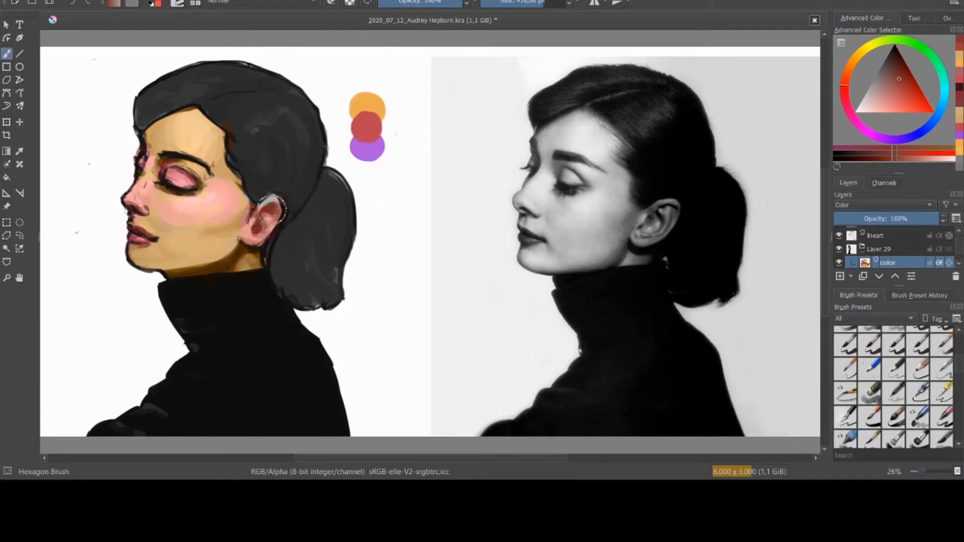
pyautogui.moveTo(240, 202); pyautogui.dragTo(213, 187)
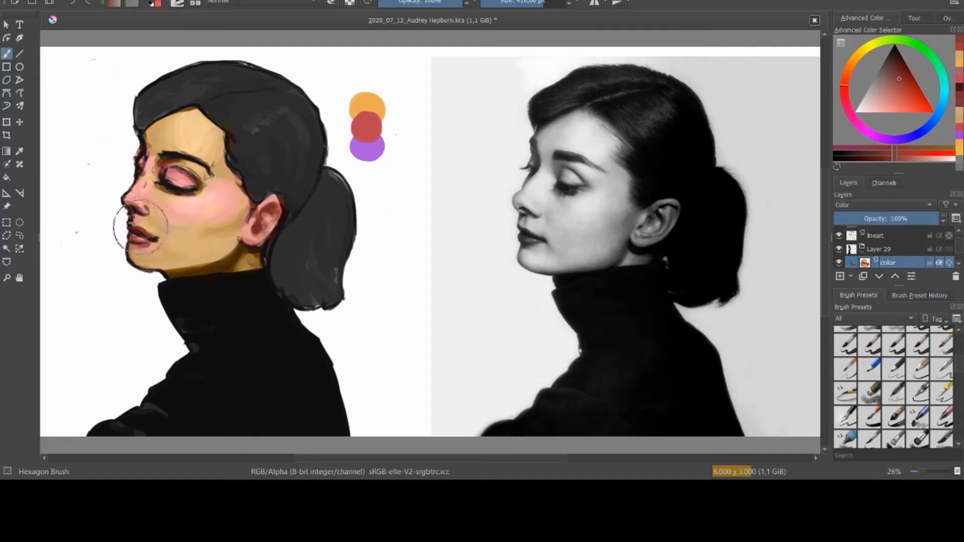
# Step: Choose a desaturated cyan-blue and paint it over the chin and along the lower jaw
pyautogui.moveTo(938, 85); pyautogui.dragTo(944, 98)
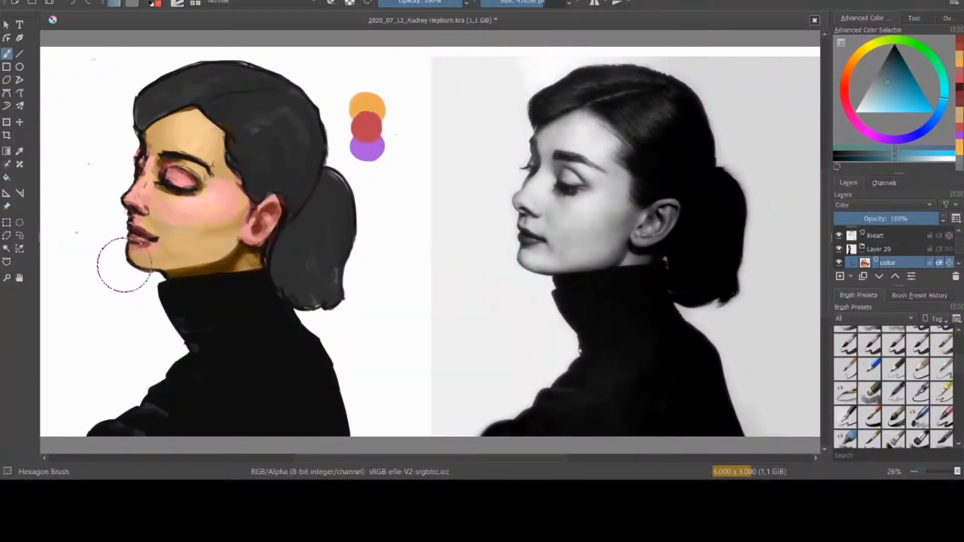
pyautogui.moveTo(119, 263); pyautogui.dragTo(138, 255)
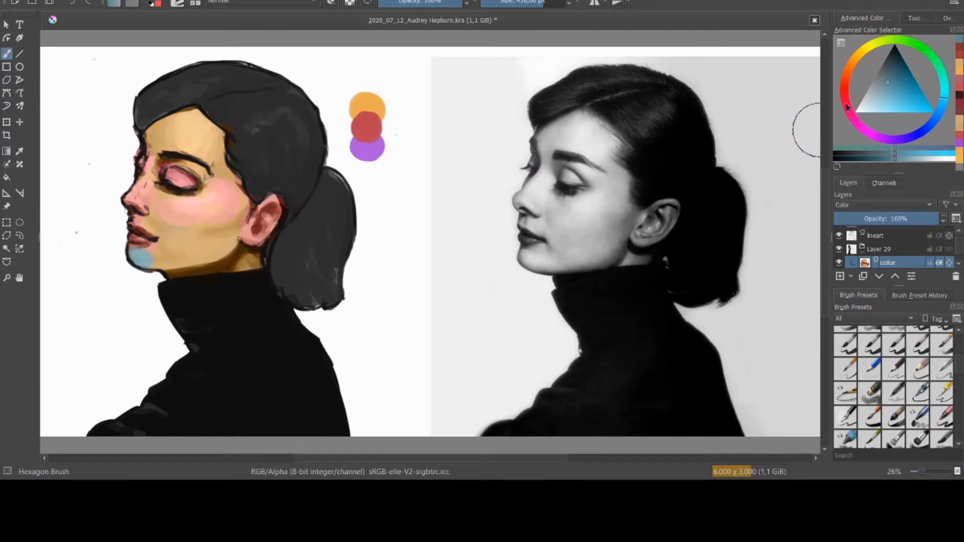
pyautogui.click(888, 73)
pyautogui.moveTo(150, 253)
pyautogui.mouseDown()
pyautogui.moveTo(175, 257)
pyautogui.moveTo(144, 261)
pyautogui.moveTo(172, 247)
pyautogui.moveTo(138, 221)
pyautogui.moveTo(162, 232)
pyautogui.moveTo(160, 260)
pyautogui.moveTo(155, 251)
pyautogui.moveTo(132, 259)
pyautogui.moveTo(154, 269)
pyautogui.moveTo(217, 252)
pyautogui.moveTo(174, 260)
pyautogui.moveTo(164, 252)
pyautogui.moveTo(189, 240)
pyautogui.mouseUp()
# Step: Lower the brush opacity, sample the cheek's skin tone, and blend it over the blue on the chin and jaw
pyautogui.click(410, 2)
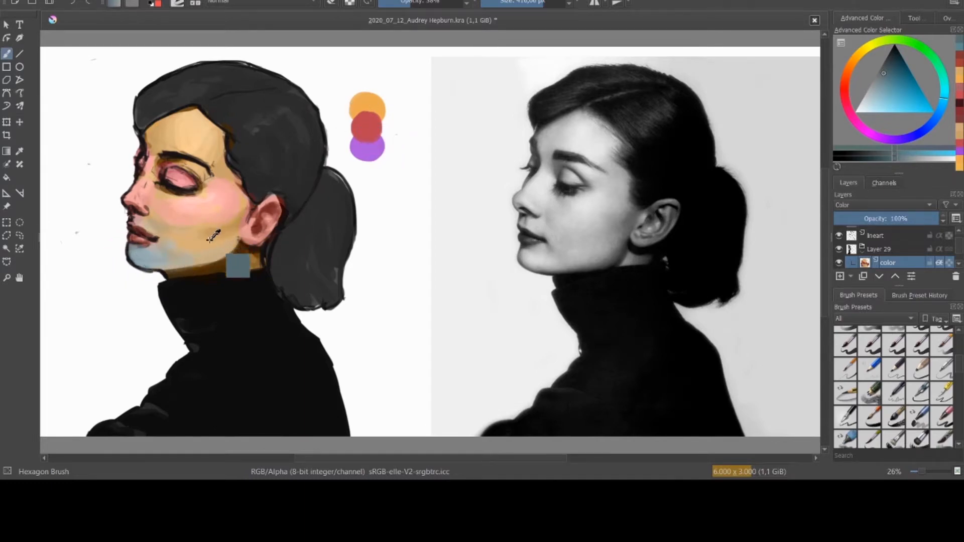
pyautogui.keyDown('ctrl'); pyautogui.click(210, 241); pyautogui.keyUp('ctrl')
pyautogui.moveTo(194, 247); pyautogui.dragTo(145, 256)
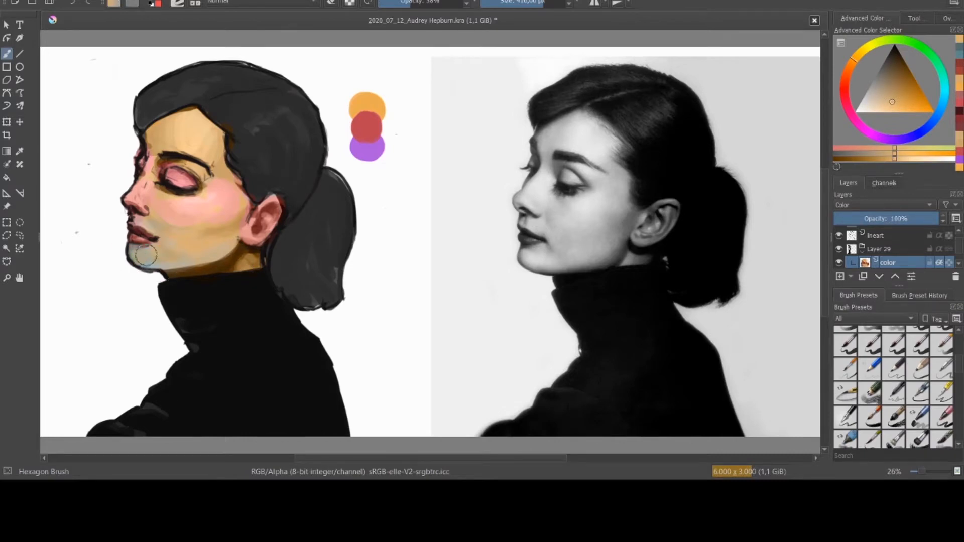
pyautogui.moveTo(146, 255); pyautogui.dragTo(159, 254)
# Step: Shift the hue to yellow and tint the forehead and temple with muted and paler yellow tones
pyautogui.click(869, 47)
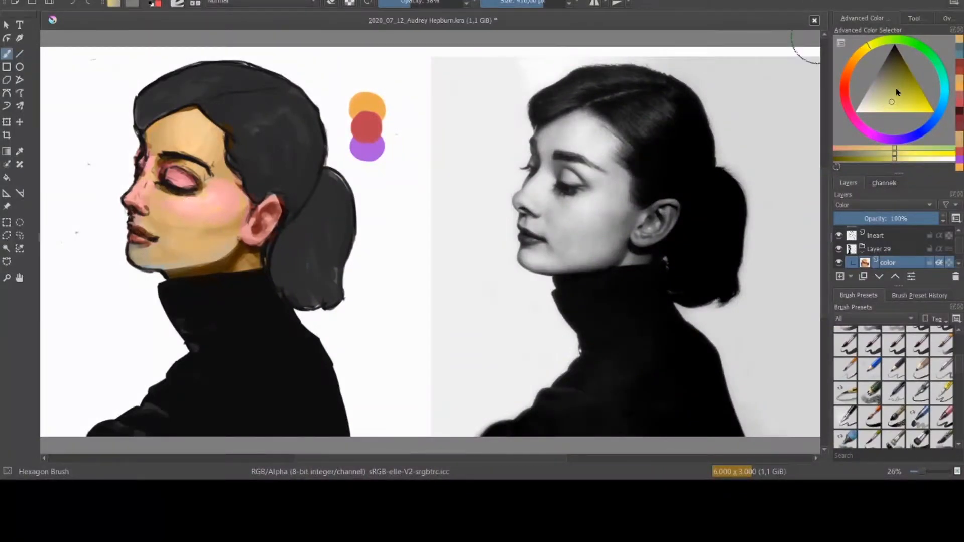
pyautogui.click(894, 103)
pyautogui.moveTo(158, 139)
pyautogui.mouseDown()
pyautogui.moveTo(182, 134)
pyautogui.moveTo(204, 148)
pyautogui.moveTo(196, 136)
pyautogui.moveTo(219, 159)
pyautogui.moveTo(221, 179)
pyautogui.mouseUp()
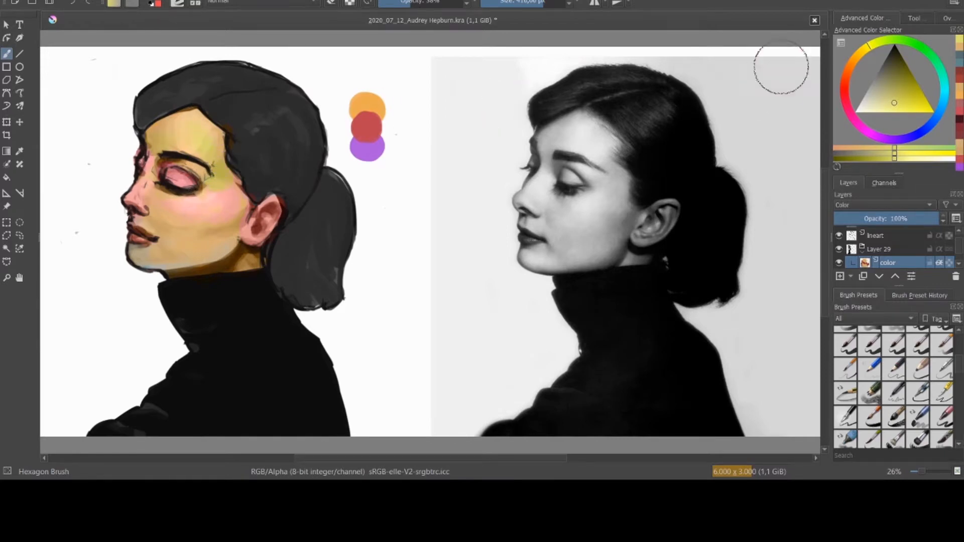
pyautogui.click(885, 110)
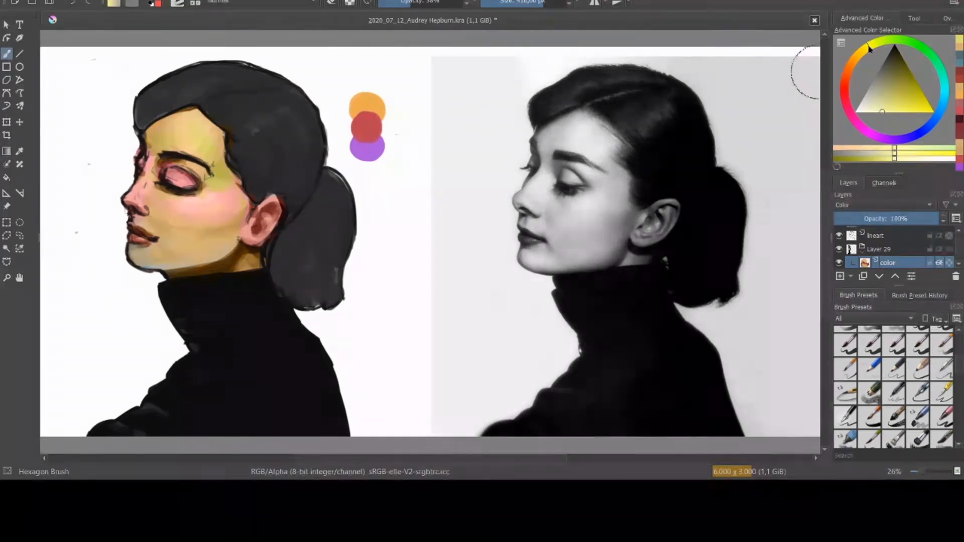
pyautogui.moveTo(173, 125); pyautogui.dragTo(183, 129)
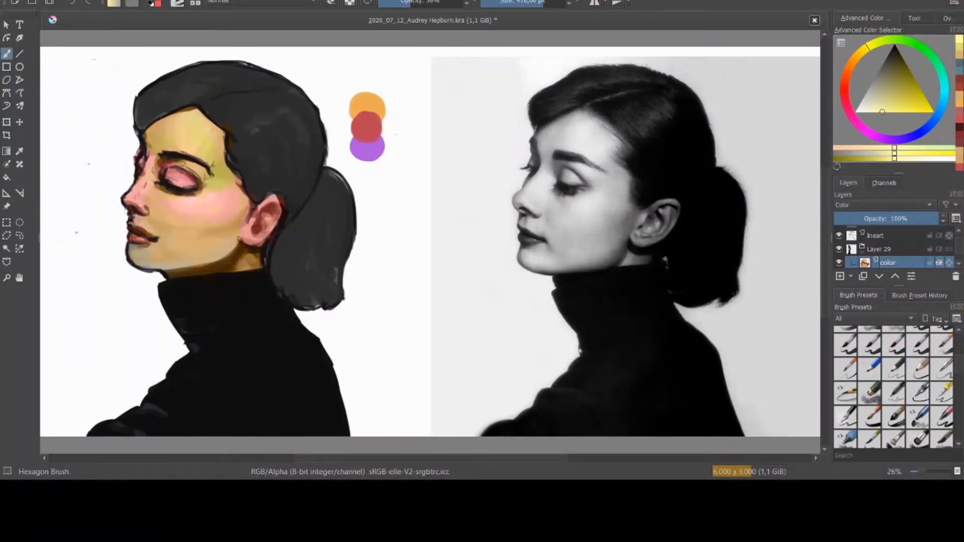
# Step: Sample the face's skin tone, soften the yellow forehead, chin and neck below the ear with it, and sample the ear's red
pyautogui.keyDown('ctrl'); pyautogui.click(221, 268); pyautogui.keyUp('ctrl')
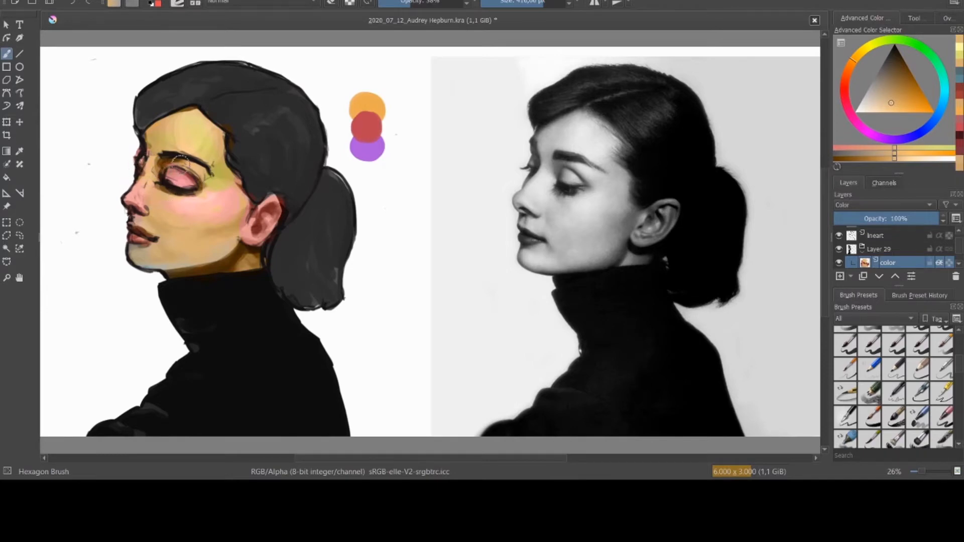
pyautogui.keyDown('ctrl'); pyautogui.click(200, 231); pyautogui.keyUp('ctrl')
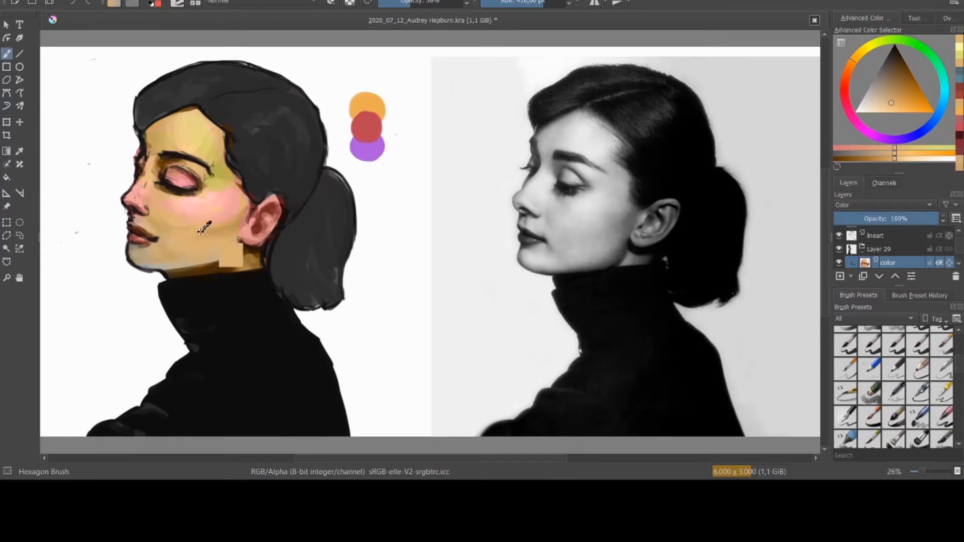
pyautogui.moveTo(166, 141)
pyautogui.mouseDown()
pyautogui.moveTo(177, 123)
pyautogui.moveTo(173, 137)
pyautogui.moveTo(211, 149)
pyautogui.moveTo(216, 170)
pyautogui.mouseUp()
pyautogui.moveTo(141, 251); pyautogui.dragTo(148, 256)
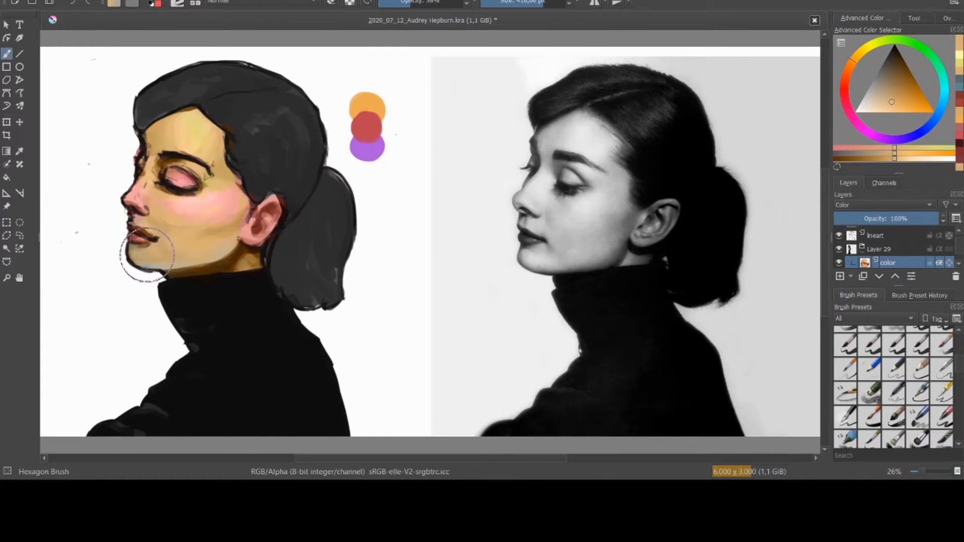
pyautogui.moveTo(246, 266)
pyautogui.mouseDown()
pyautogui.moveTo(266, 238)
pyautogui.moveTo(236, 231)
pyautogui.moveTo(254, 229)
pyautogui.mouseUp()
pyautogui.keyDown('ctrl'); pyautogui.click(253, 230); pyautogui.keyUp('ctrl')
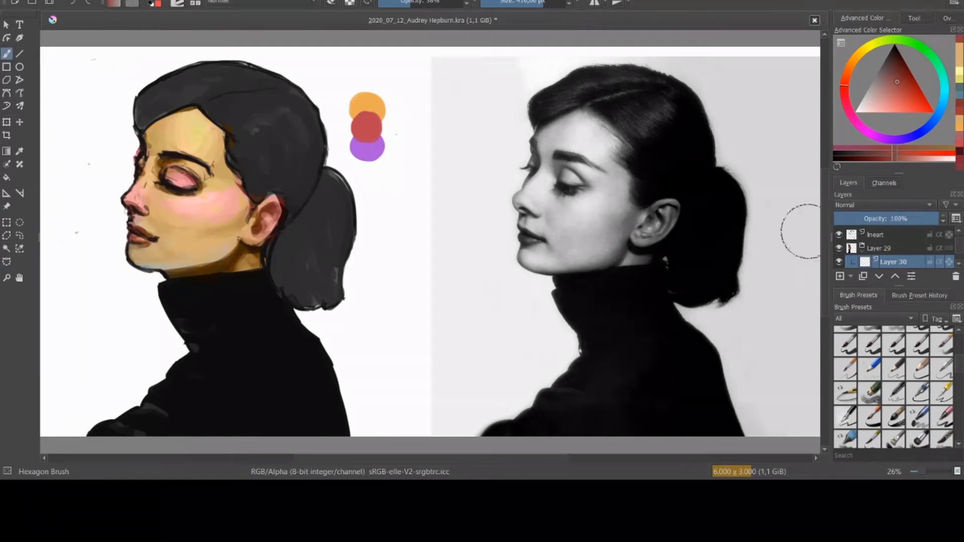
# Step: Add an empty Layer 30 and move it out of the group, directly above Layer 29
pyautogui.moveTo(886, 247); pyautogui.dragTo(880, 246)
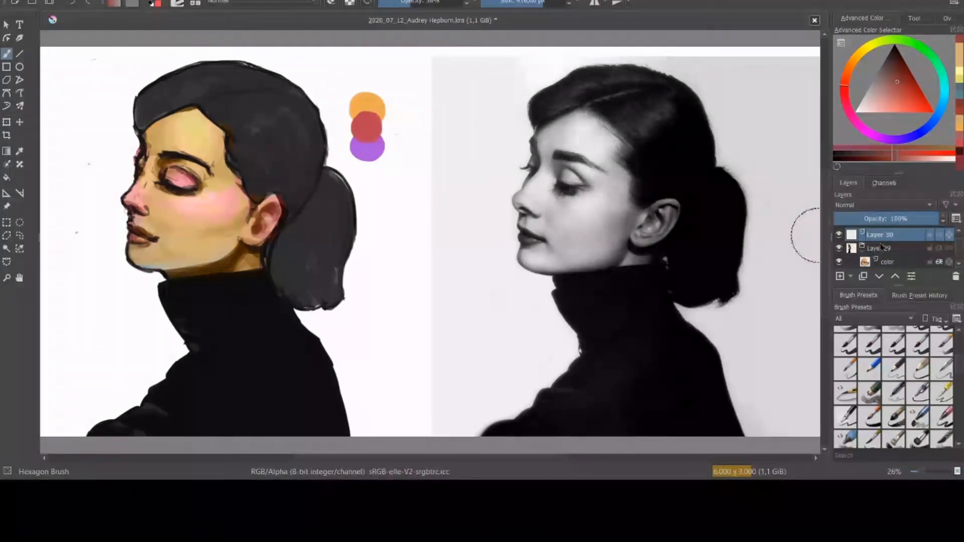
# Step: Move Layer 30 directly above the lineart layer and reduce the brush size to about 176 px
pyautogui.scroll(1, 960, 252)
pyautogui.moveTo(897, 260); pyautogui.dragTo(890, 253)
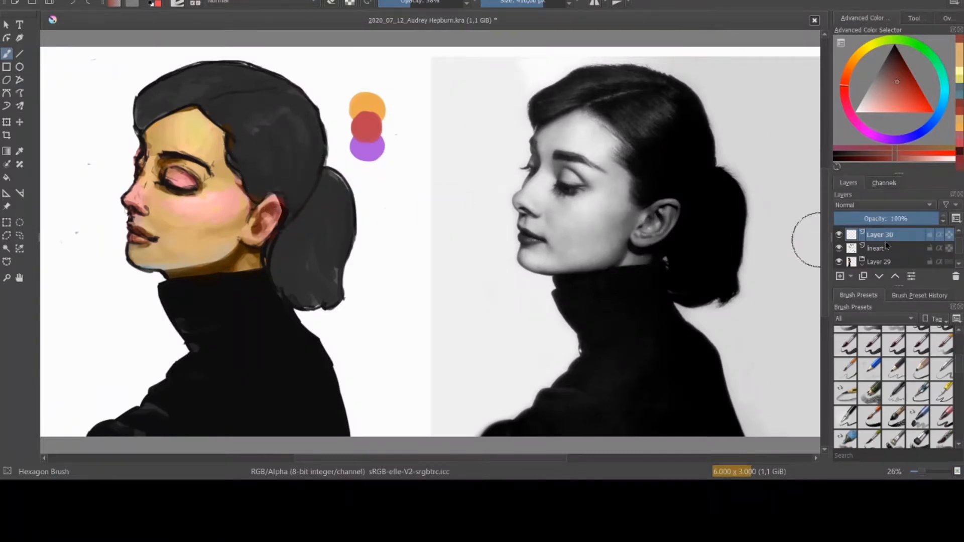
pyautogui.press('[')
pyautogui.press('[')
pyautogui.press('[')
pyautogui.press('[')
pyautogui.press('[')
pyautogui.press('[')
pyautogui.press('[')
pyautogui.press('[')
pyautogui.press('[')
pyautogui.press('[')
pyautogui.press('[')
pyautogui.press('[')
pyautogui.press('[')
# Step: Sample the skin and red tones around the nose and start painting over the lineart at the nostril and nose tip
pyautogui.press('ctrl')
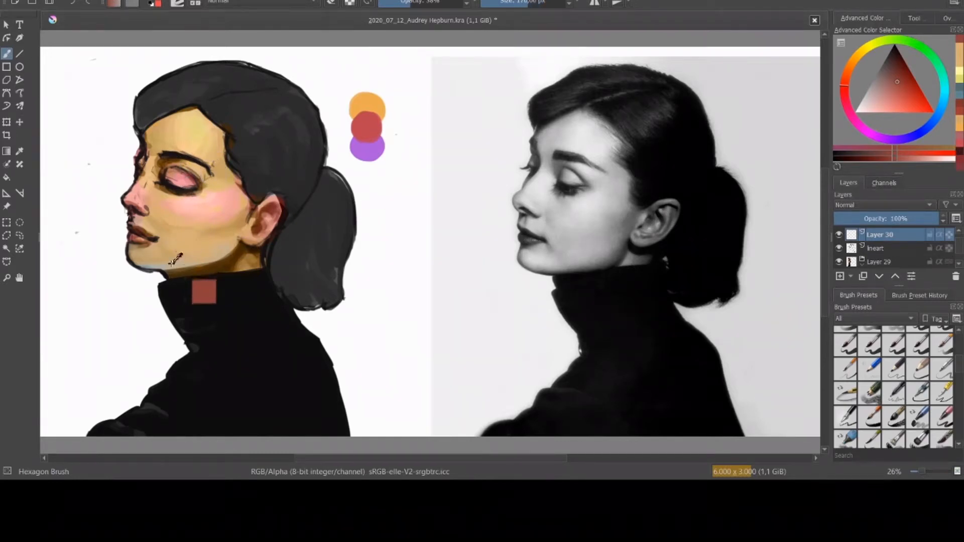
pyautogui.press('ctrl')
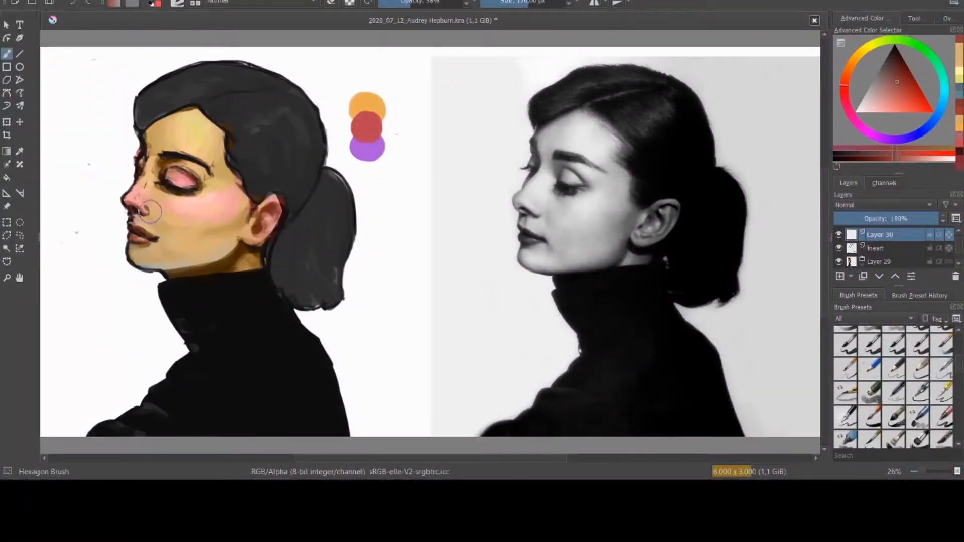
pyautogui.keyDown('ctrl'); pyautogui.click(144, 222); pyautogui.keyUp('ctrl')
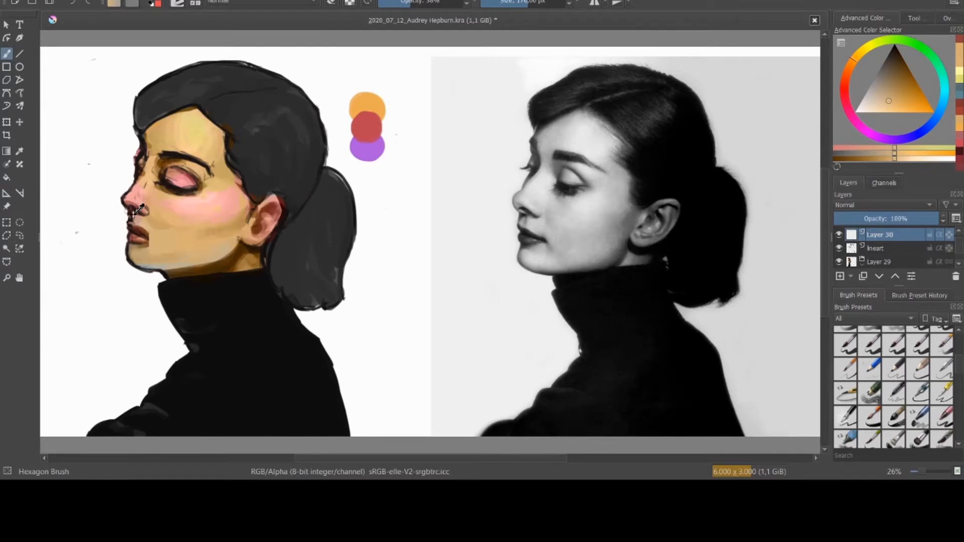
pyautogui.keyDown('ctrl'); pyautogui.click(128, 217); pyautogui.keyUp('ctrl')
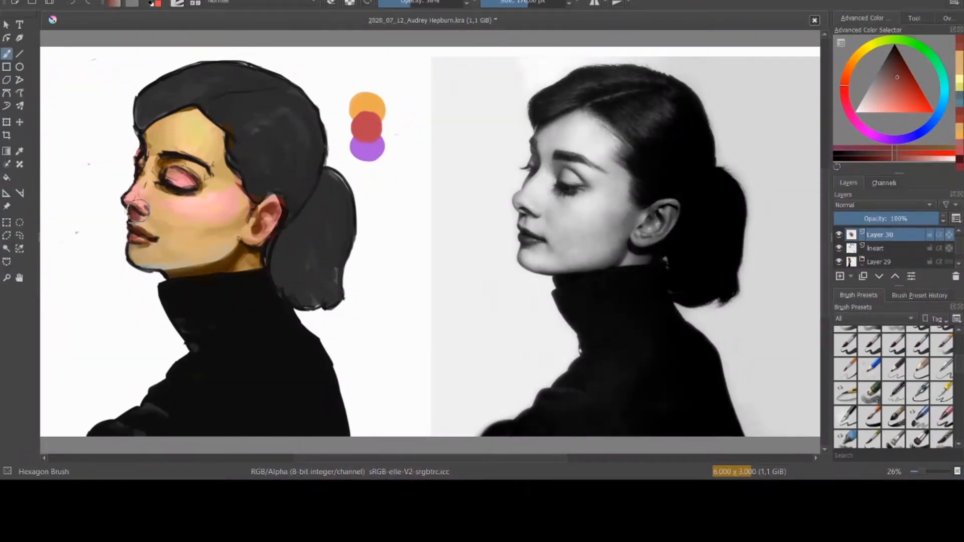
pyautogui.keyDown('ctrl'); pyautogui.click(139, 212); pyautogui.keyUp('ctrl')
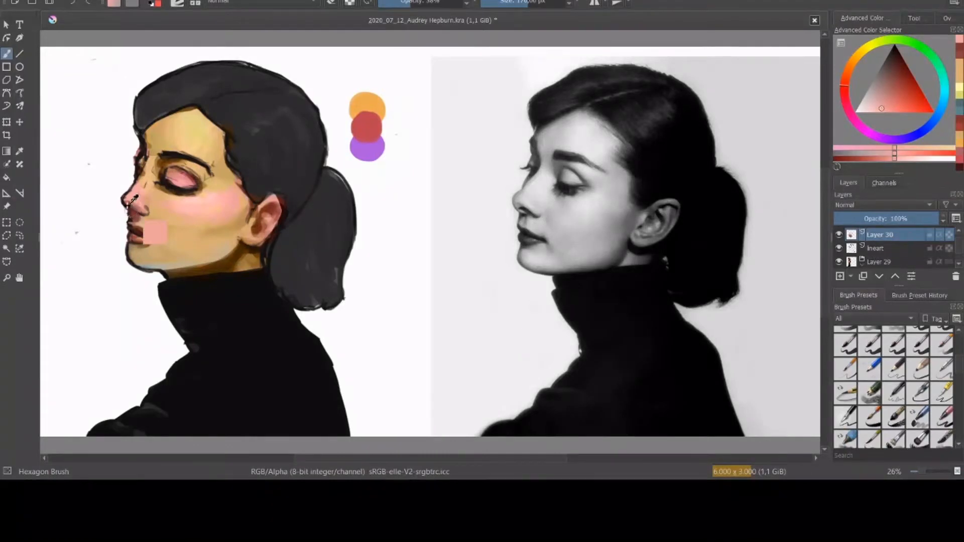
pyautogui.keyDown('ctrl'); pyautogui.click(131, 212); pyautogui.keyUp('ctrl')
# Step: With a smaller brush, refine the nostril and underside of the nose using sampled pink and dark red tones
pyautogui.press('[')
pyautogui.press('[')
pyautogui.moveTo(129, 205); pyautogui.dragTo(136, 209)
pyautogui.keyDown('ctrl'); pyautogui.click(131, 216); pyautogui.keyUp('ctrl')
pyautogui.press('[')
pyautogui.press('[')
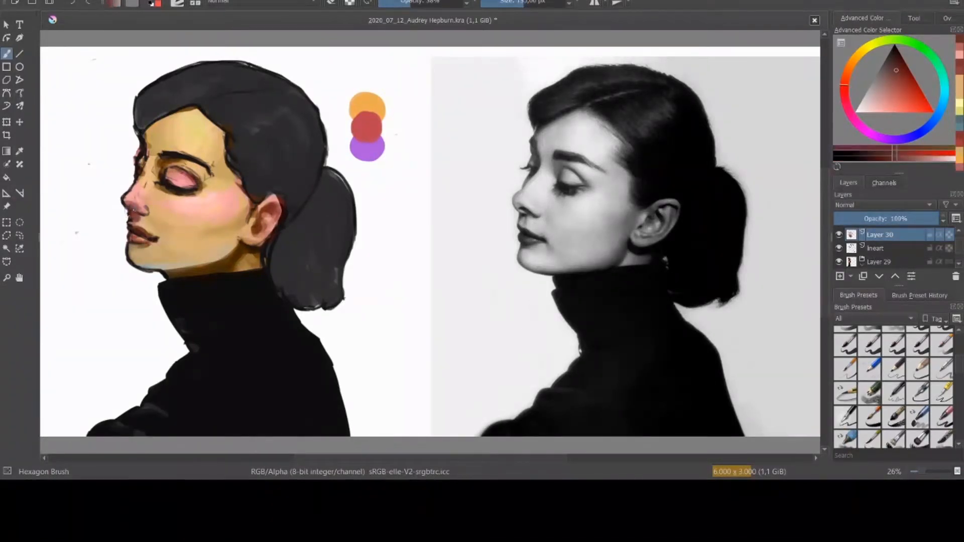
pyautogui.keyDown('ctrl'); pyautogui.click(133, 206); pyautogui.keyUp('ctrl')
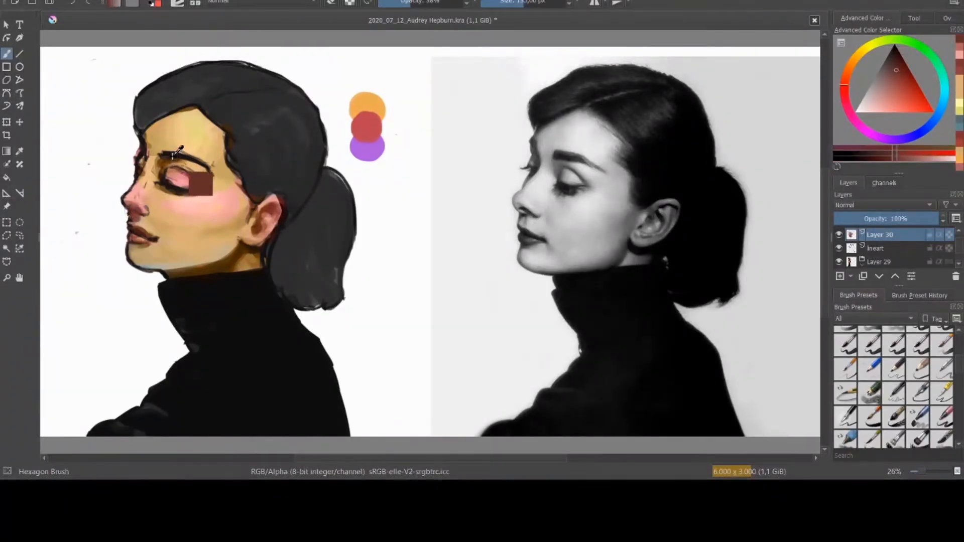
pyautogui.press('[')
pyautogui.moveTo(135, 209); pyautogui.dragTo(134, 211)
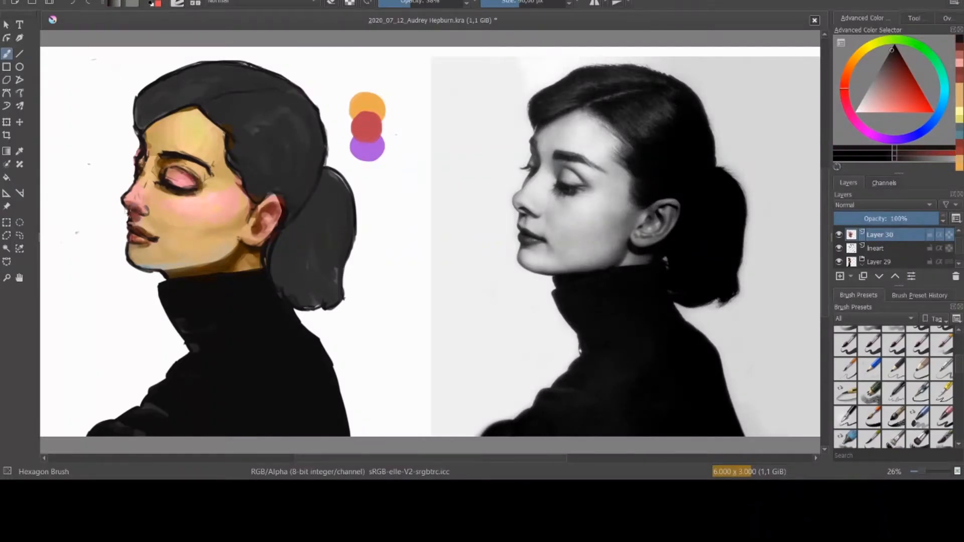
# Step: Enlarge the brush slightly and blend the nose tip and nostril wing with reds and pinks sampled from the nose
pyautogui.keyDown('ctrl'); pyautogui.click(125, 199); pyautogui.keyUp('ctrl')
pyautogui.press(']')
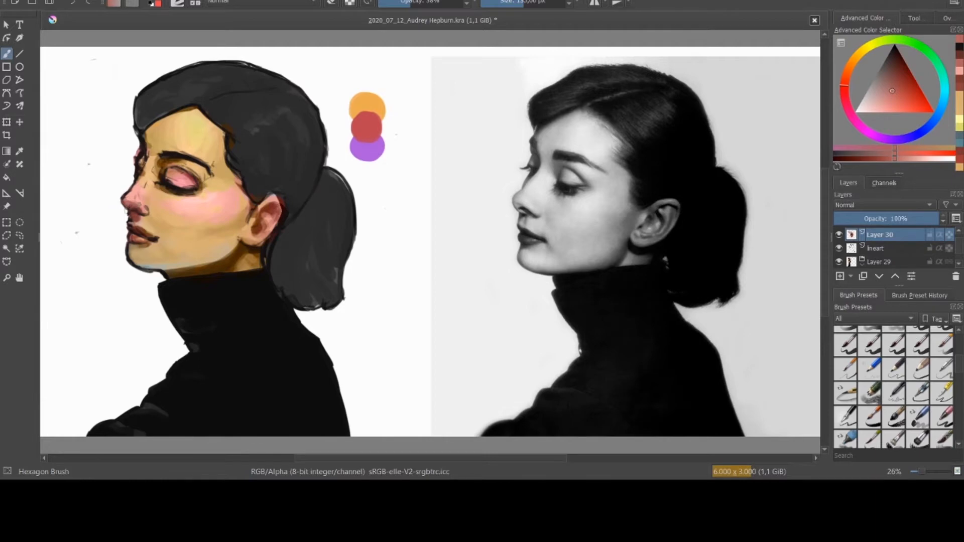
pyautogui.keyDown('ctrl'); pyautogui.click(146, 211); pyautogui.keyUp('ctrl')
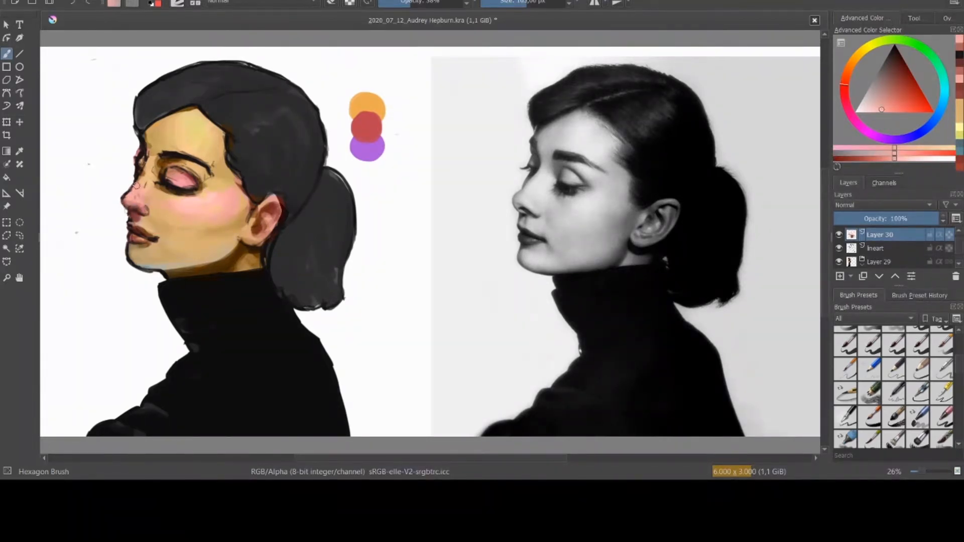
pyautogui.keyDown('ctrl'); pyautogui.click(132, 205); pyautogui.keyUp('ctrl')
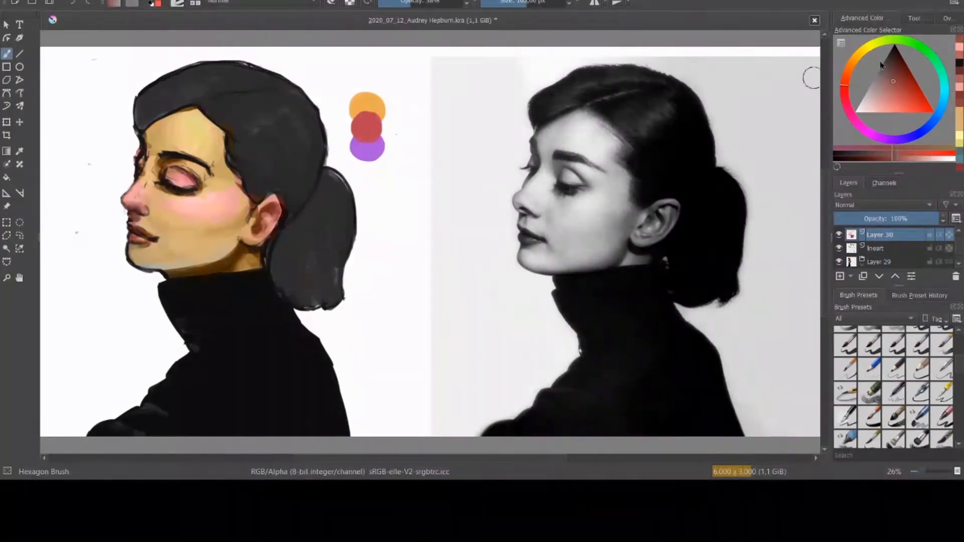
# Step: Choose a more saturated orange-red and warm up the nostril and the side of the nose, blending with a sampled nose tone
pyautogui.moveTo(896, 83); pyautogui.dragTo(905, 87)
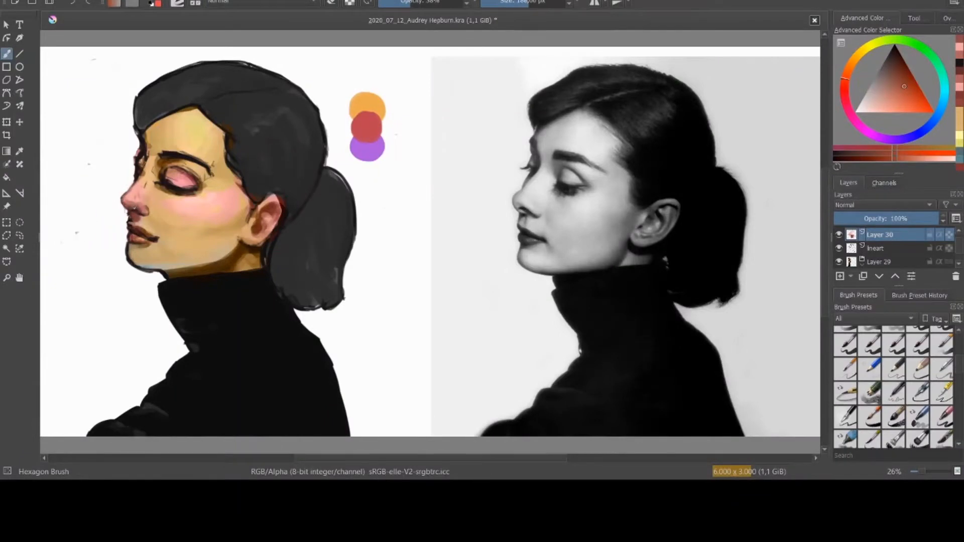
pyautogui.moveTo(135, 207); pyautogui.dragTo(145, 208)
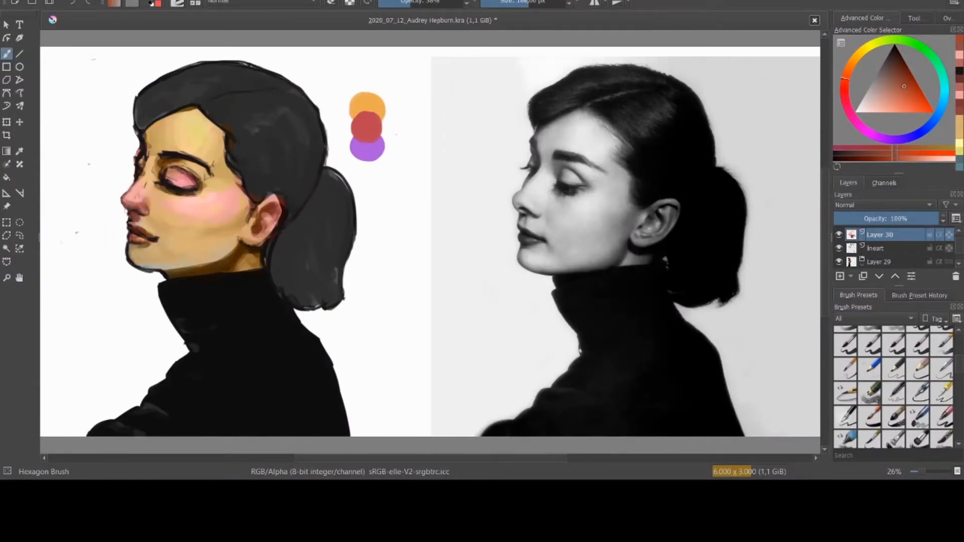
pyautogui.keyDown('ctrl'); pyautogui.click(133, 204); pyautogui.keyUp('ctrl')
pyautogui.moveTo(134, 206); pyautogui.dragTo(137, 209)
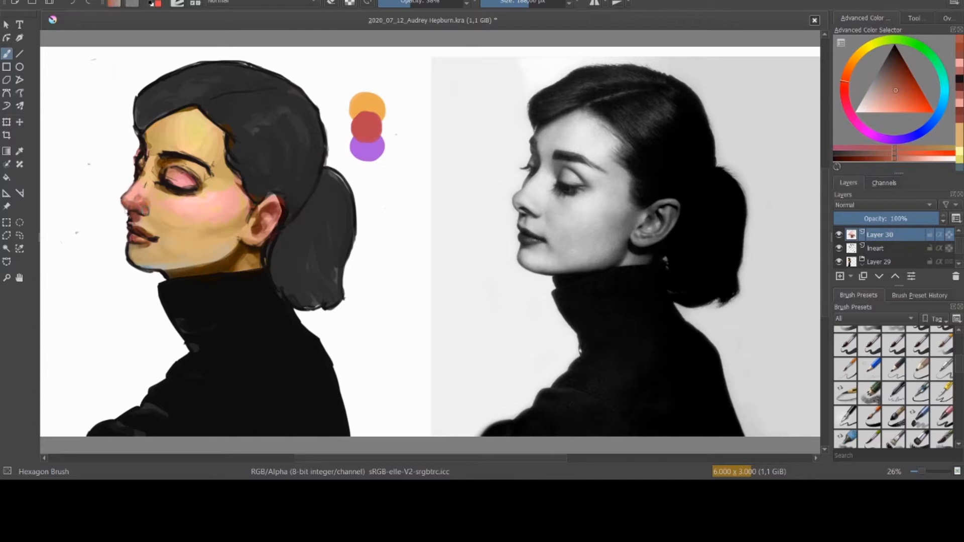
# Step: Sample the red beside the nostril, touch up the upper ear with it, and sample the inner ear's shadow tone
pyautogui.keyDown('ctrl'); pyautogui.click(146, 207); pyautogui.keyUp('ctrl')
pyautogui.moveTo(274, 211); pyautogui.dragTo(273, 211)
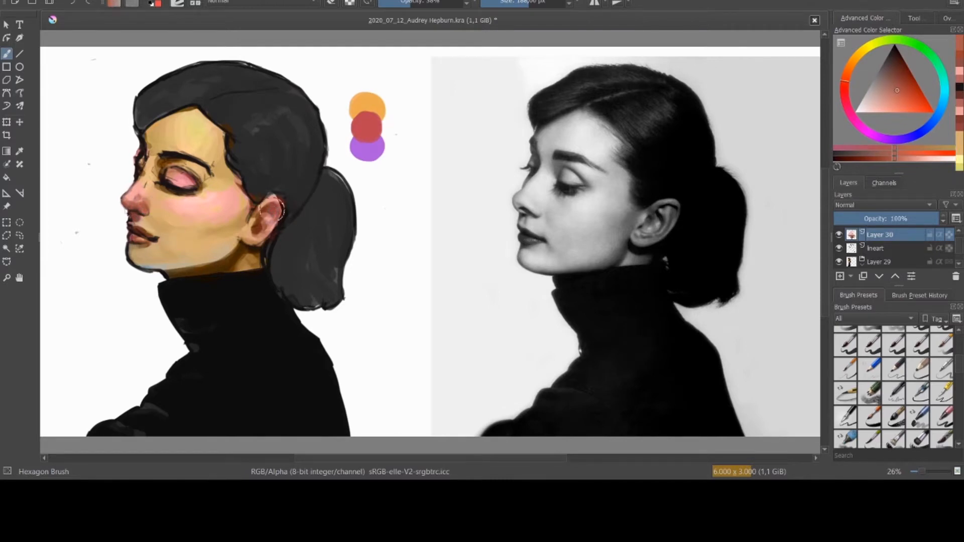
pyautogui.keyDown('ctrl'); pyautogui.click(259, 228); pyautogui.keyUp('ctrl')
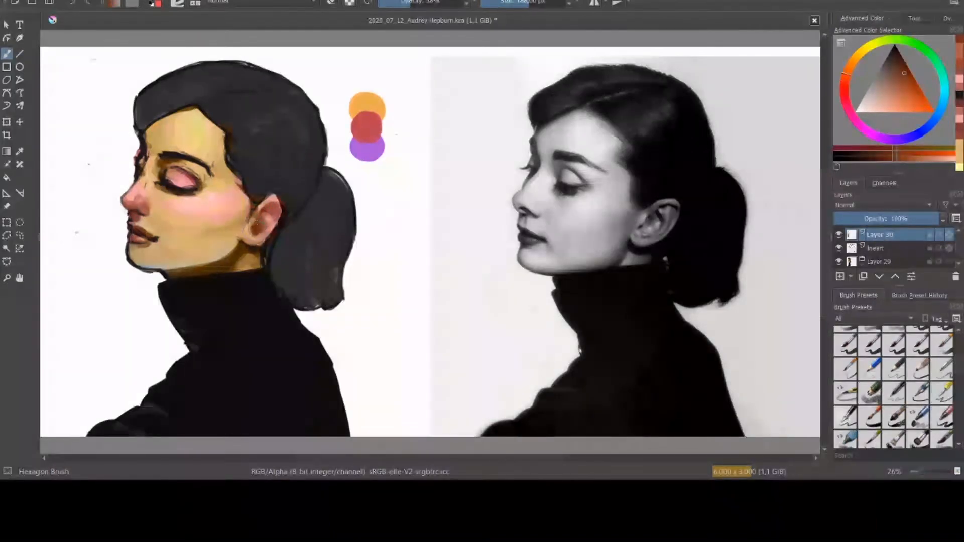
# Step: Enlarge the brush and blend the cheek's yellow and pink transitions with skin tones sampled across the cheek
pyautogui.keyDown('ctrl'); pyautogui.click(221, 240); pyautogui.keyUp('ctrl')
pyautogui.moveTo(225, 234)
pyautogui.mouseDown()
pyautogui.moveTo(215, 237)
pyautogui.moveTo(219, 223)
pyautogui.moveTo(194, 200)
pyautogui.moveTo(235, 194)
pyautogui.moveTo(172, 210)
pyautogui.moveTo(142, 180)
pyautogui.moveTo(184, 163)
pyautogui.mouseUp()
pyautogui.keyDown('ctrl'); pyautogui.click(229, 211); pyautogui.keyUp('ctrl')
pyautogui.press(']')
pyautogui.press(']')
pyautogui.press(']')
pyautogui.press(']')
pyautogui.press(']')
pyautogui.press(']')
pyautogui.keyDown('ctrl'); pyautogui.click(216, 193); pyautogui.keyUp('ctrl')
pyautogui.keyDown('ctrl'); pyautogui.click(181, 206); pyautogui.keyUp('ctrl')
pyautogui.keyDown('ctrl'); pyautogui.click(167, 213); pyautogui.keyUp('ctrl')
pyautogui.keyDown('ctrl'); pyautogui.click(184, 208); pyautogui.keyUp('ctrl')
# Step: Sample tones from the nose bridge, eyelid and upper cheek, and soften the skin around the near eye
pyautogui.keyDown('ctrl'); pyautogui.click(185, 208); pyautogui.keyUp('ctrl')
pyautogui.keyDown('ctrl'); pyautogui.click(147, 194); pyautogui.keyUp('ctrl')
pyautogui.keyDown('ctrl'); pyautogui.click(146, 180); pyautogui.keyUp('ctrl')
pyautogui.keyDown('ctrl'); pyautogui.click(168, 182); pyautogui.keyUp('ctrl')
pyautogui.keyDown('ctrl'); pyautogui.click(196, 191); pyautogui.keyUp('ctrl')
pyautogui.keyDown('ctrl'); pyautogui.click(217, 202); pyautogui.keyUp('ctrl')
pyautogui.moveTo(200, 175)
pyautogui.mouseDown()
pyautogui.moveTo(182, 159)
pyautogui.moveTo(169, 163)
pyautogui.moveTo(193, 173)
pyautogui.mouseUp()
# Step: With a smaller brush, paint skin tones sampled from the brow and upper cheek over the lineart at the far eye socket
pyautogui.keyDown('ctrl'); pyautogui.click(174, 162); pyautogui.keyUp('ctrl')
pyautogui.press('[')
pyautogui.press('[')
pyautogui.press('[')
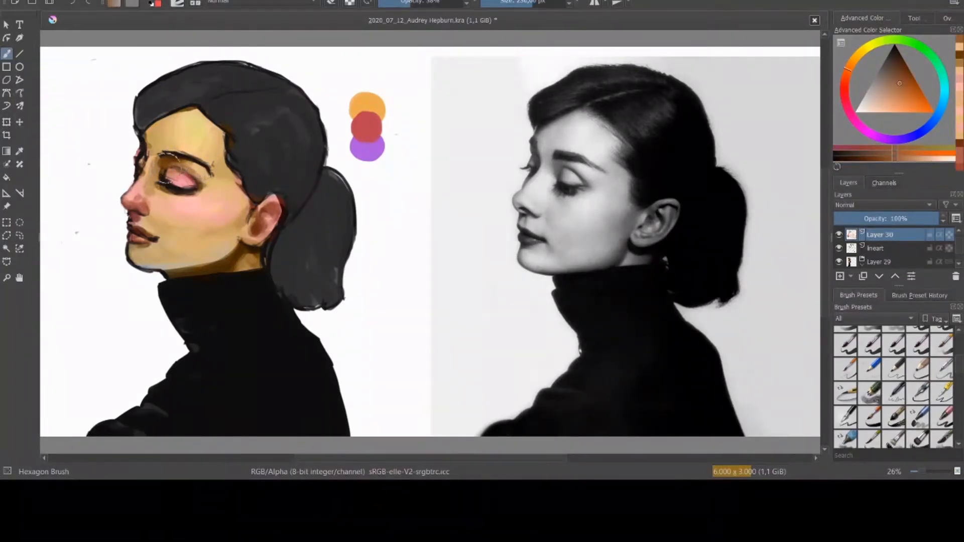
pyautogui.keyDown('ctrl'); pyautogui.click(164, 192); pyautogui.keyUp('ctrl')
pyautogui.moveTo(136, 159); pyautogui.dragTo(141, 161)
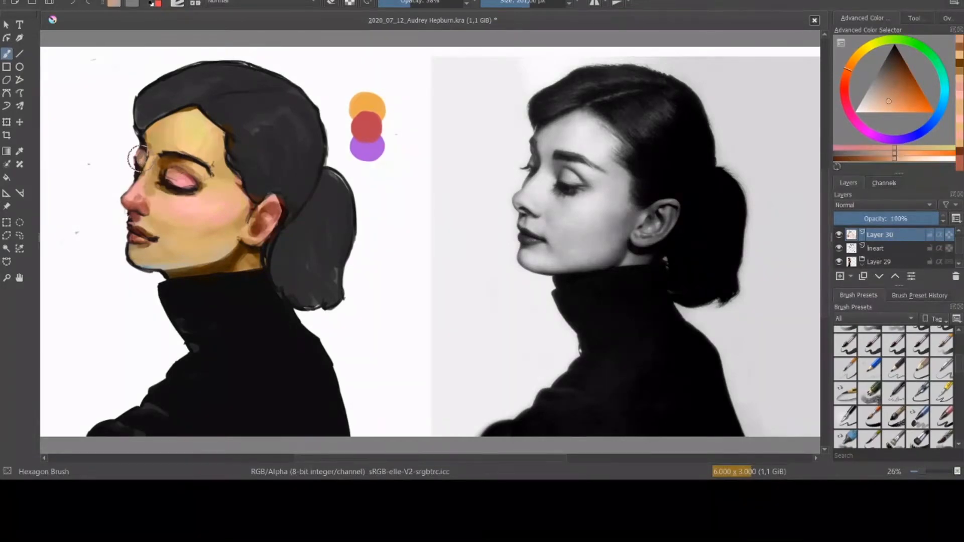
pyautogui.keyDown('ctrl'); pyautogui.click(146, 149); pyautogui.keyUp('ctrl')
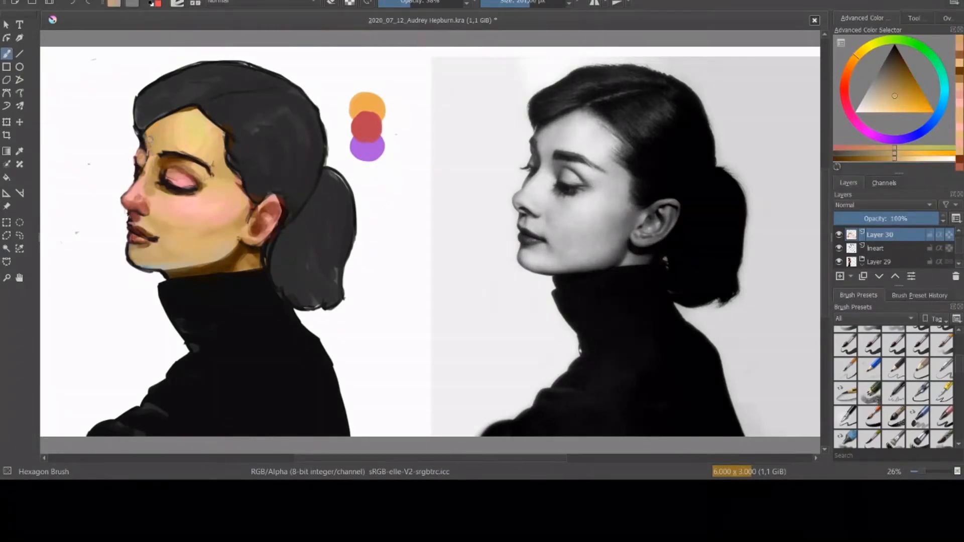
# Step: Sample the near eye's dark tone and redraw the far eyebrow with a brush of about 90 px
pyautogui.keyDown('ctrl'); pyautogui.click(168, 180); pyautogui.keyUp('ctrl')
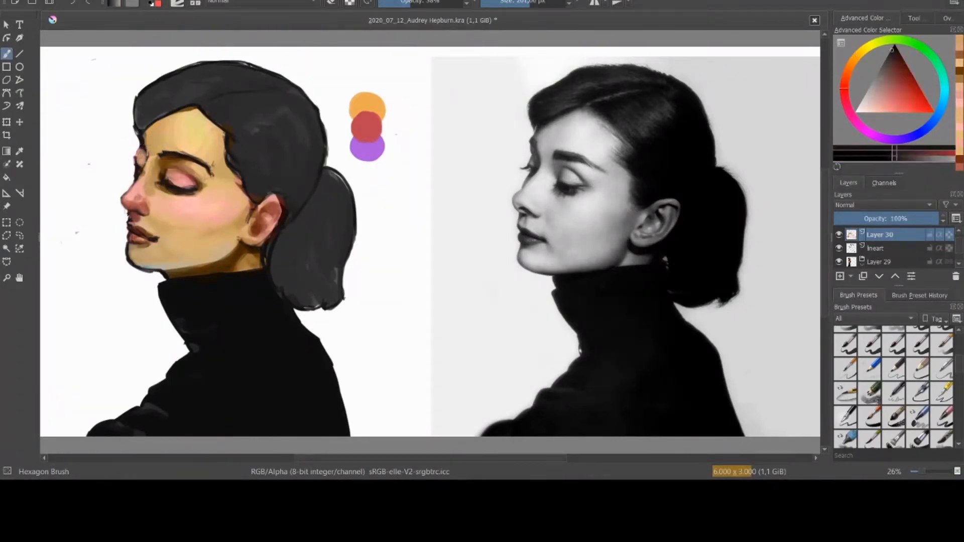
pyautogui.press('[')
pyautogui.moveTo(140, 155); pyautogui.dragTo(139, 151)
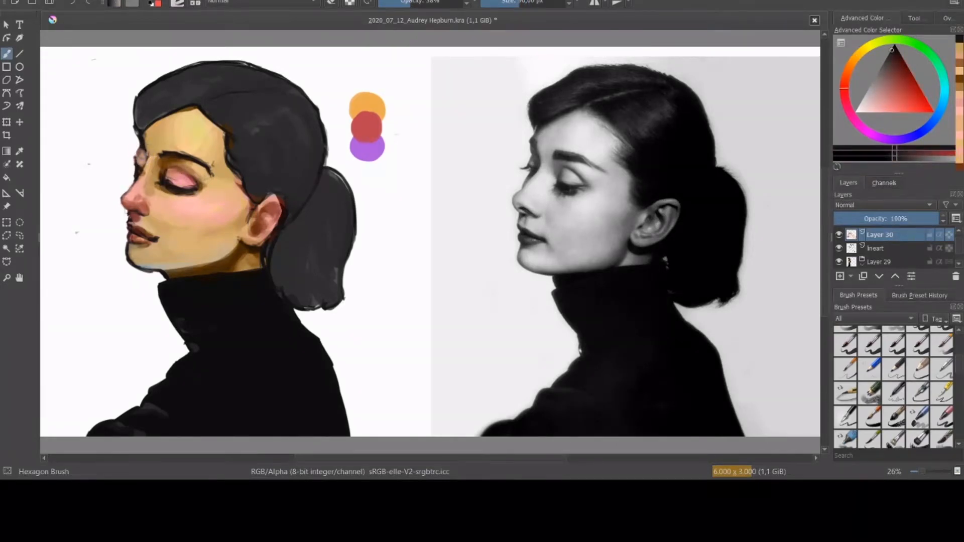
# Step: Sample the far eyelid and forehead tones and soften the transition between the far brow and the nose bridge
pyautogui.keyDown('ctrl'); pyautogui.click(136, 160); pyautogui.keyUp('ctrl')
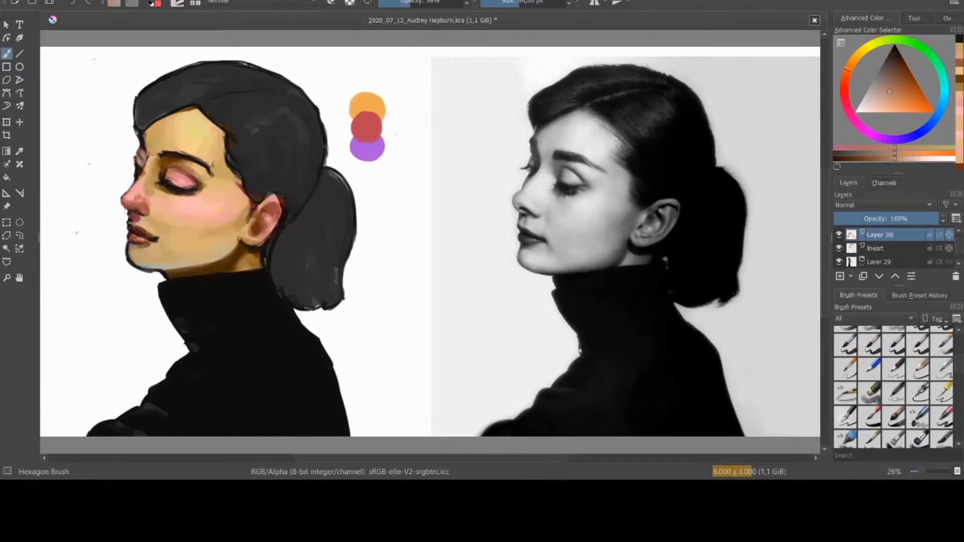
pyautogui.keyDown('ctrl'); pyautogui.click(141, 161); pyautogui.keyUp('ctrl')
pyautogui.keyDown('ctrl'); pyautogui.click(153, 142); pyautogui.keyUp('ctrl')
pyautogui.moveTo(148, 144); pyautogui.dragTo(146, 155)
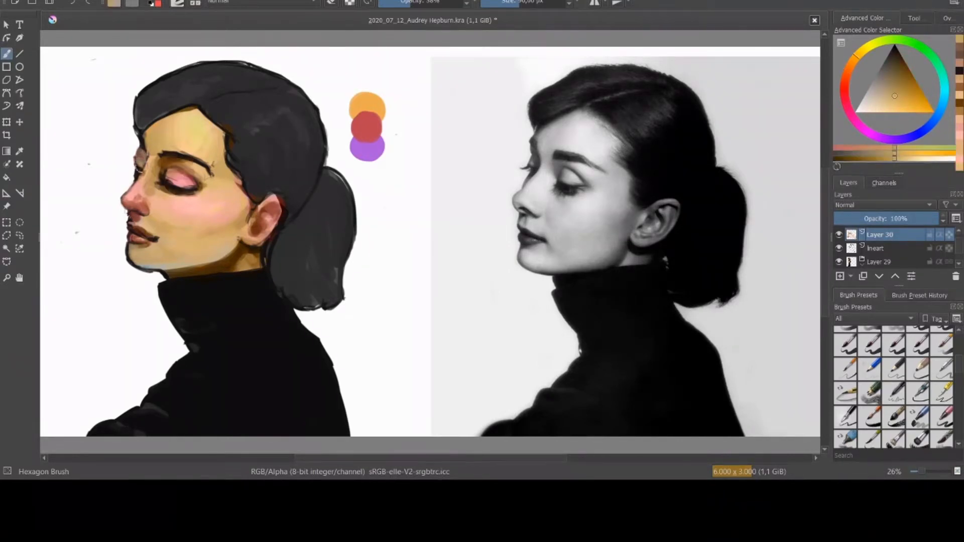
# Step: Clean up the forehead's front edge above the far brow with sampled skin and dark tones, using a slightly larger brush
pyautogui.keyDown('ctrl'); pyautogui.click(139, 140); pyautogui.keyUp('ctrl')
pyautogui.keyDown('ctrl'); pyautogui.click(142, 136); pyautogui.keyUp('ctrl')
pyautogui.press(']')
pyautogui.keyDown('ctrl'); pyautogui.click(139, 138); pyautogui.keyUp('ctrl')
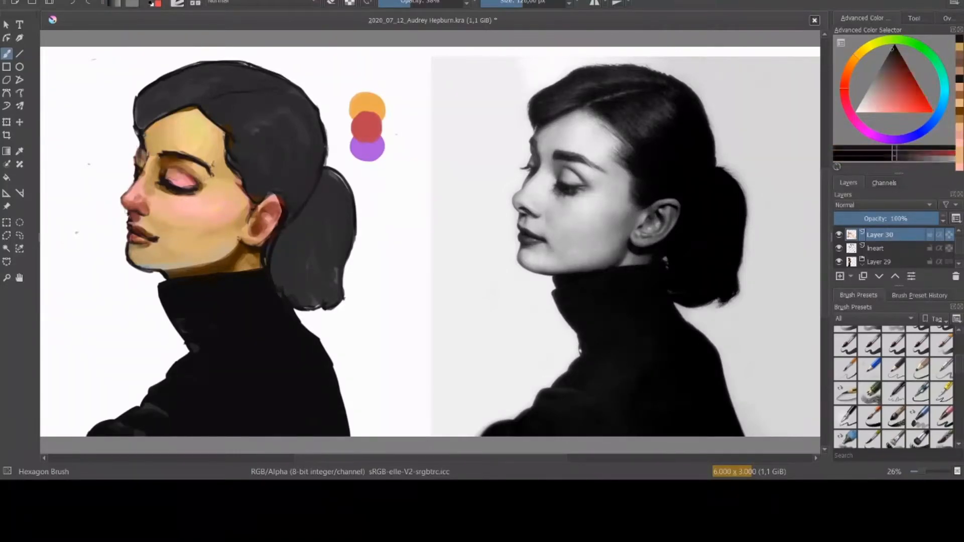
pyautogui.keyDown('ctrl'); pyautogui.click(148, 151); pyautogui.keyUp('ctrl')
# Step: Enlarge the brush considerably, sample the forehead's yellow tones, and blend them over the forehead above the near eyebrow
pyautogui.press(']')
pyautogui.press(']')
pyautogui.press(']')
pyautogui.press(']')
pyautogui.press(']')
pyautogui.press(']')
pyautogui.press(']')
pyautogui.press(']')
pyautogui.press(']')
pyautogui.press(']')
pyautogui.press(']')
pyautogui.press(']')
pyautogui.press(']')
pyautogui.press(']')
pyautogui.press(']')
pyautogui.keyDown('ctrl'); pyautogui.click(187, 135); pyautogui.keyUp('ctrl')
pyautogui.moveTo(187, 135); pyautogui.dragTo(192, 132)
pyautogui.keyDown('ctrl'); pyautogui.click(199, 127); pyautogui.keyUp('ctrl')
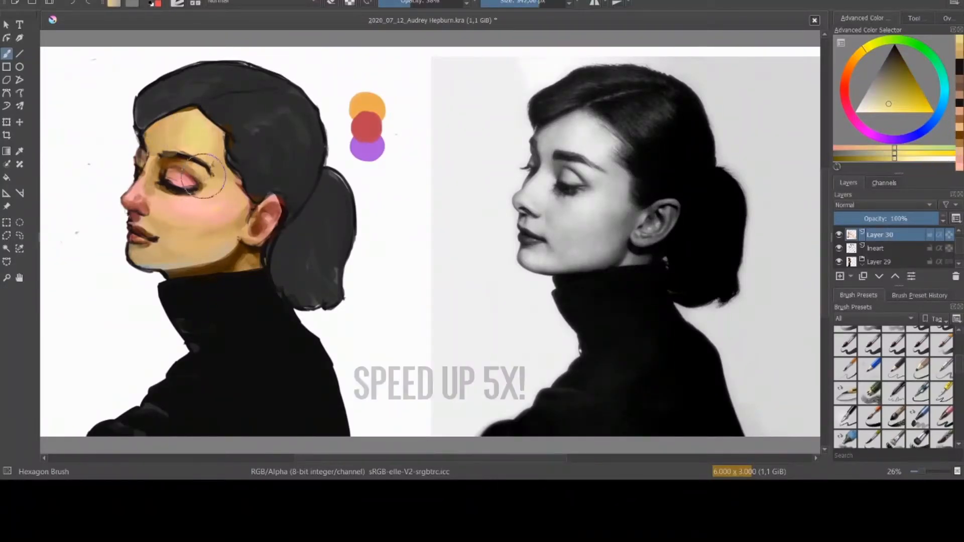
# Step: Sample the cheek's skin tones and blend the area between the nose and the near cheek
pyautogui.keyDown('ctrl'); pyautogui.click(154, 220); pyautogui.keyUp('ctrl')
pyautogui.moveTo(153, 201); pyautogui.dragTo(154, 213)
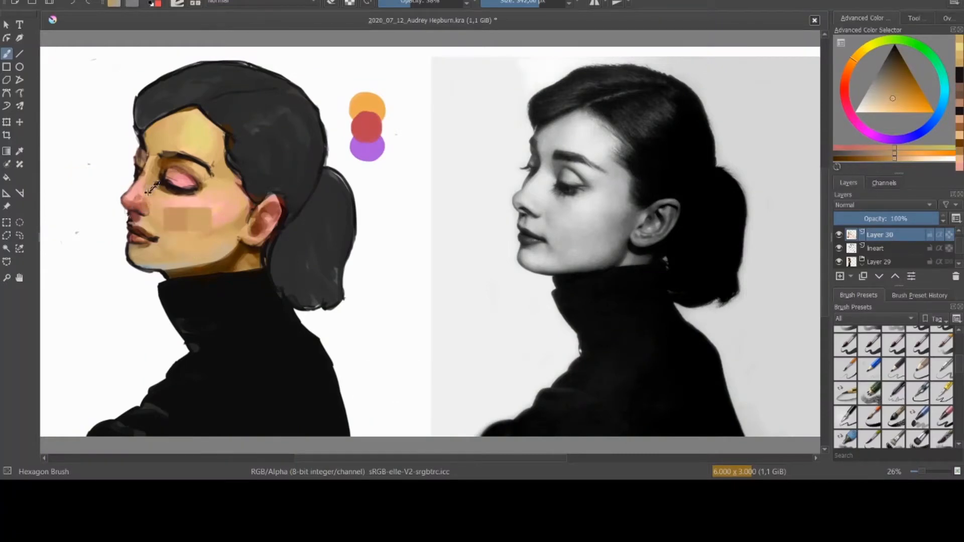
pyautogui.keyDown('ctrl'); pyautogui.click(156, 203); pyautogui.keyUp('ctrl')
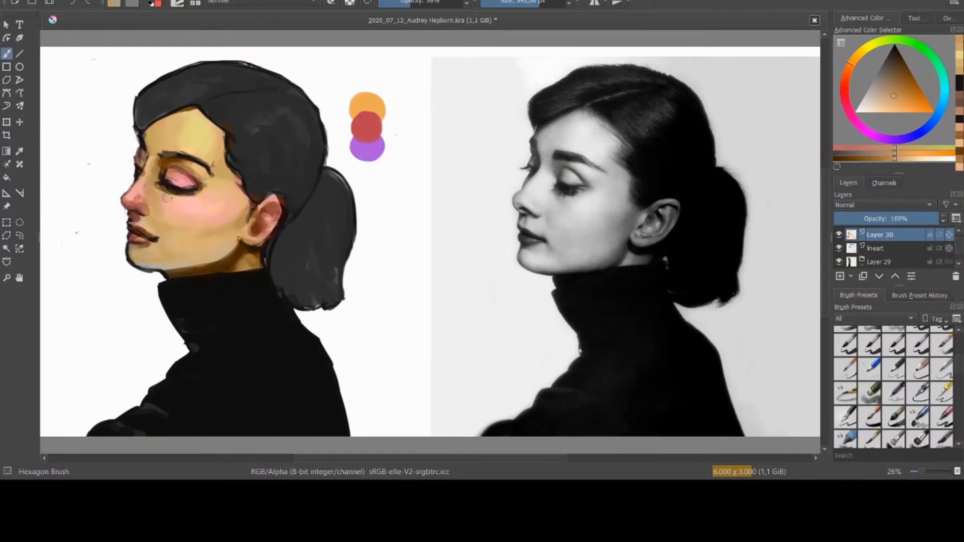
pyautogui.keyDown('ctrl'); pyautogui.click(162, 228); pyautogui.keyUp('ctrl')
pyautogui.keyDown('ctrl'); pyautogui.click(195, 207); pyautogui.keyUp('ctrl')
# Step: Paint sampled pink tones along the nose bridge and refine the far eye area with a smaller brush
pyautogui.moveTo(187, 206)
pyautogui.mouseDown()
pyautogui.moveTo(146, 205)
pyautogui.moveTo(147, 173)
pyautogui.mouseUp()
pyautogui.keyDown('ctrl'); pyautogui.click(166, 214); pyautogui.keyUp('ctrl')
pyautogui.keyDown('ctrl'); pyautogui.click(138, 191); pyautogui.keyUp('ctrl')
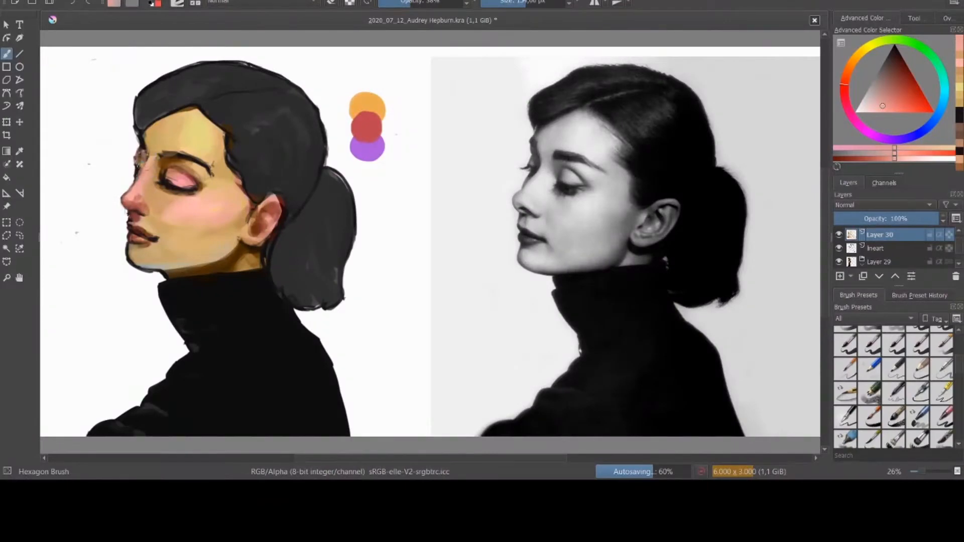
pyautogui.keyDown('ctrl'); pyautogui.click(142, 157); pyautogui.keyUp('ctrl')
pyautogui.keyDown('ctrl'); pyautogui.click(145, 157); pyautogui.keyUp('ctrl')
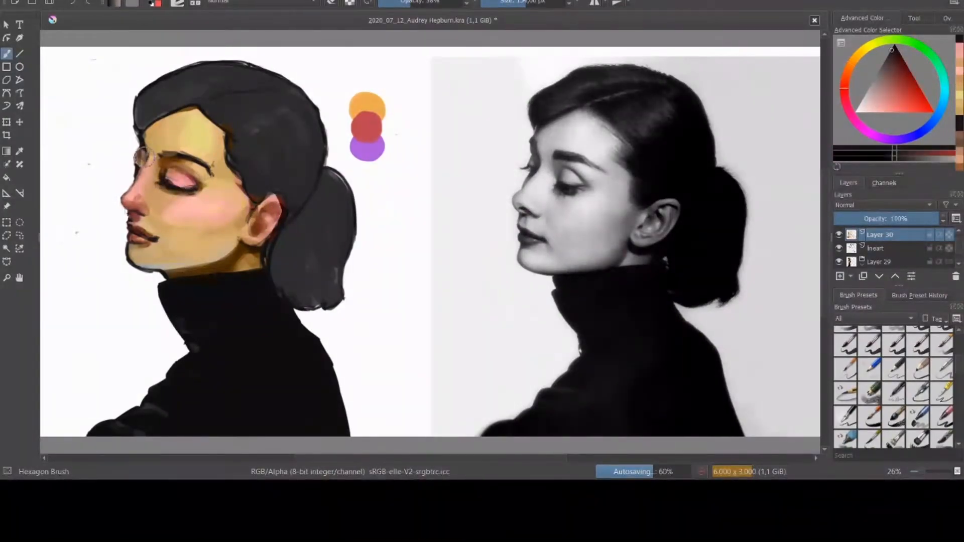
pyautogui.keyDown('ctrl'); pyautogui.click(141, 176); pyautogui.keyUp('ctrl')
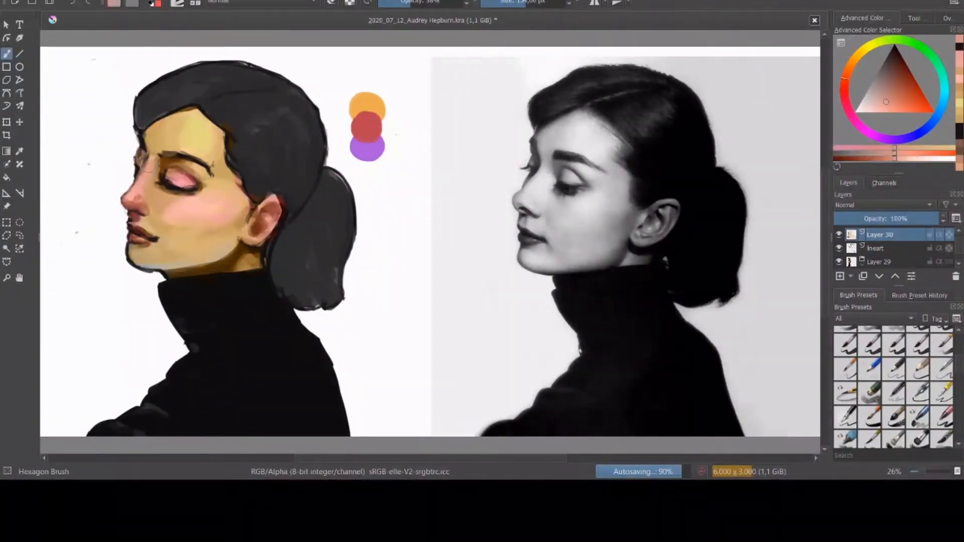
# Step: Enlarge the brush and paint a sampled ochre skin tone between the nose bridge and the near eyebrow
pyautogui.press(']')
pyautogui.press(']')
pyautogui.press(']')
pyautogui.press(']')
pyautogui.press(']')
pyautogui.press(']')
pyautogui.press(']')
pyautogui.press(']')
pyautogui.press(']')
pyautogui.press(']')
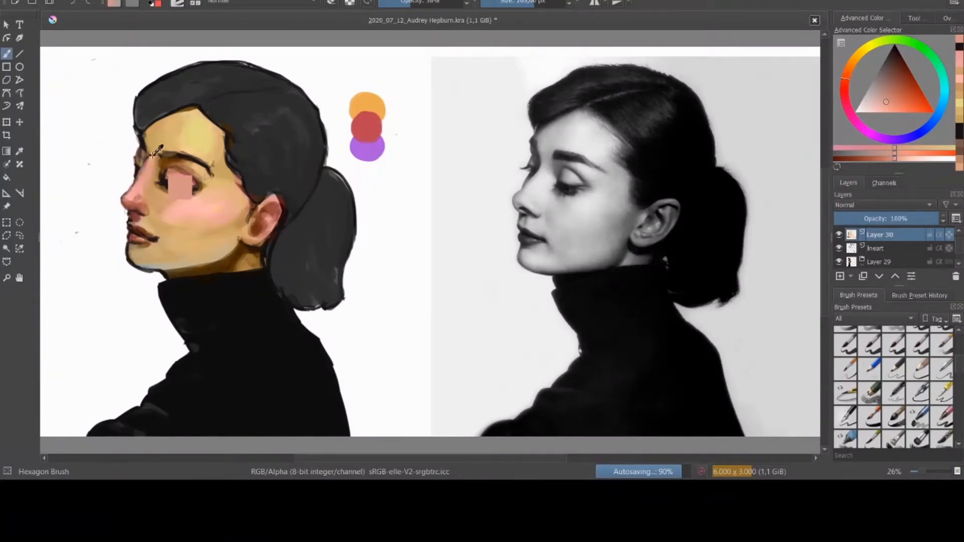
pyautogui.keyDown('ctrl'); pyautogui.click(156, 153); pyautogui.keyUp('ctrl')
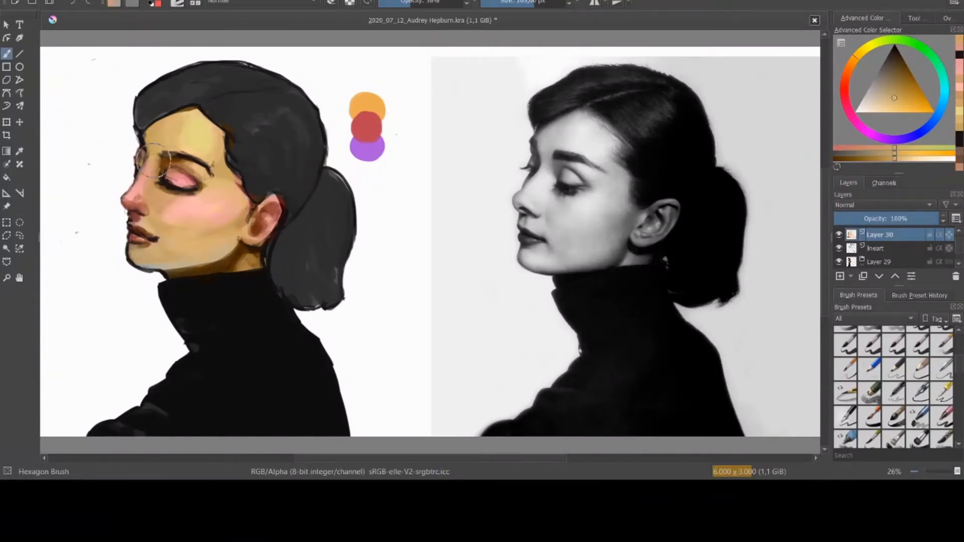
# Step: Sample dark brown tones and rework the inner end of the near eyebrow
pyautogui.keyDown('ctrl'); pyautogui.click(171, 156); pyautogui.keyUp('ctrl')
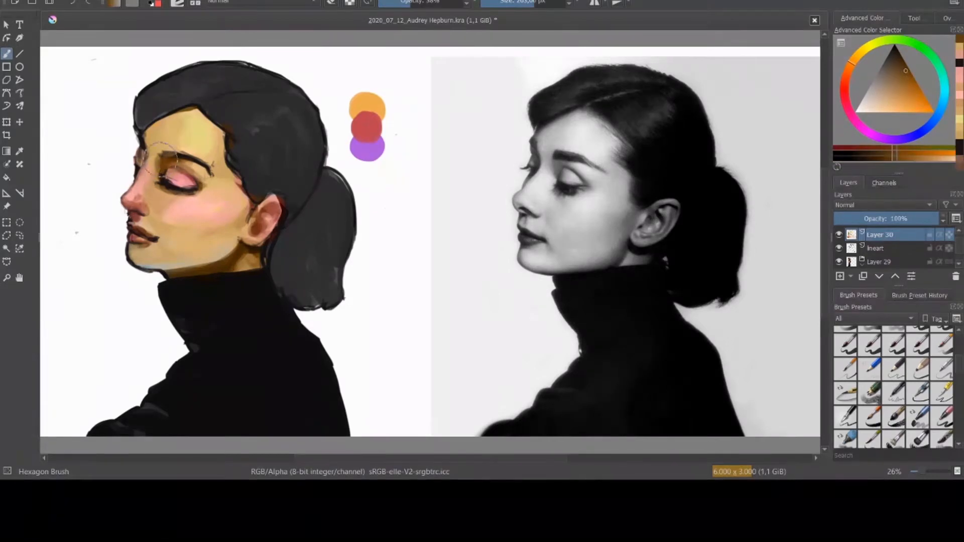
pyautogui.keyDown('ctrl'); pyautogui.click(166, 156); pyautogui.keyUp('ctrl')
pyautogui.press(']')
pyautogui.press(']')
pyautogui.press(']')
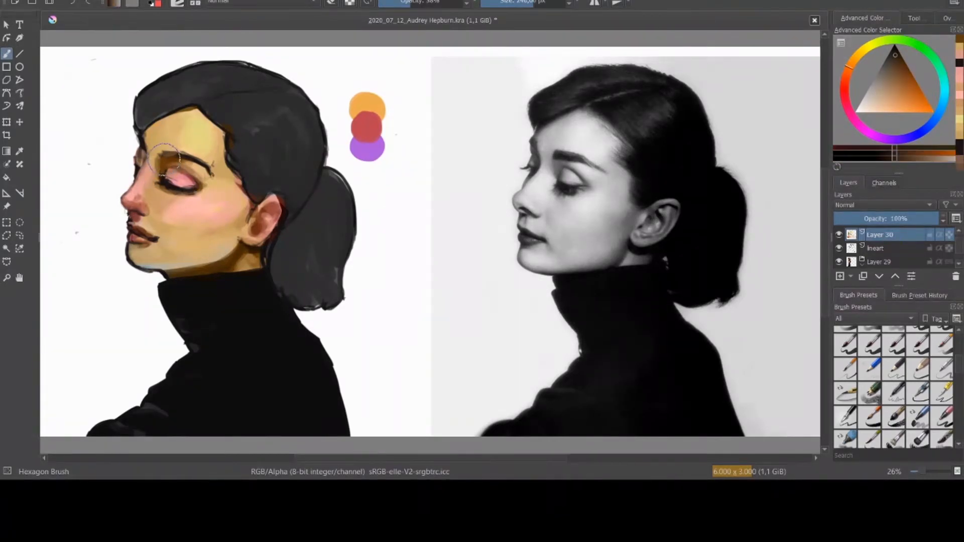
pyautogui.press('[')
pyautogui.moveTo(166, 158); pyautogui.dragTo(163, 155)
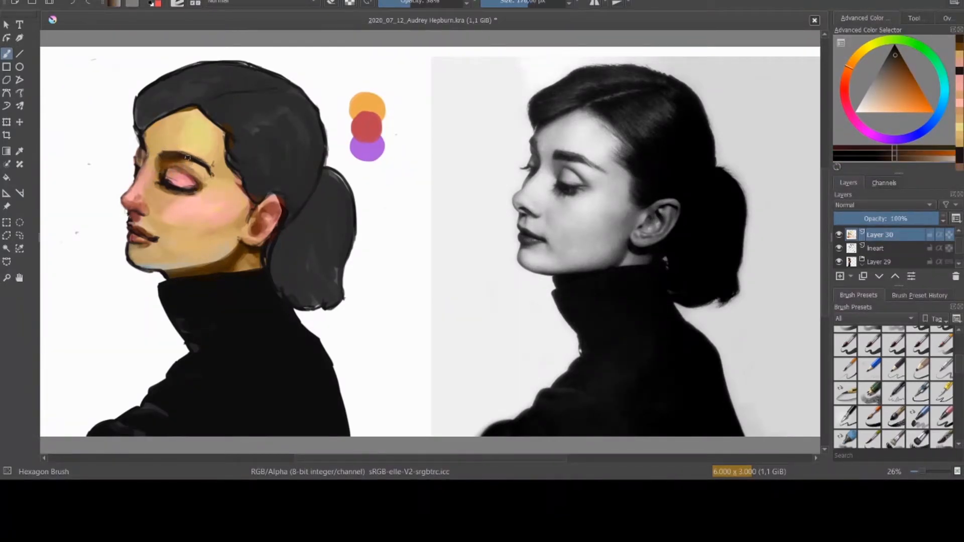
# Step: Shape the near eyebrow's arch and outer tail with sampled skin and brown tones, using a smaller brush
pyautogui.keyDown('ctrl'); pyautogui.click(160, 147); pyautogui.keyUp('ctrl')
pyautogui.moveTo(159, 150); pyautogui.dragTo(184, 155)
pyautogui.keyDown('ctrl'); pyautogui.click(176, 155); pyautogui.keyUp('ctrl')
pyautogui.press('[')
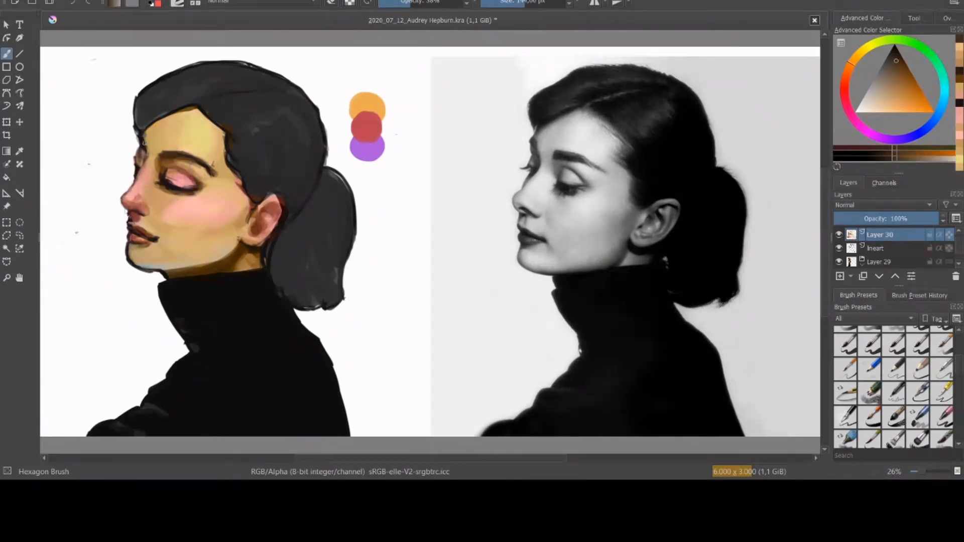
pyautogui.moveTo(203, 160)
pyautogui.mouseDown()
pyautogui.moveTo(211, 168)
pyautogui.moveTo(216, 156)
pyautogui.moveTo(219, 190)
pyautogui.moveTo(205, 194)
pyautogui.mouseUp()
# Step: Enlarge the brush, sample skin tones from the temple and cheek, and blend the skin beside and below the near eye
pyautogui.keyDown('ctrl'); pyautogui.click(215, 154); pyautogui.keyUp('ctrl')
pyautogui.press(']')
pyautogui.press(']')
pyautogui.press(']')
pyautogui.press(']')
pyautogui.press(']')
pyautogui.press(']')
pyautogui.press(']')
pyautogui.press(']')
pyautogui.keyDown('ctrl'); pyautogui.click(192, 202); pyautogui.keyUp('ctrl')
pyautogui.keyDown('ctrl'); pyautogui.click(253, 207); pyautogui.keyUp('ctrl')
# Step: Paint sampled brown shading between the near eyebrow and the eyelid
pyautogui.keyDown('ctrl'); pyautogui.click(171, 164); pyautogui.keyUp('ctrl')
pyautogui.moveTo(172, 164)
pyautogui.mouseDown()
pyautogui.moveTo(182, 156)
pyautogui.moveTo(207, 164)
pyautogui.mouseUp()
pyautogui.keyDown('ctrl'); pyautogui.click(176, 163); pyautogui.keyUp('ctrl')
pyautogui.keyDown('ctrl'); pyautogui.click(200, 184); pyautogui.keyUp('ctrl')
# Step: Reduce the brush size and darken the far eyebrow at the forehead's front edge
pyautogui.press('[')
pyautogui.press('[')
pyautogui.press('[')
pyautogui.press('[')
pyautogui.moveTo(141, 141); pyautogui.dragTo(146, 147)
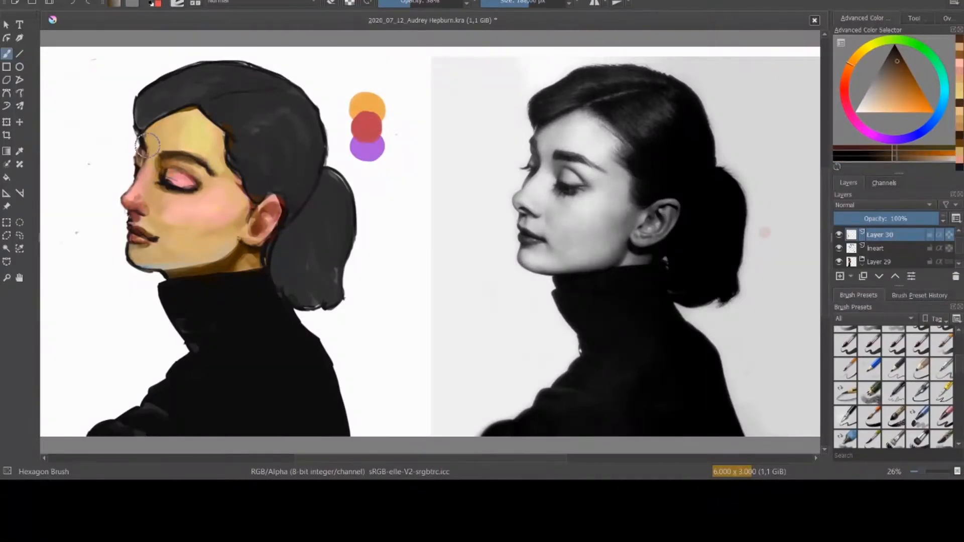
# Step: Enlarge the brush, sample tan and peach tones, and blend the cheek in front of the ear
pyautogui.press(']')
pyautogui.press(']')
pyautogui.press(']')
pyautogui.press(']')
pyautogui.press(']')
pyautogui.press(']')
pyautogui.press(']')
pyautogui.keyDown('ctrl'); pyautogui.click(241, 215); pyautogui.keyUp('ctrl')
pyautogui.moveTo(240, 215); pyautogui.dragTo(237, 200)
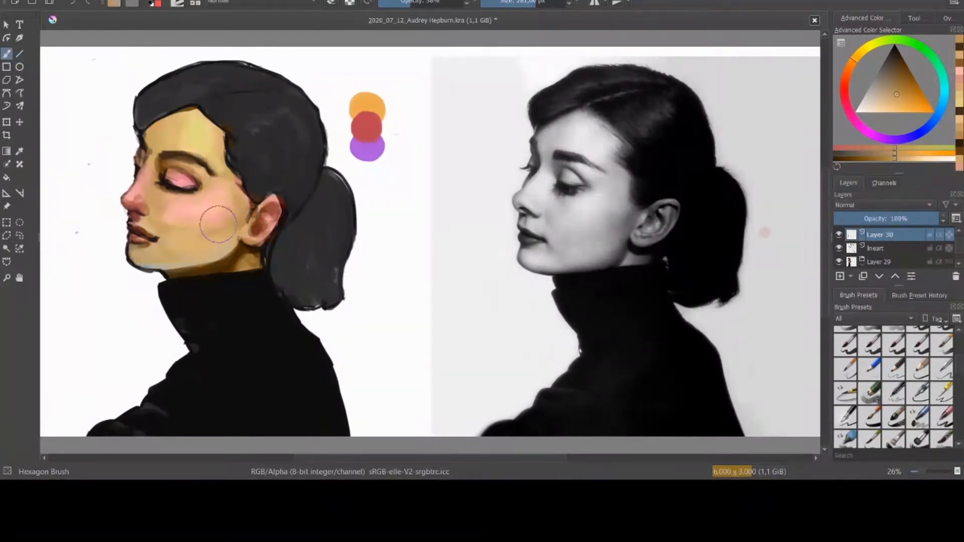
pyautogui.keyDown('ctrl'); pyautogui.click(229, 205); pyautogui.keyUp('ctrl')
pyautogui.keyDown('ctrl'); pyautogui.click(262, 234); pyautogui.keyUp('ctrl')
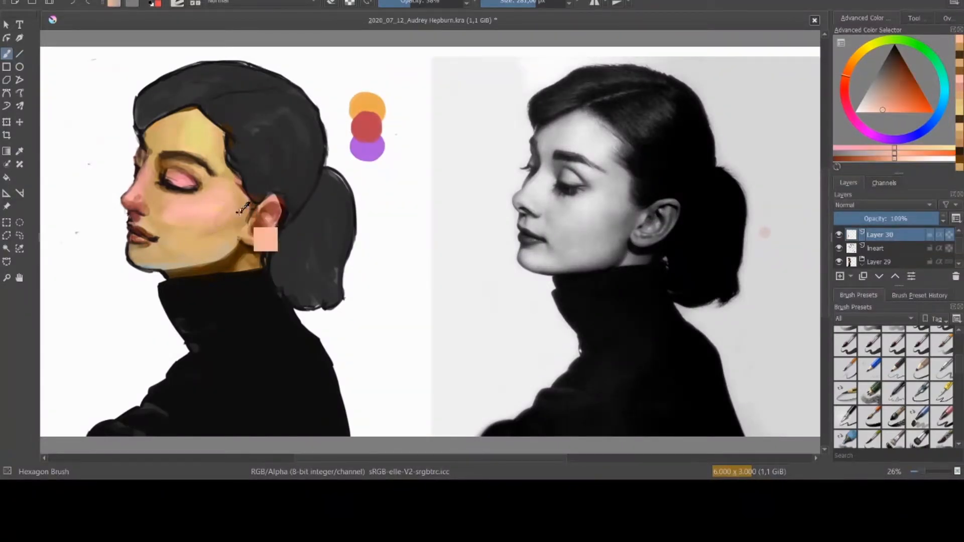
# Step: Blend sampled pink and tan tones over the cheek beside the nose
pyautogui.keyDown('ctrl'); pyautogui.click(167, 202); pyautogui.keyUp('ctrl')
pyautogui.moveTo(172, 206)
pyautogui.mouseDown()
pyautogui.moveTo(161, 208)
pyautogui.moveTo(149, 184)
pyautogui.mouseUp()
pyautogui.keyDown('ctrl'); pyautogui.click(167, 213); pyautogui.keyUp('ctrl')
pyautogui.keyDown('ctrl'); pyautogui.click(152, 196); pyautogui.keyUp('ctrl')
pyautogui.keyDown('ctrl'); pyautogui.click(162, 200); pyautogui.keyUp('ctrl')
pyautogui.keyDown('ctrl'); pyautogui.click(159, 216); pyautogui.keyUp('ctrl')
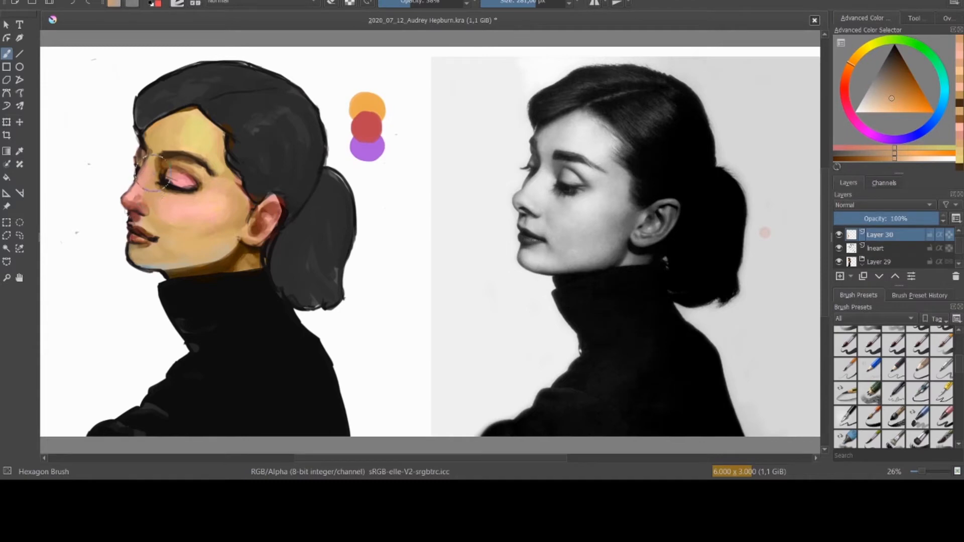
# Step: Paint sampled skin and brown tones along the side of the nose bridge up to the near eye's inner corner
pyautogui.moveTo(139, 185)
pyautogui.mouseDown()
pyautogui.moveTo(146, 167)
pyautogui.moveTo(170, 163)
pyautogui.moveTo(151, 154)
pyautogui.moveTo(144, 175)
pyautogui.mouseUp()
pyautogui.keyDown('ctrl'); pyautogui.click(166, 162); pyautogui.keyUp('ctrl')
pyautogui.press('[')
pyautogui.press('[')
pyautogui.keyDown('ctrl'); pyautogui.click(143, 176); pyautogui.keyUp('ctrl')
pyautogui.keyDown('ctrl'); pyautogui.click(149, 153); pyautogui.keyUp('ctrl')
pyautogui.keyDown('ctrl'); pyautogui.click(160, 179); pyautogui.keyUp('ctrl')
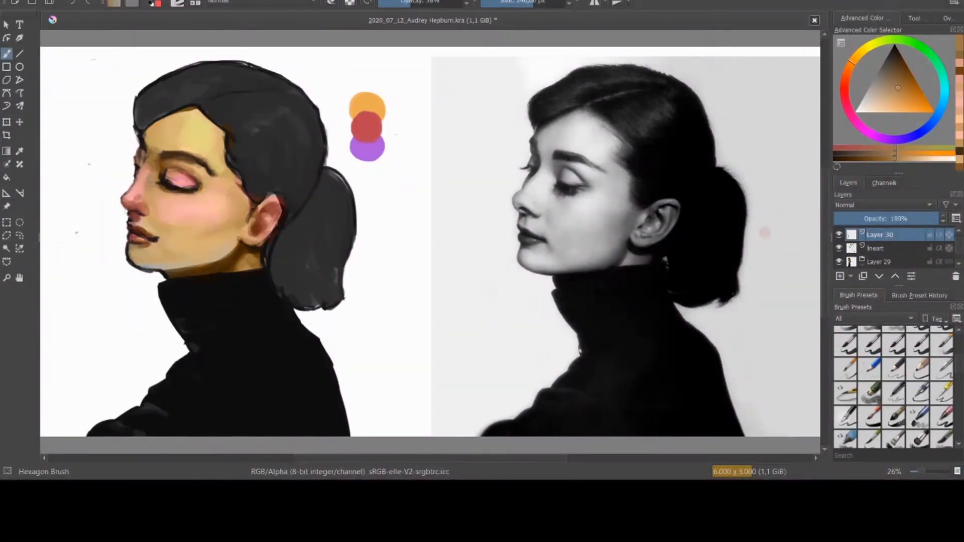
# Step: Smooth the upper nose bridge between the eyes with sampled pink and ochre tones
pyautogui.keyDown('ctrl'); pyautogui.click(153, 185); pyautogui.keyUp('ctrl')
pyautogui.keyDown('ctrl'); pyautogui.click(147, 151); pyautogui.keyUp('ctrl')
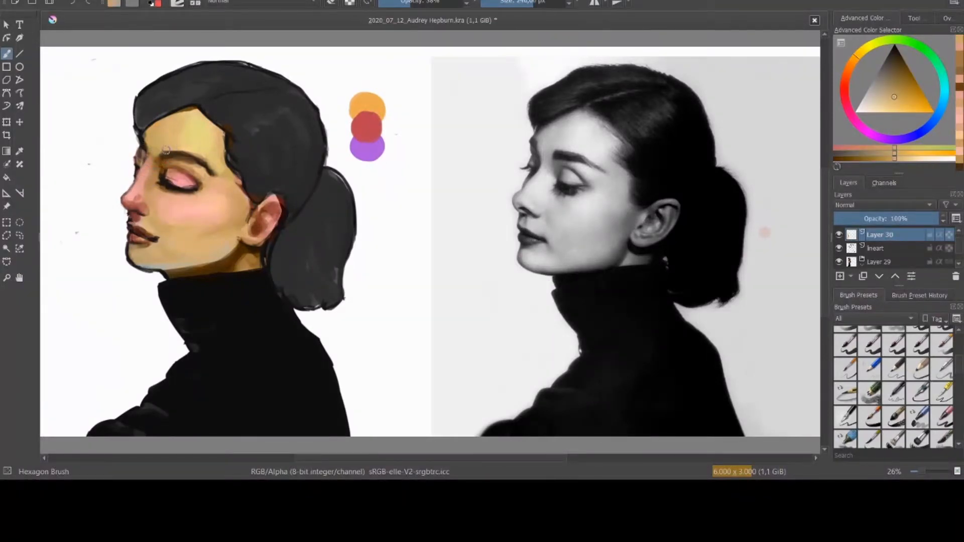
pyautogui.keyDown('ctrl'); pyautogui.click(146, 169); pyautogui.keyUp('ctrl')
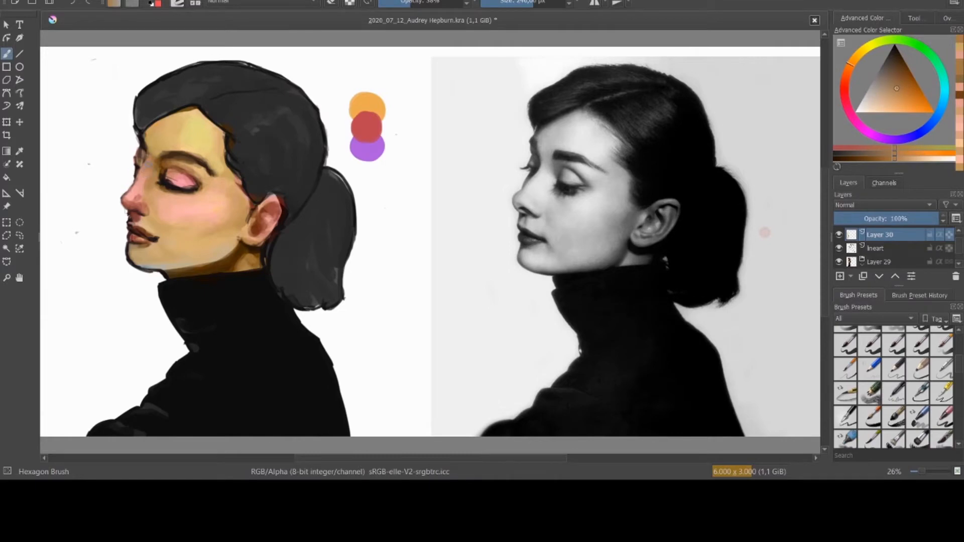
pyautogui.keyDown('ctrl'); pyautogui.click(150, 152); pyautogui.keyUp('ctrl')
pyautogui.moveTo(152, 155); pyautogui.dragTo(147, 165)
pyautogui.keyDown('ctrl'); pyautogui.click(142, 173); pyautogui.keyUp('ctrl')
# Step: Reduce the brush size, sample a dark brown, and repaint the far eyebrow
pyautogui.press('[')
pyautogui.press('[')
pyautogui.press('[')
pyautogui.press('[')
pyautogui.press('[')
pyautogui.press('[')
pyautogui.press('[')
pyautogui.press('[')
pyautogui.press('[')
pyautogui.press('[')
pyautogui.press('[')
pyautogui.press('[')
pyautogui.keyDown('ctrl'); pyautogui.click(165, 174); pyautogui.keyUp('ctrl')
pyautogui.keyDown('ctrl'); pyautogui.click(162, 159); pyautogui.keyUp('ctrl')
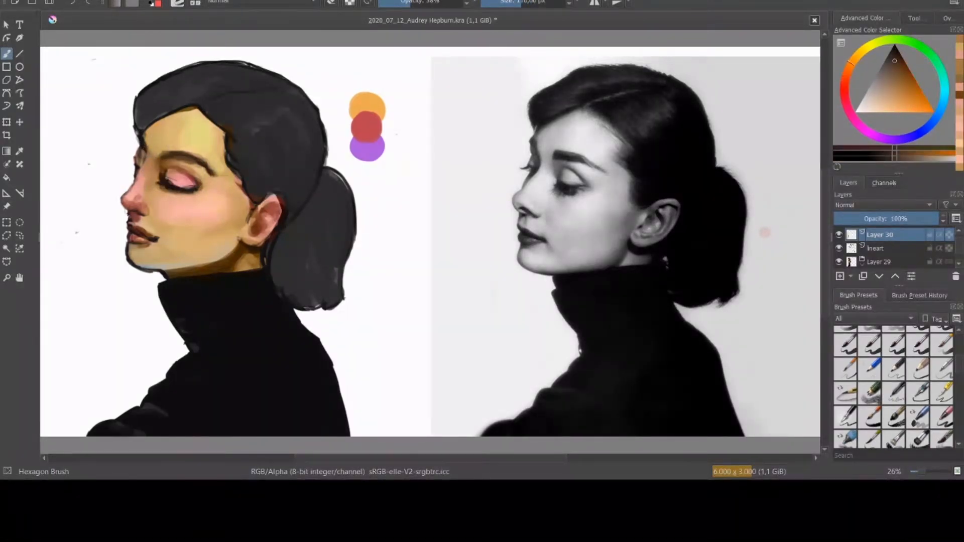
pyautogui.moveTo(142, 149); pyautogui.dragTo(143, 155)
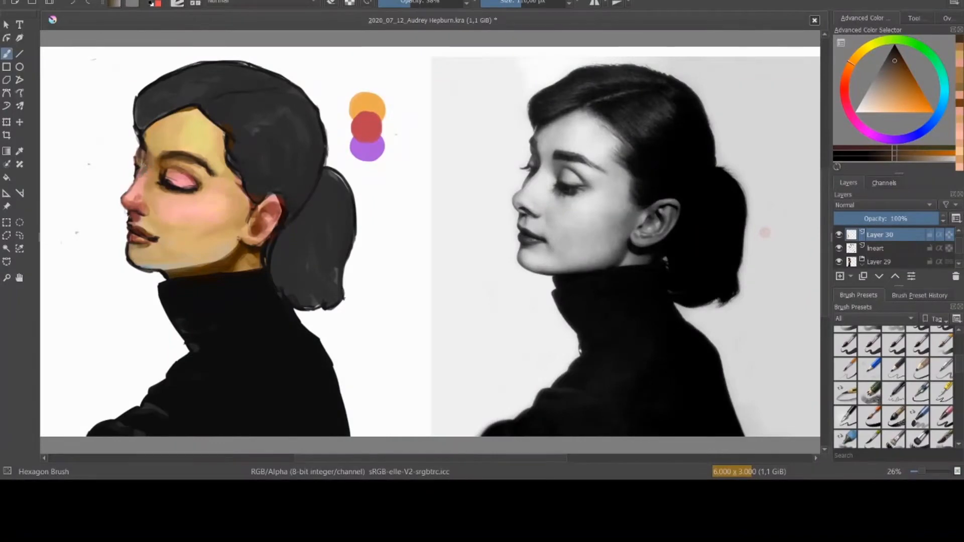
# Step: Refine the far eye socket and lid with sampled brown and skin tones
pyautogui.keyDown('ctrl'); pyautogui.click(141, 157); pyautogui.keyUp('ctrl')
pyautogui.keyDown('ctrl'); pyautogui.click(150, 160); pyautogui.keyUp('ctrl')
pyautogui.moveTo(149, 156); pyautogui.dragTo(152, 161)
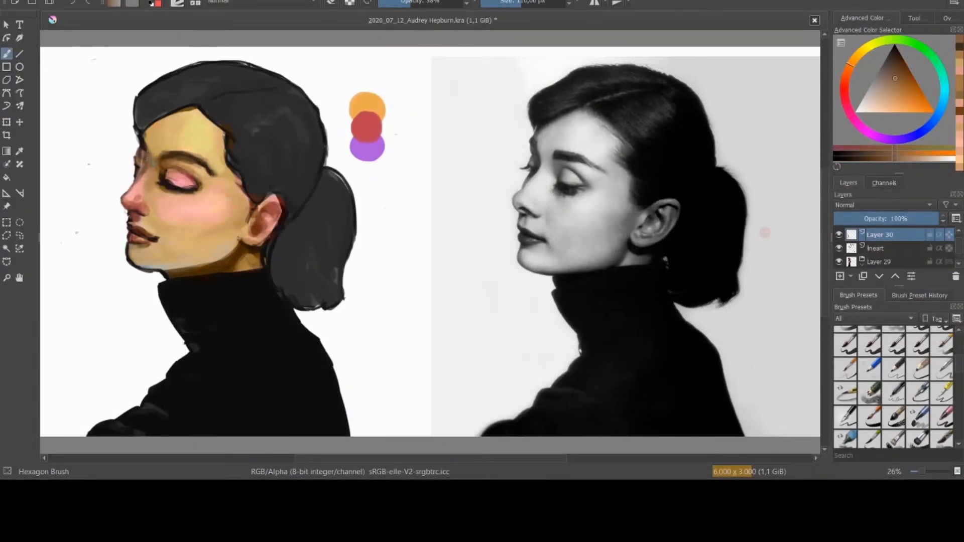
pyautogui.keyDown('ctrl'); pyautogui.click(138, 161); pyautogui.keyUp('ctrl')
pyautogui.moveTo(138, 160); pyautogui.dragTo(140, 166)
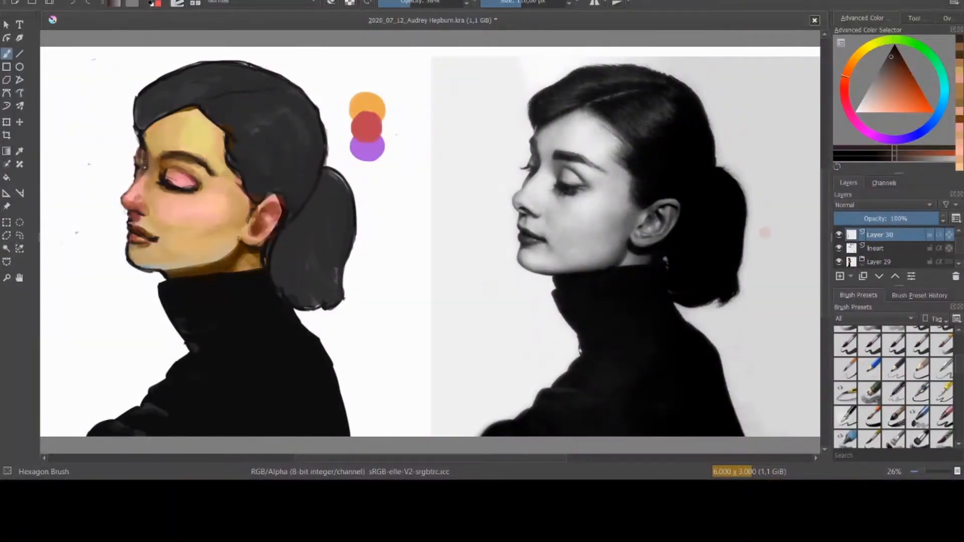
pyautogui.keyDown('ctrl'); pyautogui.click(141, 160); pyautogui.keyUp('ctrl')
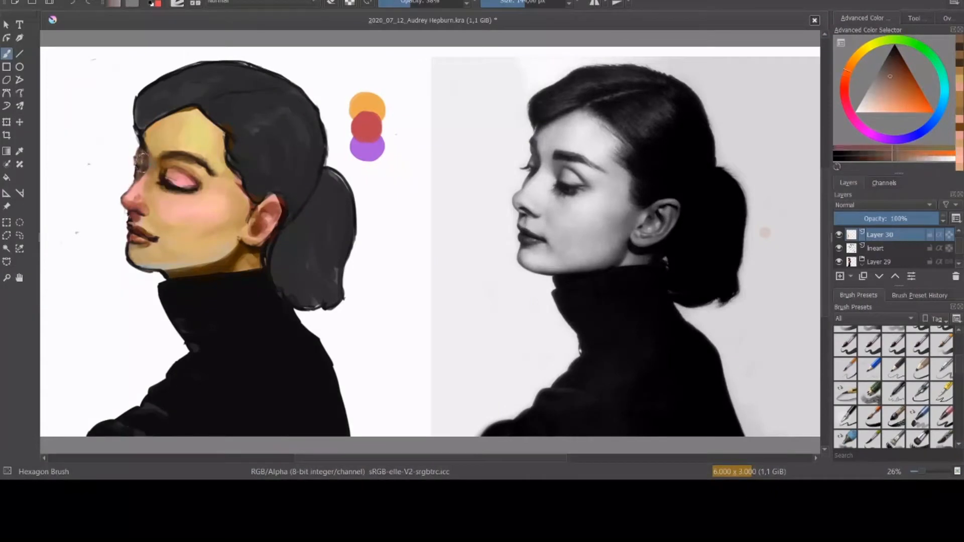
pyautogui.keyDown('ctrl'); pyautogui.click(144, 164); pyautogui.keyUp('ctrl')
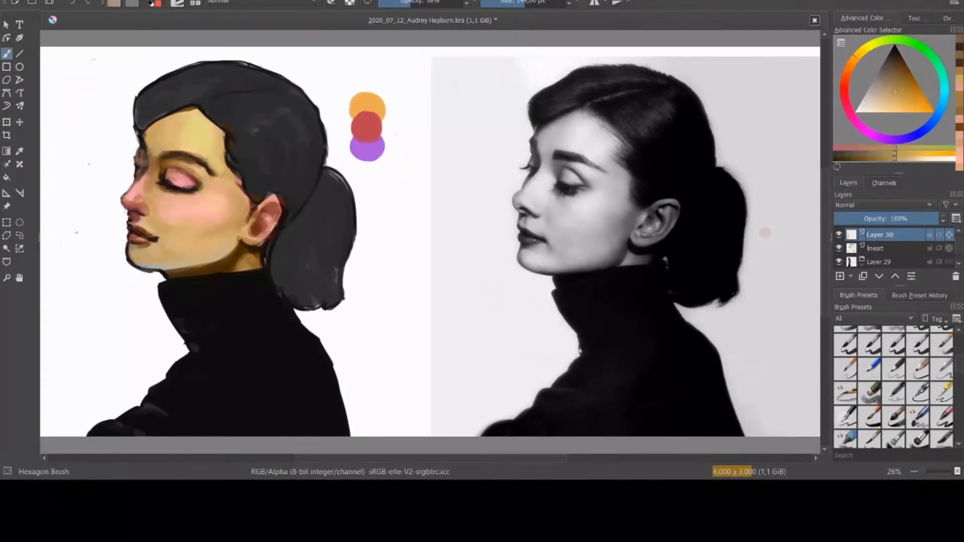
# Step: Blend sampled pink and ochre tones along the nose bridge from the nose up toward the brow
pyautogui.keyDown('ctrl'); pyautogui.click(143, 187); pyautogui.keyUp('ctrl')
pyautogui.keyDown('ctrl'); pyautogui.click(147, 185); pyautogui.keyUp('ctrl')
pyautogui.moveTo(147, 183); pyautogui.dragTo(147, 179)
pyautogui.keyDown('ctrl'); pyautogui.click(142, 188); pyautogui.keyUp('ctrl')
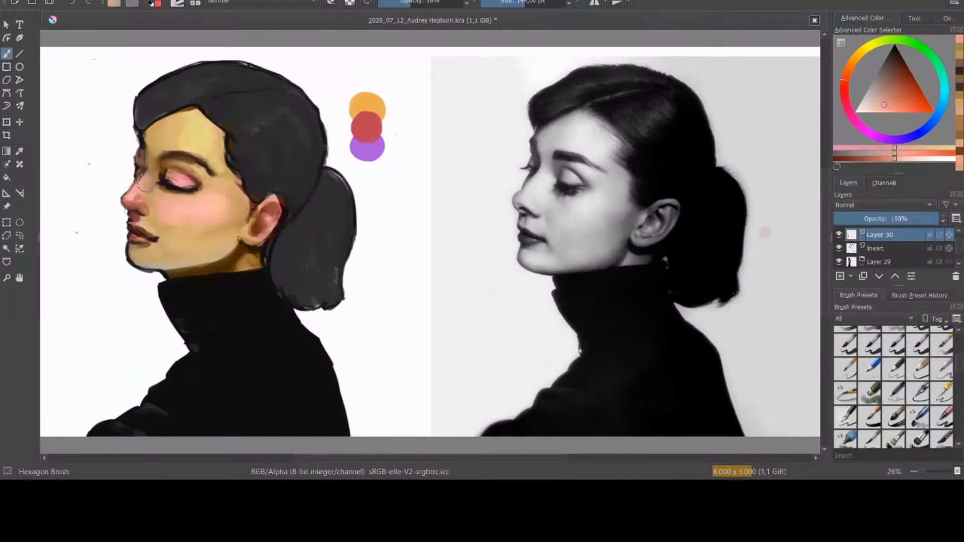
pyautogui.keyDown('ctrl'); pyautogui.click(147, 173); pyautogui.keyUp('ctrl')
pyautogui.keyDown('ctrl'); pyautogui.click(150, 157); pyautogui.keyUp('ctrl')
pyautogui.keyDown('ctrl'); pyautogui.click(151, 153); pyautogui.keyUp('ctrl')
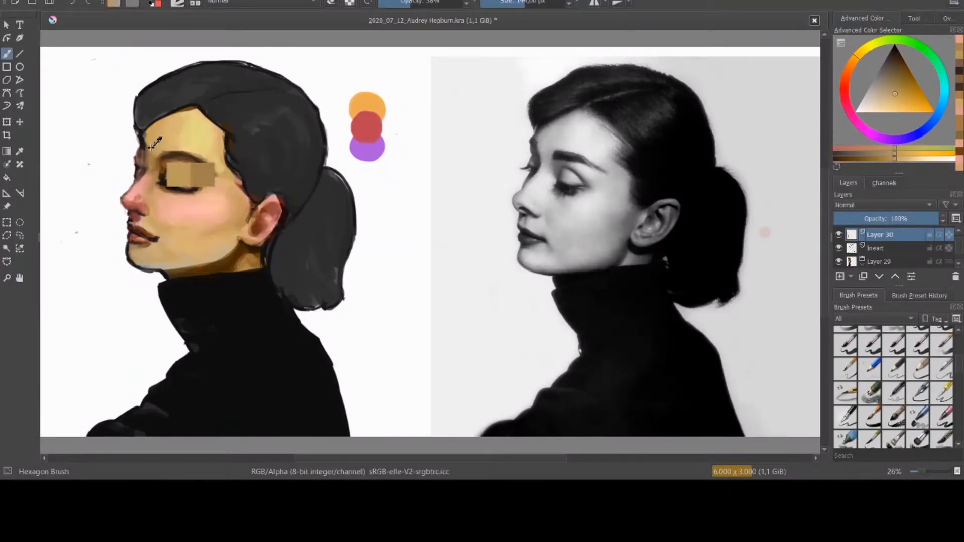
# Step: Blend sampled forehead yellows into the area above the nose bridge and around the near eyebrow's inner end
pyautogui.keyDown('ctrl'); pyautogui.click(151, 141); pyautogui.keyUp('ctrl')
pyautogui.moveTo(149, 140)
pyautogui.mouseDown()
pyautogui.moveTo(180, 123)
pyautogui.moveTo(157, 153)
pyautogui.moveTo(168, 163)
pyautogui.mouseUp()
pyautogui.keyDown('ctrl'); pyautogui.click(167, 133); pyautogui.keyUp('ctrl')
pyautogui.keyDown('ctrl'); pyautogui.click(169, 159); pyautogui.keyUp('ctrl')
# Step: Shade the near eye's lid crease with sampled browns and repaint the eyelid with its sampled pink
pyautogui.keyDown('ctrl'); pyautogui.click(195, 191); pyautogui.keyUp('ctrl')
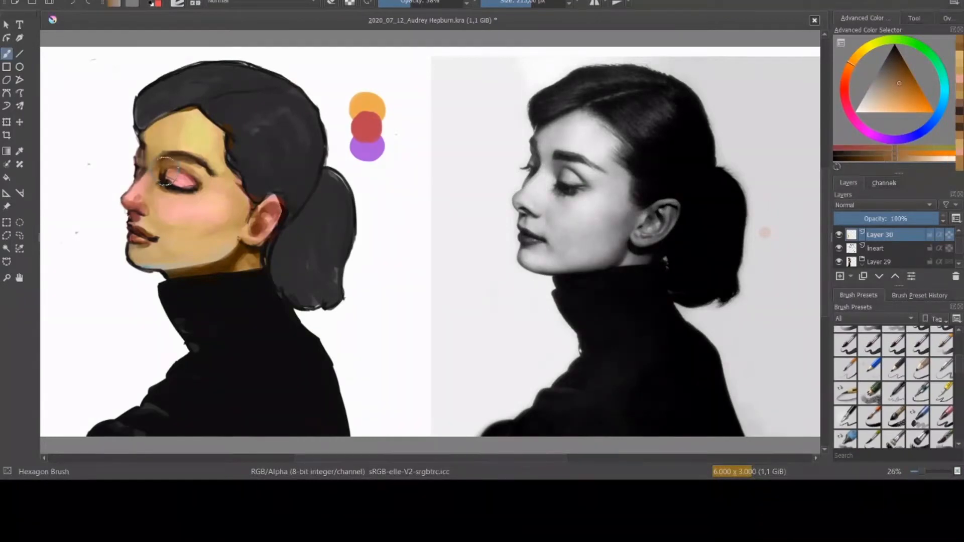
pyautogui.keyDown('ctrl'); pyautogui.click(197, 200); pyautogui.keyUp('ctrl')
pyautogui.keyDown('ctrl'); pyautogui.click(169, 165); pyautogui.keyUp('ctrl')
pyautogui.press('[')
pyautogui.press('[')
pyautogui.press('[')
pyautogui.moveTo(170, 171); pyautogui.dragTo(194, 181)
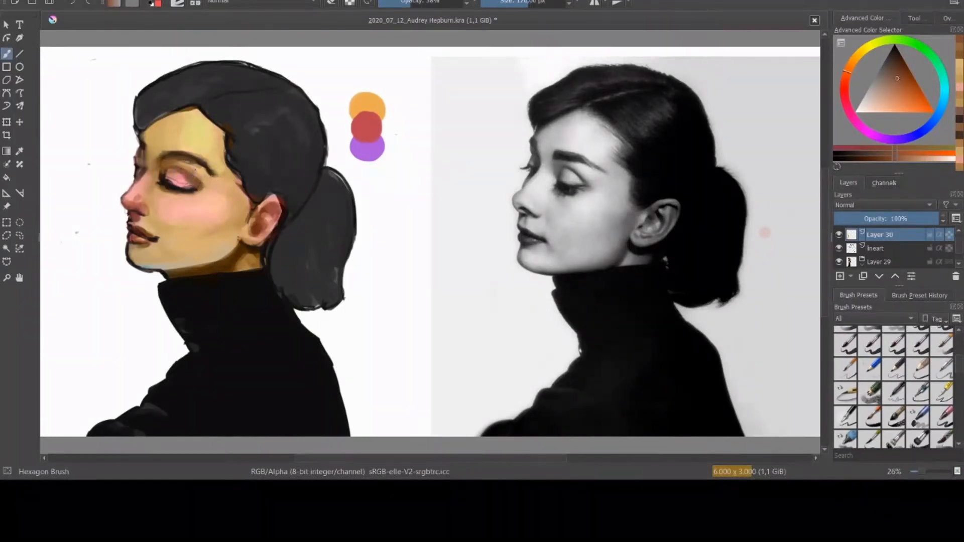
pyautogui.keyDown('ctrl'); pyautogui.click(176, 180); pyautogui.keyUp('ctrl')
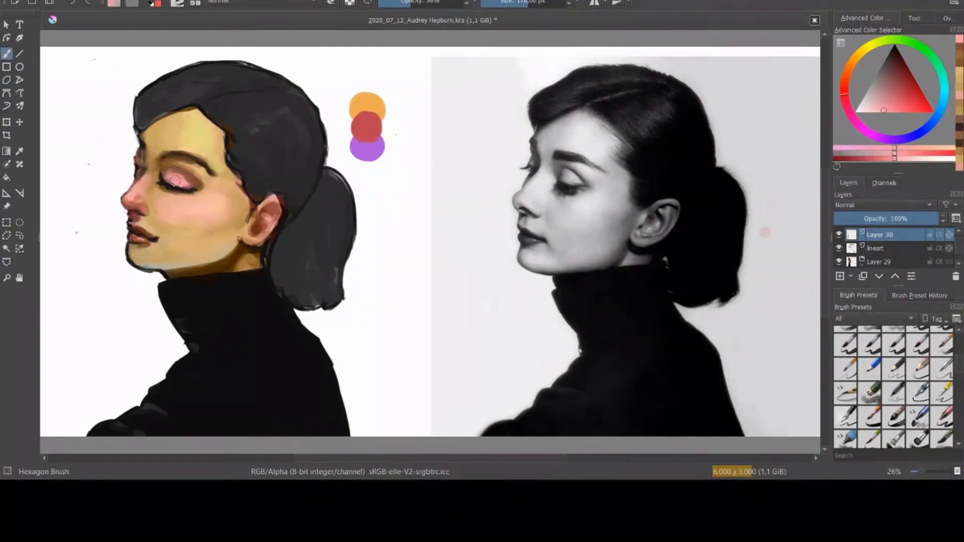
pyautogui.press(']')
pyautogui.press(']')
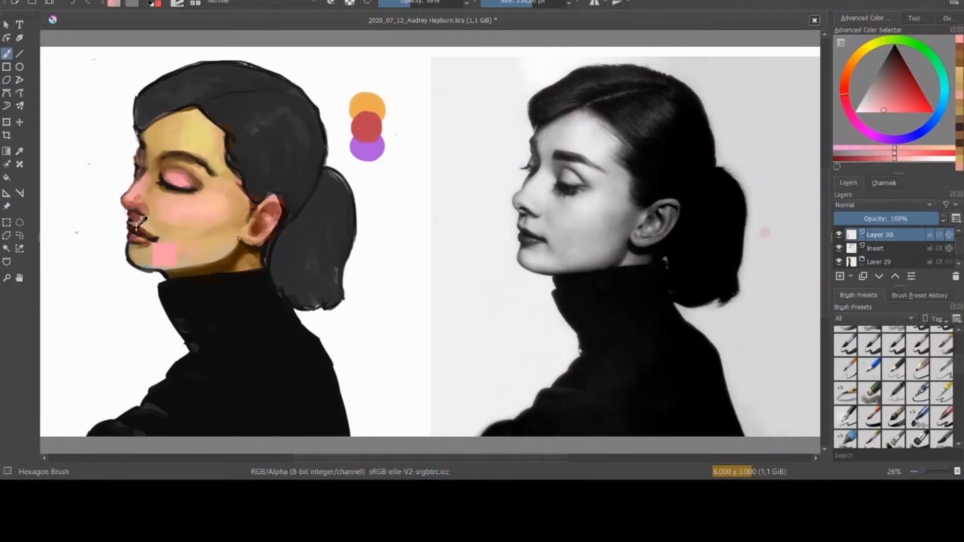
# Step: Sample reddish brown lip tones and paint over the upper lip's dark lineart with a smaller brush
pyautogui.keyDown('ctrl'); pyautogui.click(142, 230); pyautogui.keyUp('ctrl')
pyautogui.press('[')
pyautogui.press('[')
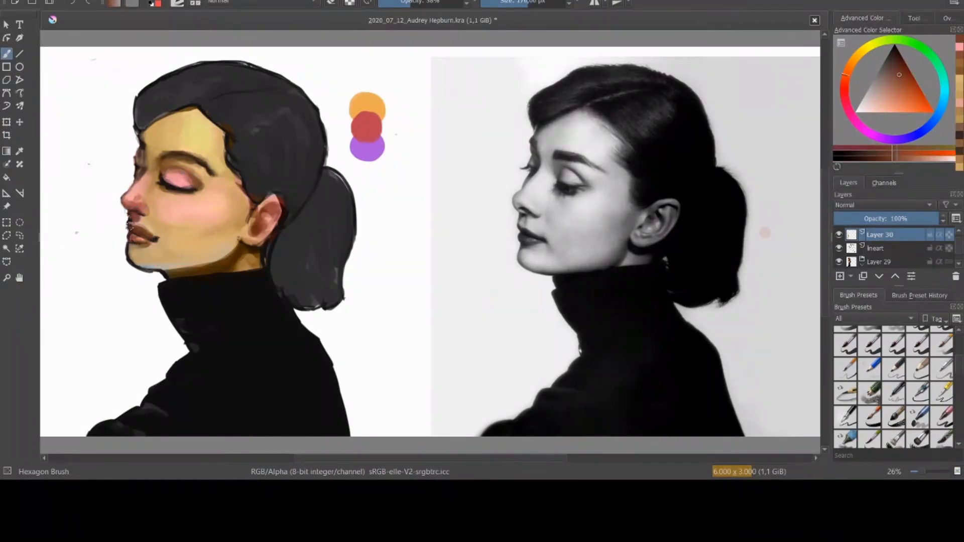
pyautogui.keyDown('ctrl'); pyautogui.click(136, 227); pyautogui.keyUp('ctrl')
pyautogui.press('[')
pyautogui.keyDown('ctrl'); pyautogui.click(137, 232); pyautogui.keyUp('ctrl')
pyautogui.moveTo(138, 224)
pyautogui.mouseDown()
pyautogui.moveTo(129, 227)
pyautogui.moveTo(158, 242)
pyautogui.moveTo(132, 224)
pyautogui.mouseUp()
# Step: Refine the lip contours, mouth corner and area under the nose by alternating sampled lip and skin tones
pyautogui.keyDown('ctrl'); pyautogui.click(138, 224); pyautogui.keyUp('ctrl')
pyautogui.keyDown('ctrl'); pyautogui.click(135, 232); pyautogui.keyUp('ctrl')
pyautogui.keyDown('ctrl'); pyautogui.click(138, 224); pyautogui.keyUp('ctrl')
pyautogui.keyDown('ctrl'); pyautogui.click(134, 232); pyautogui.keyUp('ctrl')
pyautogui.keyDown('ctrl'); pyautogui.click(139, 225); pyautogui.keyUp('ctrl')
pyautogui.keyDown('ctrl'); pyautogui.click(150, 238); pyautogui.keyUp('ctrl')
pyautogui.keyDown('ctrl'); pyautogui.click(164, 237); pyautogui.keyUp('ctrl')
pyautogui.keyDown('ctrl'); pyautogui.click(153, 240); pyautogui.keyUp('ctrl')
pyautogui.keyDown('ctrl'); pyautogui.click(134, 224); pyautogui.keyUp('ctrl')
pyautogui.keyDown('ctrl'); pyautogui.click(133, 230); pyautogui.keyUp('ctrl')
pyautogui.keyDown('ctrl'); pyautogui.click(136, 224); pyautogui.keyUp('ctrl')
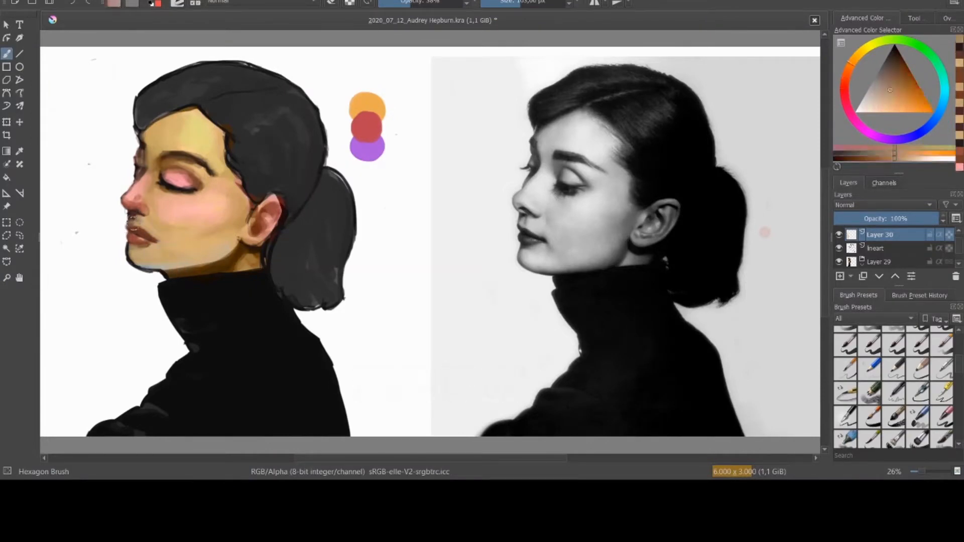
# Step: Shade beneath the lower lip with a sampled dark tone and cover the chin's outline with sampled skin color
pyautogui.keyDown('ctrl'); pyautogui.click(131, 246); pyautogui.keyUp('ctrl')
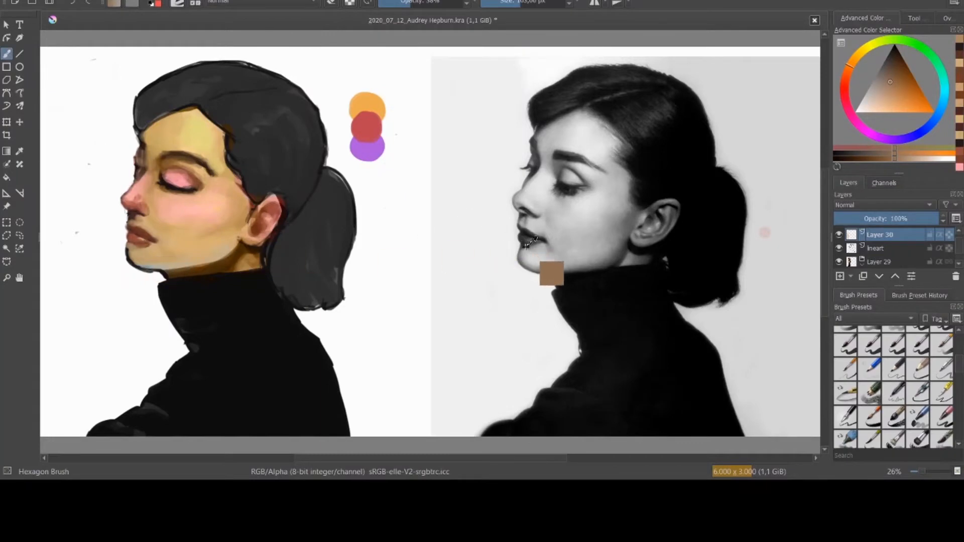
pyautogui.keyDown('ctrl'); pyautogui.click(528, 242); pyautogui.keyUp('ctrl')
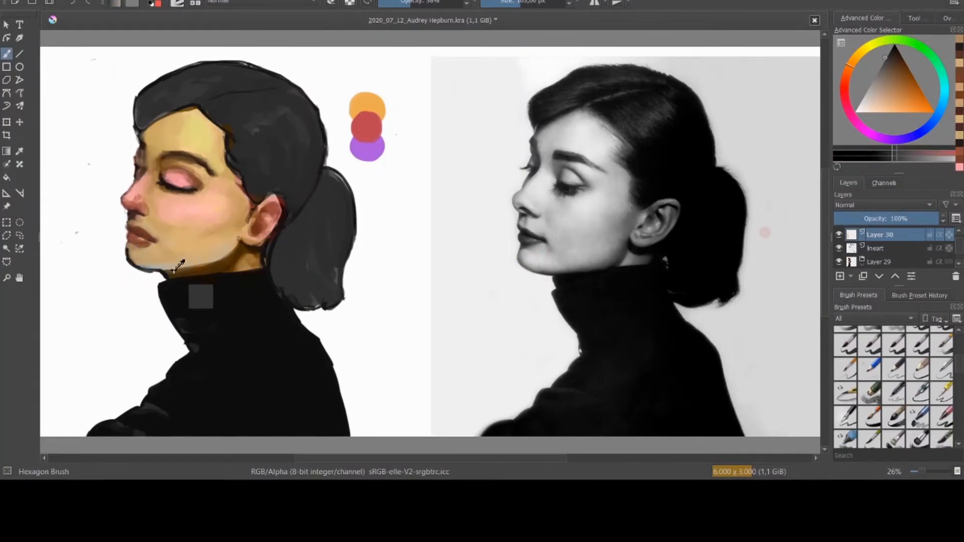
pyautogui.keyDown('ctrl'); pyautogui.click(141, 248); pyautogui.keyUp('ctrl')
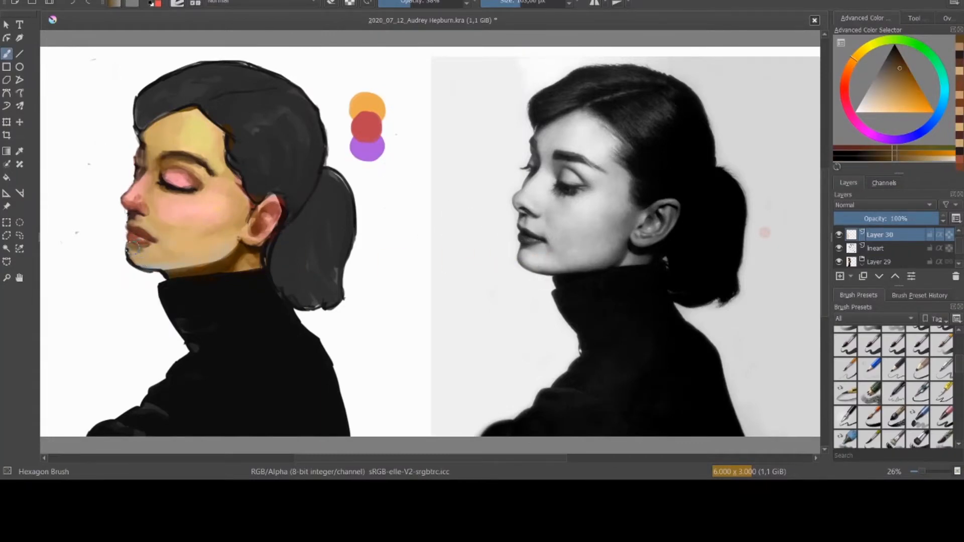
pyautogui.keyDown('ctrl'); pyautogui.click(135, 252); pyautogui.keyUp('ctrl')
pyautogui.moveTo(134, 252); pyautogui.dragTo(132, 258)
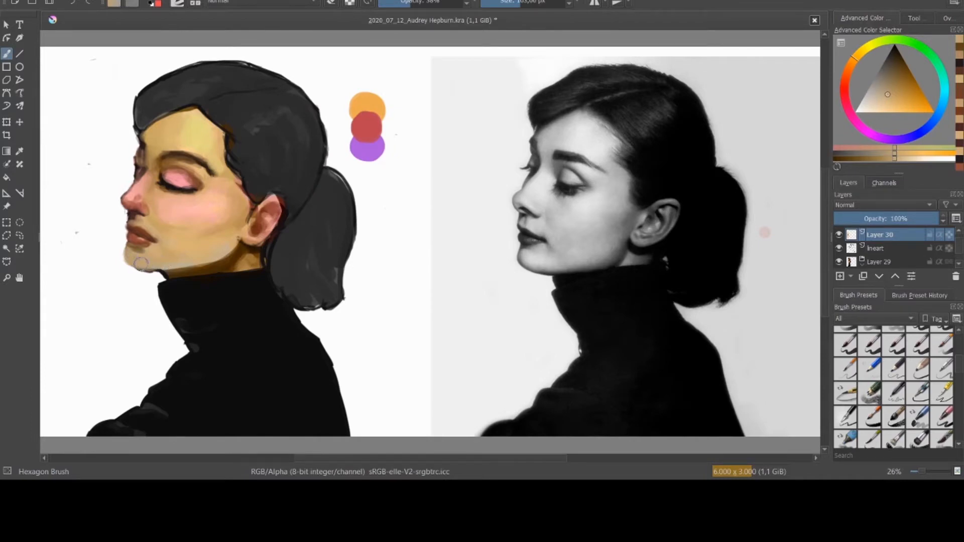
# Step: Paint sampled skin tones above the upper lip and around the mouth corner
pyautogui.keyDown('ctrl'); pyautogui.click(150, 226); pyautogui.keyUp('ctrl')
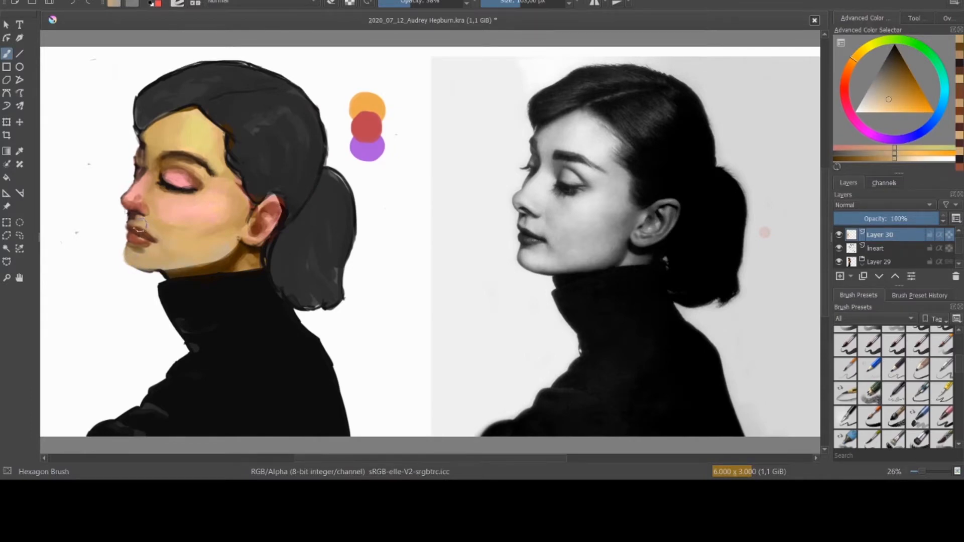
pyautogui.moveTo(141, 226); pyautogui.dragTo(150, 233)
pyautogui.keyDown('ctrl'); pyautogui.click(145, 234); pyautogui.keyUp('ctrl')
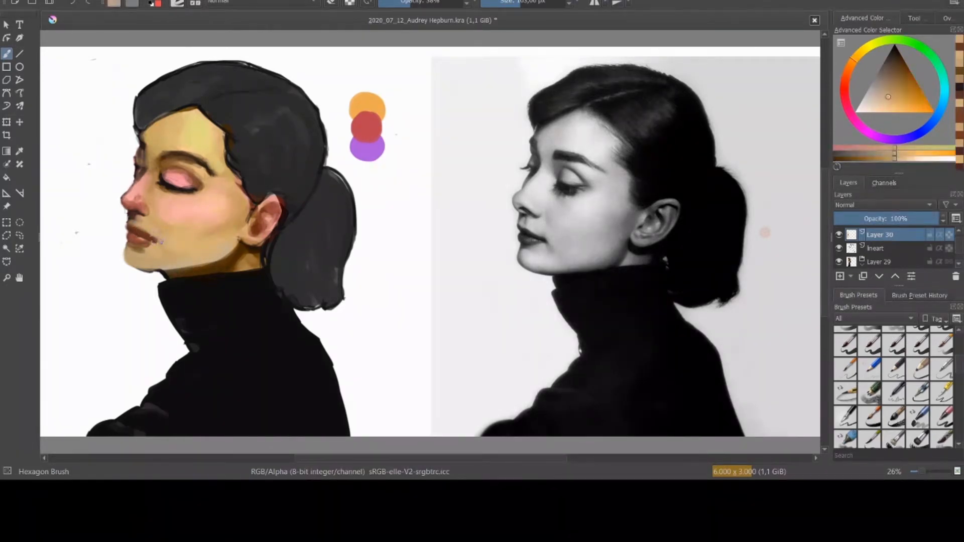
# Step: Clean up the chin and the underside of the jaw with sampled skin and shadow tones
pyautogui.keyDown('ctrl'); pyautogui.click(135, 252); pyautogui.keyUp('ctrl')
pyautogui.keyDown('ctrl'); pyautogui.click(144, 258); pyautogui.keyUp('ctrl')
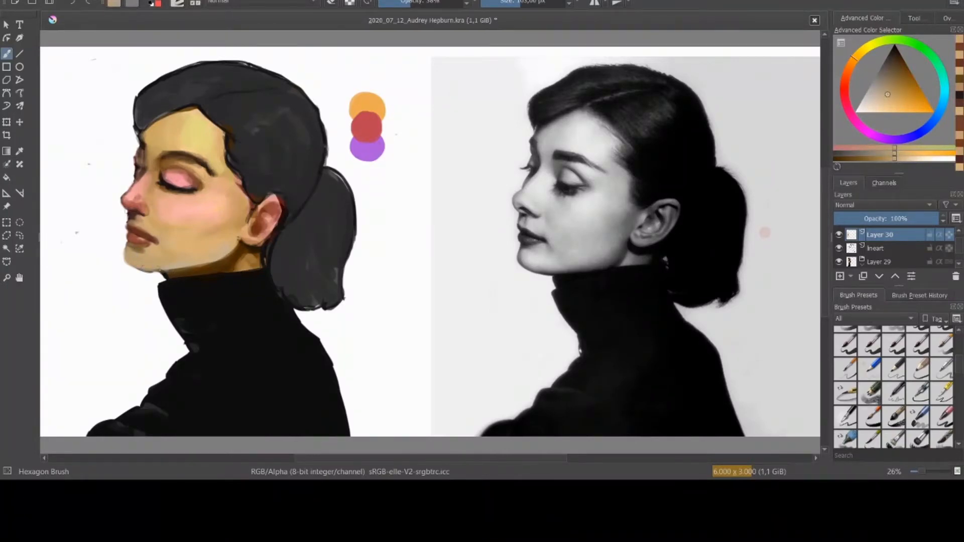
pyautogui.keyDown('ctrl'); pyautogui.click(161, 263); pyautogui.keyUp('ctrl')
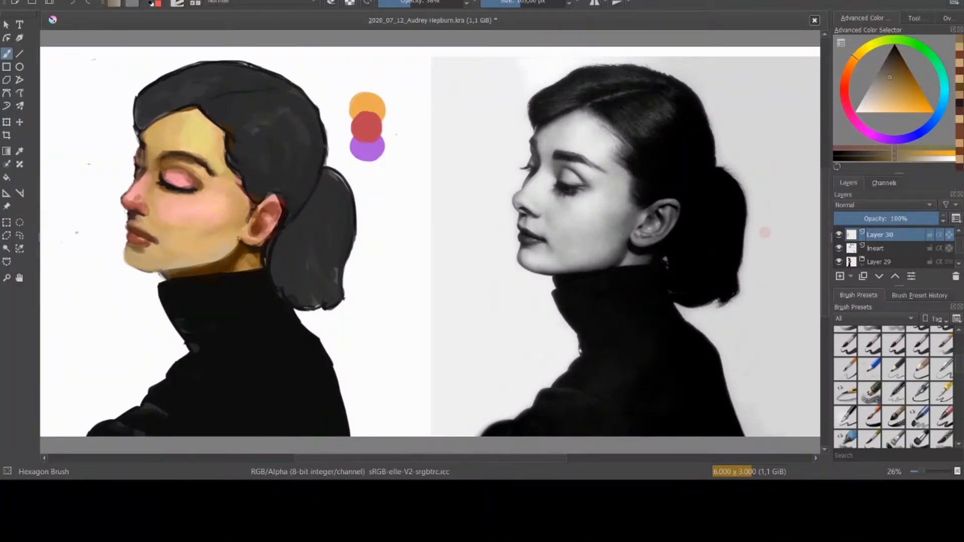
# Step: Cover the outline under the chin with sampled skin and shadow tones
pyautogui.keyDown('ctrl'); pyautogui.click(165, 274); pyautogui.keyUp('ctrl')
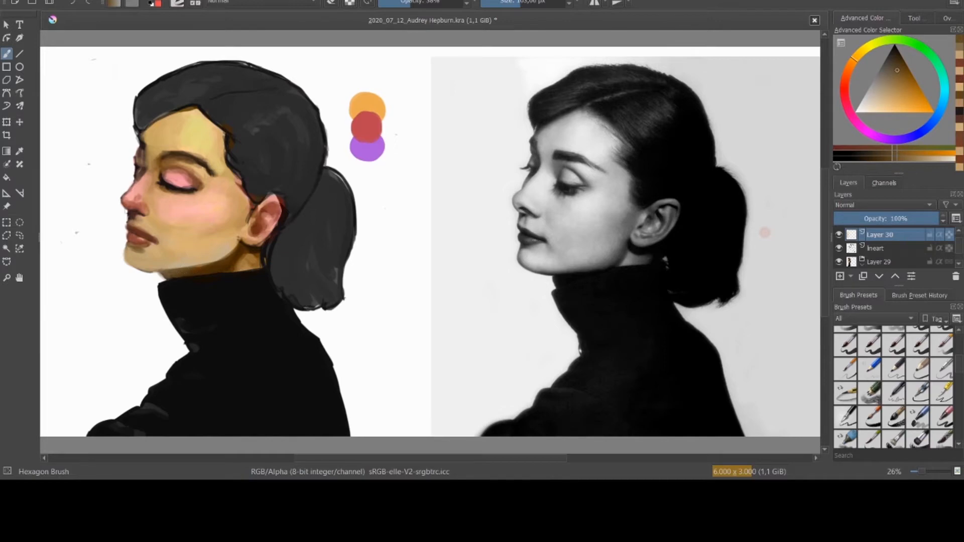
pyautogui.keyDown('ctrl'); pyautogui.click(171, 270); pyautogui.keyUp('ctrl')
pyautogui.keyDown('ctrl'); pyautogui.click(231, 256); pyautogui.keyUp('ctrl')
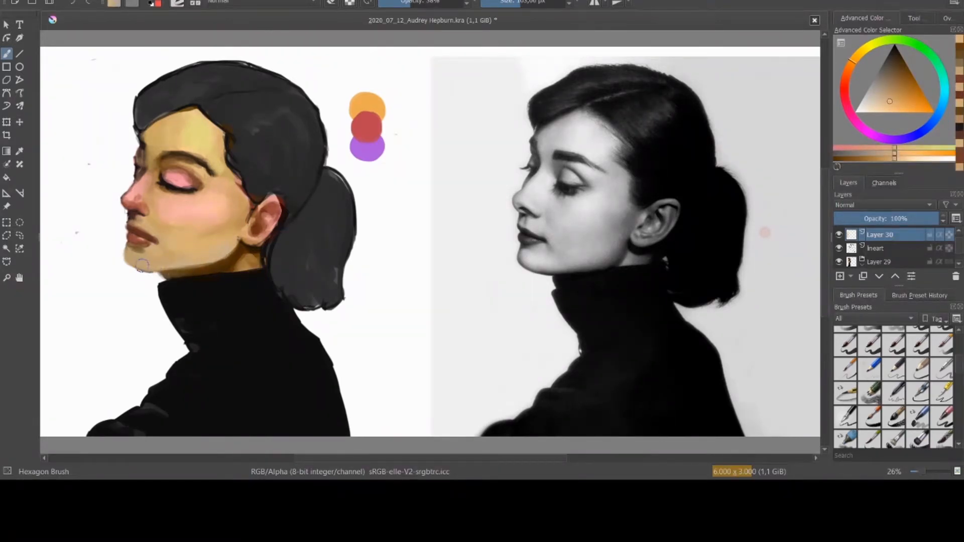
pyautogui.keyDown('ctrl'); pyautogui.click(174, 273); pyautogui.keyUp('ctrl')
pyautogui.moveTo(151, 271); pyautogui.dragTo(162, 276)
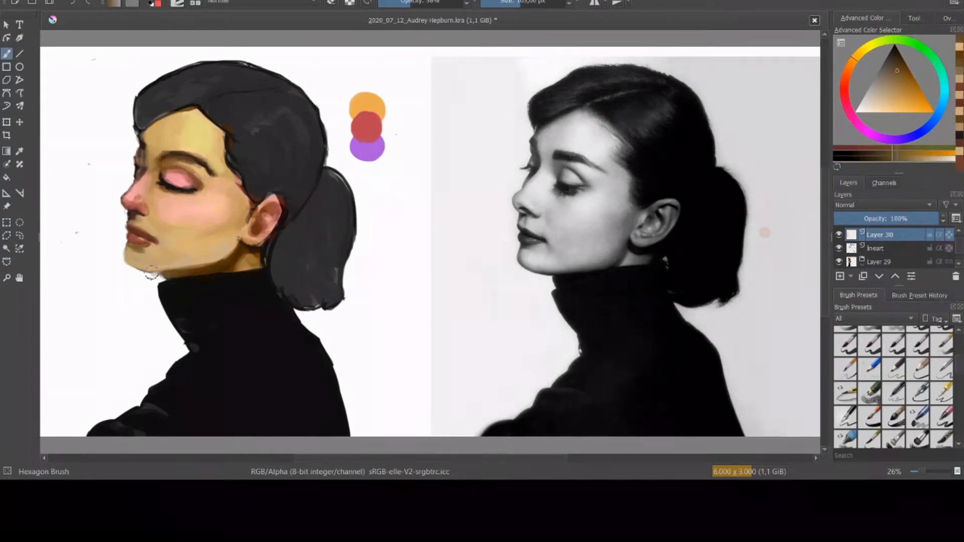
# Step: Blend the neck area beneath the earlobe with sampled brown tones
pyautogui.keyDown('ctrl'); pyautogui.click(254, 264); pyautogui.keyUp('ctrl')
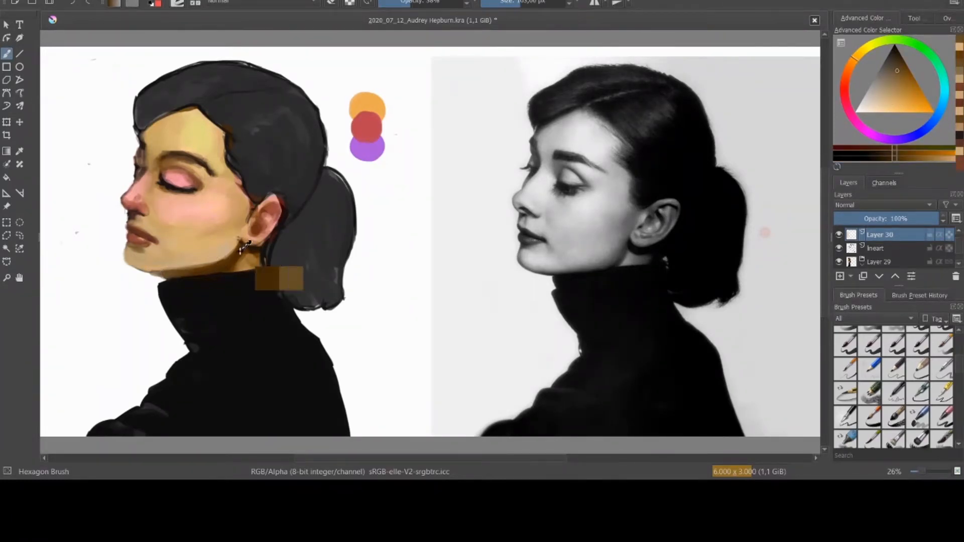
pyautogui.keyDown('ctrl'); pyautogui.click(265, 269); pyautogui.keyUp('ctrl')
pyautogui.moveTo(258, 261); pyautogui.dragTo(264, 266)
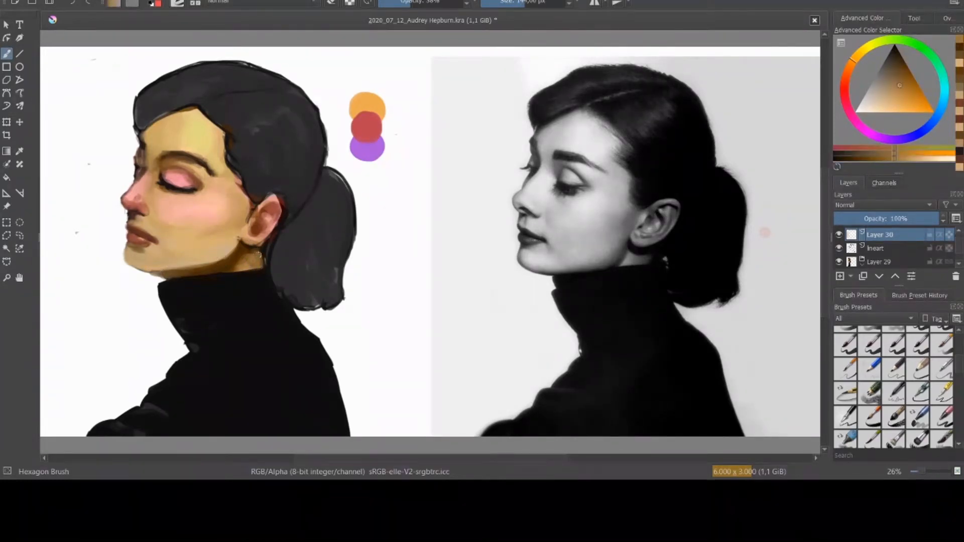
pyautogui.keyDown('ctrl'); pyautogui.click(265, 281); pyautogui.keyUp('ctrl')
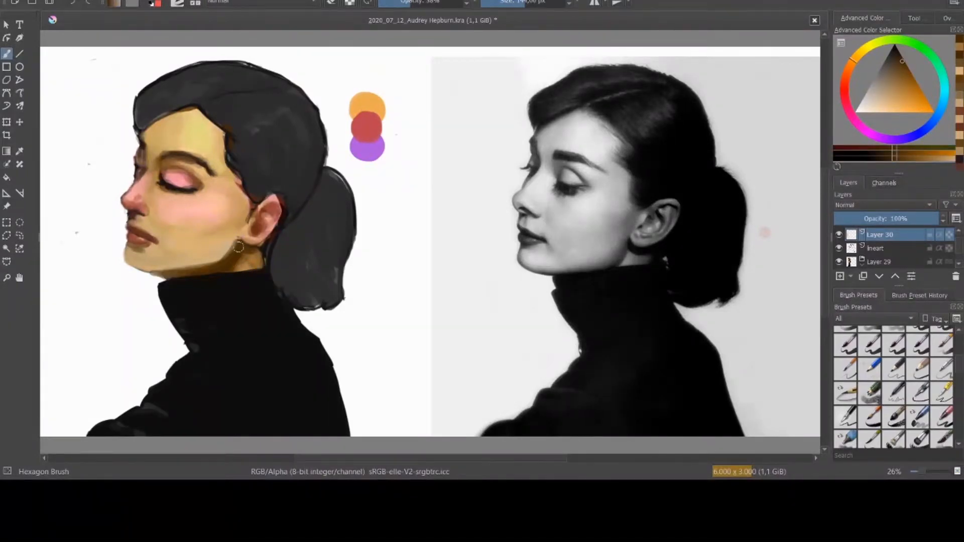
# Step: Enlarge the brush and smooth the cheek and jaw with skin tones sampled around the face
pyautogui.keyDown('ctrl'); pyautogui.click(184, 159); pyautogui.keyUp('ctrl')
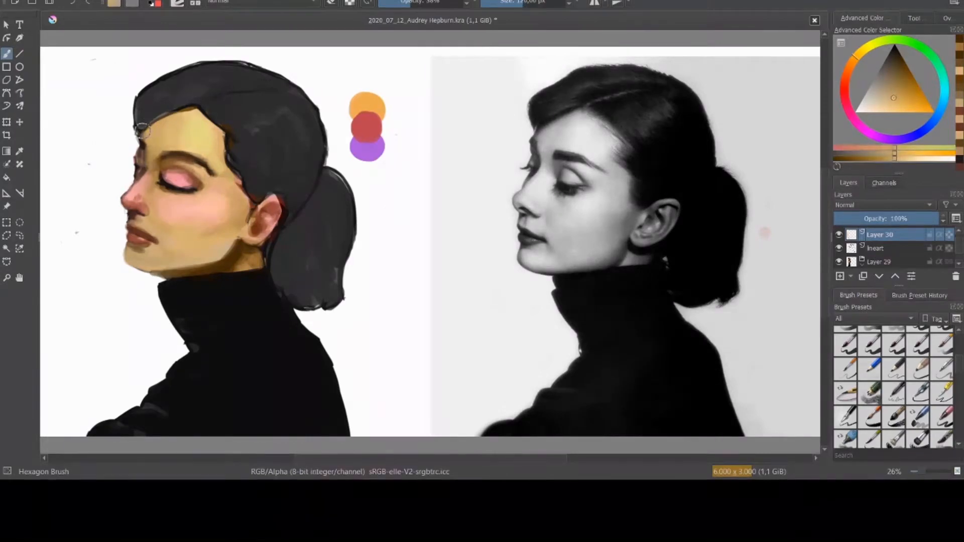
pyautogui.keyDown('ctrl'); pyautogui.click(171, 138); pyautogui.keyUp('ctrl')
pyautogui.press(']')
pyautogui.press(']')
pyautogui.press(']')
pyautogui.press(']')
pyautogui.press(']')
pyautogui.press(']')
pyautogui.press(']')
pyautogui.press(']')
pyautogui.keyDown('ctrl'); pyautogui.click(182, 214); pyautogui.keyUp('ctrl')
pyautogui.moveTo(223, 224)
pyautogui.mouseDown()
pyautogui.moveTo(168, 221)
pyautogui.moveTo(201, 205)
pyautogui.moveTo(228, 207)
pyautogui.moveTo(215, 209)
pyautogui.moveTo(195, 238)
pyautogui.moveTo(205, 241)
pyautogui.moveTo(154, 268)
pyautogui.moveTo(194, 266)
pyautogui.mouseUp()
pyautogui.keyDown('ctrl'); pyautogui.click(170, 221); pyautogui.keyUp('ctrl')
pyautogui.keyDown('ctrl'); pyautogui.click(212, 200); pyautogui.keyUp('ctrl')
pyautogui.keyDown('ctrl'); pyautogui.click(227, 216); pyautogui.keyUp('ctrl')
pyautogui.keyDown('ctrl'); pyautogui.click(224, 220); pyautogui.keyUp('ctrl')
pyautogui.keyDown('ctrl'); pyautogui.click(215, 240); pyautogui.keyUp('ctrl')
pyautogui.keyDown('ctrl'); pyautogui.click(211, 259); pyautogui.keyUp('ctrl')
# Step: Reduce the brush size and repaint the ear's upper edge and inner area with sampled ear tones
pyautogui.keyDown('ctrl'); pyautogui.click(269, 203); pyautogui.keyUp('ctrl')
pyautogui.press('[')
pyautogui.press('[')
pyautogui.press('[')
pyautogui.moveTo(260, 207)
pyautogui.mouseDown()
pyautogui.moveTo(274, 196)
pyautogui.moveTo(277, 221)
pyautogui.mouseUp()
pyautogui.keyDown('ctrl'); pyautogui.click(275, 205); pyautogui.keyUp('ctrl')
pyautogui.keyDown('ctrl'); pyautogui.click(268, 229); pyautogui.keyUp('ctrl')
# Step: Cover the lineart at the temple hairline and up to the crown with sampled hair color
pyautogui.keyDown('ctrl'); pyautogui.click(246, 201); pyautogui.keyUp('ctrl')
pyautogui.keyDown('ctrl'); pyautogui.click(254, 182); pyautogui.keyUp('ctrl')
pyautogui.moveTo(232, 173)
pyautogui.mouseDown()
pyautogui.moveTo(252, 187)
pyautogui.moveTo(230, 170)
pyautogui.mouseUp()
pyautogui.moveTo(221, 134)
pyautogui.mouseDown()
pyautogui.moveTo(229, 145)
pyautogui.moveTo(195, 109)
pyautogui.moveTo(143, 127)
pyautogui.moveTo(135, 109)
pyautogui.moveTo(252, 69)
pyautogui.moveTo(268, 74)
pyautogui.mouseUp()
# Step: Raise the brush opacity to 83% and paint the crown and fringe with a sampled dark hair tone
pyautogui.click(448, 2)
pyautogui.click(516, 2)
pyautogui.keyDown('ctrl'); pyautogui.click(215, 93); pyautogui.keyUp('ctrl')
pyautogui.moveTo(221, 85)
pyautogui.mouseDown()
pyautogui.moveTo(207, 97)
pyautogui.moveTo(267, 84)
pyautogui.mouseUp()
pyautogui.moveTo(179, 99)
pyautogui.mouseDown()
pyautogui.moveTo(155, 95)
pyautogui.moveTo(221, 73)
pyautogui.mouseUp()
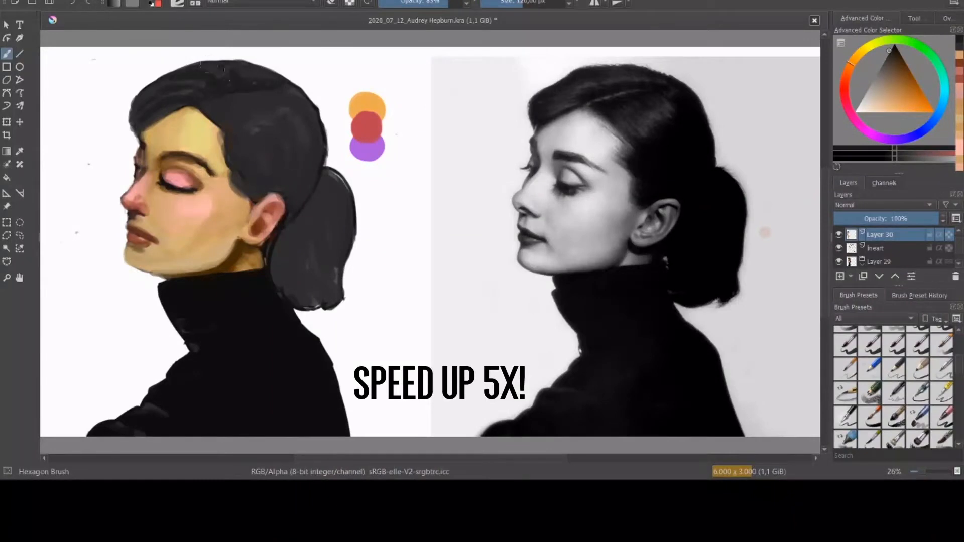
# Step: Paint dark strands across the side of the hair from the temple to the back of the head
pyautogui.moveTo(268, 132)
pyautogui.mouseDown()
pyautogui.moveTo(251, 90)
pyautogui.moveTo(258, 86)
pyautogui.moveTo(290, 101)
pyautogui.moveTo(310, 144)
pyautogui.moveTo(312, 108)
pyautogui.mouseUp()
pyautogui.moveTo(216, 110)
pyautogui.mouseDown()
pyautogui.moveTo(266, 194)
pyautogui.moveTo(236, 174)
pyautogui.moveTo(239, 147)
pyautogui.moveTo(271, 180)
pyautogui.mouseUp()
pyautogui.moveTo(234, 148); pyautogui.dragTo(224, 137)
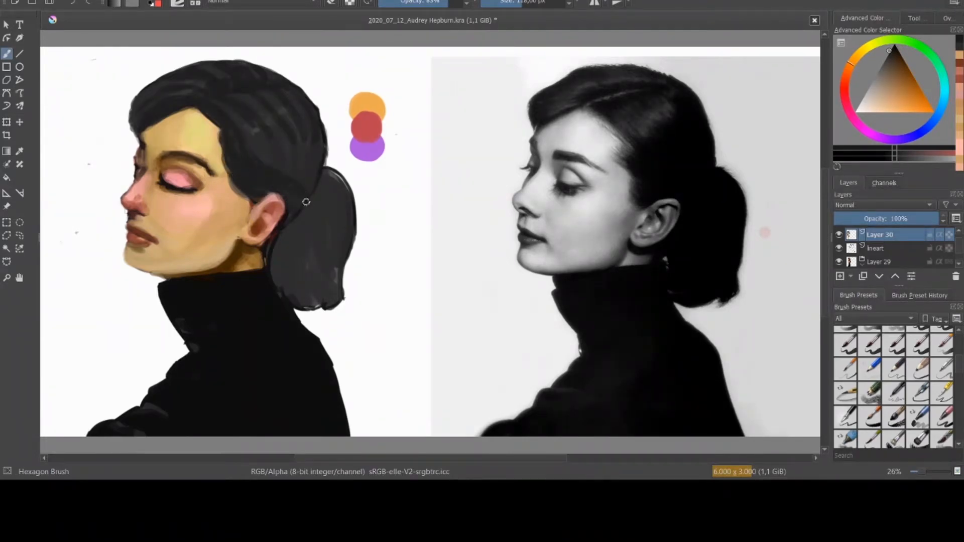
# Step: Darken the ponytail and cover its outline with broad dark strokes using a larger brush
pyautogui.moveTo(304, 199)
pyautogui.mouseDown()
pyautogui.moveTo(311, 249)
pyautogui.moveTo(321, 193)
pyautogui.moveTo(330, 257)
pyautogui.mouseUp()
pyautogui.moveTo(333, 177)
pyautogui.mouseDown()
pyautogui.moveTo(329, 252)
pyautogui.moveTo(338, 202)
pyautogui.moveTo(327, 179)
pyautogui.moveTo(348, 224)
pyautogui.mouseUp()
pyautogui.press(']')
pyautogui.press(']')
pyautogui.press(']')
pyautogui.moveTo(314, 260); pyautogui.dragTo(319, 273)
pyautogui.moveTo(300, 232)
pyautogui.mouseDown()
pyautogui.moveTo(291, 258)
pyautogui.moveTo(290, 233)
pyautogui.moveTo(280, 254)
pyautogui.moveTo(280, 230)
pyautogui.moveTo(275, 239)
pyautogui.moveTo(286, 276)
pyautogui.moveTo(306, 297)
pyautogui.moveTo(277, 283)
pyautogui.moveTo(309, 279)
pyautogui.moveTo(310, 246)
pyautogui.moveTo(326, 267)
pyautogui.moveTo(324, 183)
pyautogui.moveTo(324, 243)
pyautogui.moveTo(322, 188)
pyautogui.moveTo(313, 256)
pyautogui.mouseUp()
pyautogui.moveTo(321, 196)
pyautogui.mouseDown()
pyautogui.moveTo(309, 231)
pyautogui.moveTo(323, 188)
pyautogui.moveTo(330, 212)
pyautogui.mouseUp()
pyautogui.moveTo(337, 270)
pyautogui.mouseDown()
pyautogui.moveTo(310, 210)
pyautogui.moveTo(299, 263)
pyautogui.mouseUp()
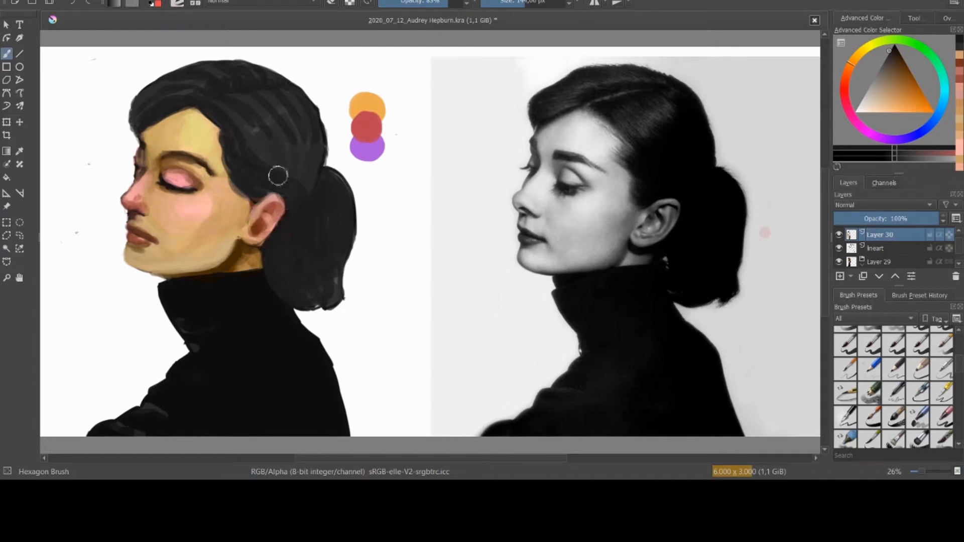
# Step: Darken the hair above the ear and toward the crown, blending it with sampled hair tones
pyautogui.moveTo(283, 143)
pyautogui.mouseDown()
pyautogui.moveTo(310, 191)
pyautogui.moveTo(302, 166)
pyautogui.moveTo(312, 174)
pyautogui.moveTo(312, 165)
pyautogui.mouseUp()
pyautogui.moveTo(285, 192); pyautogui.dragTo(272, 150)
pyautogui.moveTo(238, 117); pyautogui.dragTo(260, 157)
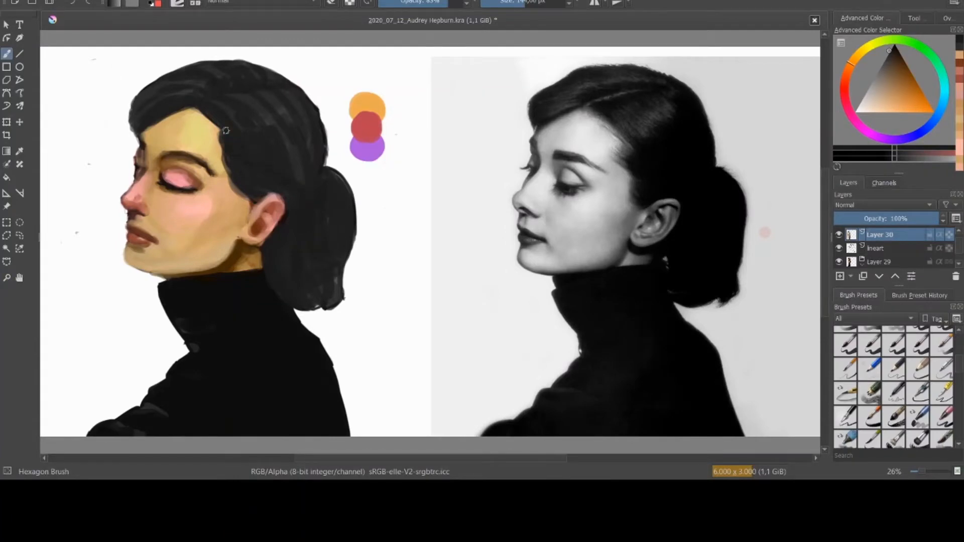
pyautogui.moveTo(298, 173); pyautogui.dragTo(300, 146)
pyautogui.moveTo(276, 106)
pyautogui.mouseDown()
pyautogui.moveTo(279, 129)
pyautogui.moveTo(231, 116)
pyautogui.moveTo(235, 128)
pyautogui.mouseUp()
pyautogui.keyDown('ctrl'); pyautogui.click(242, 105); pyautogui.keyUp('ctrl')
pyautogui.keyDown('ctrl'); pyautogui.click(265, 152); pyautogui.keyUp('ctrl')
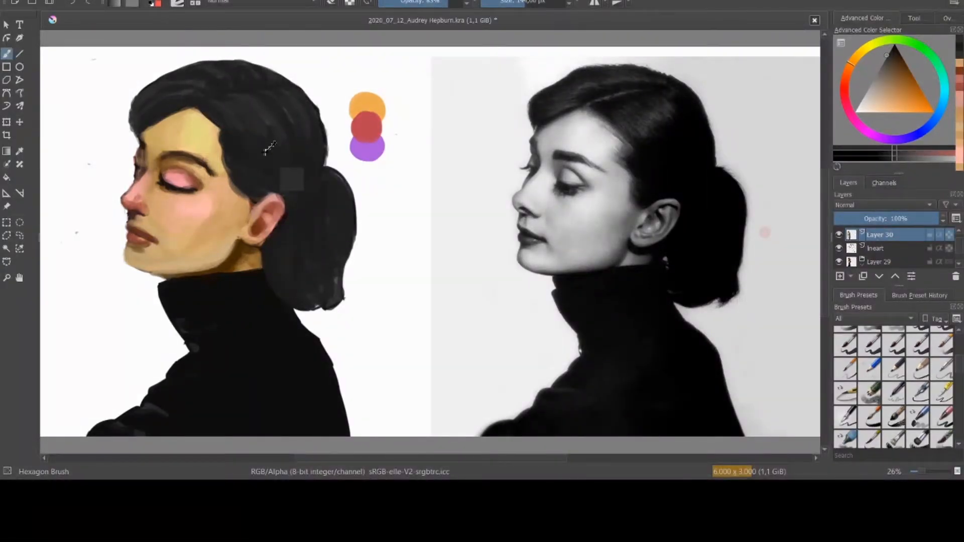
pyautogui.moveTo(229, 95); pyautogui.dragTo(263, 103)
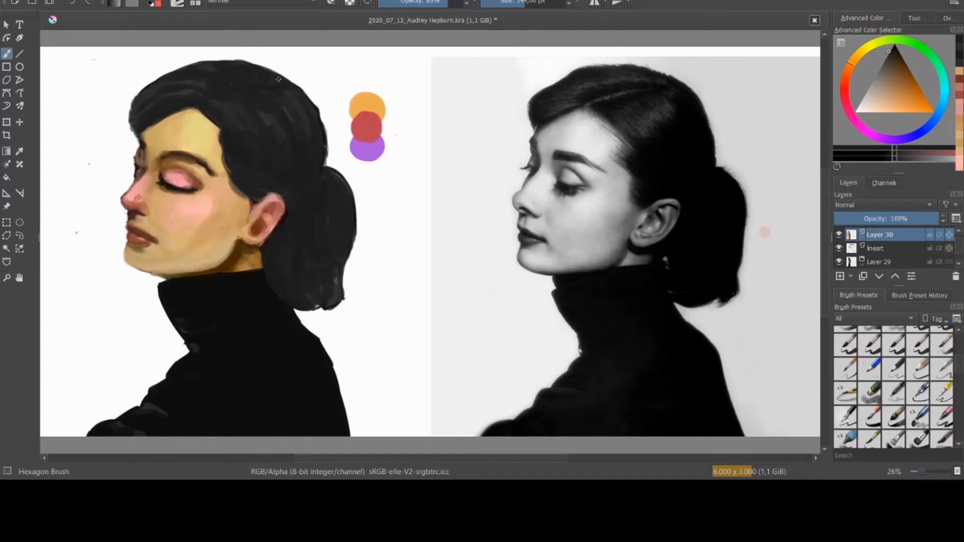
# Step: Paint the fringe above the forehead with sampled dark and grey hair tones
pyautogui.moveTo(163, 85); pyautogui.dragTo(136, 111)
pyautogui.keyDown('ctrl'); pyautogui.click(226, 108); pyautogui.keyUp('ctrl')
pyautogui.moveTo(195, 80); pyautogui.dragTo(180, 82)
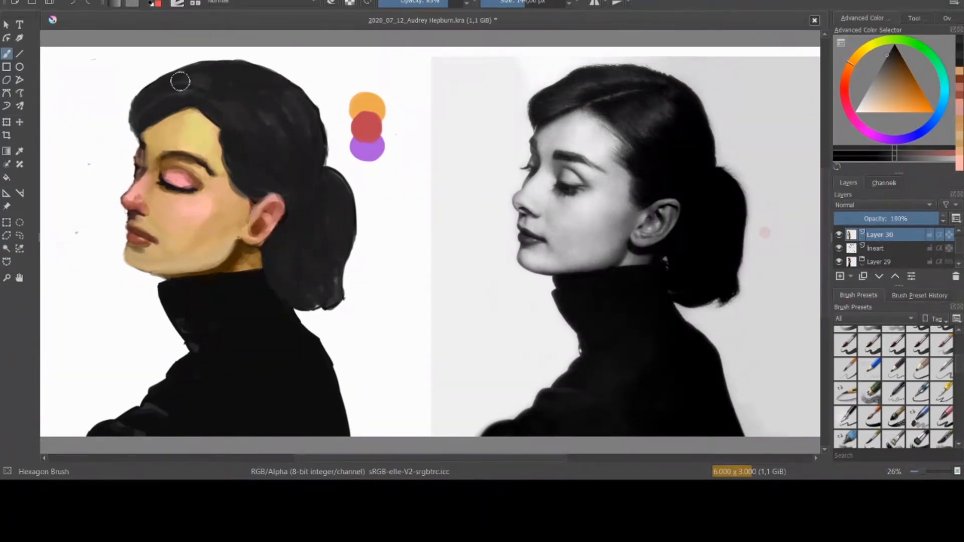
pyautogui.keyDown('ctrl'); pyautogui.click(179, 100); pyautogui.keyUp('ctrl')
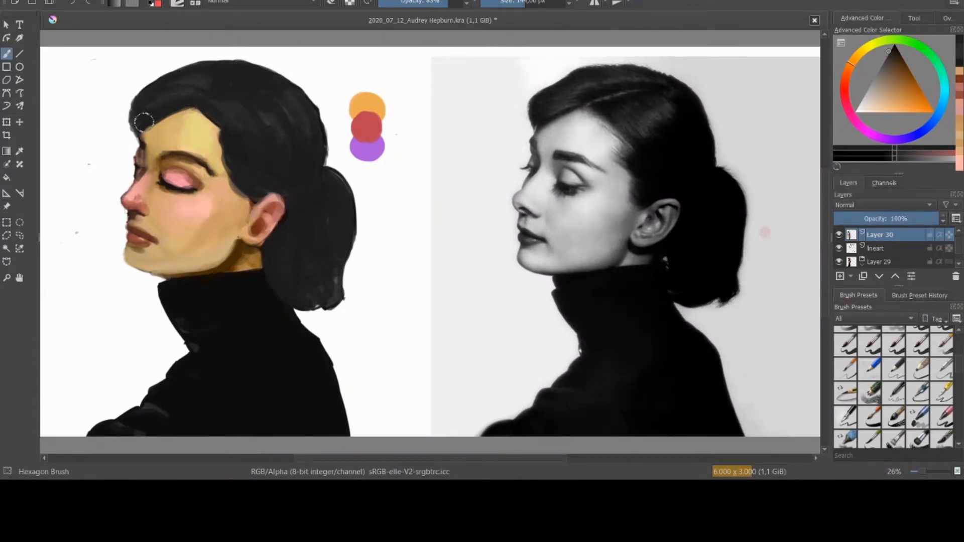
# Step: Add soft highlights to the side hair and blend the crown with sampled dark tones
pyautogui.keyDown('ctrl'); pyautogui.click(258, 116); pyautogui.keyUp('ctrl')
pyautogui.moveTo(232, 122); pyautogui.dragTo(247, 134)
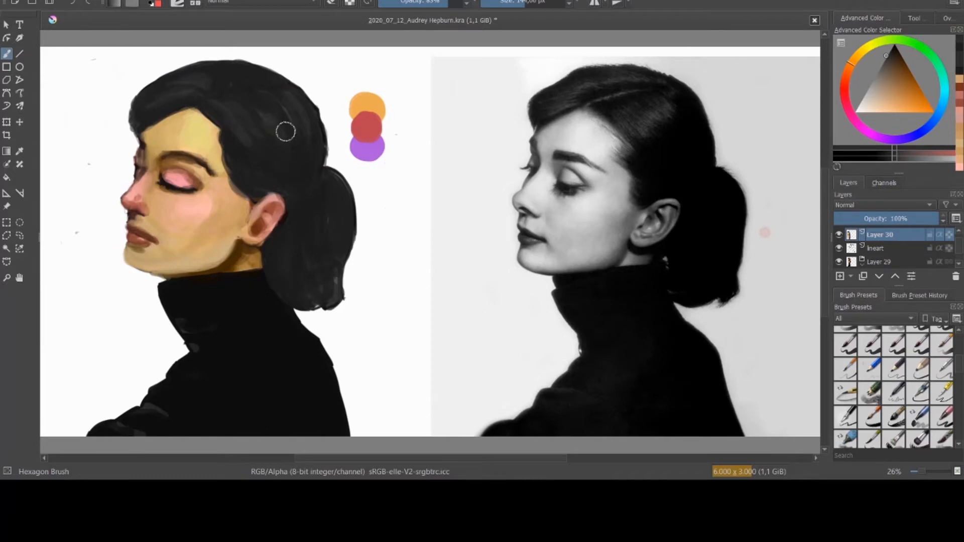
pyautogui.keyDown('ctrl'); pyautogui.click(253, 161); pyautogui.keyUp('ctrl')
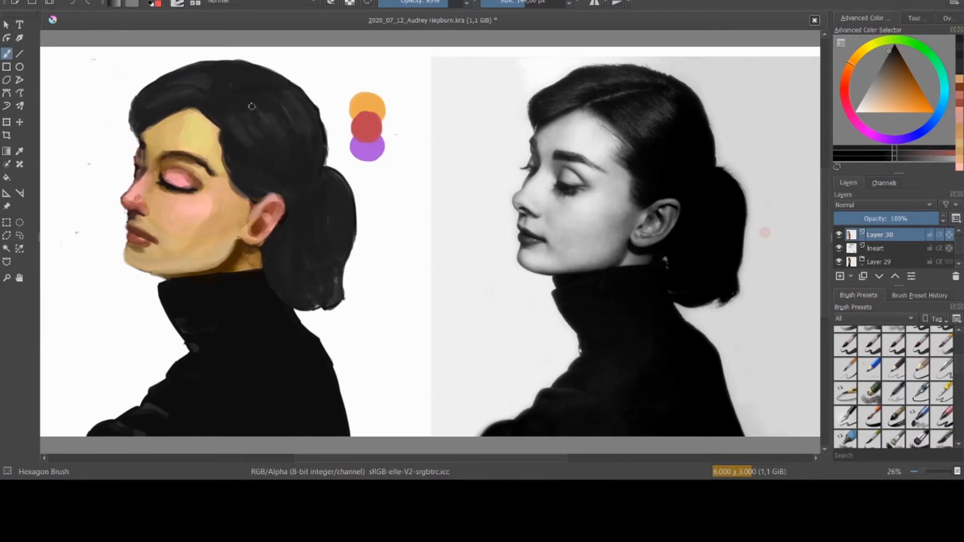
pyautogui.moveTo(275, 103); pyautogui.dragTo(293, 97)
pyautogui.keyDown('ctrl'); pyautogui.click(245, 75); pyautogui.keyUp('ctrl')
pyautogui.moveTo(221, 93)
pyautogui.mouseDown()
pyautogui.moveTo(213, 99)
pyautogui.moveTo(221, 129)
pyautogui.moveTo(239, 149)
pyautogui.mouseUp()
# Step: Shape the temple hairline with a smaller brush, alternating sampled hair and forehead tones
pyautogui.press('[')
pyautogui.press('[')
pyautogui.press('[')
pyautogui.moveTo(209, 115); pyautogui.dragTo(227, 145)
pyautogui.keyDown('ctrl'); pyautogui.click(205, 130); pyautogui.keyUp('ctrl')
pyautogui.press('[')
pyautogui.press('[')
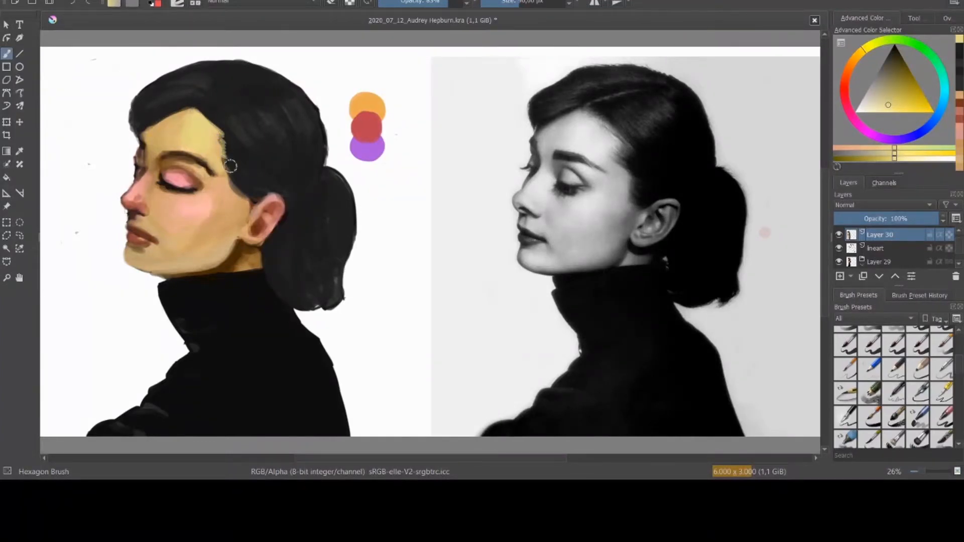
pyautogui.keyDown('ctrl'); pyautogui.click(240, 157); pyautogui.keyUp('ctrl')
pyautogui.moveTo(218, 153)
pyautogui.mouseDown()
pyautogui.moveTo(240, 170)
pyautogui.moveTo(243, 160)
pyautogui.mouseUp()
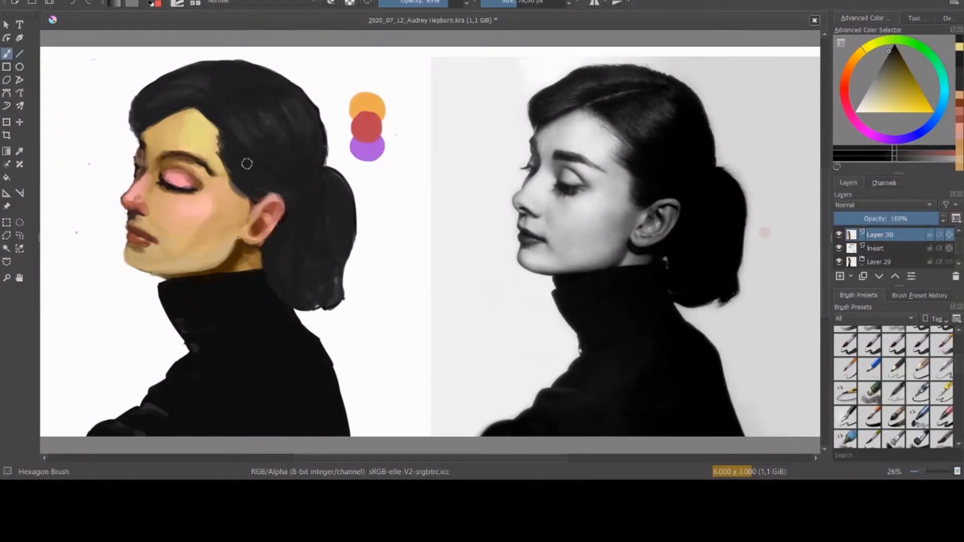
# Step: Refine the hair edge from the temple down to the sideburn with sampled skin and hair tones
pyautogui.keyDown('ctrl'); pyautogui.click(212, 138); pyautogui.keyUp('ctrl')
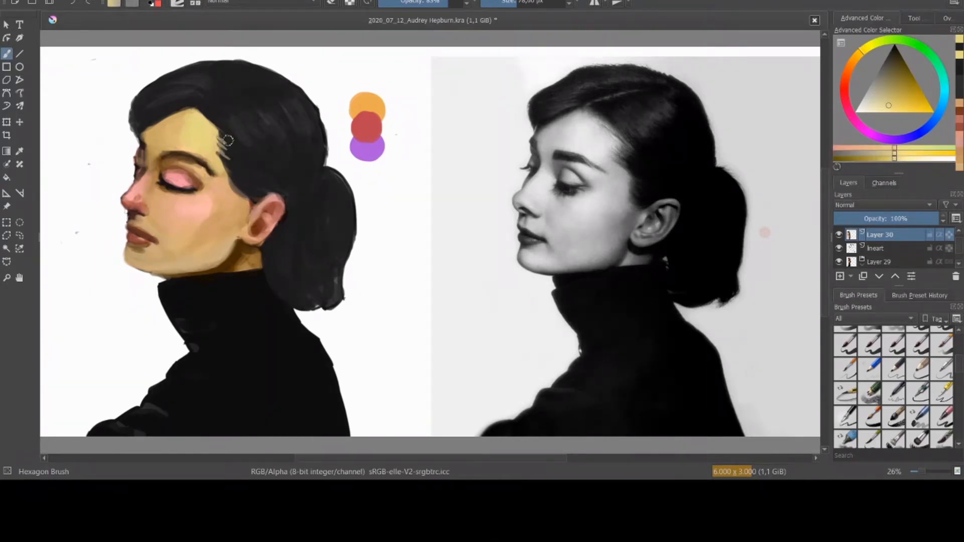
pyautogui.keyDown('ctrl'); pyautogui.click(235, 165); pyautogui.keyUp('ctrl')
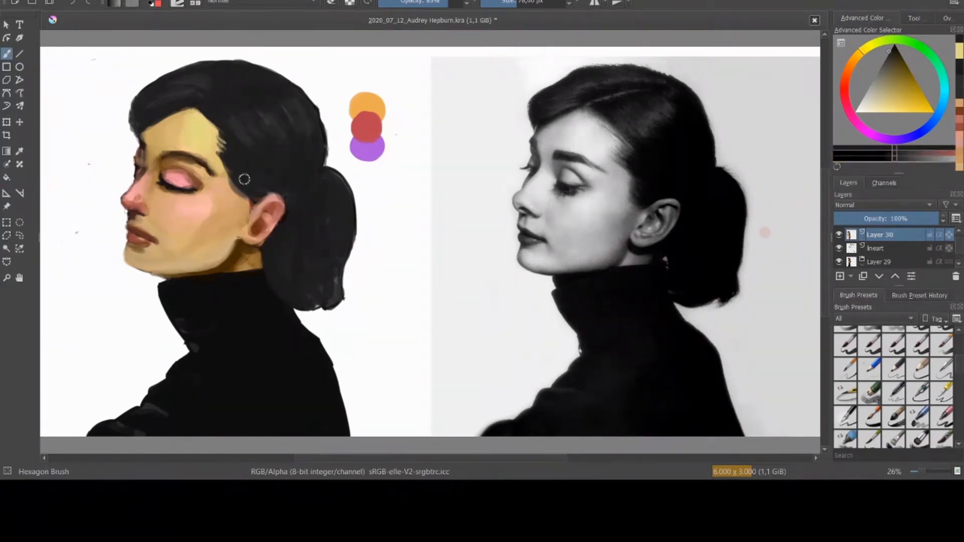
pyautogui.keyDown('ctrl'); pyautogui.click(247, 199); pyautogui.keyUp('ctrl')
pyautogui.keyDown('ctrl'); pyautogui.click(244, 180); pyautogui.keyUp('ctrl')
pyautogui.moveTo(233, 173)
pyautogui.mouseDown()
pyautogui.moveTo(244, 205)
pyautogui.moveTo(251, 195)
pyautogui.mouseUp()
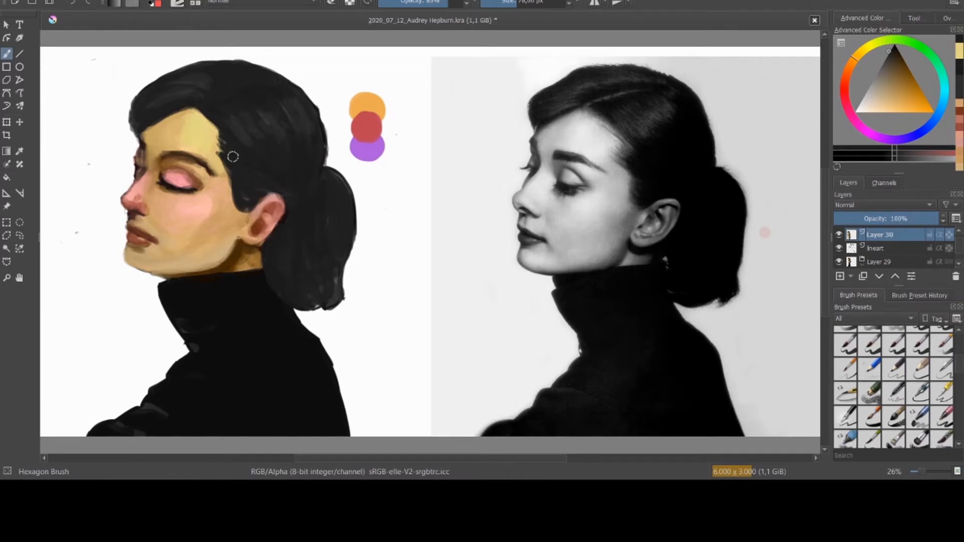
# Step: Enlarge the brush and extend the forehead's sampled yellow skin tone into the temple hairline and down to the brow
pyautogui.keyDown('ctrl'); pyautogui.click(211, 144); pyautogui.keyUp('ctrl')
pyautogui.moveTo(211, 144); pyautogui.dragTo(210, 170)
pyautogui.press(']')
pyautogui.press(']')
pyautogui.press(']')
pyautogui.press(']')
pyautogui.press(']')
pyautogui.press(']')
pyautogui.press(']')
pyautogui.press(']')
pyautogui.press(']')
pyautogui.press(']')
pyautogui.press(']')
pyautogui.press(']')
pyautogui.press(']')
pyautogui.press(']')
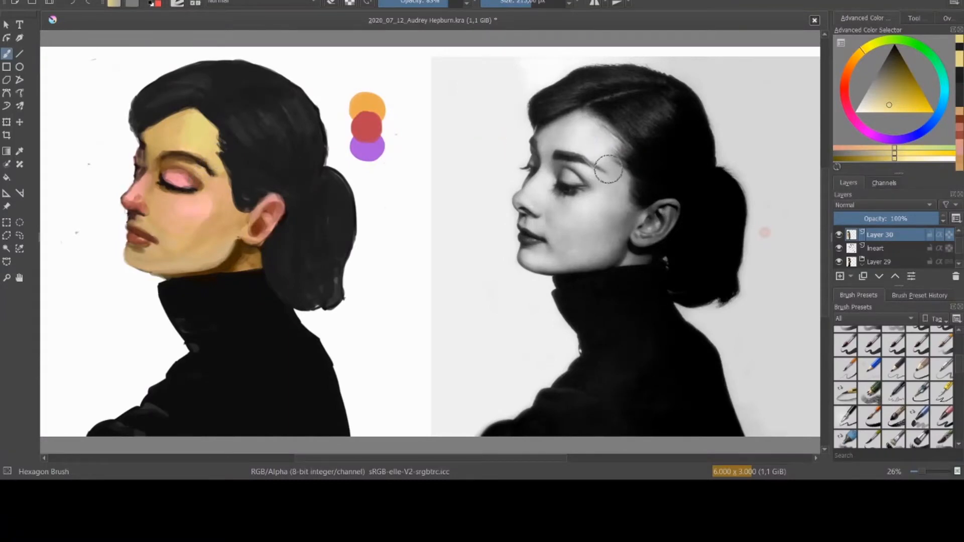
pyautogui.moveTo(233, 146)
pyautogui.mouseDown()
pyautogui.moveTo(220, 160)
pyautogui.moveTo(225, 142)
pyautogui.mouseUp()
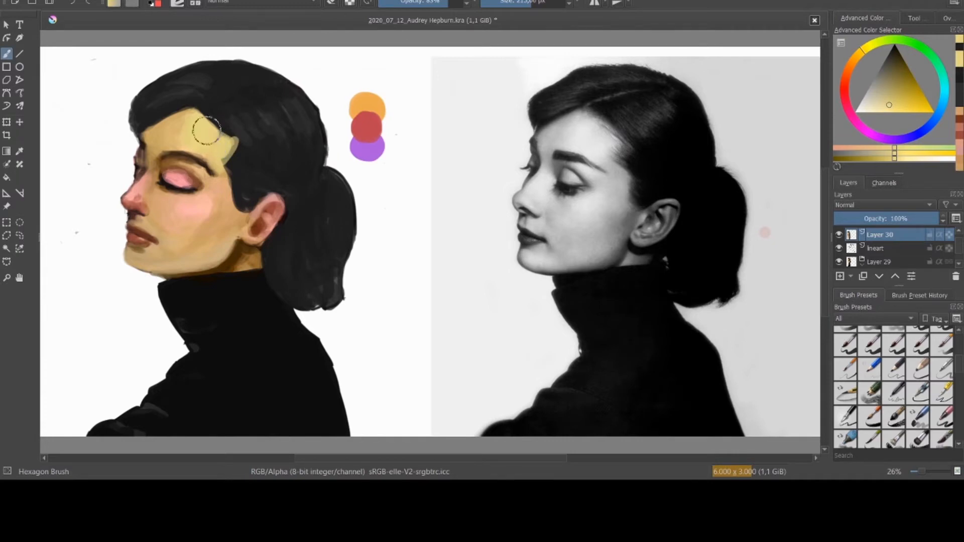
pyautogui.moveTo(209, 127)
pyautogui.mouseDown()
pyautogui.moveTo(222, 151)
pyautogui.moveTo(231, 140)
pyautogui.moveTo(199, 123)
pyautogui.mouseUp()
pyautogui.moveTo(219, 161)
pyautogui.mouseDown()
pyautogui.moveTo(217, 174)
pyautogui.moveTo(201, 174)
pyautogui.moveTo(213, 171)
pyautogui.moveTo(162, 154)
pyautogui.mouseUp()
# Step: Refine the eyebrow's outer end and the skin beside it with a smaller brush and sampled tones
pyautogui.keyDown('ctrl'); pyautogui.click(202, 162); pyautogui.keyUp('ctrl')
pyautogui.press('[')
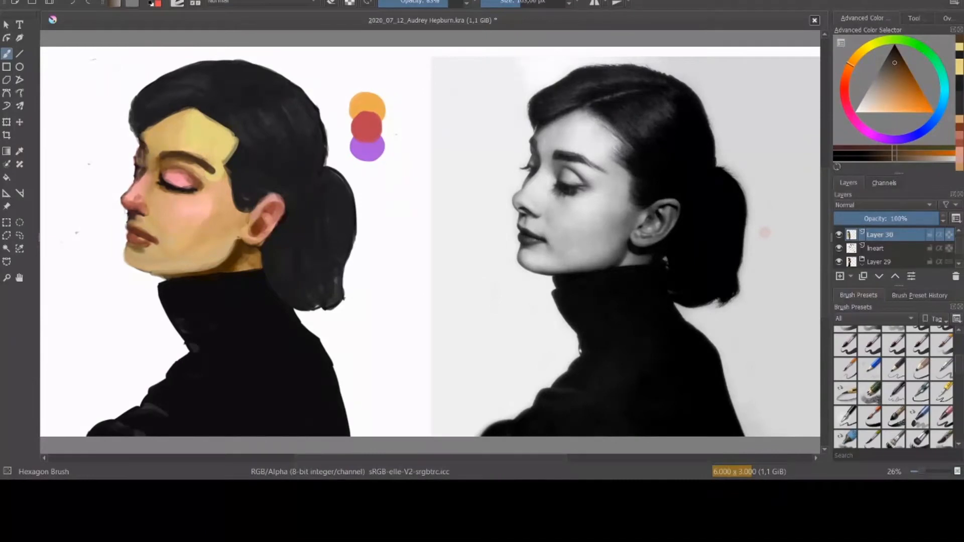
pyautogui.keyDown('ctrl'); pyautogui.click(195, 165); pyautogui.keyUp('ctrl')
pyautogui.press('[')
pyautogui.press('[')
pyautogui.keyDown('ctrl'); pyautogui.click(216, 173); pyautogui.keyUp('ctrl')
pyautogui.moveTo(215, 172)
pyautogui.mouseDown()
pyautogui.moveTo(241, 145)
pyautogui.moveTo(224, 146)
pyautogui.moveTo(234, 175)
pyautogui.mouseUp()
# Step: Rework the hair edge at the temple with sampled hair and skin tones
pyautogui.keyDown('ctrl'); pyautogui.click(233, 141); pyautogui.keyUp('ctrl')
pyautogui.press(']')
pyautogui.press(']')
pyautogui.press(']')
pyautogui.keyDown('ctrl'); pyautogui.click(241, 150); pyautogui.keyUp('ctrl')
pyautogui.keyDown('ctrl'); pyautogui.click(230, 153); pyautogui.keyUp('ctrl')
pyautogui.keyDown('ctrl'); pyautogui.click(232, 173); pyautogui.keyUp('ctrl')
pyautogui.keyDown('ctrl'); pyautogui.click(240, 170); pyautogui.keyUp('ctrl')
# Step: Paint the underside of the chin with sampled skin color and deepen the neck shadow below the ear
pyautogui.press(']')
pyautogui.press(']')
pyautogui.press(']')
pyautogui.keyDown('ctrl'); pyautogui.click(199, 213); pyautogui.keyUp('ctrl')
pyautogui.moveTo(157, 273)
pyautogui.mouseDown()
pyautogui.moveTo(211, 271)
pyautogui.moveTo(165, 273)
pyautogui.moveTo(132, 261)
pyautogui.moveTo(159, 273)
pyautogui.mouseUp()
pyautogui.keyDown('ctrl'); pyautogui.click(221, 269); pyautogui.keyUp('ctrl')
pyautogui.keyDown('ctrl'); pyautogui.click(246, 254); pyautogui.keyUp('ctrl')
pyautogui.keyDown('ctrl'); pyautogui.click(269, 251); pyautogui.keyUp('ctrl')
pyautogui.moveTo(263, 247); pyautogui.dragTo(244, 256)
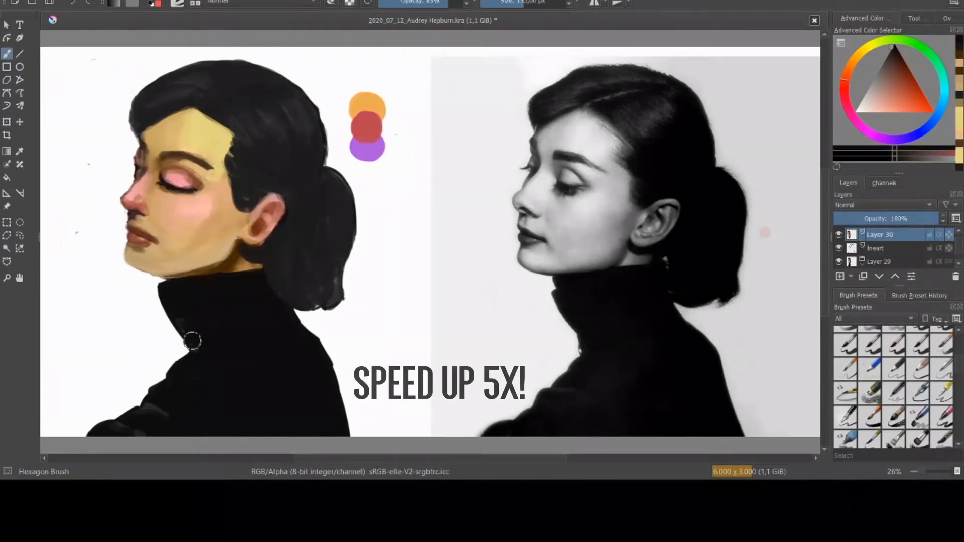
pyautogui.keyDown('ctrl'); pyautogui.click(244, 256); pyautogui.keyUp('ctrl')
# Step: Reduce the brush size and define the front of the upper lip with a sampled lip tone
pyautogui.press('[')
pyautogui.press('[')
pyautogui.press('[')
pyautogui.press('[')
pyautogui.press('[')
pyautogui.press('[')
pyautogui.keyDown('ctrl'); pyautogui.click(133, 232); pyautogui.keyUp('ctrl')
pyautogui.moveTo(128, 227); pyautogui.dragTo(136, 232)
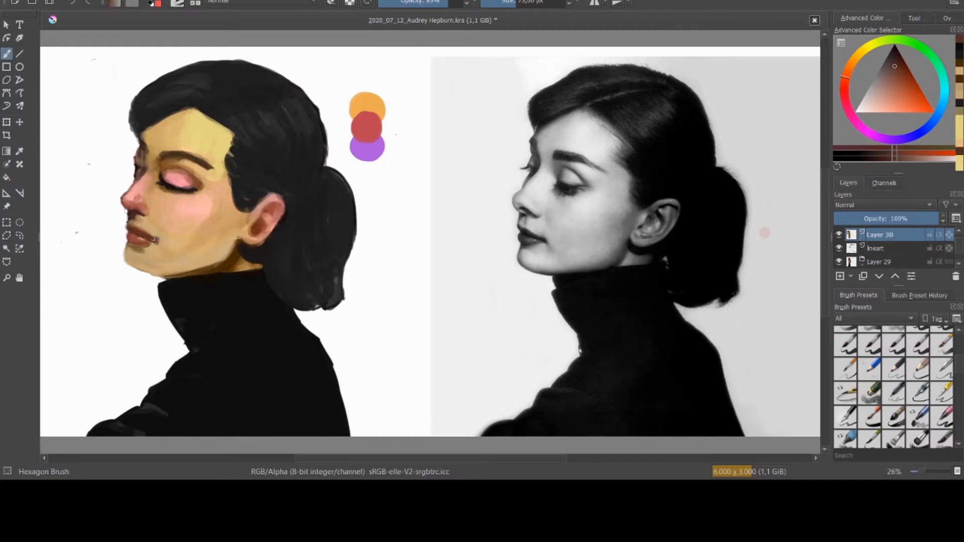
# Step: Extend the lip line toward the mouth corner with sampled dark lip tones
pyautogui.keyDown('ctrl'); pyautogui.click(147, 228); pyautogui.keyUp('ctrl')
pyautogui.moveTo(145, 228); pyautogui.dragTo(159, 242)
pyautogui.keyDown('ctrl'); pyautogui.click(151, 239); pyautogui.keyUp('ctrl')
pyautogui.keyDown('ctrl'); pyautogui.click(160, 244); pyautogui.keyUp('ctrl')
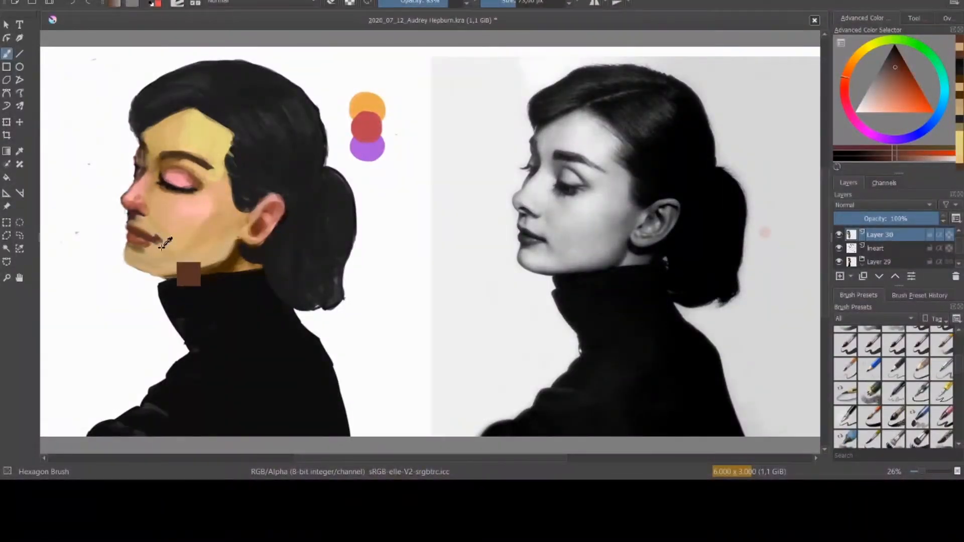
pyautogui.keyDown('ctrl'); pyautogui.click(148, 240); pyautogui.keyUp('ctrl')
pyautogui.moveTo(152, 237); pyautogui.dragTo(157, 240)
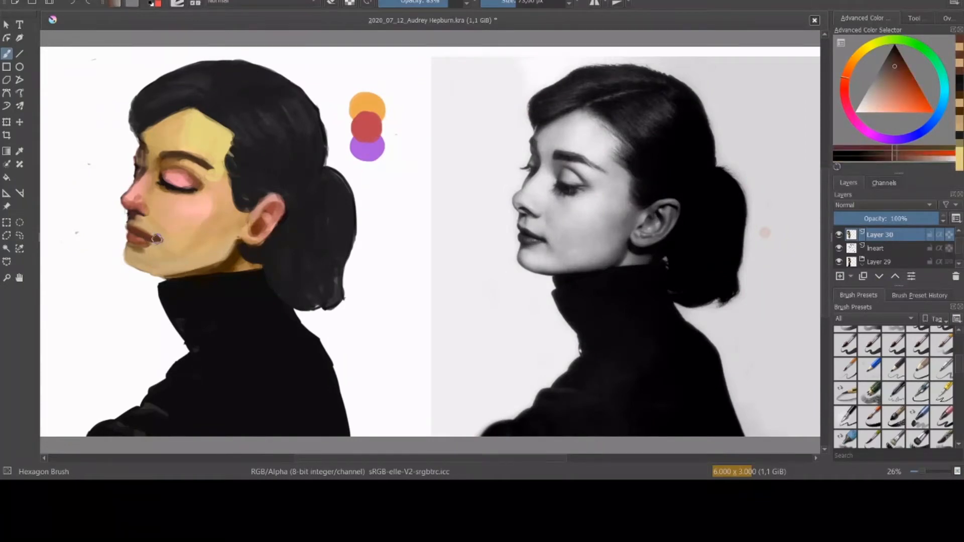
# Step: Clean up the mouth corner and repaint the lower lip with sampled skin and lip tones
pyautogui.keyDown('ctrl'); pyautogui.click(159, 237); pyautogui.keyUp('ctrl')
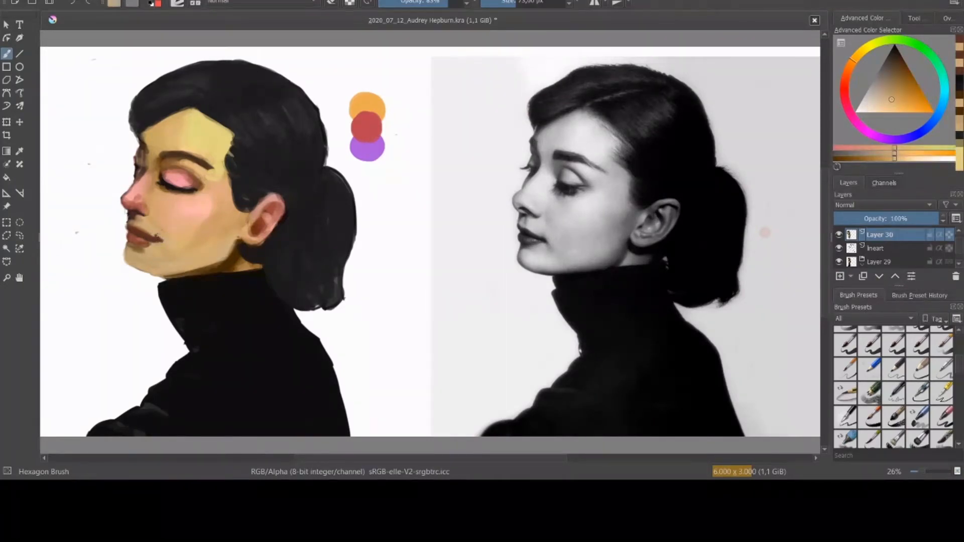
pyautogui.keyDown('ctrl'); pyautogui.click(153, 240); pyautogui.keyUp('ctrl')
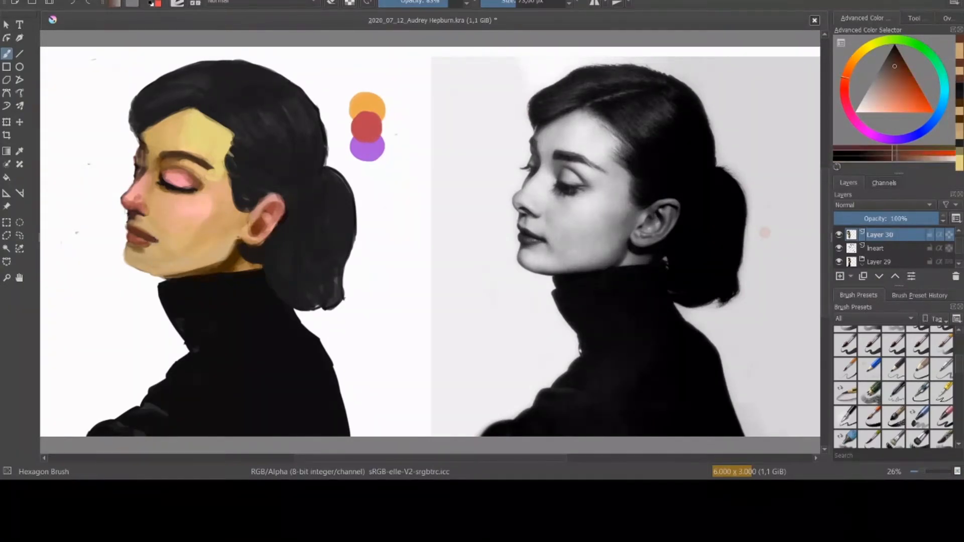
pyautogui.keyDown('ctrl'); pyautogui.click(153, 239); pyautogui.keyUp('ctrl')
pyautogui.moveTo(132, 233); pyautogui.dragTo(139, 240)
pyautogui.keyDown('ctrl'); pyautogui.click(128, 234); pyautogui.keyUp('ctrl')
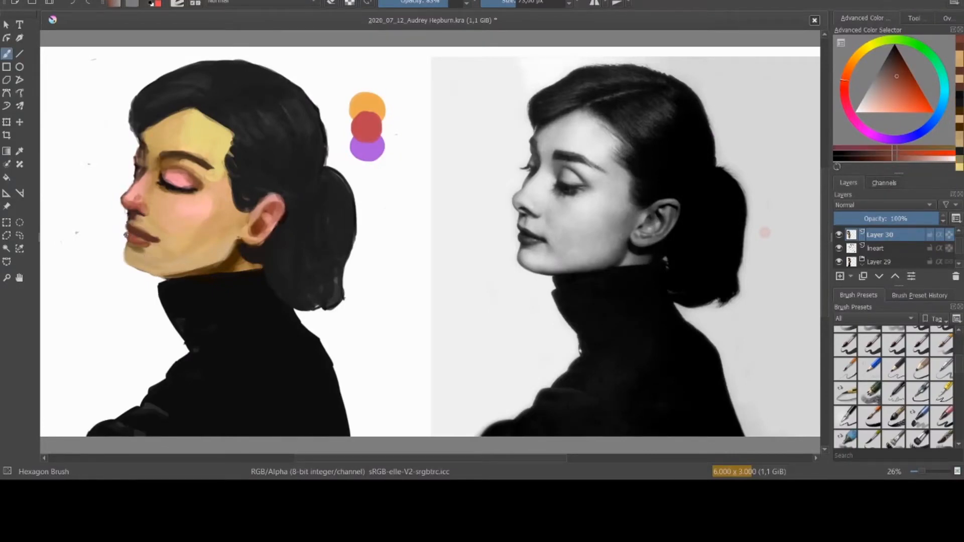
pyautogui.keyDown('ctrl'); pyautogui.click(136, 245); pyautogui.keyUp('ctrl')
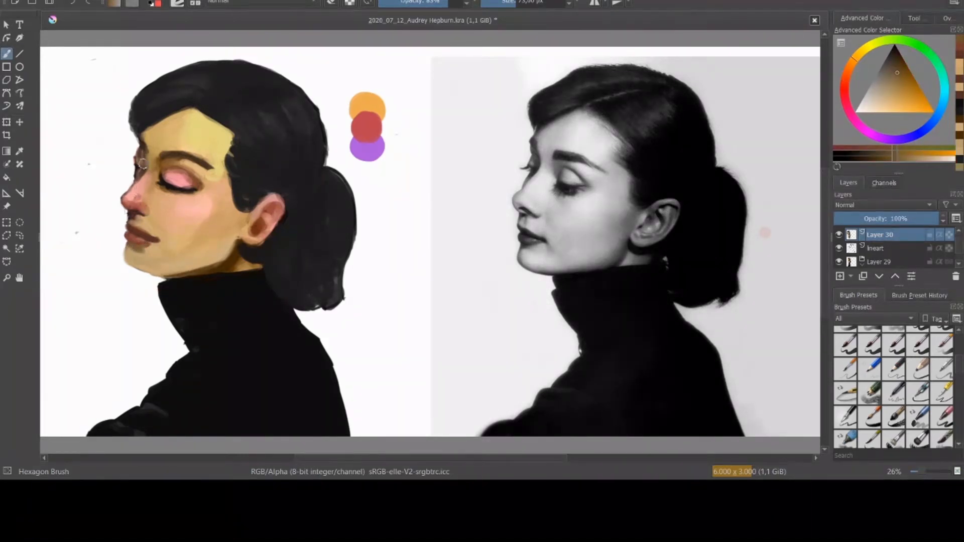
# Step: Shade the nose bridge beside the far eye with sampled skin tones, lowering the brush opacity to 40%
pyautogui.keyDown('ctrl'); pyautogui.click(156, 182); pyautogui.keyUp('ctrl')
pyautogui.keyDown('shift'); pyautogui.moveTo(145, 176); pyautogui.dragTo(138, 197); pyautogui.keyUp('shift')
pyautogui.keyDown('ctrl'); pyautogui.click(137, 192); pyautogui.keyUp('ctrl')
pyautogui.keyDown('ctrl'); pyautogui.click(142, 191); pyautogui.keyUp('ctrl')
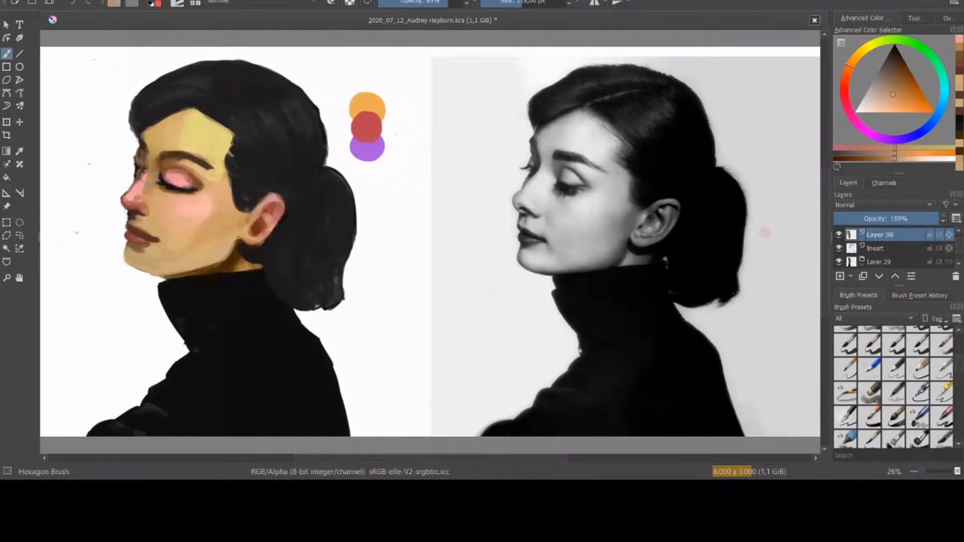
pyautogui.click(411, 4)
pyautogui.moveTo(150, 179); pyautogui.dragTo(149, 178)
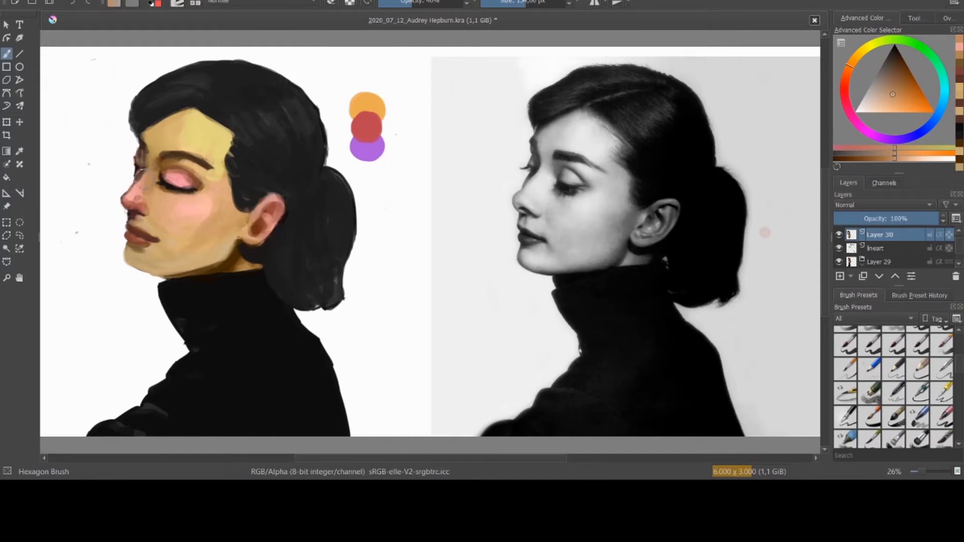
# Step: Blend the nose bridge and the side of the nose with sampled skin and pink tones
pyautogui.keyDown('ctrl'); pyautogui.click(133, 181); pyautogui.keyUp('ctrl')
pyautogui.keyDown('ctrl'); pyautogui.click(147, 191); pyautogui.keyUp('ctrl')
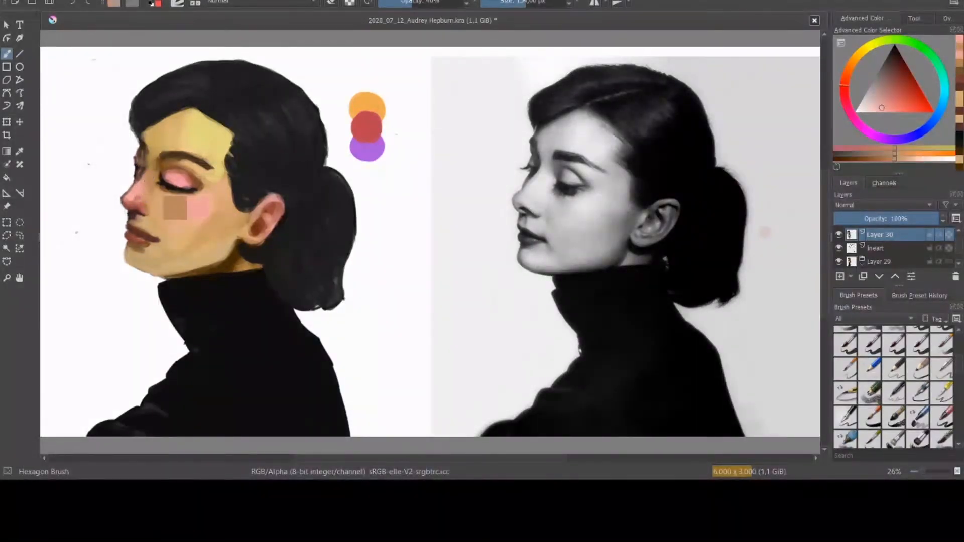
pyautogui.keyDown('ctrl'); pyautogui.click(133, 181); pyautogui.keyUp('ctrl')
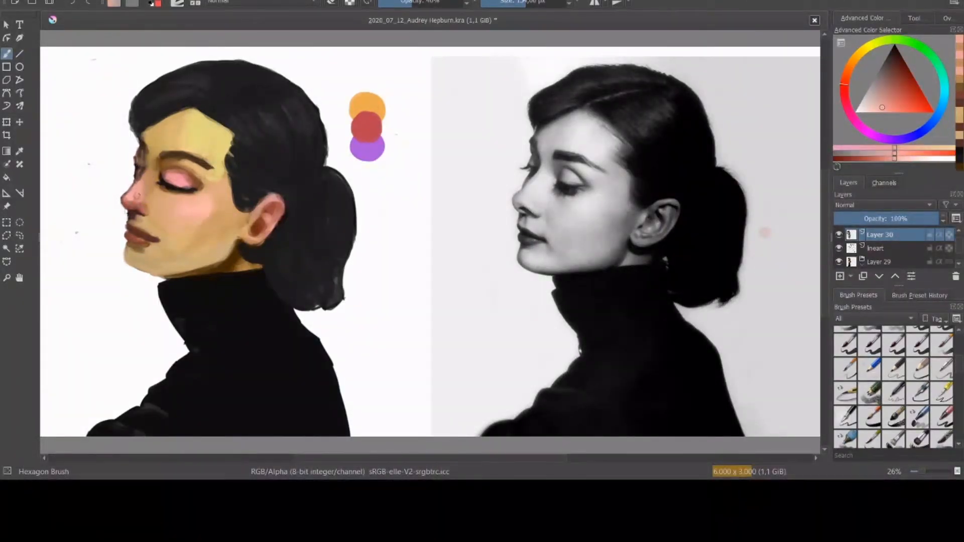
pyautogui.keyDown('ctrl'); pyautogui.click(141, 186); pyautogui.keyUp('ctrl')
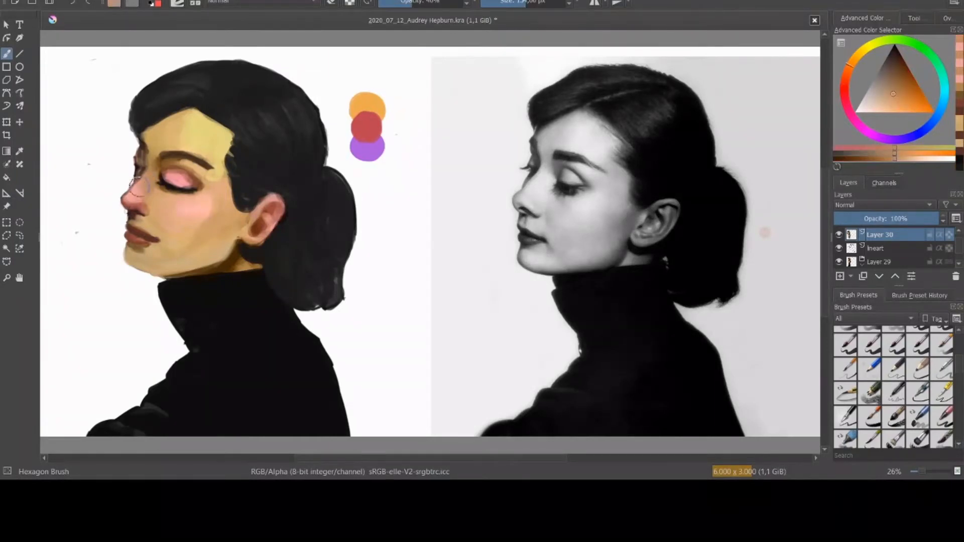
pyautogui.keyDown('ctrl'); pyautogui.click(135, 192); pyautogui.keyUp('ctrl')
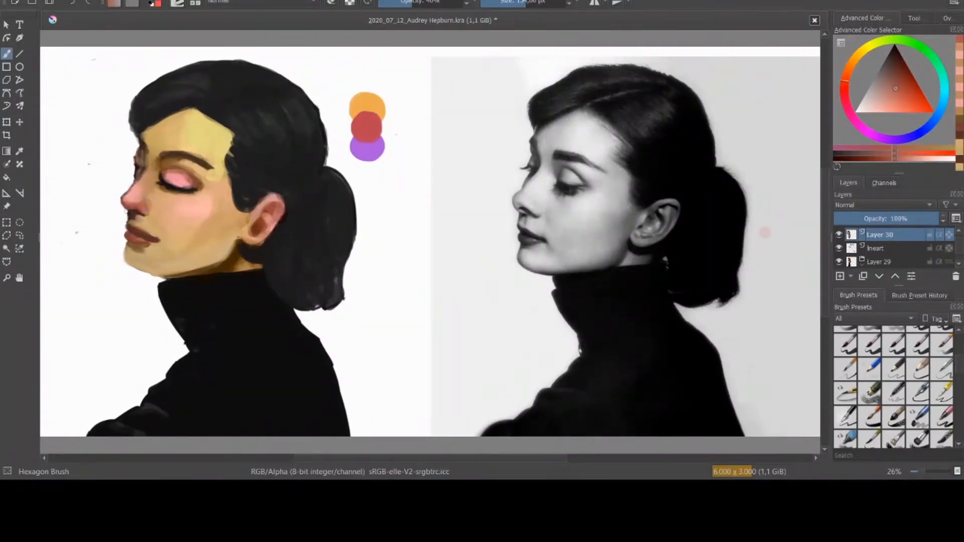
pyautogui.keyDown('ctrl'); pyautogui.click(143, 194); pyautogui.keyUp('ctrl')
# Step: Reduce the brush size and smooth the nose from its tip toward the near eye with sampled tones
pyautogui.press('[')
pyautogui.moveTo(122, 199)
pyautogui.mouseDown()
pyautogui.moveTo(138, 207)
pyautogui.moveTo(132, 200)
pyautogui.moveTo(173, 194)
pyautogui.moveTo(161, 183)
pyautogui.moveTo(167, 173)
pyautogui.moveTo(176, 180)
pyautogui.moveTo(170, 186)
pyautogui.mouseUp()
pyautogui.keyDown('ctrl'); pyautogui.click(143, 217); pyautogui.keyUp('ctrl')
pyautogui.keyDown('ctrl'); pyautogui.click(133, 200); pyautogui.keyUp('ctrl')
pyautogui.press('[')
# Step: Refine the near eye's lid and lash line with sampled pink, brown and near-black tones
pyautogui.keyDown('ctrl'); pyautogui.click(174, 190); pyautogui.keyUp('ctrl')
pyautogui.keyDown('ctrl'); pyautogui.click(156, 179); pyautogui.keyUp('ctrl')
pyautogui.keyDown('ctrl'); pyautogui.click(169, 167); pyautogui.keyUp('ctrl')
pyautogui.keyDown('ctrl'); pyautogui.click(174, 167); pyautogui.keyUp('ctrl')
pyautogui.keyDown('ctrl'); pyautogui.click(178, 177); pyautogui.keyUp('ctrl')
pyautogui.keyDown('ctrl'); pyautogui.click(173, 176); pyautogui.keyUp('ctrl')
pyautogui.keyDown('ctrl'); pyautogui.click(171, 187); pyautogui.keyUp('ctrl')
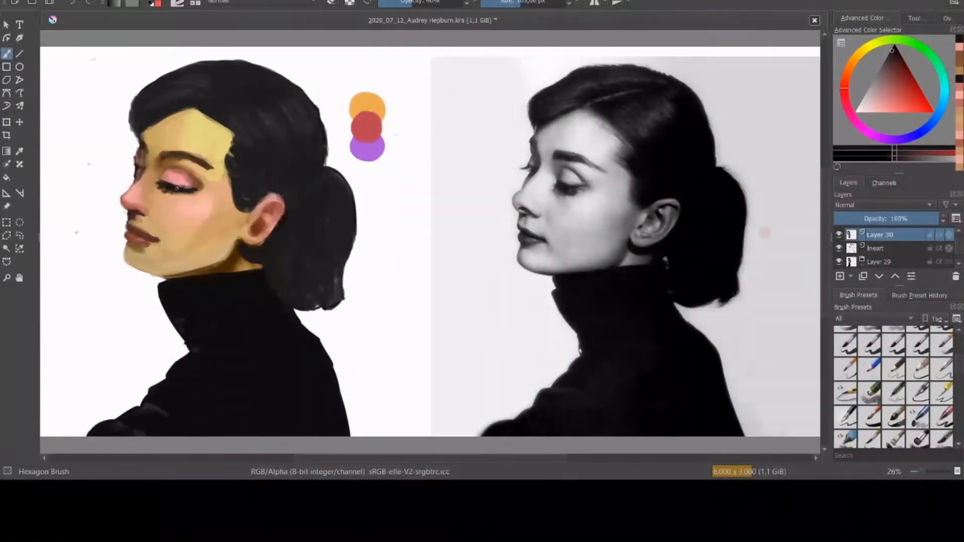
# Step: Reduce the brush to 84 px and refine the far eye and brow with sampled skin and dark brown tones
pyautogui.press('[')
pyautogui.keyDown('ctrl'); pyautogui.click(134, 168); pyautogui.keyUp('ctrl')
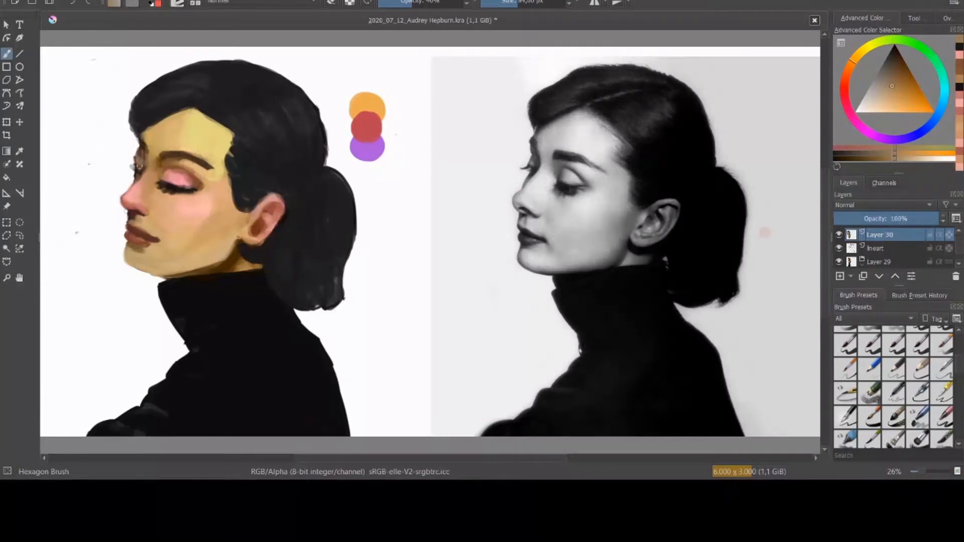
pyautogui.keyDown('ctrl'); pyautogui.click(141, 158); pyautogui.keyUp('ctrl')
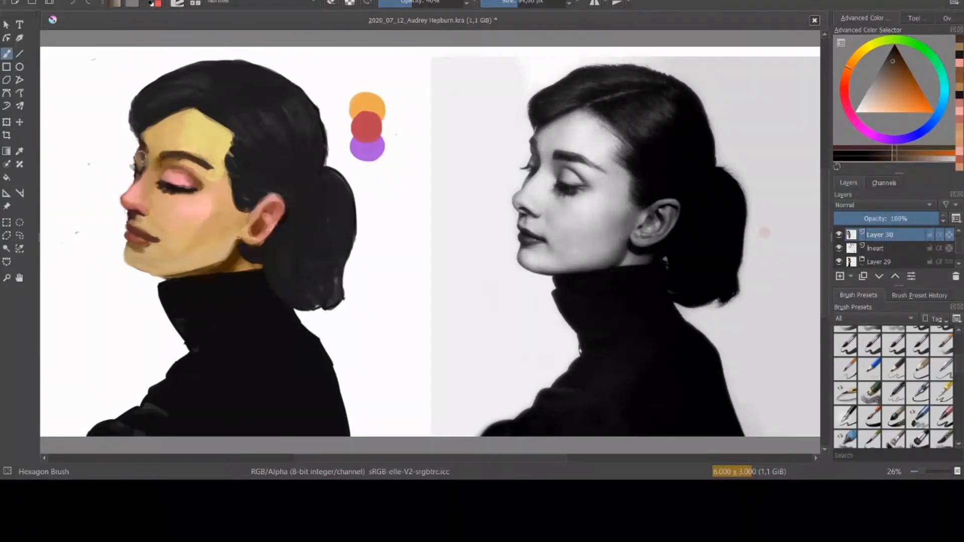
pyautogui.keyDown('ctrl'); pyautogui.click(140, 158); pyautogui.keyUp('ctrl')
pyautogui.keyDown('ctrl'); pyautogui.click(143, 159); pyautogui.keyUp('ctrl')
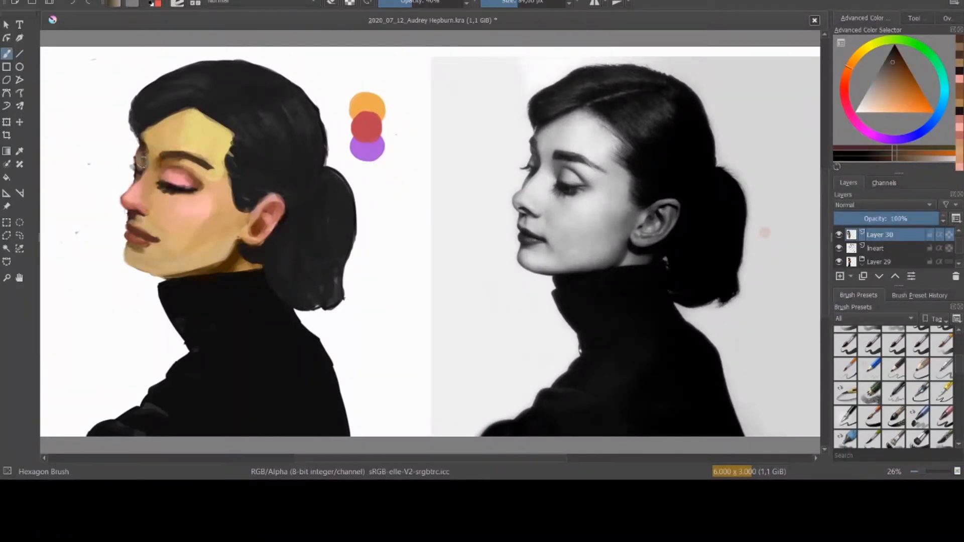
# Step: Enlarge the brush to 103 px and shade the near eye's socket and outer corner with sampled tones
pyautogui.press(']')
pyautogui.press(']')
pyautogui.keyDown('ctrl'); pyautogui.click(191, 192); pyautogui.keyUp('ctrl')
pyautogui.moveTo(163, 160); pyautogui.dragTo(167, 170)
pyautogui.keyDown('ctrl'); pyautogui.click(196, 191); pyautogui.keyUp('ctrl')
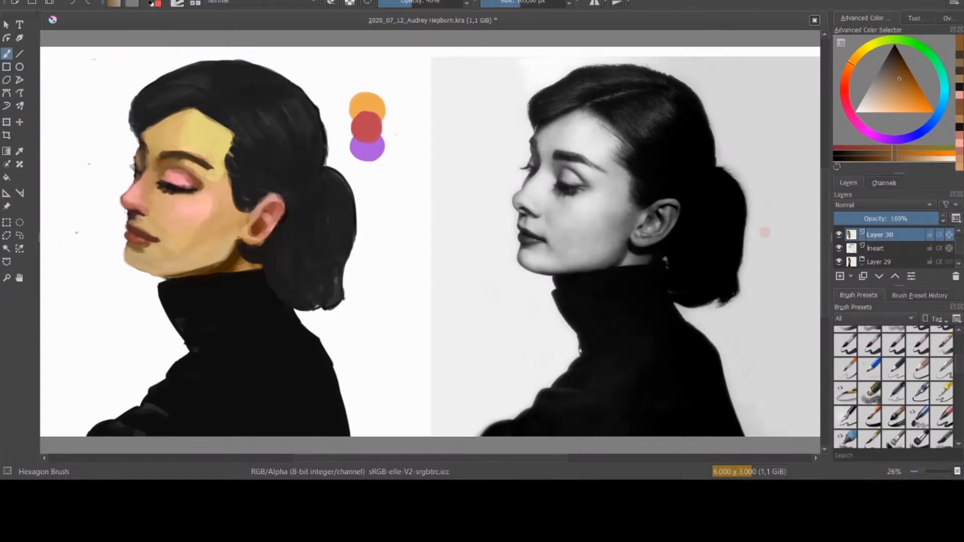
# Step: Enlarge the brush further and blend the temple between the brow tail and the hairline with sampled skin tones
pyautogui.keyDown('ctrl'); pyautogui.click(207, 172); pyautogui.keyUp('ctrl')
pyautogui.press(']')
pyautogui.press(']')
pyautogui.press(']')
pyautogui.keyDown('ctrl'); pyautogui.click(222, 181); pyautogui.keyUp('ctrl')
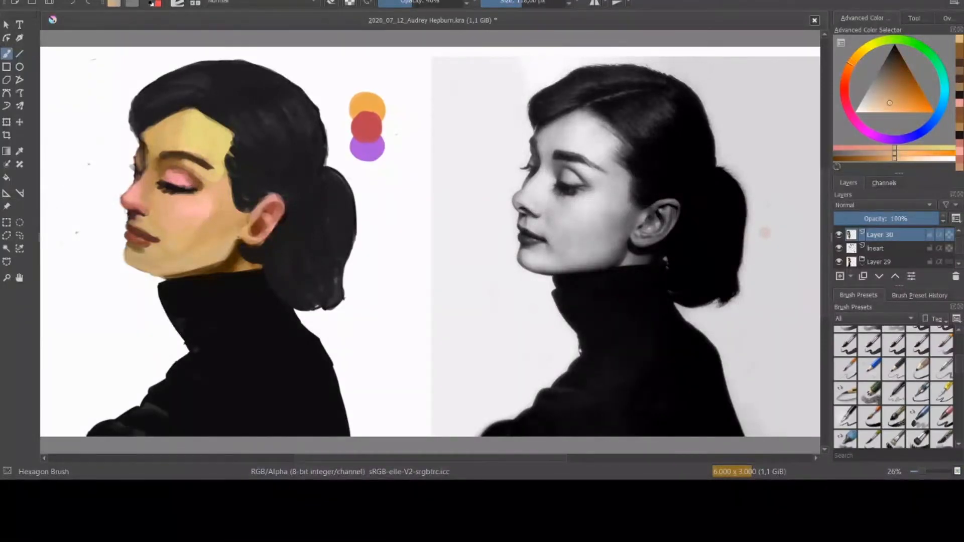
pyautogui.press('6')
pyautogui.press('5')
pyautogui.keyDown('ctrl'); pyautogui.click(214, 175); pyautogui.keyUp('ctrl')
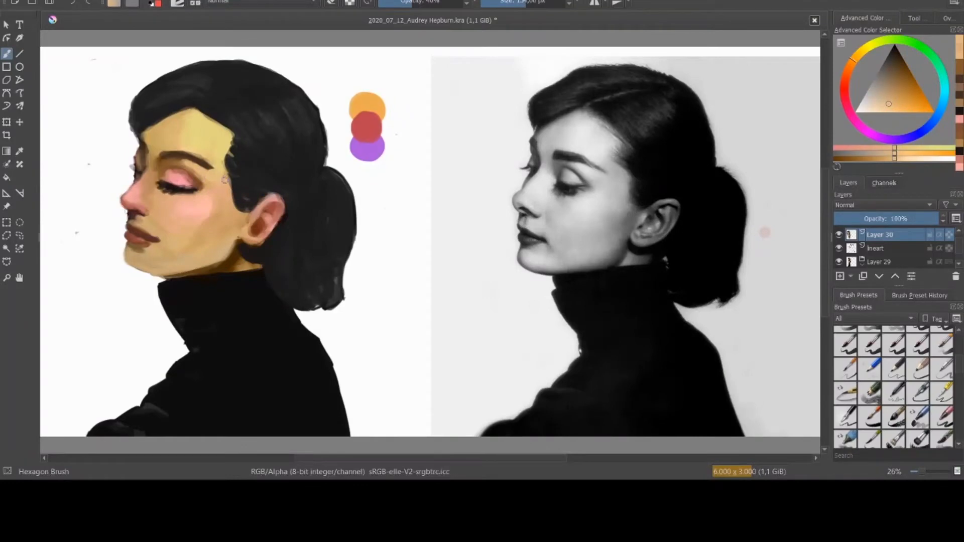
pyautogui.keyDown('ctrl'); pyautogui.click(224, 178); pyautogui.keyUp('ctrl')
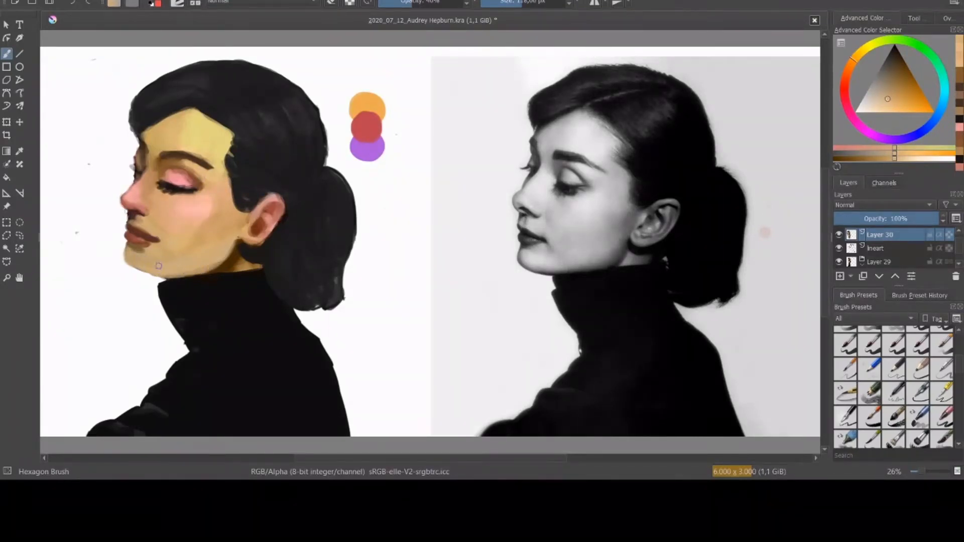
# Step: Blend the chin below the lower lip and shade the jaw edge above the neck with sampled tones
pyautogui.keyDown('ctrl'); pyautogui.click(149, 236); pyautogui.keyUp('ctrl')
pyautogui.keyDown('ctrl'); pyautogui.click(133, 247); pyautogui.keyUp('ctrl')
pyautogui.moveTo(132, 246); pyautogui.dragTo(144, 253)
pyautogui.keyDown('ctrl'); pyautogui.click(188, 250); pyautogui.keyUp('ctrl')
pyautogui.keyDown('ctrl'); pyautogui.click(229, 261); pyautogui.keyUp('ctrl')
pyautogui.moveTo(229, 259)
pyautogui.mouseDown()
pyautogui.moveTo(216, 269)
pyautogui.moveTo(233, 251)
pyautogui.mouseUp()
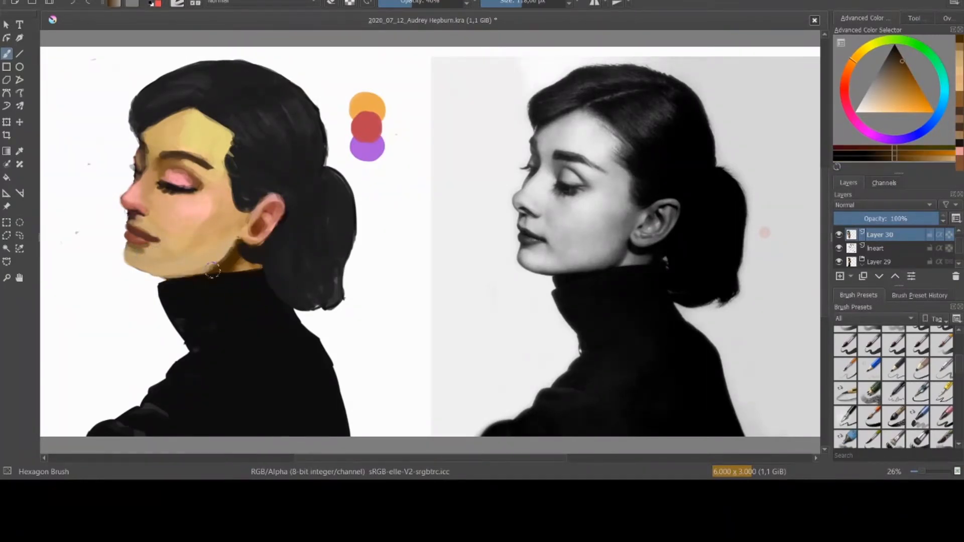
pyautogui.keyDown('ctrl'); pyautogui.click(147, 232); pyautogui.keyUp('ctrl')
pyautogui.keyDown('ctrl'); pyautogui.click(154, 255); pyautogui.keyUp('ctrl')
pyautogui.moveTo(155, 255); pyautogui.dragTo(173, 243)
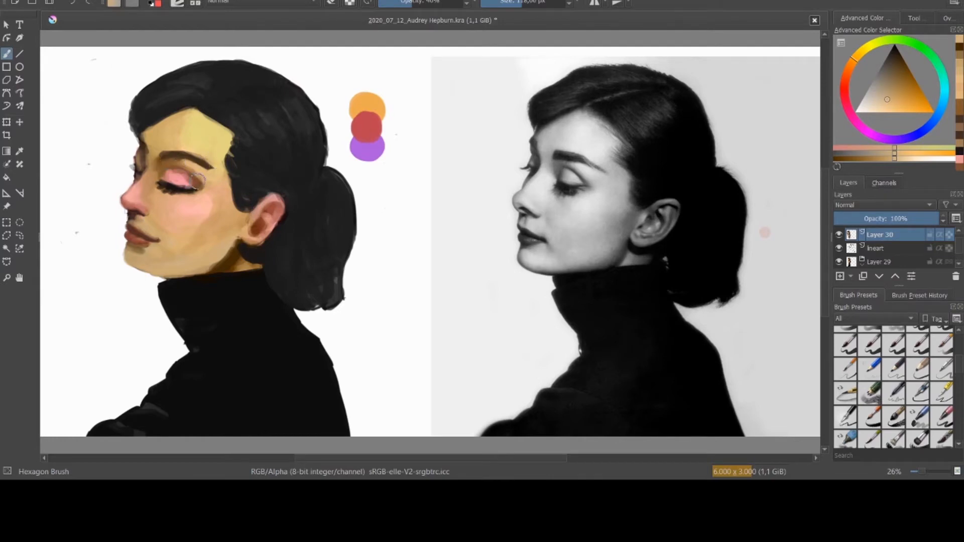
# Step: Touch up the near eye's outer corner, the far brow and the nose tip with sampled skin and pink tones
pyautogui.moveTo(200, 179)
pyautogui.mouseDown()
pyautogui.moveTo(164, 177)
pyautogui.moveTo(139, 158)
pyautogui.mouseUp()
pyautogui.keyDown('ctrl'); pyautogui.click(194, 172); pyautogui.keyUp('ctrl')
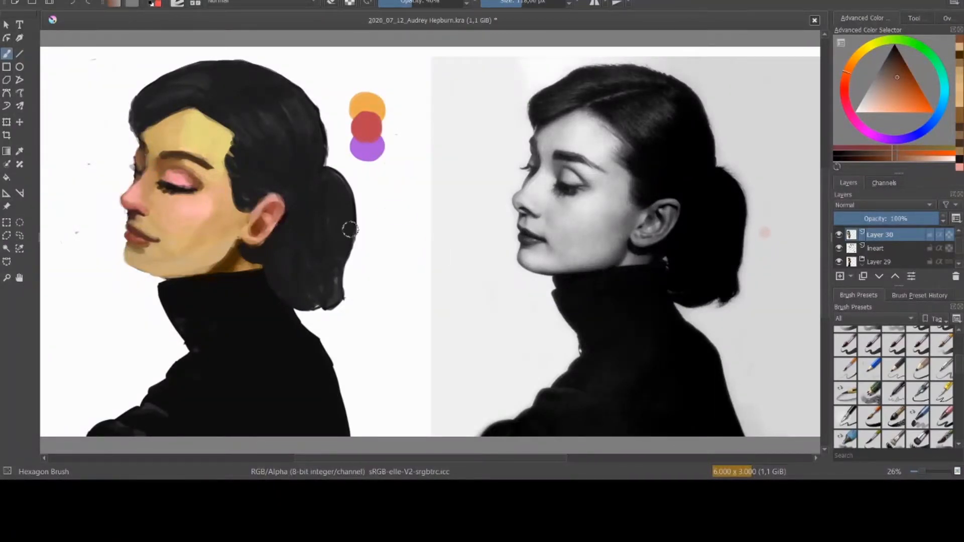
pyautogui.keyDown('ctrl'); pyautogui.click(131, 198); pyautogui.keyUp('ctrl')
pyautogui.keyDown('ctrl'); pyautogui.click(130, 193); pyautogui.keyUp('ctrl')
pyautogui.moveTo(129, 191); pyautogui.dragTo(127, 197)
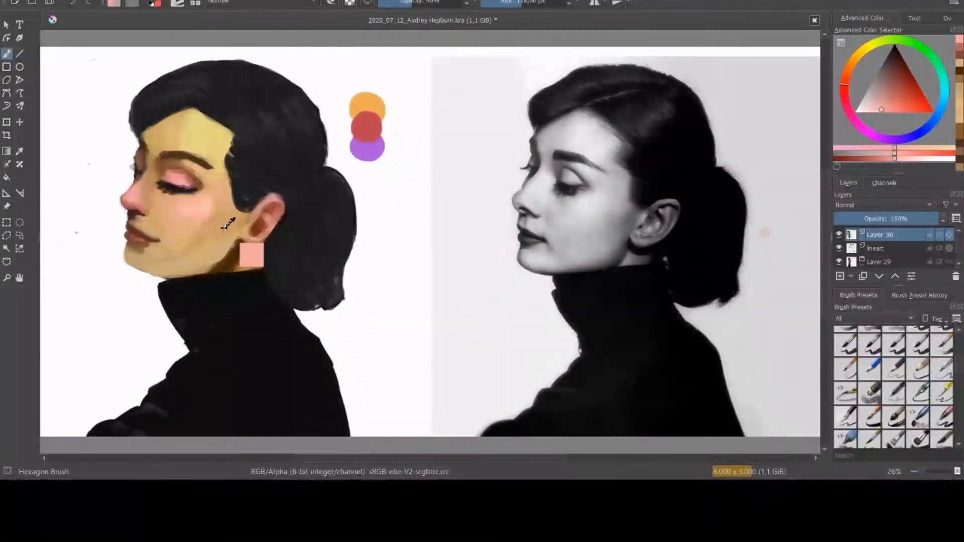
# Step: Rework the jawline from the earlobe to the collar with sampled skin, shadow and sweater tones, adjusting the brush size
pyautogui.keyDown('ctrl'); pyautogui.click(246, 246); pyautogui.keyUp('ctrl')
pyautogui.moveTo(235, 243)
pyautogui.mouseDown()
pyautogui.moveTo(198, 267)
pyautogui.moveTo(215, 242)
pyautogui.moveTo(220, 249)
pyautogui.moveTo(200, 272)
pyautogui.moveTo(211, 264)
pyautogui.moveTo(156, 271)
pyautogui.moveTo(188, 276)
pyautogui.moveTo(207, 266)
pyautogui.moveTo(186, 274)
pyautogui.mouseUp()
pyautogui.keyDown('ctrl'); pyautogui.click(201, 247); pyautogui.keyUp('ctrl')
pyautogui.keyDown('ctrl'); pyautogui.click(229, 244); pyautogui.keyUp('ctrl')
pyautogui.press('[')
pyautogui.press('[')
pyautogui.press('[')
pyautogui.press('[')
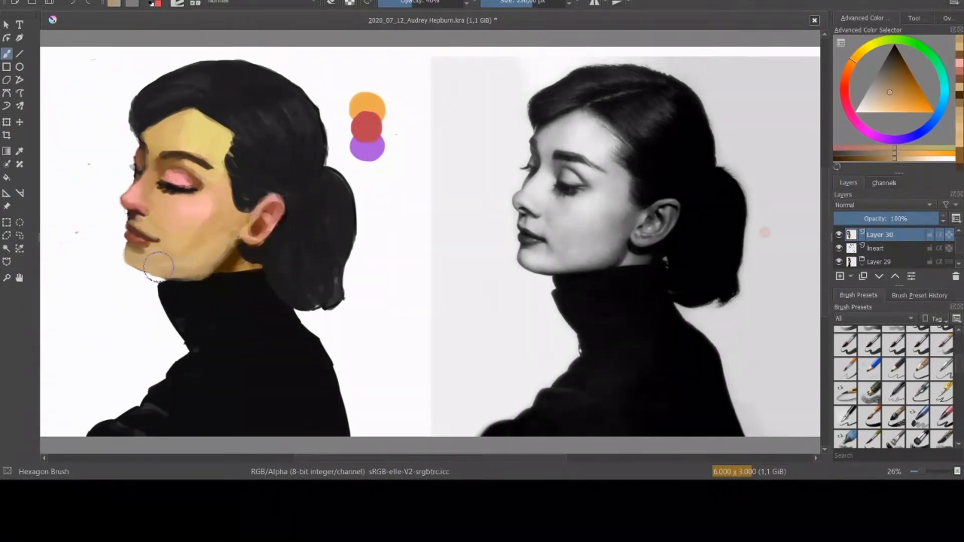
pyautogui.keyDown('ctrl'); pyautogui.click(211, 282); pyautogui.keyUp('ctrl')
pyautogui.keyDown('ctrl'); pyautogui.click(208, 285); pyautogui.keyUp('ctrl')
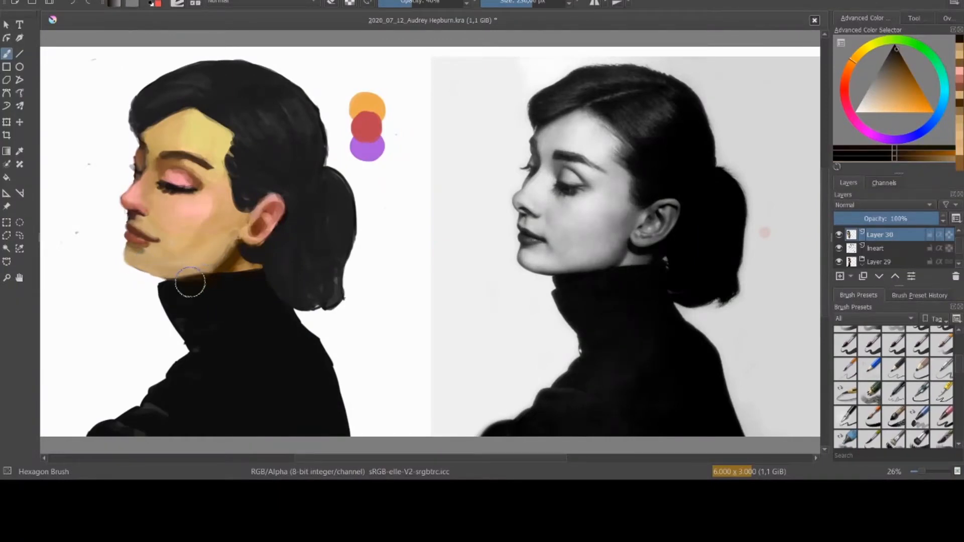
# Step: Repaint the chin with a sampled skin tone and trim its outer contour with the brush in eraser mode
pyautogui.keyDown('ctrl'); pyautogui.click(134, 261); pyautogui.keyUp('ctrl')
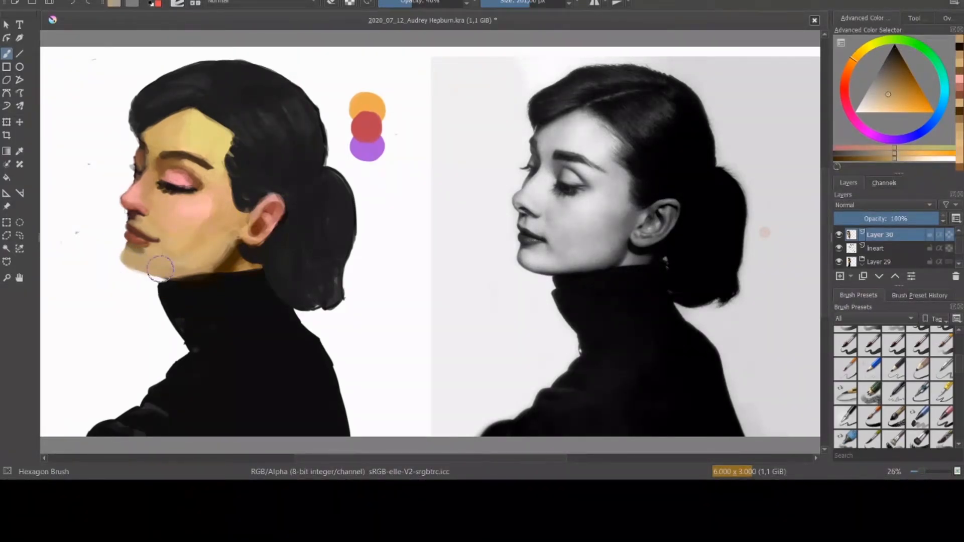
pyautogui.press('e')
pyautogui.moveTo(116, 262); pyautogui.dragTo(126, 267)
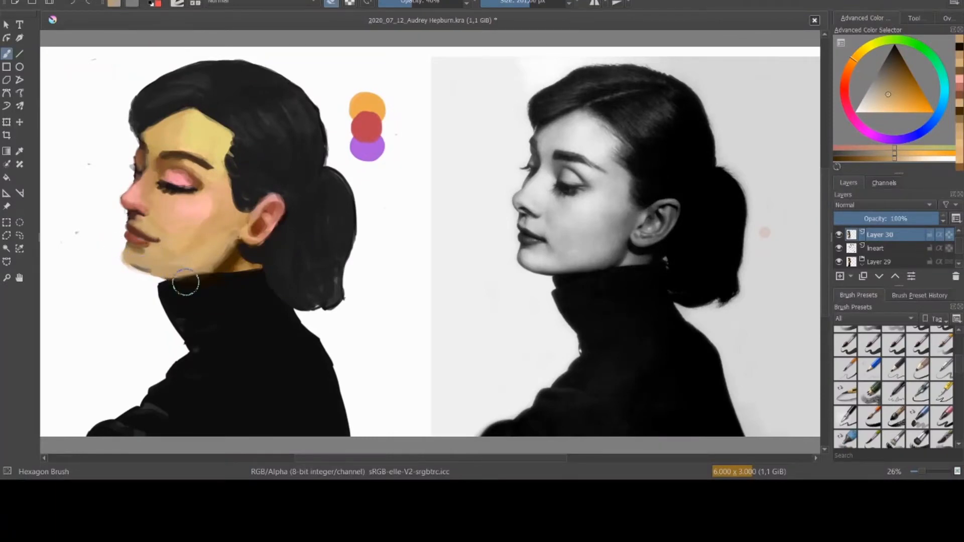
pyautogui.press('e')
pyautogui.press('[')
pyautogui.moveTo(129, 259)
pyautogui.mouseDown()
pyautogui.moveTo(175, 273)
pyautogui.moveTo(143, 269)
pyautogui.moveTo(213, 259)
pyautogui.mouseUp()
pyautogui.press('e')
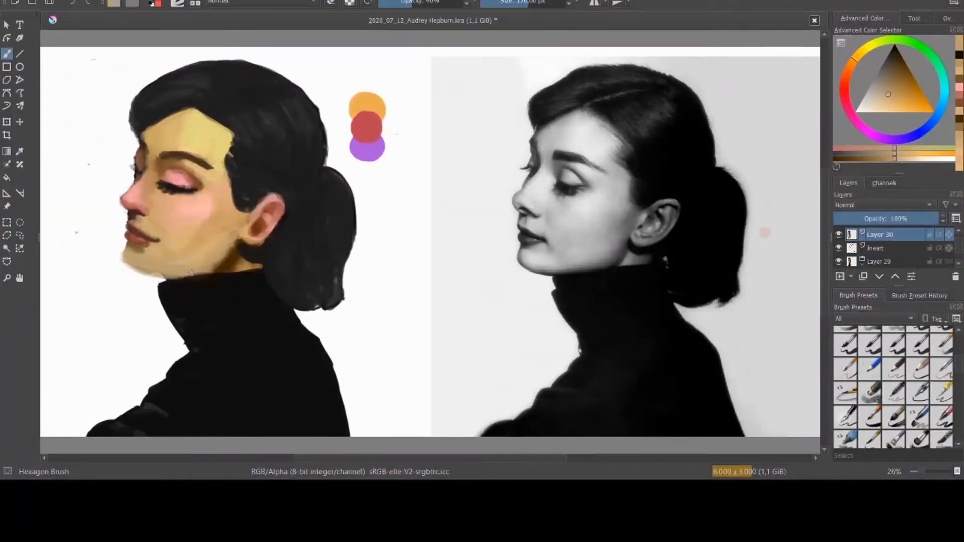
# Step: Enlarge the brush and smooth the jaw and cheek with sampled skin tones
pyautogui.moveTo(190, 273)
pyautogui.mouseDown()
pyautogui.moveTo(220, 256)
pyautogui.moveTo(211, 264)
pyautogui.moveTo(222, 244)
pyautogui.mouseUp()
pyautogui.moveTo(184, 212)
pyautogui.mouseDown()
pyautogui.moveTo(222, 224)
pyautogui.moveTo(196, 238)
pyautogui.moveTo(229, 227)
pyautogui.moveTo(191, 251)
pyautogui.moveTo(227, 234)
pyautogui.moveTo(187, 244)
pyautogui.moveTo(155, 222)
pyautogui.moveTo(177, 242)
pyautogui.moveTo(211, 246)
pyautogui.moveTo(181, 255)
pyautogui.mouseUp()
pyautogui.keyDown('ctrl'); pyautogui.click(205, 220); pyautogui.keyUp('ctrl')
pyautogui.press(']')
pyautogui.press(']')
pyautogui.press(']')
pyautogui.press(']')
pyautogui.press(']')
pyautogui.press(']')
pyautogui.keyDown('ctrl'); pyautogui.click(157, 220); pyautogui.keyUp('ctrl')
pyautogui.keyDown('ctrl'); pyautogui.click(208, 247); pyautogui.keyUp('ctrl')
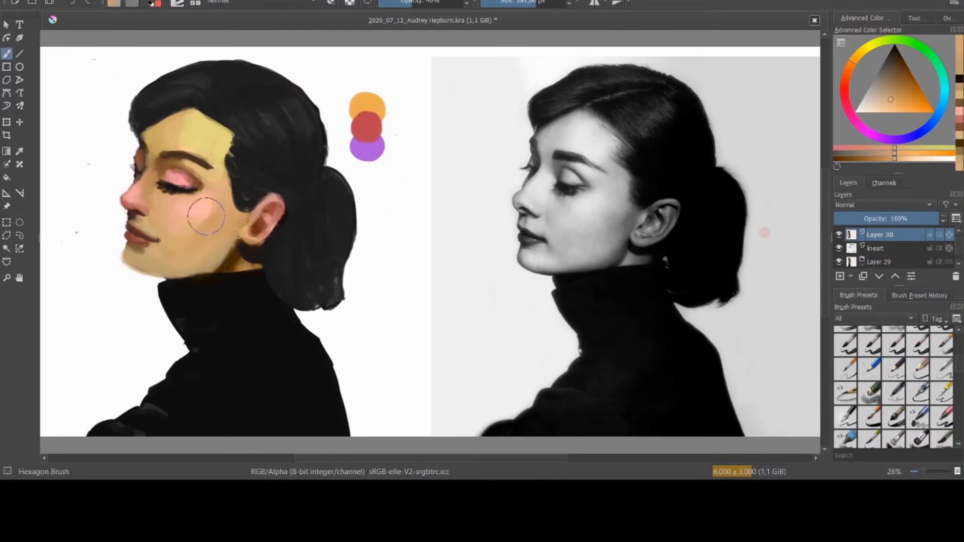
# Step: Reduce the brush to 78 px and retouch the far eye's socket with a sampled dark brown
pyautogui.press('[')
pyautogui.press('[')
pyautogui.press('[')
pyautogui.press('[')
pyautogui.press('[')
pyautogui.keyDown('ctrl'); pyautogui.click(163, 190); pyautogui.keyUp('ctrl')
pyautogui.press('[')
pyautogui.press('[')
pyautogui.press('[')
pyautogui.press('[')
pyautogui.press('[')
pyautogui.press('[')
pyautogui.press('[')
pyautogui.press('[')
pyautogui.press('[')
pyautogui.press('[')
pyautogui.press('[')
pyautogui.press('[')
pyautogui.press('[')
pyautogui.press('[')
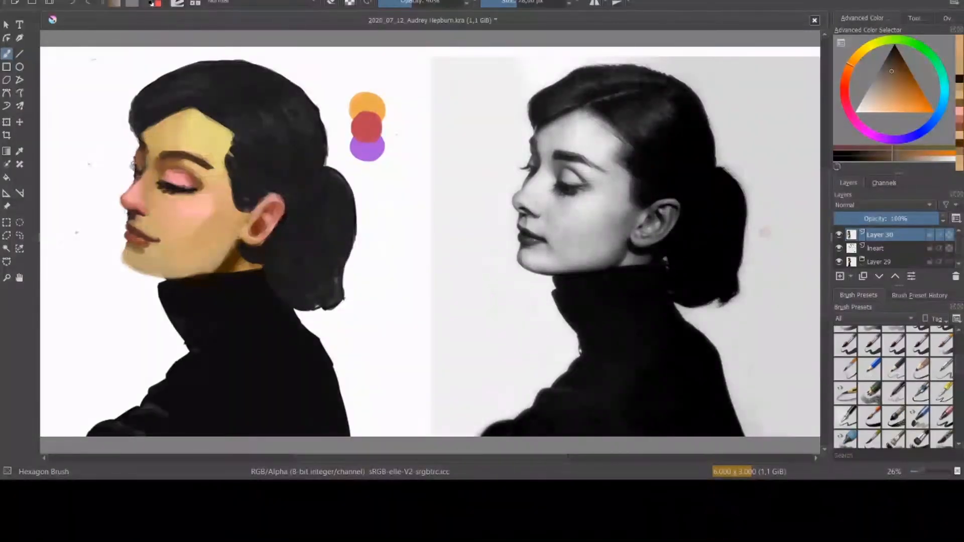
pyautogui.moveTo(134, 163); pyautogui.dragTo(135, 167)
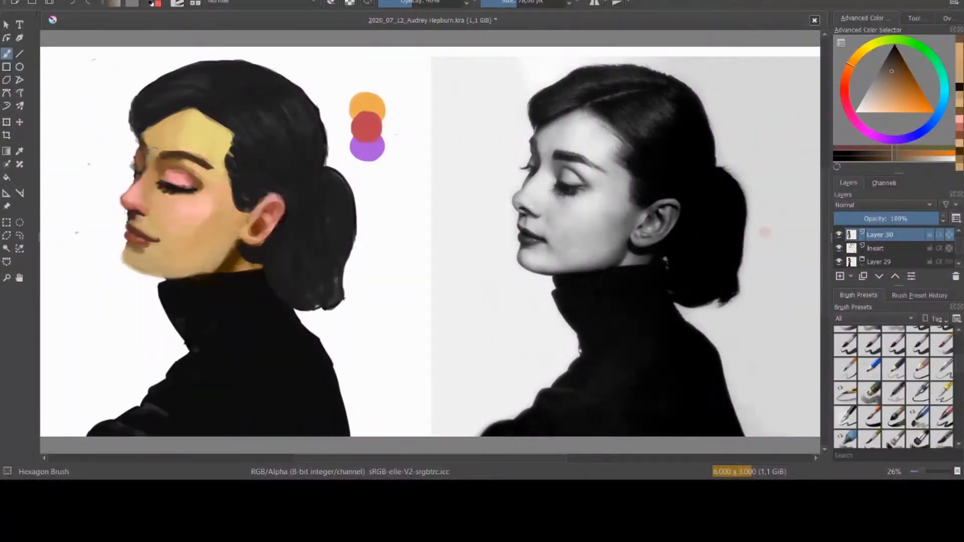
# Step: Enlarge the brush and blend a sampled cheek pink from the cheek toward the ear
pyautogui.press(']')
pyautogui.press(']')
pyautogui.press(']')
pyautogui.press(']')
pyautogui.press(']')
pyautogui.press(']')
pyautogui.keyDown('ctrl'); pyautogui.click(213, 208); pyautogui.keyUp('ctrl')
pyautogui.moveTo(213, 201)
pyautogui.mouseDown()
pyautogui.moveTo(204, 216)
pyautogui.moveTo(249, 228)
pyautogui.moveTo(261, 219)
pyautogui.mouseUp()
# Step: Reduce the brush size and even out the jawline and chin with sampled skin tones
pyautogui.press('[')
pyautogui.press('[')
pyautogui.press('[')
pyautogui.press('[')
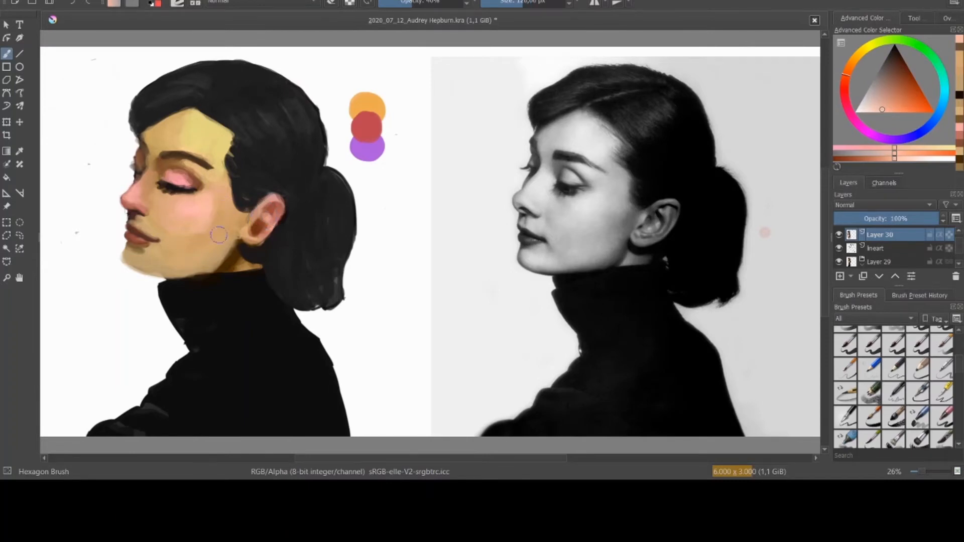
pyautogui.moveTo(226, 244)
pyautogui.mouseDown()
pyautogui.moveTo(216, 271)
pyautogui.moveTo(222, 264)
pyautogui.moveTo(180, 275)
pyautogui.moveTo(210, 271)
pyautogui.moveTo(151, 270)
pyautogui.moveTo(121, 252)
pyautogui.moveTo(165, 270)
pyautogui.moveTo(133, 267)
pyautogui.moveTo(184, 270)
pyautogui.moveTo(143, 260)
pyautogui.moveTo(203, 267)
pyautogui.moveTo(192, 267)
pyautogui.moveTo(231, 245)
pyautogui.moveTo(202, 267)
pyautogui.mouseUp()
pyautogui.keyDown('ctrl'); pyautogui.click(235, 250); pyautogui.keyUp('ctrl')
pyautogui.keyDown('ctrl'); pyautogui.click(138, 262); pyautogui.keyUp('ctrl')
pyautogui.keyDown('ctrl'); pyautogui.click(201, 265); pyautogui.keyUp('ctrl')
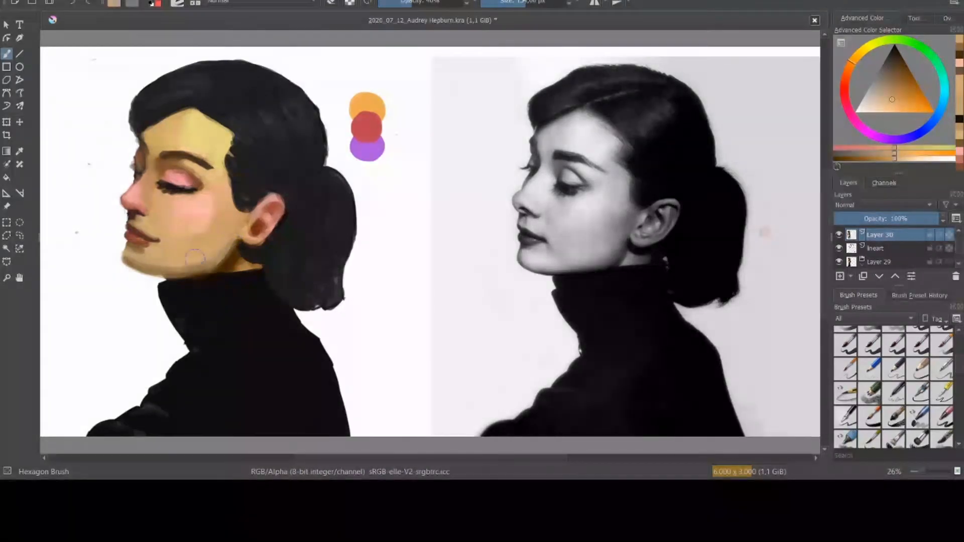
pyautogui.moveTo(193, 261)
pyautogui.mouseDown()
pyautogui.moveTo(151, 257)
pyautogui.moveTo(130, 267)
pyautogui.moveTo(134, 259)
pyautogui.mouseUp()
# Step: Add a new paint layer above Layer 30 and set its blending mode to Overlay
pyautogui.click(840, 276)
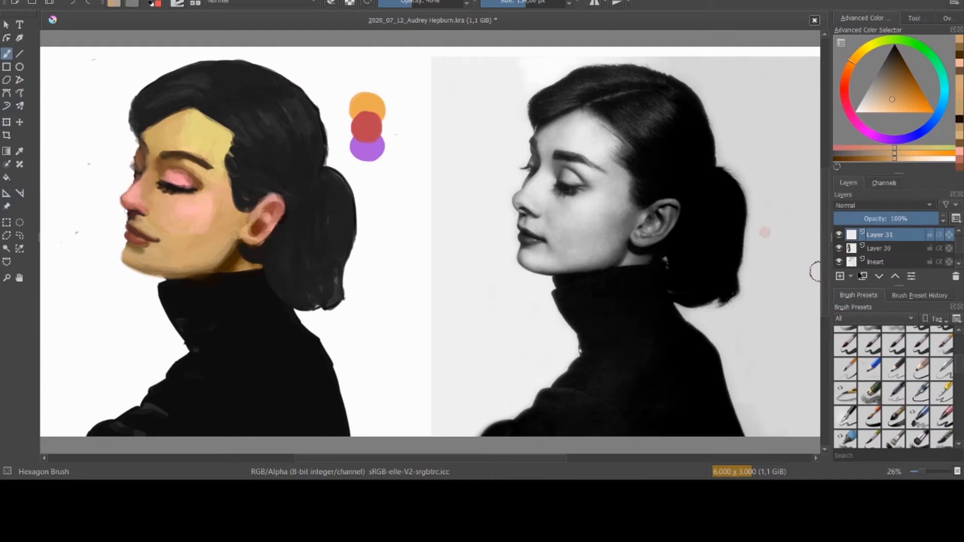
pyautogui.click(858, 328)
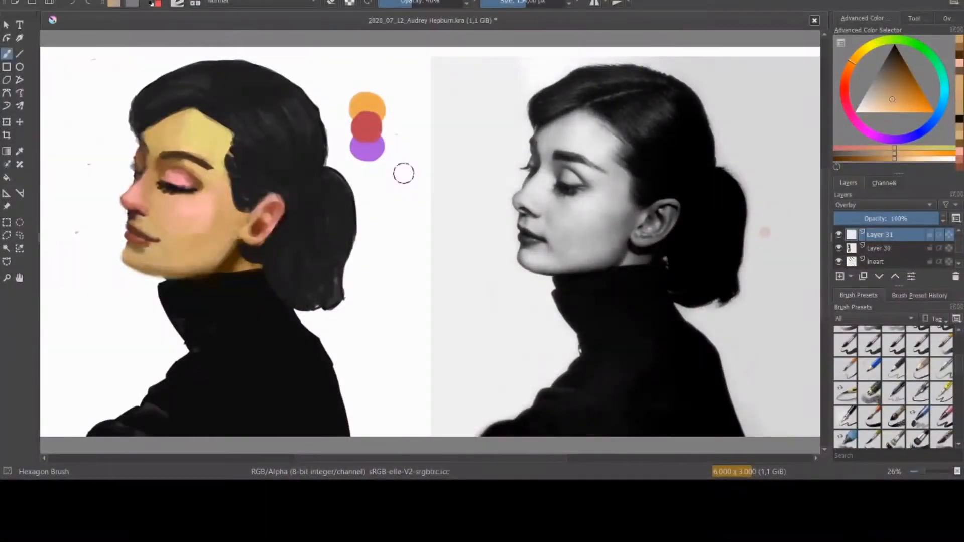
# Step: Sample the orange palette swatch as the brush color and fine-tune its saturation and brightness
pyautogui.keyDown('ctrl'); pyautogui.click(372, 103); pyautogui.keyUp('ctrl')
pyautogui.keyDown('ctrl'); pyautogui.click(369, 125); pyautogui.keyUp('ctrl')
pyautogui.keyDown('ctrl'); pyautogui.click(368, 145); pyautogui.keyUp('ctrl')
pyautogui.keyDown('ctrl'); pyautogui.click(366, 107); pyautogui.keyUp('ctrl')
pyautogui.keyDown('ctrl'); pyautogui.click(369, 149); pyautogui.keyUp('ctrl')
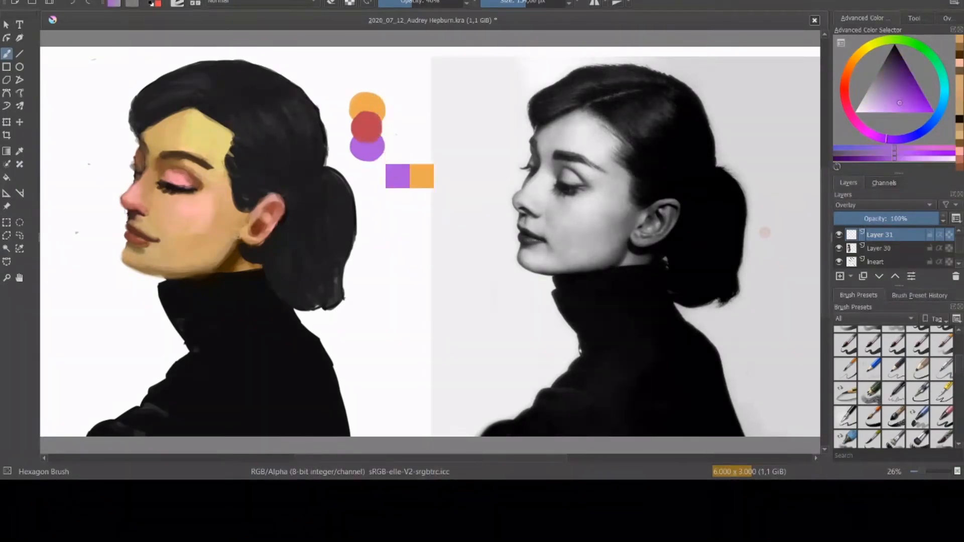
pyautogui.keyDown('ctrl'); pyautogui.click(369, 104); pyautogui.keyUp('ctrl')
pyautogui.keyDown('ctrl'); pyautogui.click(370, 141); pyautogui.keyUp('ctrl')
pyautogui.keyDown('ctrl'); pyautogui.click(368, 103); pyautogui.keyUp('ctrl')
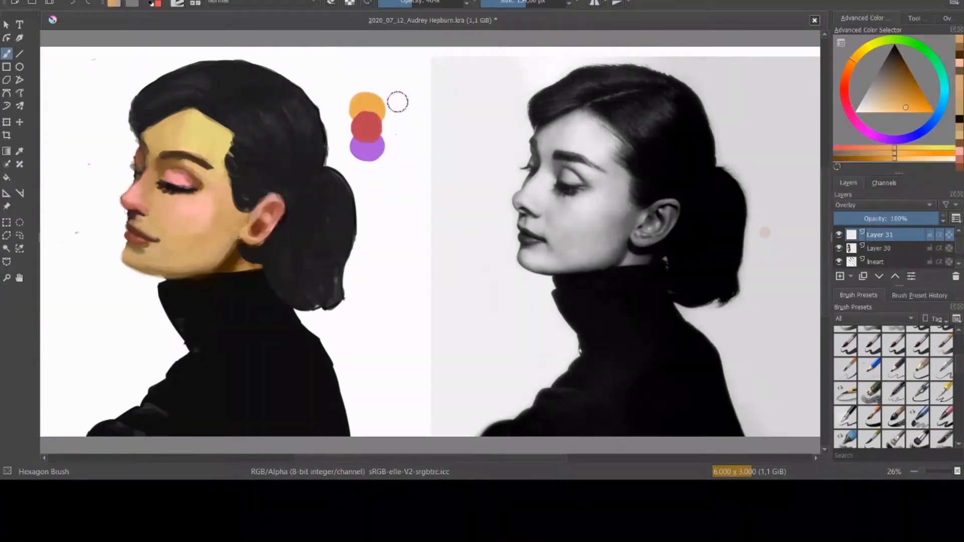
pyautogui.click(900, 97)
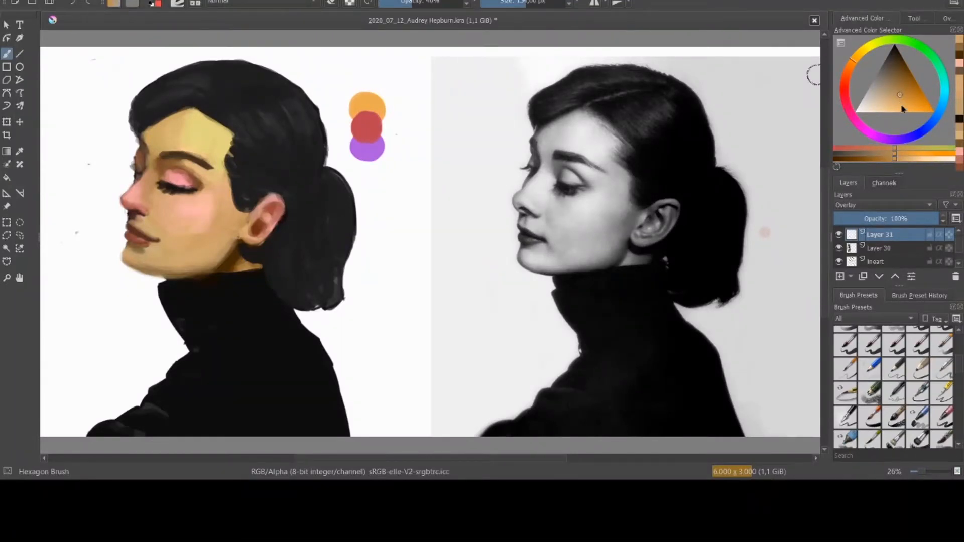
pyautogui.moveTo(905, 100); pyautogui.dragTo(910, 107)
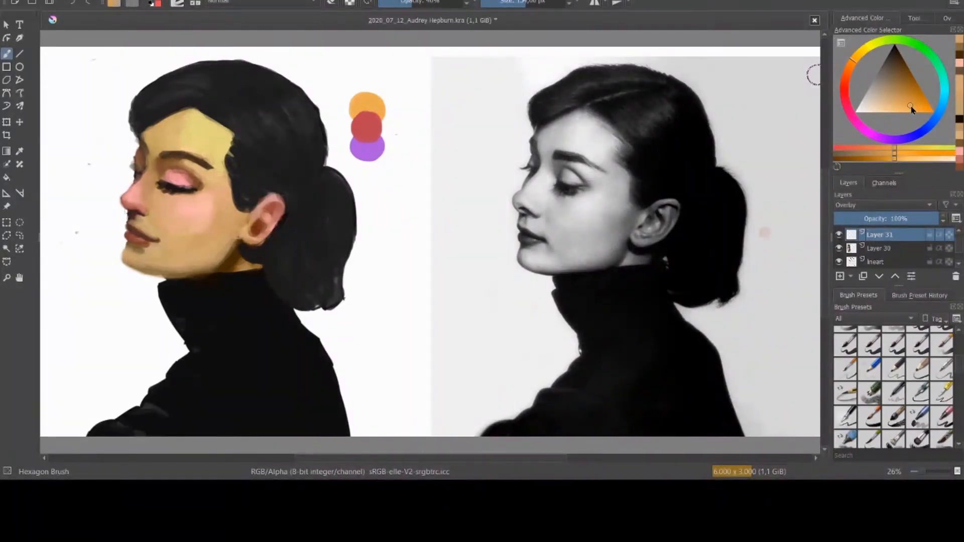
pyautogui.click(914, 102)
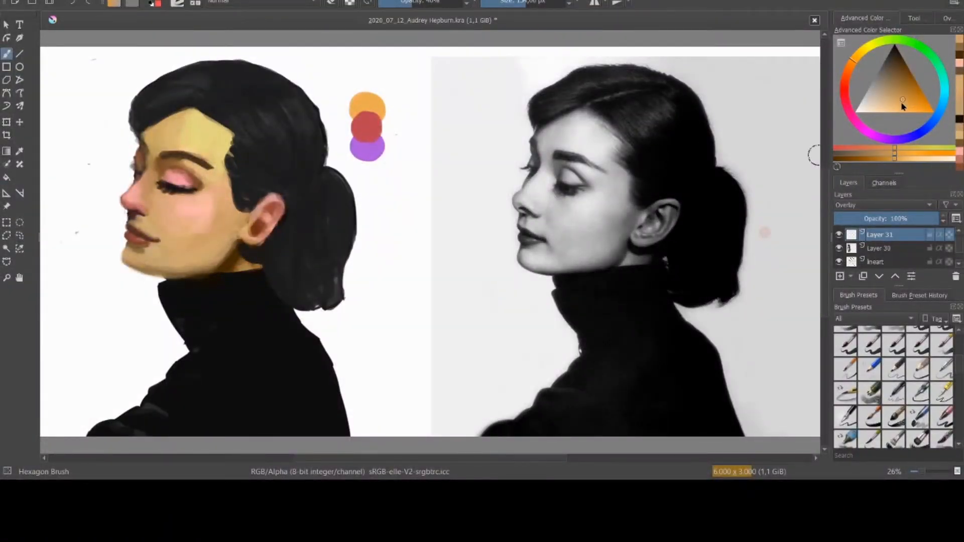
pyautogui.click(899, 107)
pyautogui.moveTo(900, 107); pyautogui.dragTo(906, 106)
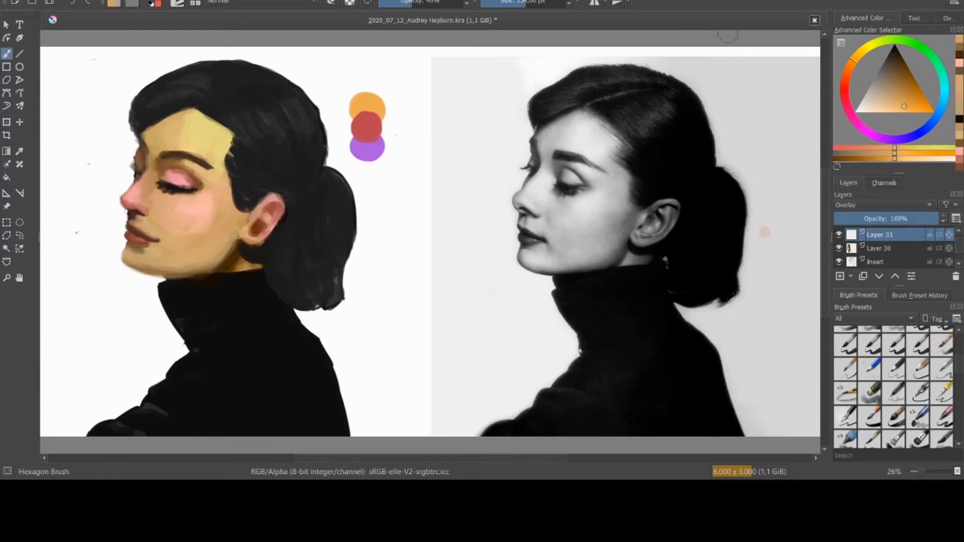
# Step: Adjust the brush opacity, greatly enlarge the brush and glaze the forehead with orange on the Overlay layer
pyautogui.moveTo(416, 3); pyautogui.dragTo(428, 2)
pyautogui.press(']')
pyautogui.press(']')
pyautogui.press(']')
pyautogui.press(']')
pyautogui.press(']')
pyautogui.press(']')
pyautogui.press(']')
pyautogui.press(']')
pyautogui.press(']')
pyautogui.press(']')
pyautogui.press(']')
pyautogui.press(']')
pyautogui.press(']')
pyautogui.press(']')
pyautogui.press(']')
pyautogui.moveTo(196, 126); pyautogui.dragTo(205, 139)
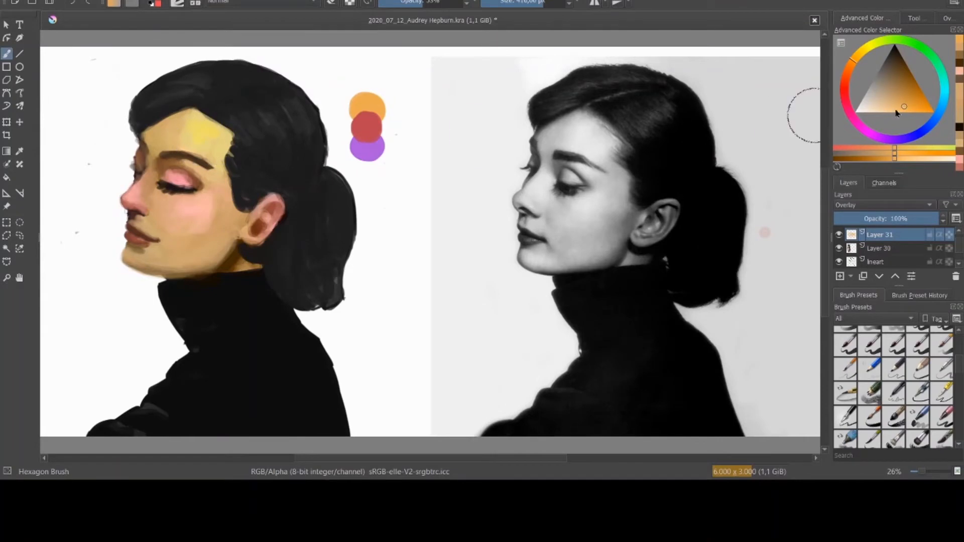
# Step: Choose a paler orange and warm the forehead and near eyelid on the Overlay layer, reducing the brush size for the eyelid
pyautogui.click(886, 113)
pyautogui.moveTo(215, 129)
pyautogui.mouseDown()
pyautogui.moveTo(212, 149)
pyautogui.moveTo(191, 134)
pyautogui.moveTo(225, 132)
pyautogui.moveTo(216, 148)
pyautogui.moveTo(188, 140)
pyautogui.moveTo(204, 118)
pyautogui.moveTo(221, 131)
pyautogui.moveTo(210, 141)
pyautogui.moveTo(225, 125)
pyautogui.moveTo(221, 142)
pyautogui.moveTo(195, 181)
pyautogui.moveTo(183, 165)
pyautogui.mouseUp()
pyautogui.press('[')
pyautogui.press('[')
pyautogui.press('[')
pyautogui.press('[')
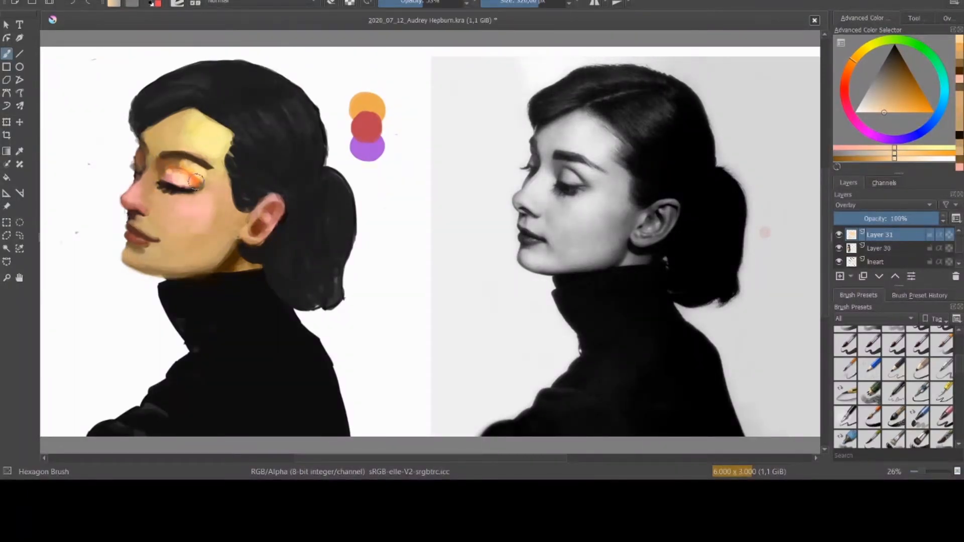
pyautogui.moveTo(198, 182)
pyautogui.mouseDown()
pyautogui.moveTo(210, 166)
pyautogui.moveTo(203, 161)
pyautogui.moveTo(211, 166)
pyautogui.moveTo(176, 190)
pyautogui.mouseUp()
# Step: Glaze the upper part of the ear with the pale orange, adjusting the brush size
pyautogui.press(']')
pyautogui.press(']')
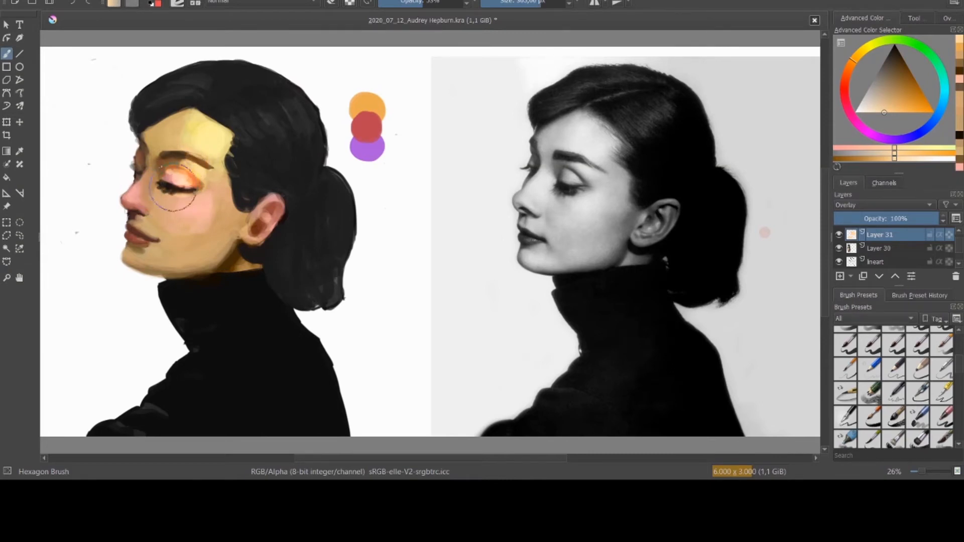
pyautogui.moveTo(271, 197); pyautogui.dragTo(268, 202)
pyautogui.moveTo(270, 201)
pyautogui.mouseDown()
pyautogui.moveTo(281, 202)
pyautogui.moveTo(272, 216)
pyautogui.mouseUp()
pyautogui.press('[')
pyautogui.press('[')
pyautogui.press('[')
pyautogui.press(']')
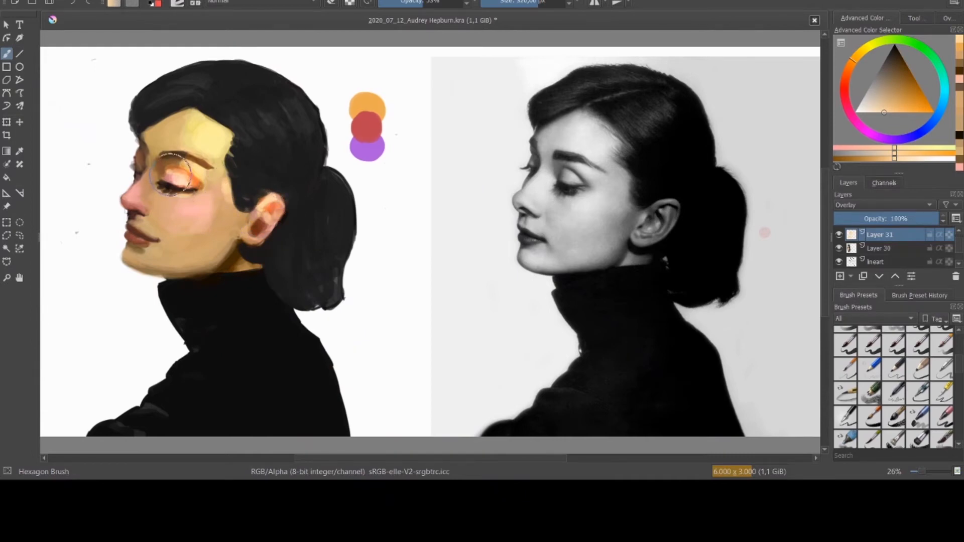
# Step: Warm the far eye, mouth area and cheek with pale orange, gradually enlarging the brush
pyautogui.moveTo(142, 160); pyautogui.dragTo(141, 163)
pyautogui.press(']')
pyautogui.press(']')
pyautogui.click(153, 181)
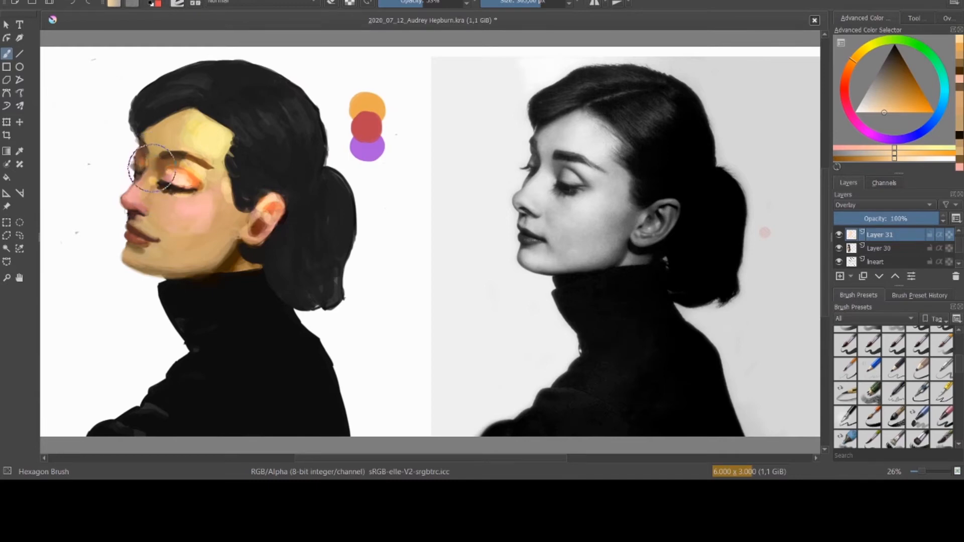
pyautogui.press(']')
pyautogui.press(']')
pyautogui.press(']')
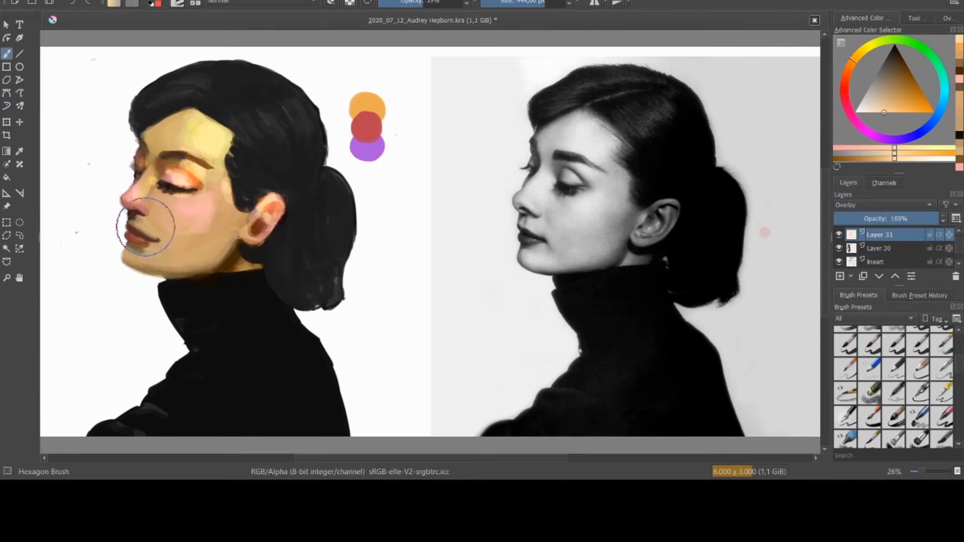
pyautogui.moveTo(145, 227)
pyautogui.mouseDown()
pyautogui.moveTo(176, 215)
pyautogui.moveTo(200, 222)
pyautogui.moveTo(183, 219)
pyautogui.moveTo(205, 215)
pyautogui.mouseUp()
# Step: Lower the brush opacity to 20%, shrink the brush and softly erase the orange glaze on the cheek and beside the mouth
pyautogui.click(400, 3)
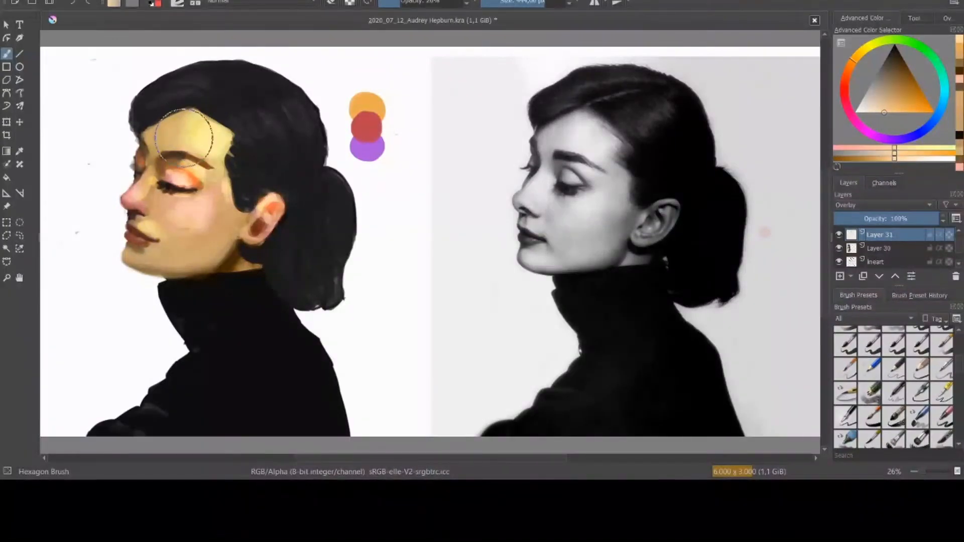
pyautogui.press('[')
pyautogui.press('[')
pyautogui.press('[')
pyautogui.press('[')
pyautogui.press('[')
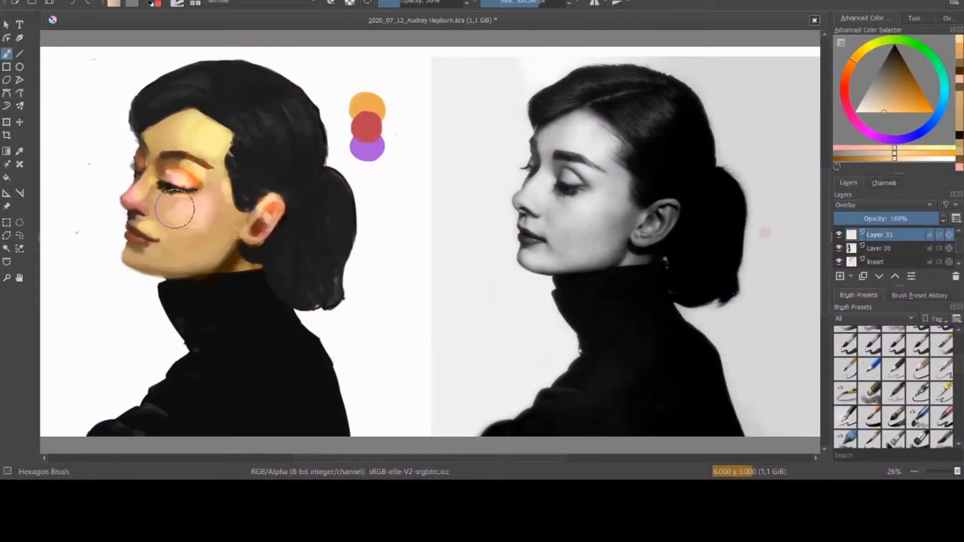
pyautogui.press('e')
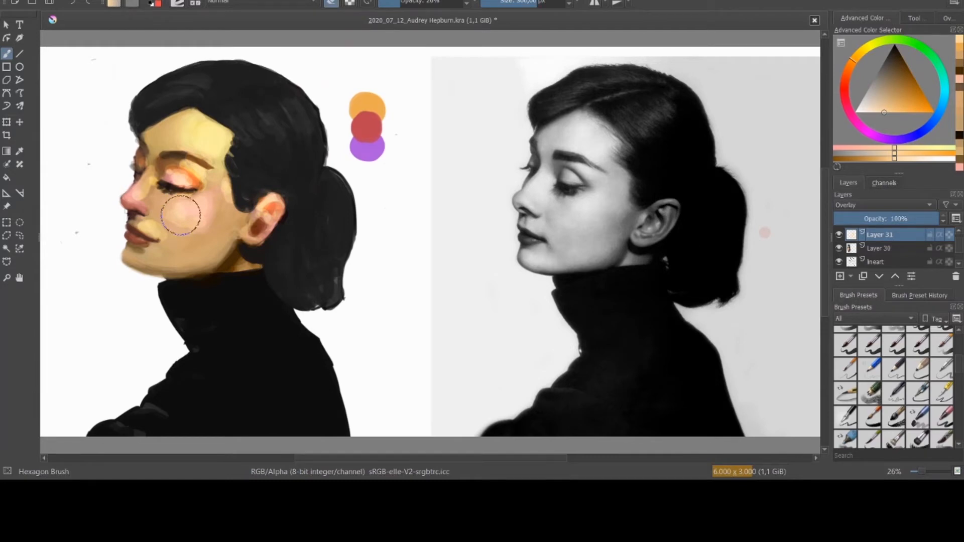
pyautogui.moveTo(181, 216); pyautogui.dragTo(149, 224)
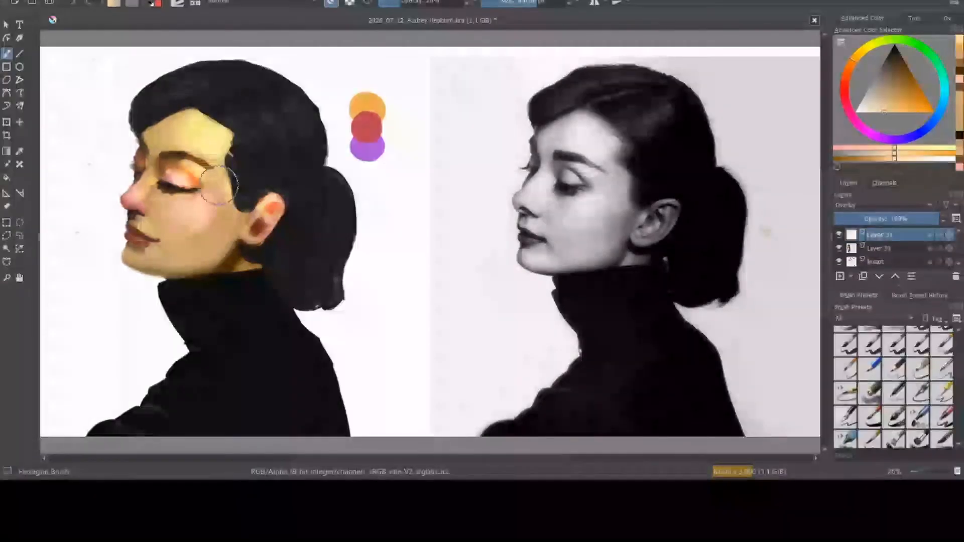
# Step: Soften the orange glaze around the temple and near eyelid with a smaller eraser, and return to painting
pyautogui.moveTo(190, 153); pyautogui.dragTo(217, 167)
pyautogui.press('[')
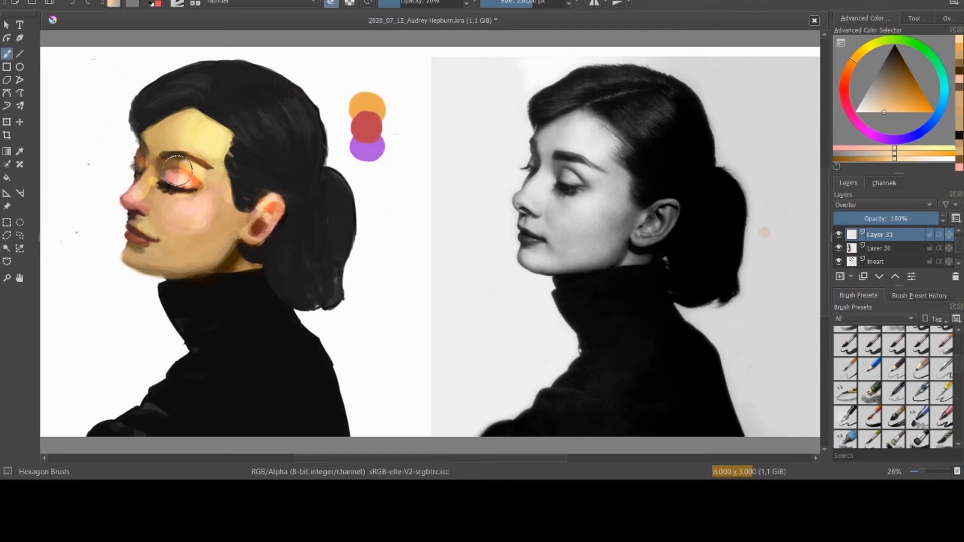
pyautogui.moveTo(177, 171); pyautogui.dragTo(192, 174)
pyautogui.press('e')
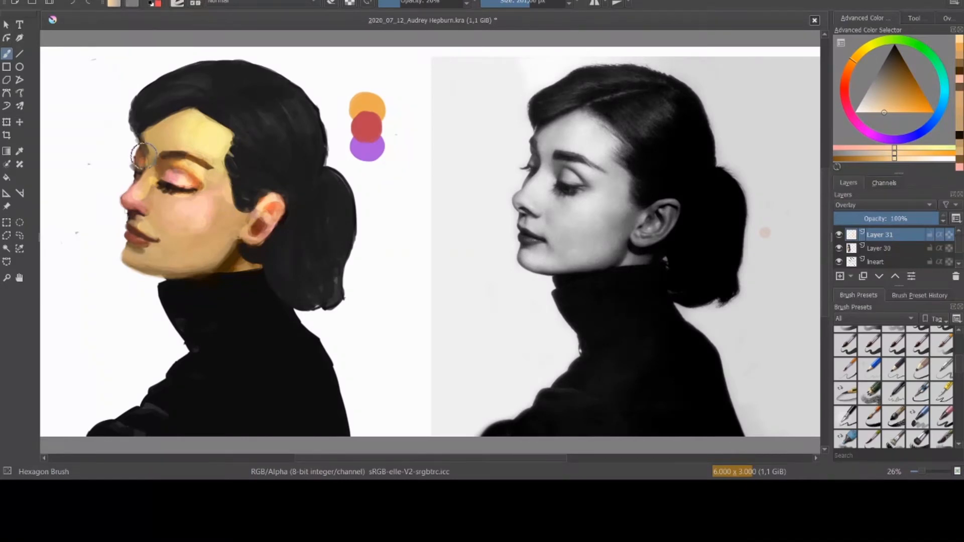
# Step: Alternate between painting and erasing to refine the warm glaze around the far eye, nose and lips
pyautogui.press('e')
pyautogui.press('e')
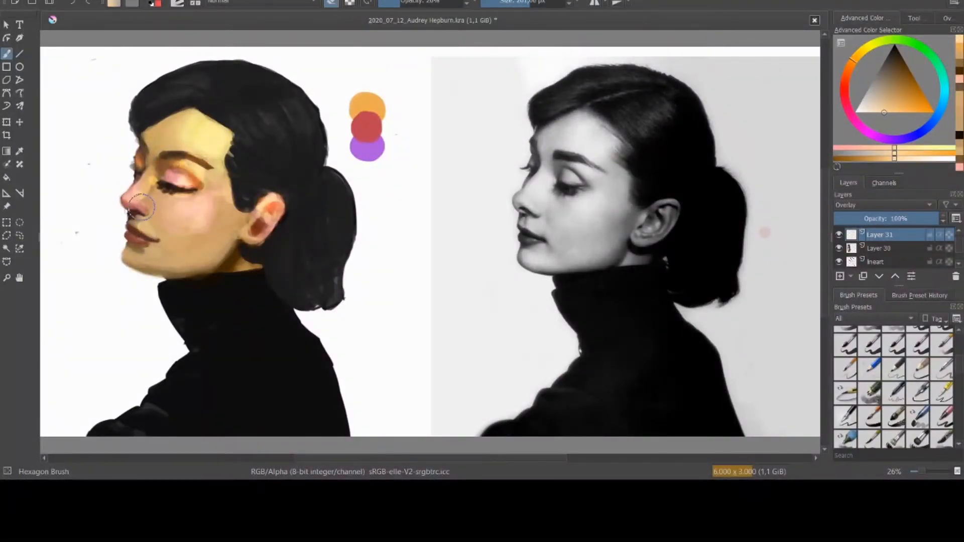
pyautogui.press('e')
pyautogui.press('e')
pyautogui.press('e')
pyautogui.press('e')
pyautogui.press('e')
pyautogui.moveTo(141, 240); pyautogui.dragTo(143, 242)
pyautogui.press('e')
# Step: Add an Overlay paint layer above Layer 31 and glaze the far eye with the purple palette swatch color
pyautogui.click(839, 276)
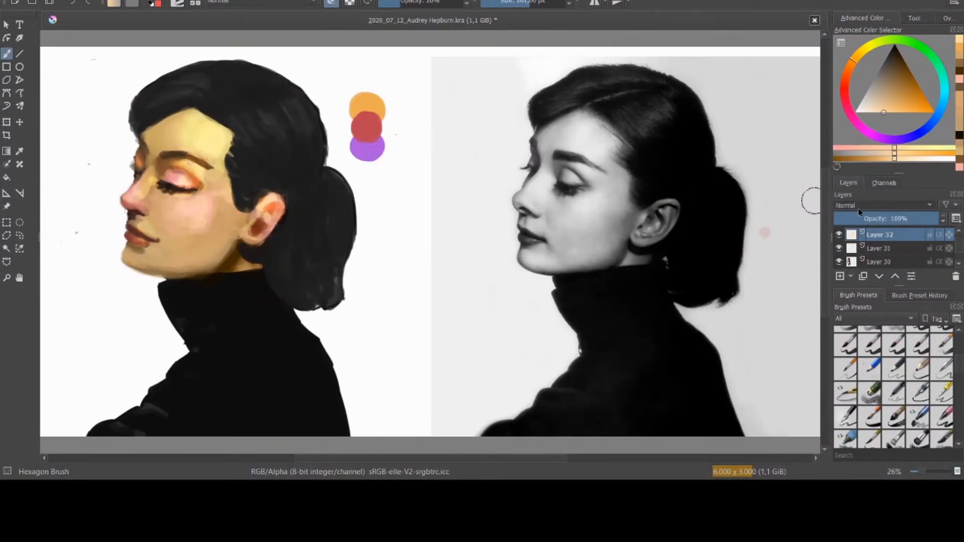
pyautogui.click(851, 310)
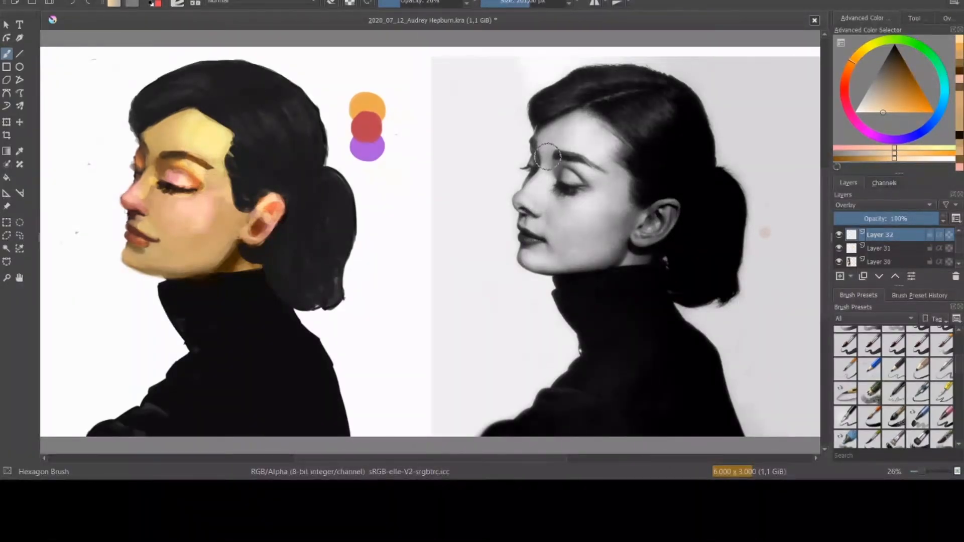
pyautogui.keyDown('ctrl'); pyautogui.click(371, 150); pyautogui.keyUp('ctrl')
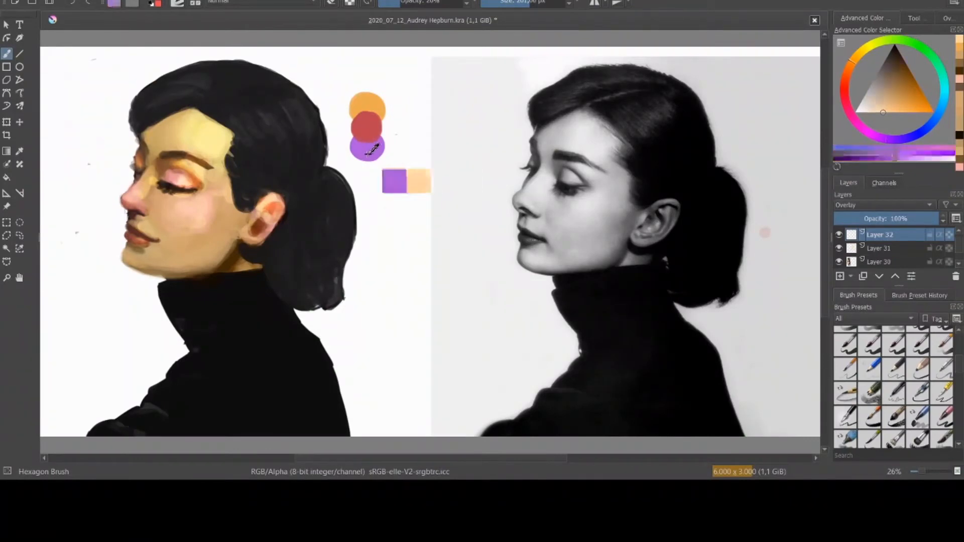
pyautogui.moveTo(148, 166); pyautogui.dragTo(143, 170)
# Step: Choose a darker purple and glaze the area near the brow and the forehead along the hairline
pyautogui.click(904, 85)
pyautogui.click(903, 79)
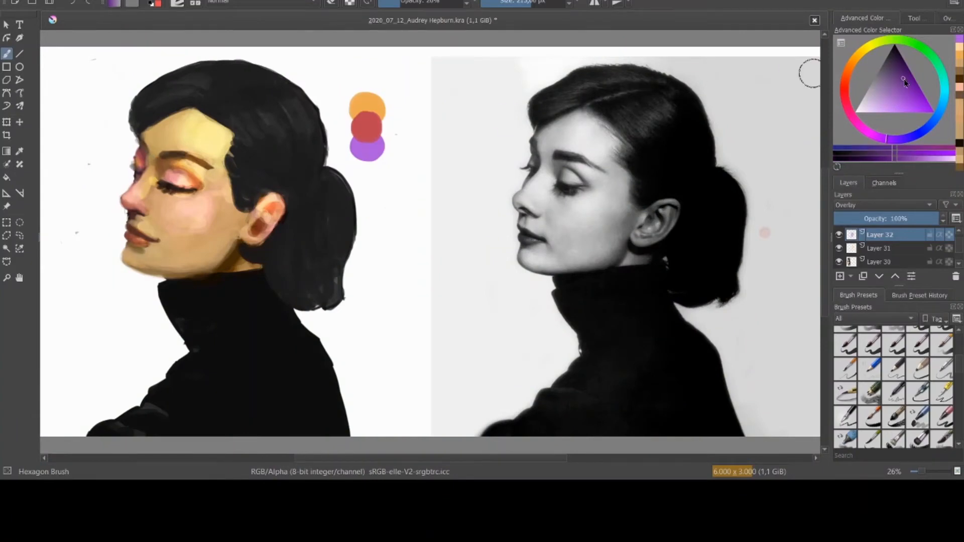
pyautogui.click(902, 80)
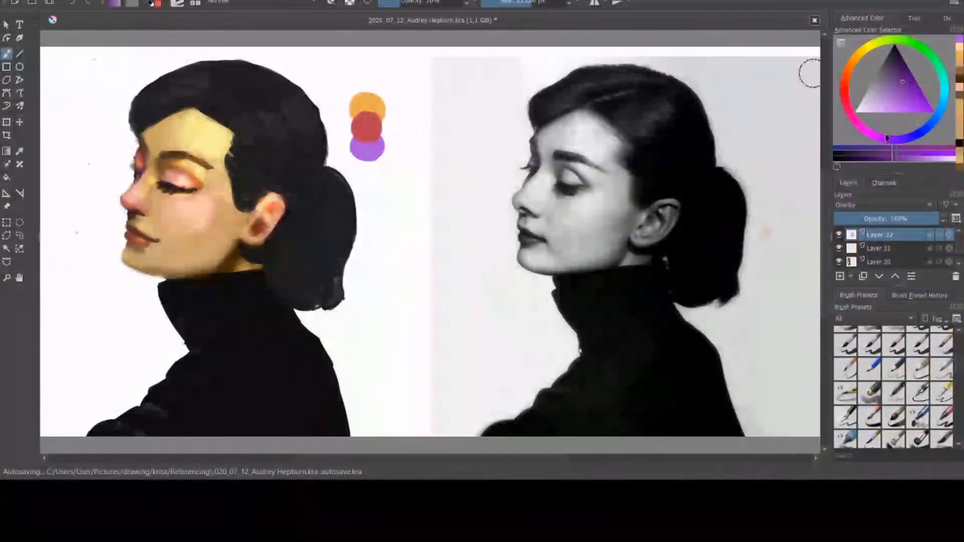
pyautogui.moveTo(159, 155); pyautogui.dragTo(163, 160)
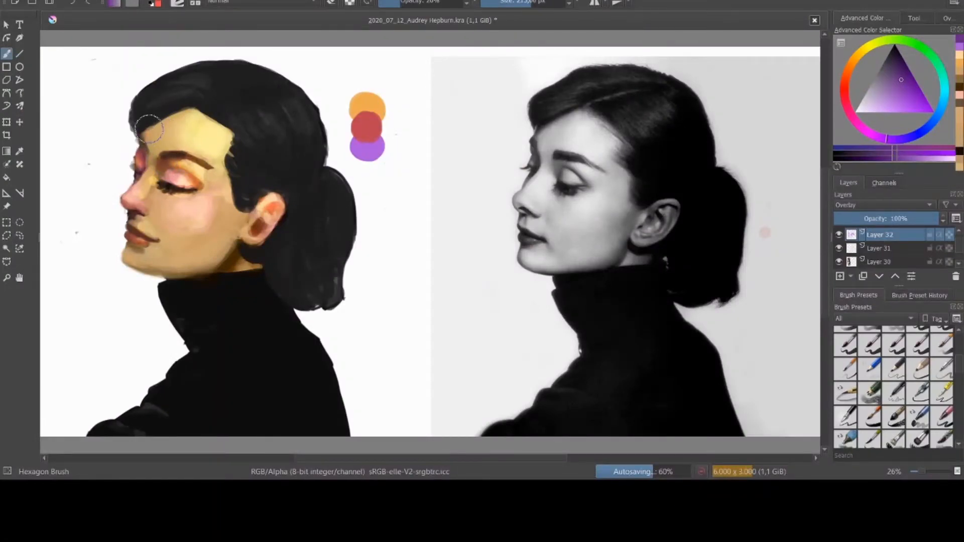
pyautogui.moveTo(150, 129); pyautogui.dragTo(203, 114)
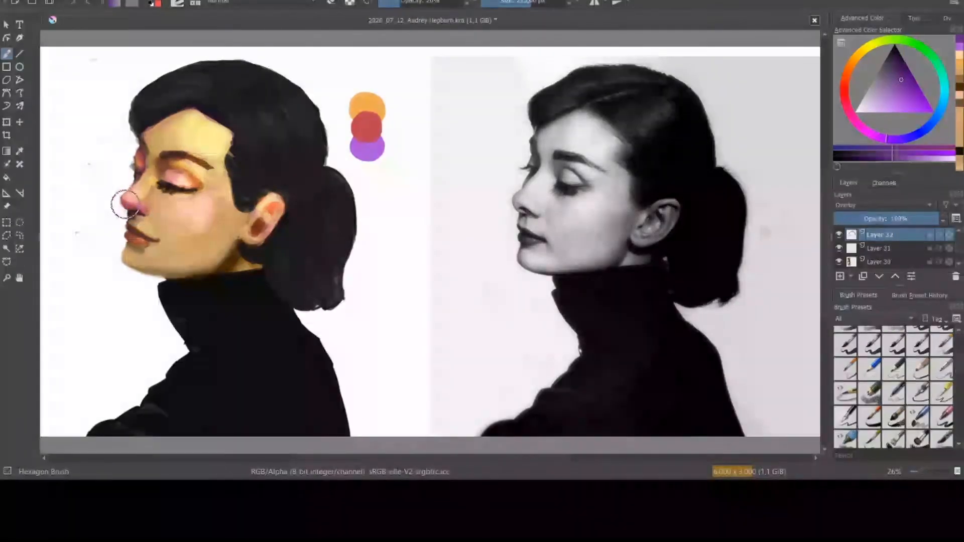
# Step: Shade the chin, the underside of the jaw and the area in front of the ear with dark purple
pyautogui.moveTo(120, 243); pyautogui.dragTo(123, 250)
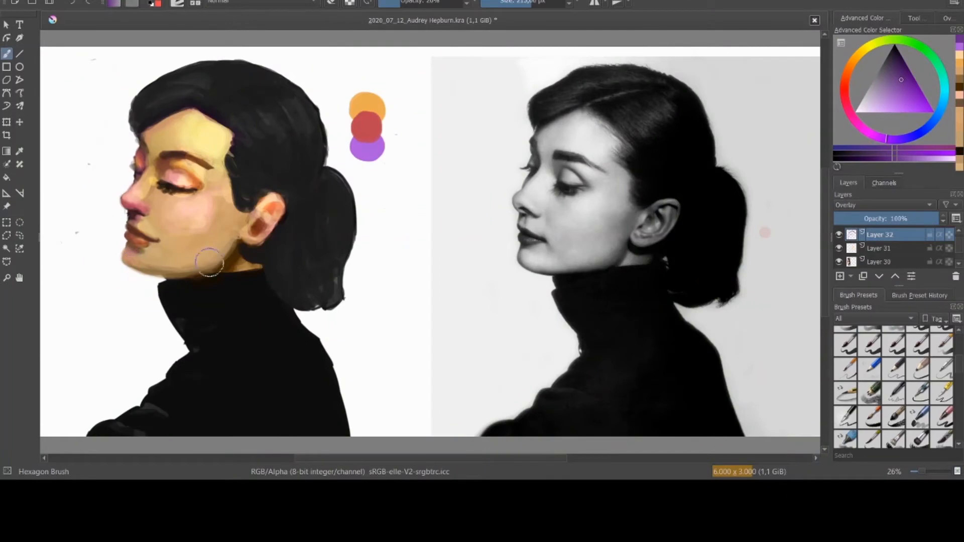
pyautogui.moveTo(229, 269)
pyautogui.mouseDown()
pyautogui.moveTo(240, 258)
pyautogui.moveTo(232, 269)
pyautogui.moveTo(179, 279)
pyautogui.mouseUp()
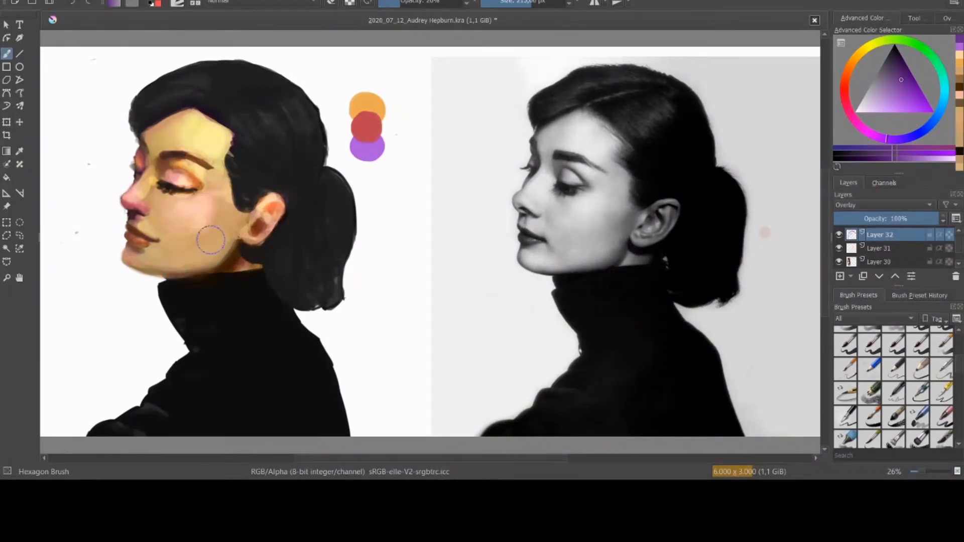
pyautogui.moveTo(252, 238)
pyautogui.mouseDown()
pyautogui.moveTo(256, 226)
pyautogui.moveTo(234, 219)
pyautogui.mouseUp()
# Step: Enlarge the brush, glaze the lower cheek with purple and soften the glaze with the eraser
pyautogui.press(']')
pyautogui.press(']')
pyautogui.press(']')
pyautogui.press(']')
pyautogui.press(']')
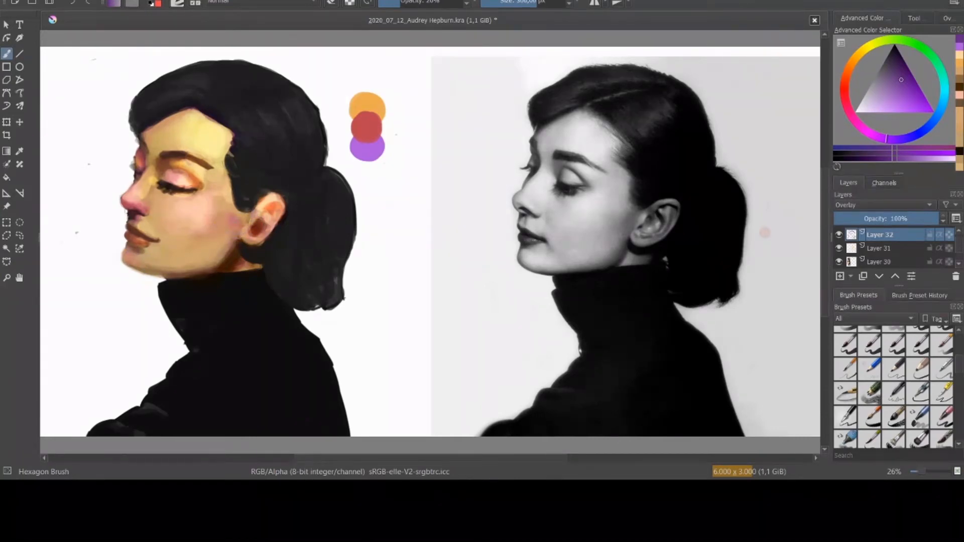
pyautogui.moveTo(211, 232); pyautogui.dragTo(185, 238)
pyautogui.moveTo(186, 238); pyautogui.dragTo(205, 228)
pyautogui.press('e')
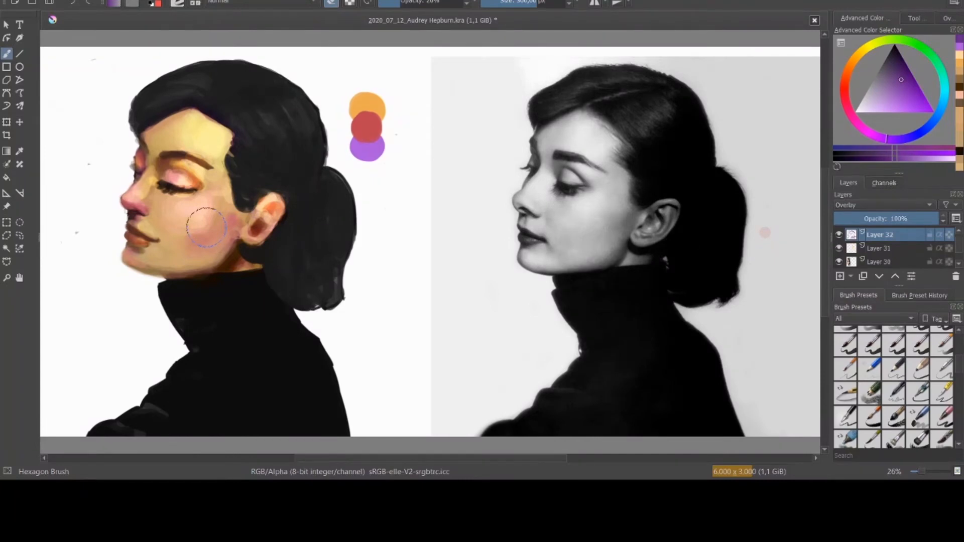
pyautogui.press('e')
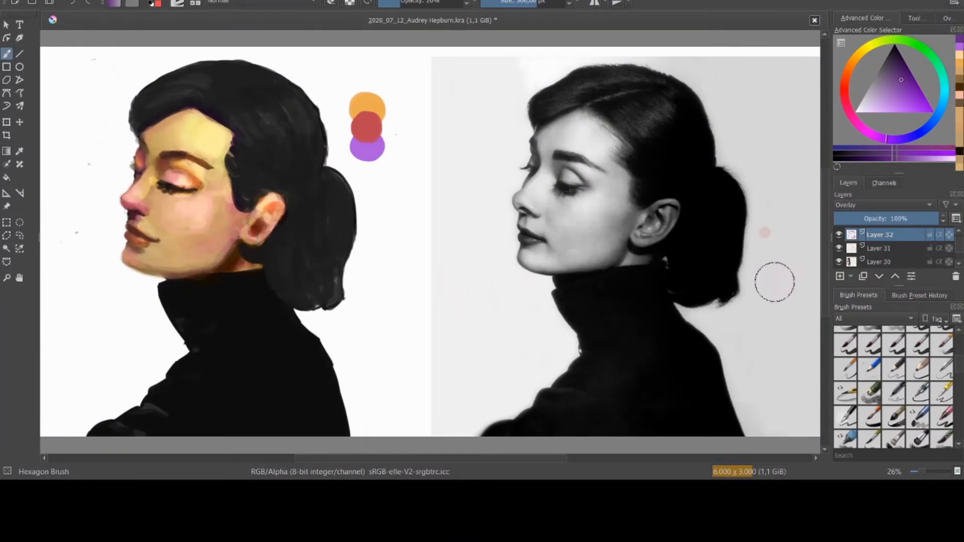
# Step: Add a new paint layer above Layer 32, sample an eyelid shadow tone and set up a smaller, more opaque brush
pyautogui.click(840, 277)
pyautogui.keyDown('ctrl'); pyautogui.click(170, 167); pyautogui.keyUp('ctrl')
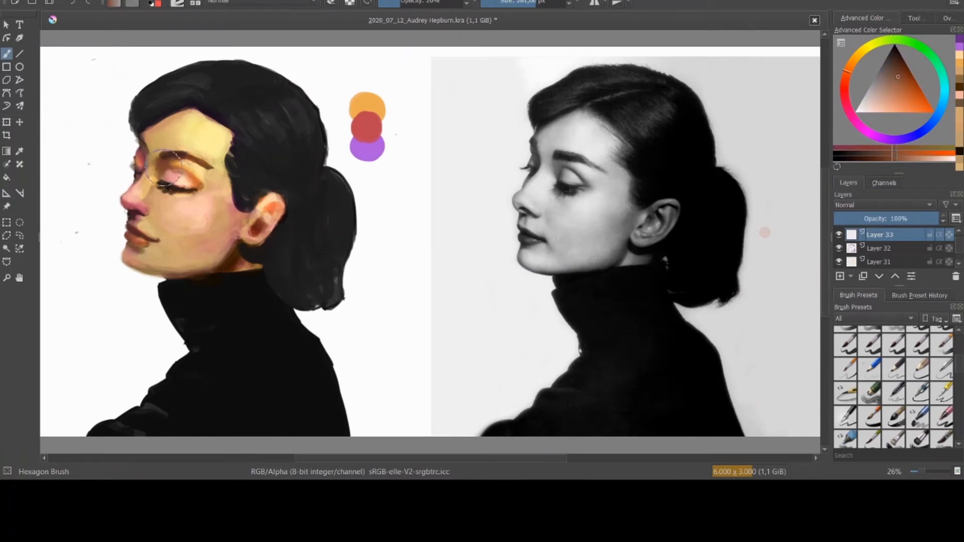
pyautogui.press('[')
pyautogui.press('[')
pyautogui.press('[')
pyautogui.press('[')
pyautogui.press('o')
pyautogui.press('o')
# Step: Blend the inner part of the near eyelid on Layer 33 with pink and orange tones sampled from it
pyautogui.click(165, 168)
pyautogui.keyDown('ctrl'); pyautogui.click(176, 169); pyautogui.keyUp('ctrl')
pyautogui.moveTo(175, 174)
pyautogui.mouseDown()
pyautogui.moveTo(160, 183)
pyautogui.moveTo(179, 170)
pyautogui.mouseUp()
pyautogui.keyDown('ctrl'); pyautogui.click(168, 175); pyautogui.keyUp('ctrl')
pyautogui.keyDown('ctrl'); pyautogui.click(164, 181); pyautogui.keyUp('ctrl')
pyautogui.keyDown('ctrl'); pyautogui.click(168, 173); pyautogui.keyUp('ctrl')
pyautogui.keyDown('ctrl'); pyautogui.click(211, 197); pyautogui.keyUp('ctrl')
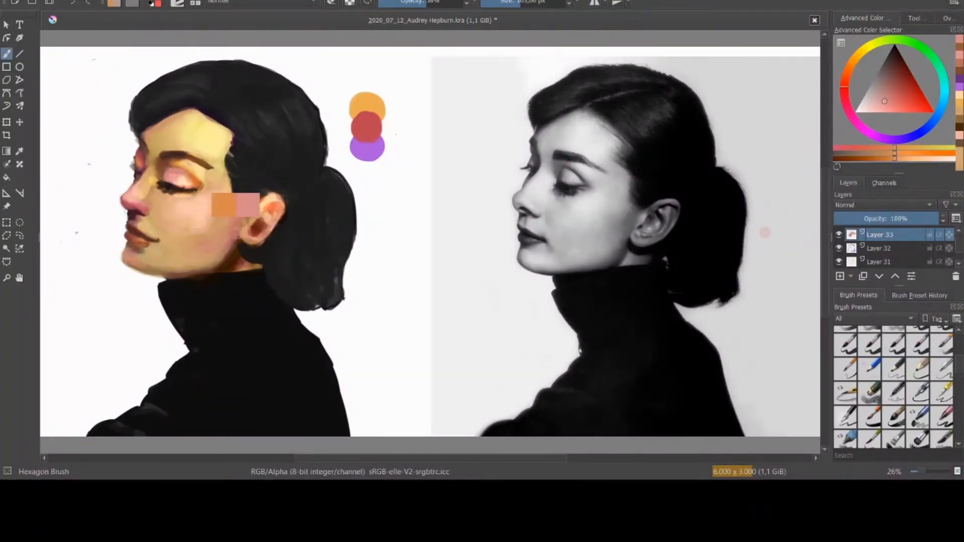
# Step: Paint the near eyelid crease and the far eye socket with sampled orange and brown tones
pyautogui.keyDown('ctrl'); pyautogui.click(163, 165); pyautogui.keyUp('ctrl')
pyautogui.moveTo(171, 164); pyautogui.dragTo(187, 168)
pyautogui.keyDown('ctrl'); pyautogui.click(177, 169); pyautogui.keyUp('ctrl')
pyautogui.keyDown('ctrl'); pyautogui.click(177, 166); pyautogui.keyUp('ctrl')
pyautogui.moveTo(134, 153); pyautogui.dragTo(135, 164)
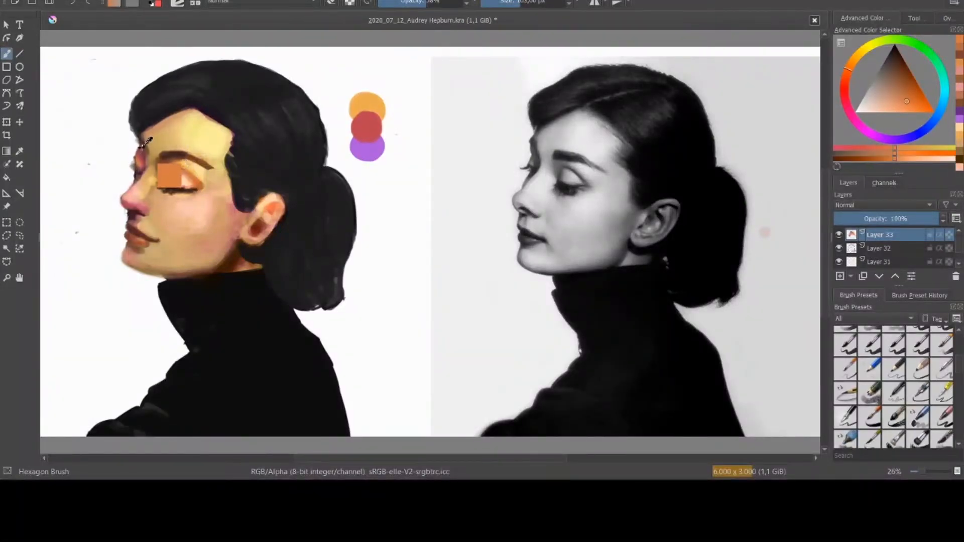
pyautogui.keyDown('ctrl'); pyautogui.click(146, 144); pyautogui.keyUp('ctrl')
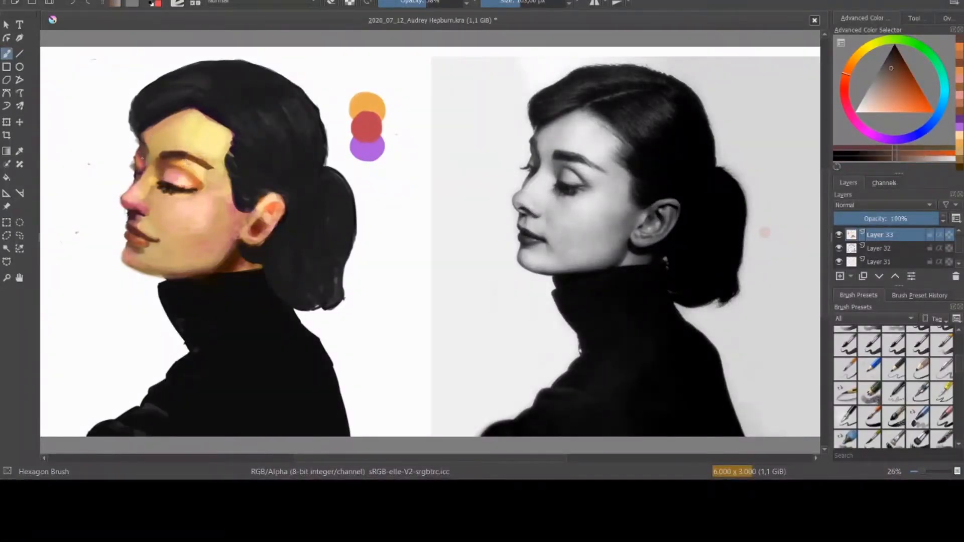
pyautogui.keyDown('ctrl'); pyautogui.click(174, 162); pyautogui.keyUp('ctrl')
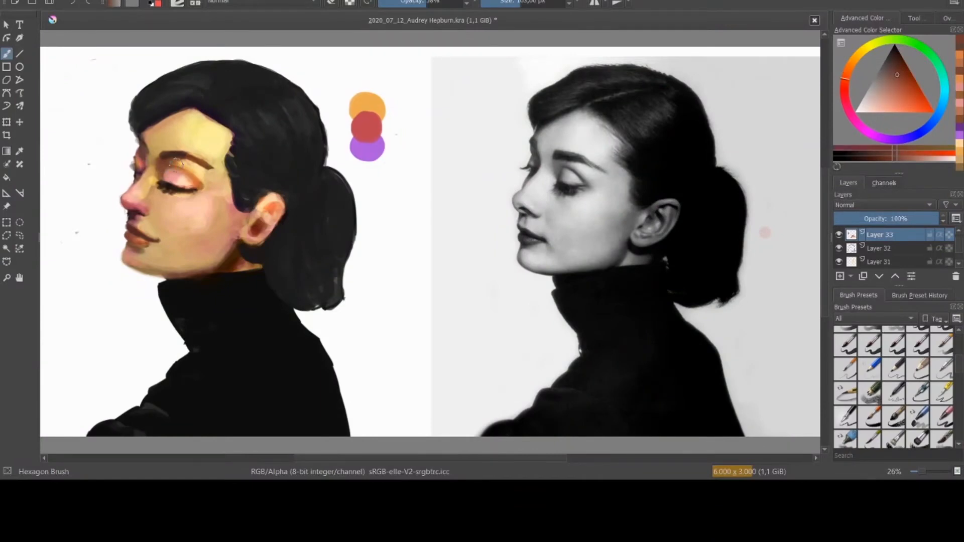
# Step: Refine the area between the near eyebrow and eyelid with sampled skin and brow tones
pyautogui.moveTo(169, 159); pyautogui.dragTo(182, 170)
pyautogui.keyDown('ctrl'); pyautogui.click(176, 169); pyautogui.keyUp('ctrl')
pyautogui.keyDown('ctrl'); pyautogui.click(162, 131); pyautogui.keyUp('ctrl')
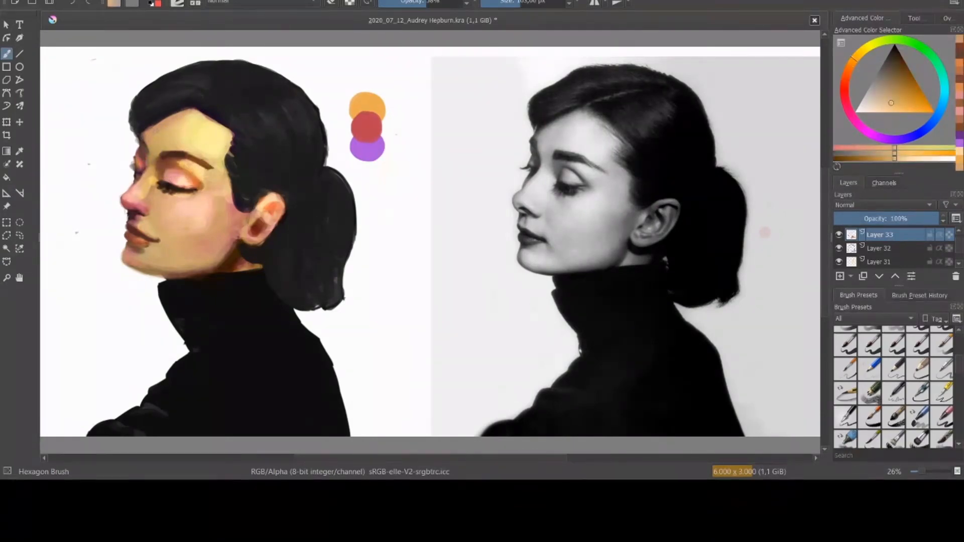
pyautogui.keyDown('ctrl'); pyautogui.click(173, 151); pyautogui.keyUp('ctrl')
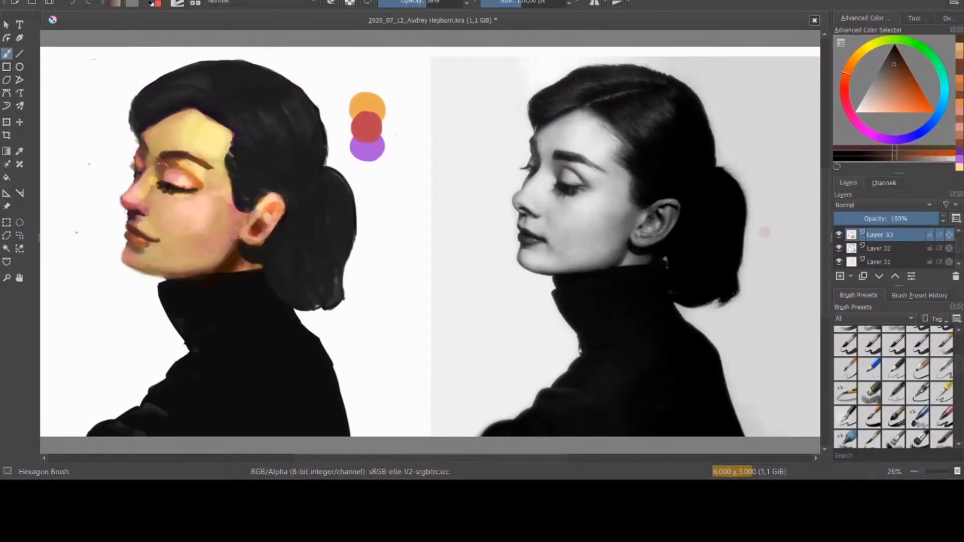
pyautogui.moveTo(164, 166); pyautogui.dragTo(187, 167)
pyautogui.press(']')
# Step: Blend the inner corner of the near eye and the side of the nose with sampled skin tones
pyautogui.keyDown('ctrl'); pyautogui.click(157, 178); pyautogui.keyUp('ctrl')
pyautogui.keyDown('ctrl'); pyautogui.click(167, 179); pyautogui.keyUp('ctrl')
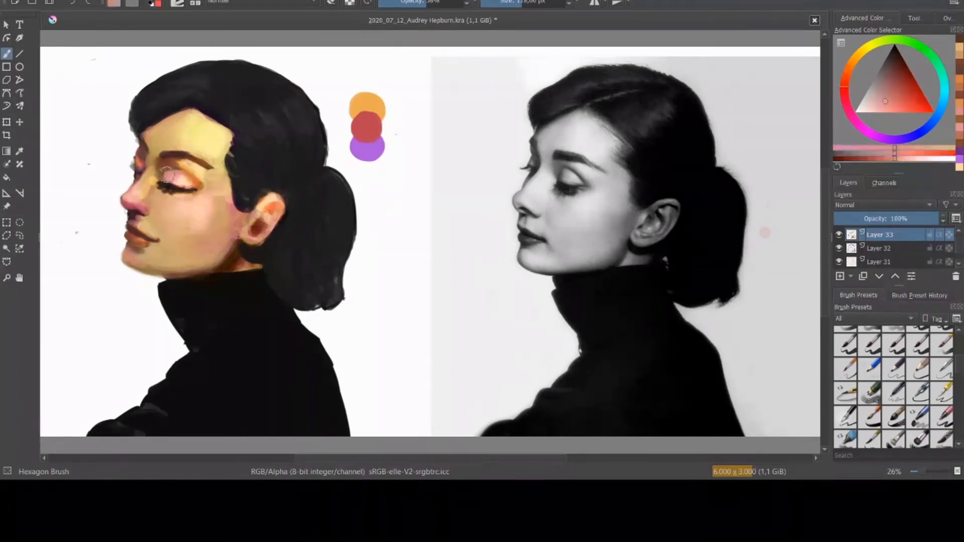
pyautogui.keyDown('ctrl'); pyautogui.click(194, 173); pyautogui.keyUp('ctrl')
pyautogui.keyDown('ctrl'); pyautogui.click(157, 174); pyautogui.keyUp('ctrl')
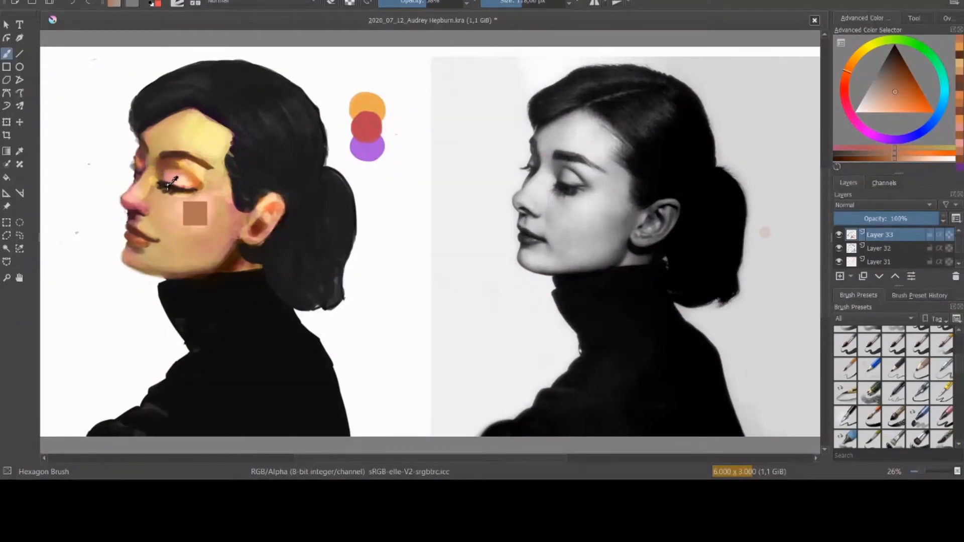
pyautogui.keyDown('ctrl'); pyautogui.click(167, 186); pyautogui.keyUp('ctrl')
pyautogui.keyDown('ctrl'); pyautogui.click(149, 201); pyautogui.keyUp('ctrl')
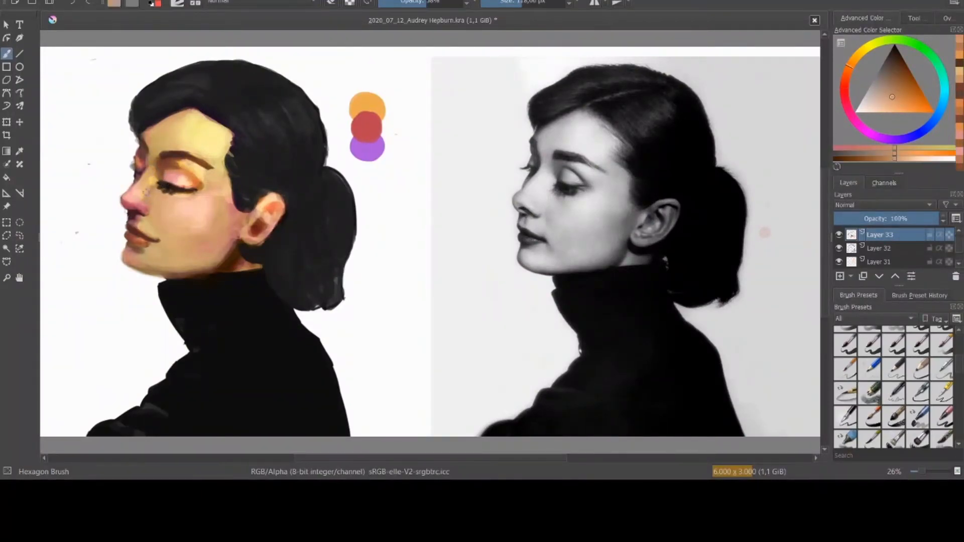
pyautogui.keyDown('ctrl'); pyautogui.click(152, 177); pyautogui.keyUp('ctrl')
pyautogui.keyDown('ctrl'); pyautogui.click(149, 184); pyautogui.keyUp('ctrl')
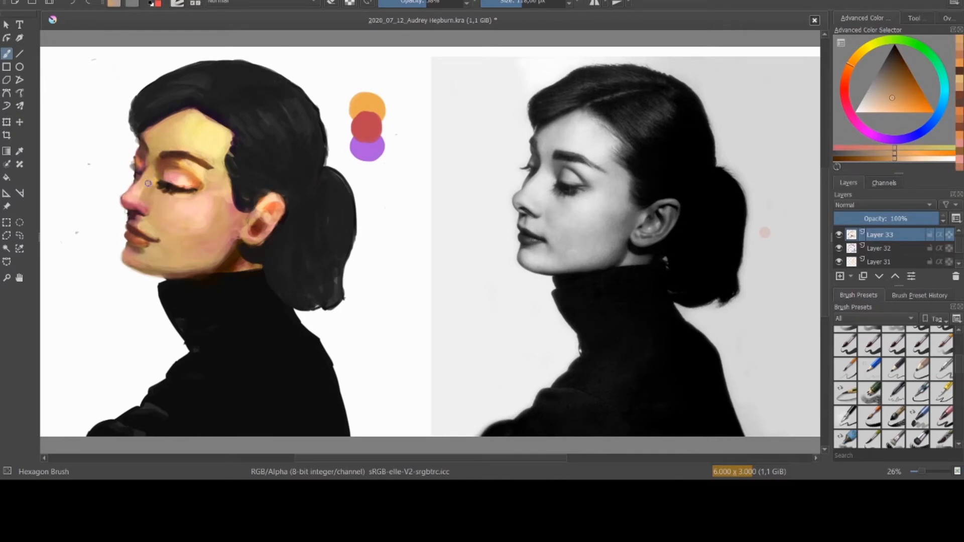
# Step: Touch up the side of the nose and the start of the near eyebrow with sampled tones, using 29% opacity for the brow
pyautogui.keyDown('ctrl'); pyautogui.click(142, 194); pyautogui.keyUp('ctrl')
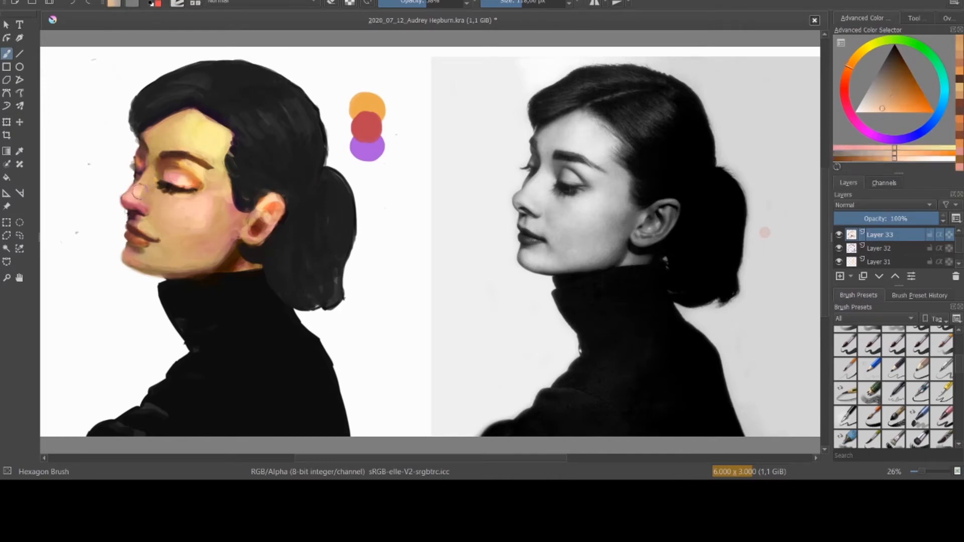
pyautogui.keyDown('ctrl'); pyautogui.click(143, 194); pyautogui.keyUp('ctrl')
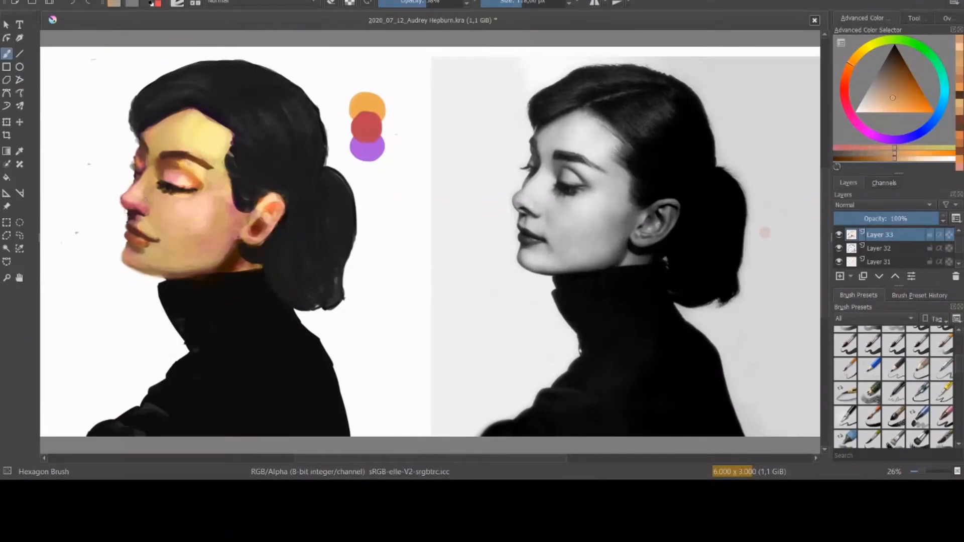
pyautogui.keyDown('ctrl'); pyautogui.click(160, 163); pyautogui.keyUp('ctrl')
pyautogui.press(']')
pyautogui.click(403, 2)
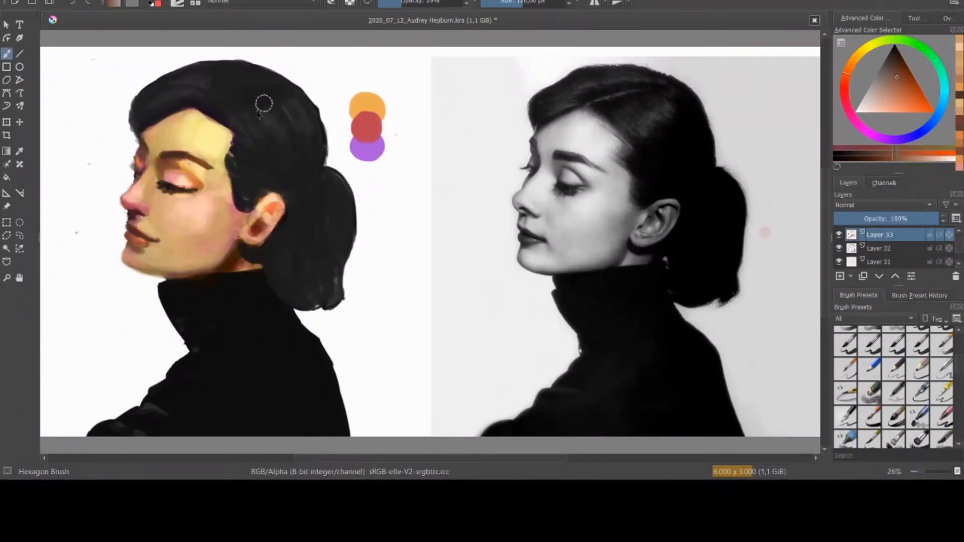
pyautogui.press(']')
pyautogui.press(']')
pyautogui.press(']')
pyautogui.press(']')
pyautogui.moveTo(145, 150); pyautogui.dragTo(160, 161)
# Step: Soften the inner end of the near eyebrow and the nose bridge with sampled skin and brow tones
pyautogui.keyDown('ctrl'); pyautogui.click(153, 152); pyautogui.keyUp('ctrl')
pyautogui.keyDown('ctrl'); pyautogui.click(149, 170); pyautogui.keyUp('ctrl')
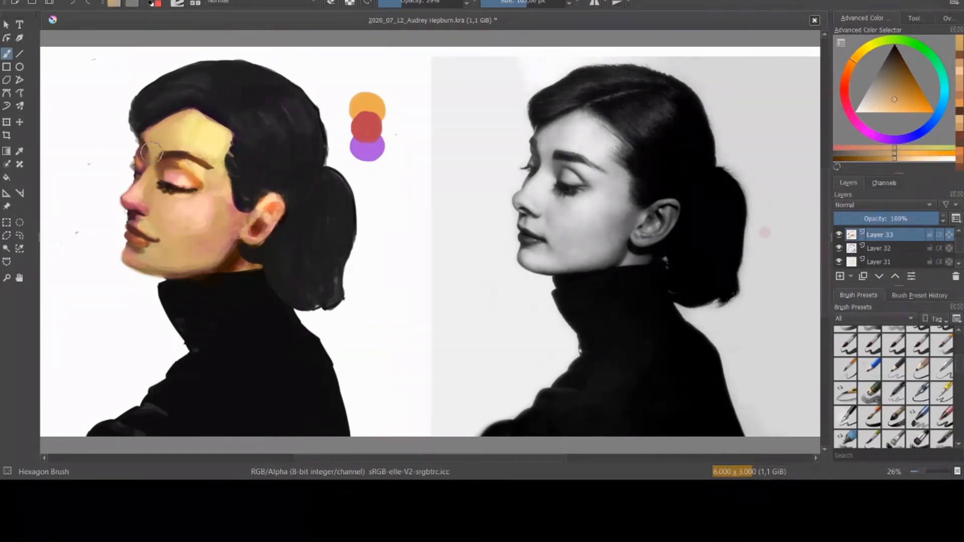
pyautogui.keyDown('ctrl'); pyautogui.click(165, 158); pyautogui.keyUp('ctrl')
pyautogui.moveTo(170, 161); pyautogui.dragTo(168, 165)
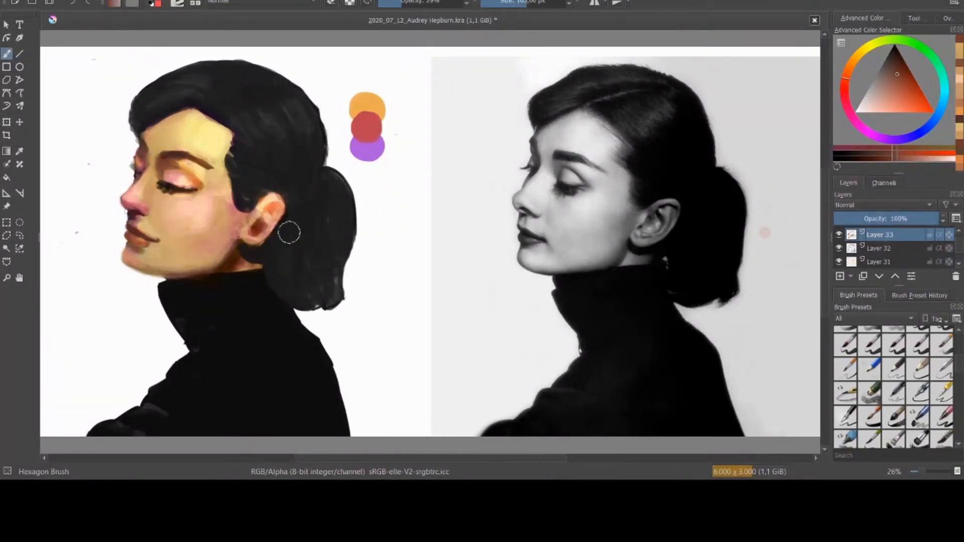
# Step: Blend the tip of the nose with pink and skin tones sampled from around it
pyautogui.keyDown('ctrl'); pyautogui.click(141, 194); pyautogui.keyUp('ctrl')
pyautogui.moveTo(121, 199)
pyautogui.mouseDown()
pyautogui.moveTo(83, 199)
pyautogui.moveTo(127, 199)
pyautogui.mouseUp()
pyautogui.keyDown('ctrl'); pyautogui.click(134, 205); pyautogui.keyUp('ctrl')
pyautogui.keyDown('ctrl'); pyautogui.click(125, 201); pyautogui.keyUp('ctrl')
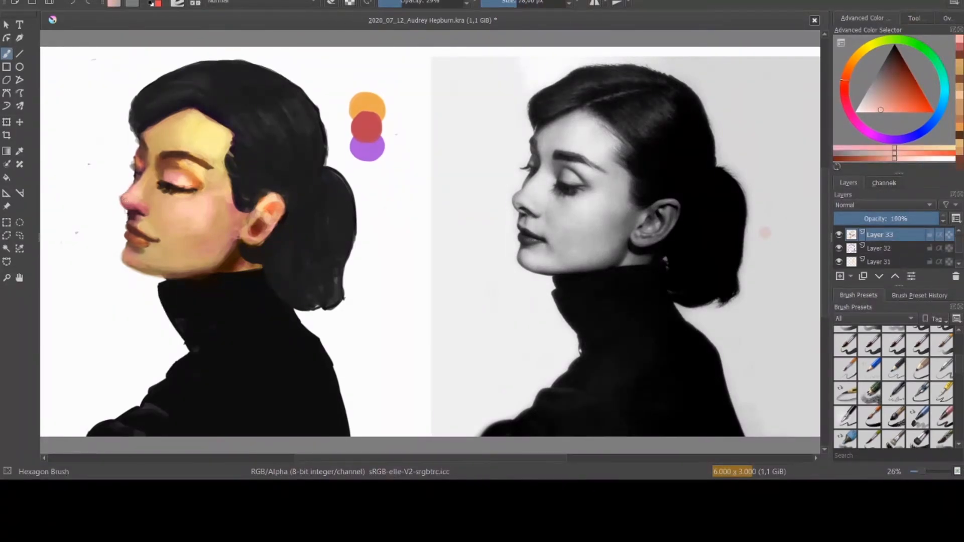
# Step: Blend the temple beside the near eye's outer corner with sampled skin tones
pyautogui.keyDown('ctrl'); pyautogui.click(214, 202); pyautogui.keyUp('ctrl')
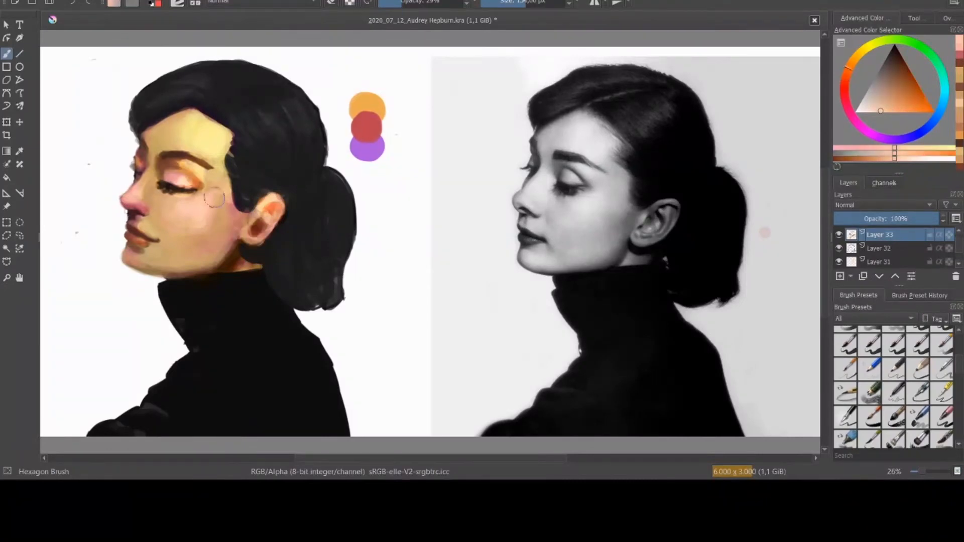
pyautogui.keyDown('ctrl'); pyautogui.click(207, 176); pyautogui.keyUp('ctrl')
pyautogui.moveTo(209, 178); pyautogui.dragTo(217, 188)
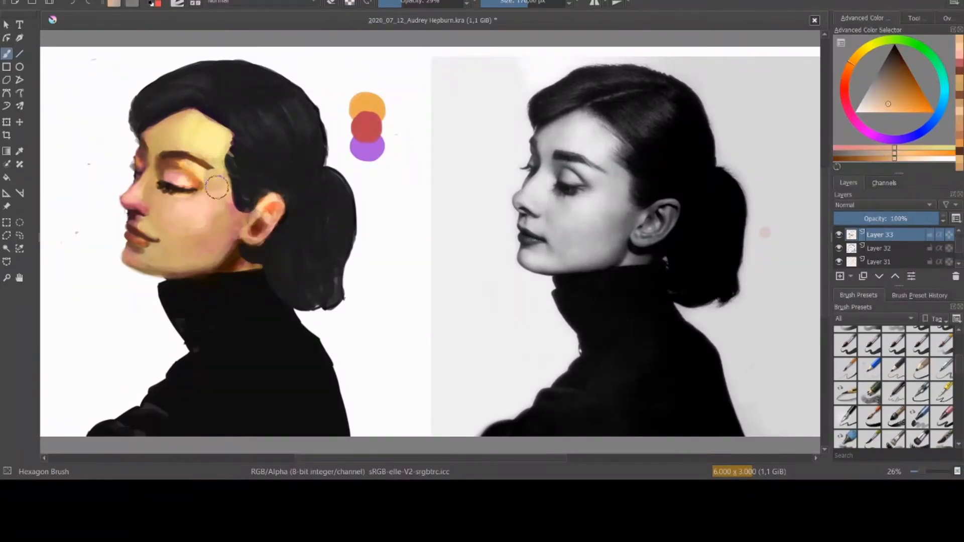
# Step: Smooth the cheek from the mouth toward the ear with sampled light skin and pink tones
pyautogui.keyDown('ctrl'); pyautogui.click(159, 221); pyautogui.keyUp('ctrl')
pyautogui.moveTo(159, 217)
pyautogui.mouseDown()
pyautogui.moveTo(211, 226)
pyautogui.moveTo(177, 214)
pyautogui.moveTo(206, 210)
pyautogui.mouseUp()
pyautogui.keyDown('ctrl'); pyautogui.click(205, 220); pyautogui.keyUp('ctrl')
pyautogui.keyDown('ctrl'); pyautogui.click(212, 219); pyautogui.keyUp('ctrl')
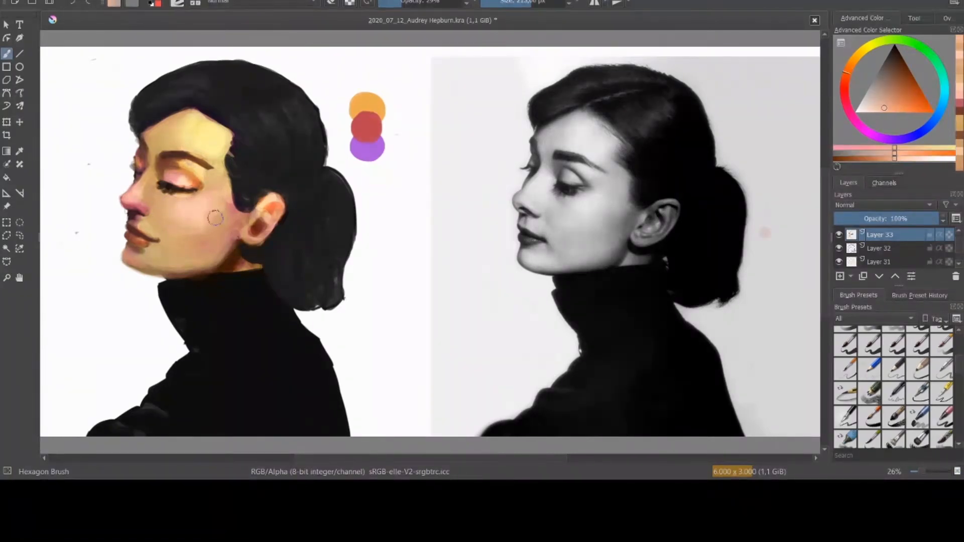
pyautogui.keyDown('ctrl'); pyautogui.click(209, 146); pyautogui.keyUp('ctrl')
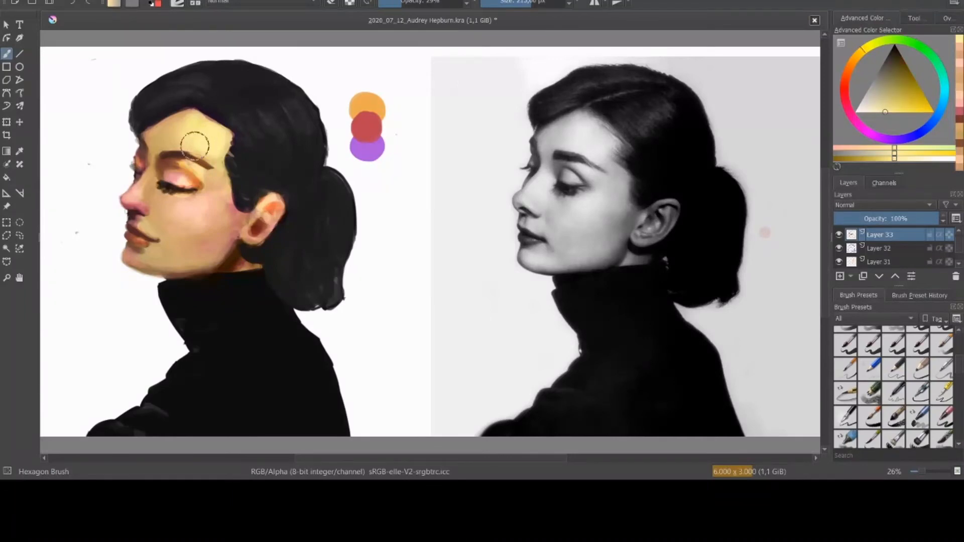
pyautogui.moveTo(194, 162); pyautogui.dragTo(205, 174)
pyautogui.hotkey('ctrl', 'z')
# Step: Blend the chin and the area below the lips with a sampled skin tone
pyautogui.moveTo(144, 261); pyautogui.dragTo(136, 260)
pyautogui.keyDown('ctrl'); pyautogui.click(142, 261); pyautogui.keyUp('ctrl')
pyautogui.moveTo(143, 262)
pyautogui.mouseDown()
pyautogui.moveTo(219, 261)
pyautogui.moveTo(126, 264)
pyautogui.moveTo(187, 266)
pyautogui.moveTo(158, 233)
pyautogui.mouseUp()
# Step: Smooth the jaw and the back of the cheek in front of the ear with a larger brush and sampled tones
pyautogui.keyDown('ctrl'); pyautogui.click(200, 261); pyautogui.keyUp('ctrl')
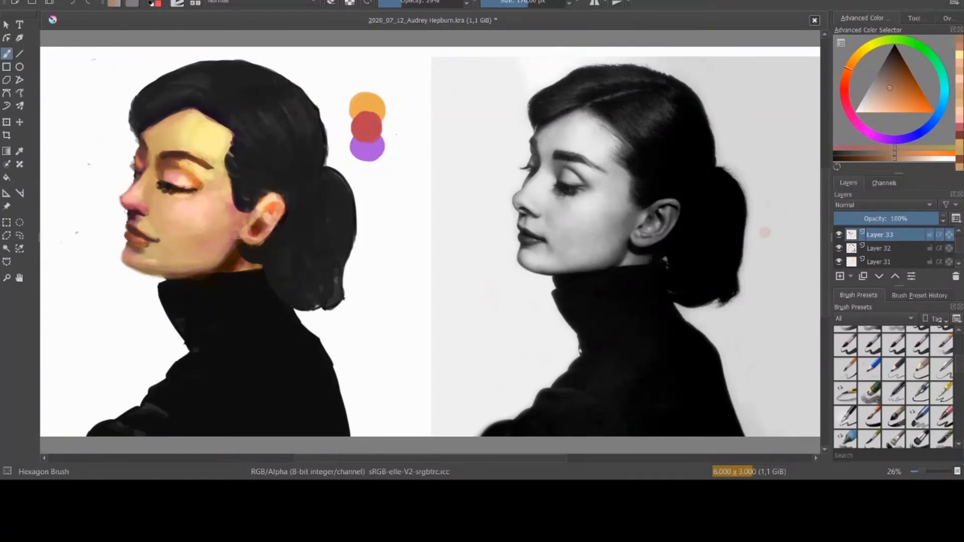
pyautogui.keyDown('ctrl'); pyautogui.click(217, 242); pyautogui.keyUp('ctrl')
pyautogui.press(']')
pyautogui.press(']')
pyautogui.moveTo(215, 238)
pyautogui.mouseDown()
pyautogui.moveTo(234, 232)
pyautogui.moveTo(224, 211)
pyautogui.mouseUp()
pyautogui.keyDown('ctrl'); pyautogui.click(230, 217); pyautogui.keyUp('ctrl')
pyautogui.keyDown('ctrl'); pyautogui.click(219, 208); pyautogui.keyUp('ctrl')
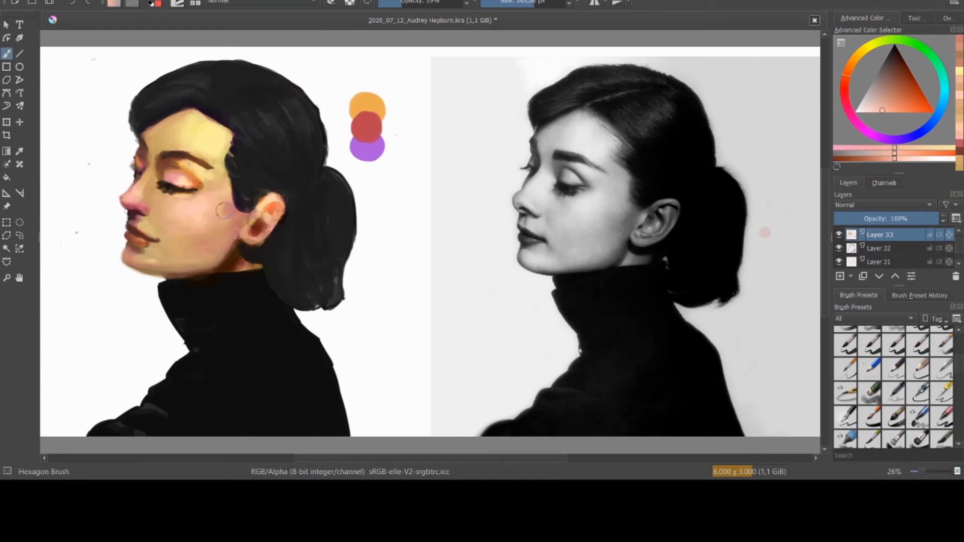
# Step: Blend the skin between the near eyebrow's tail and the temple with sampled orange tones
pyautogui.keyDown('ctrl'); pyautogui.click(211, 184); pyautogui.keyUp('ctrl')
pyautogui.moveTo(211, 185); pyautogui.dragTo(201, 172)
pyautogui.keyDown('ctrl'); pyautogui.click(200, 176); pyautogui.keyUp('ctrl')
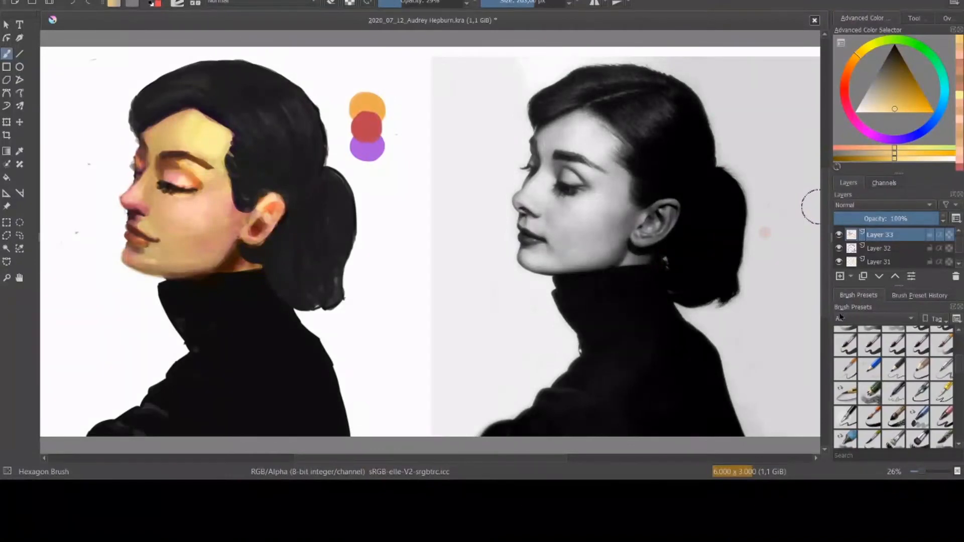
# Step: Add a layer above Layer 33 and erase the stray pink spot beside the reference photo's hair, checking Layers 32, 31 and 30
pyautogui.click(839, 278)
pyautogui.click(873, 250)
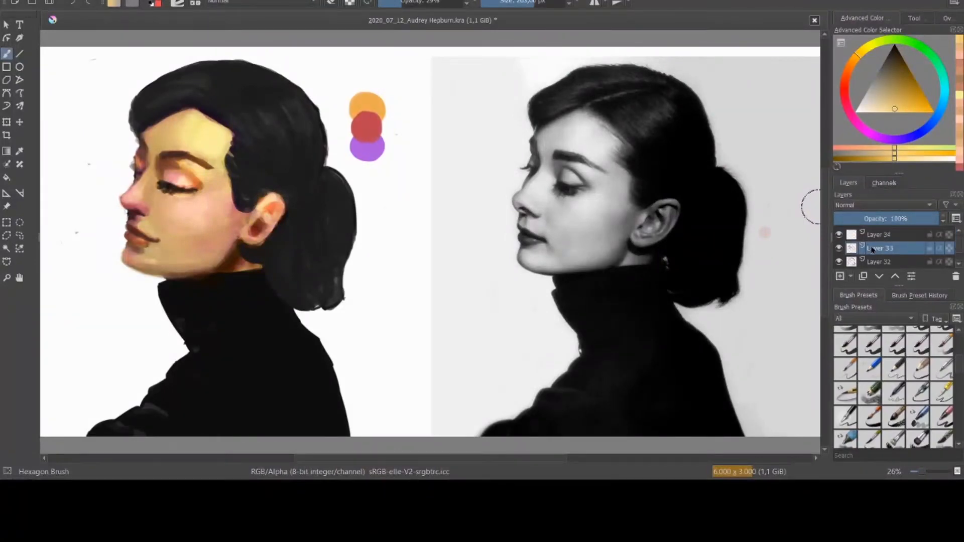
pyautogui.click(879, 262)
pyautogui.press('e')
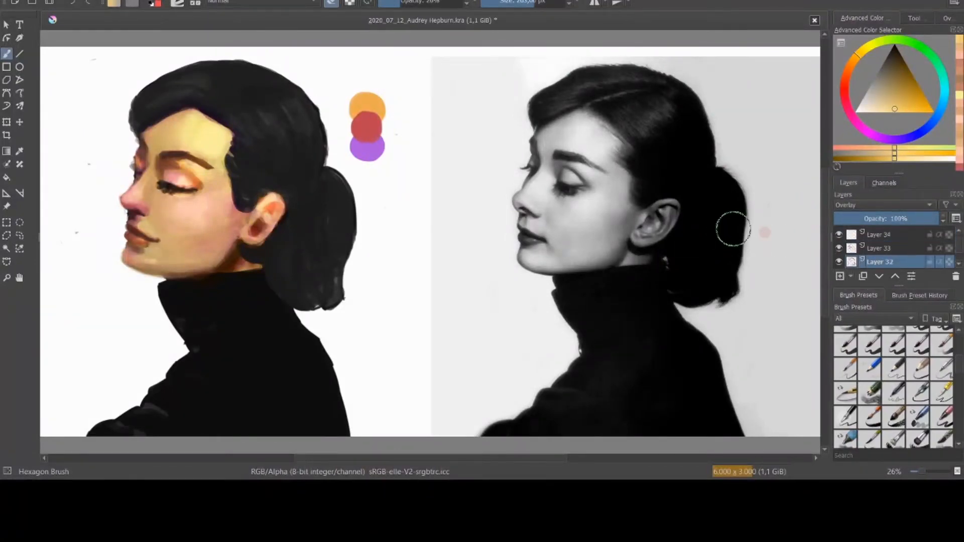
pyautogui.press('pageup')
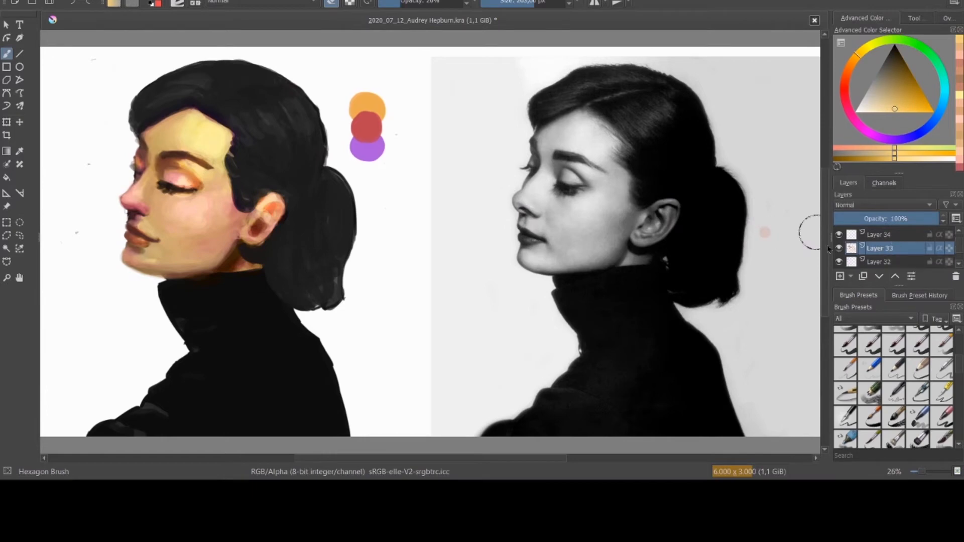
pyautogui.click(958, 264)
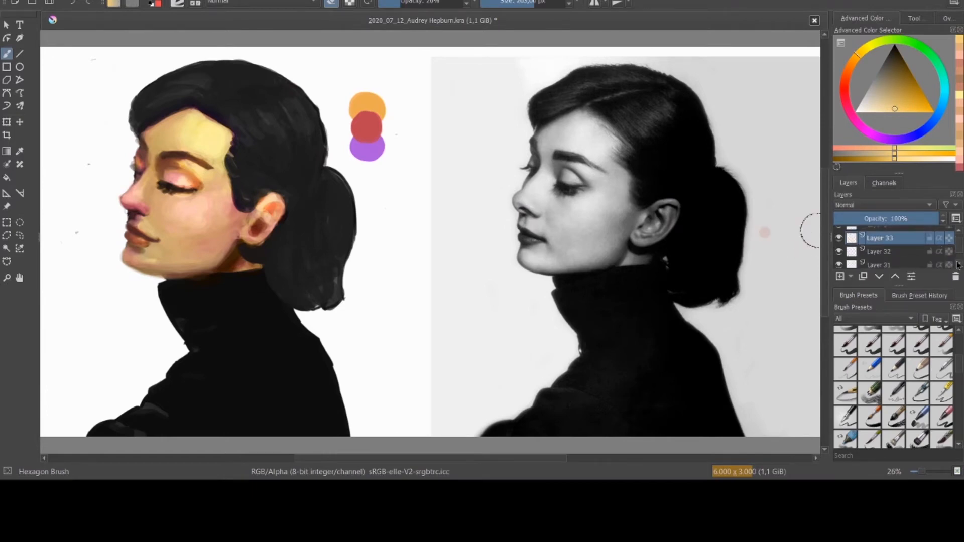
pyautogui.press('pagedown')
pyautogui.press('pagedown')
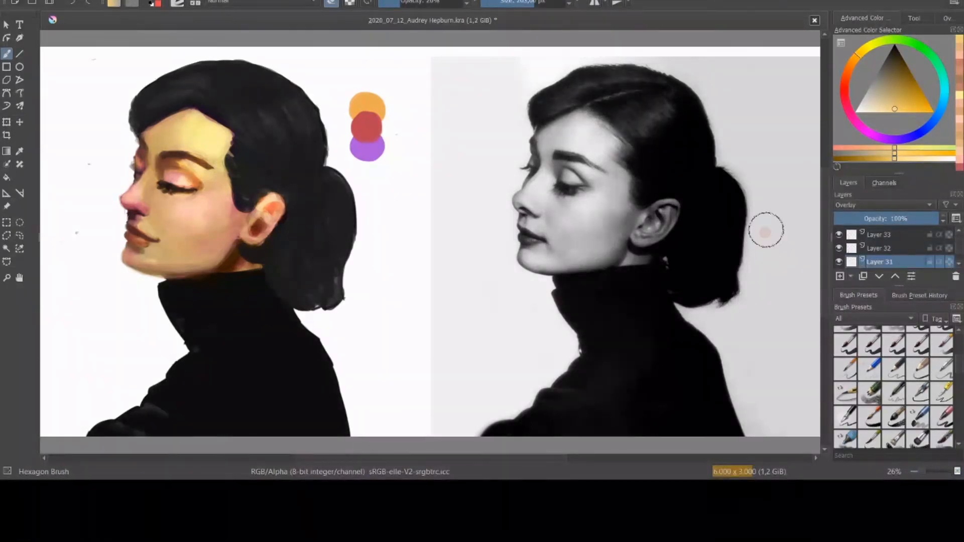
pyautogui.click(931, 266)
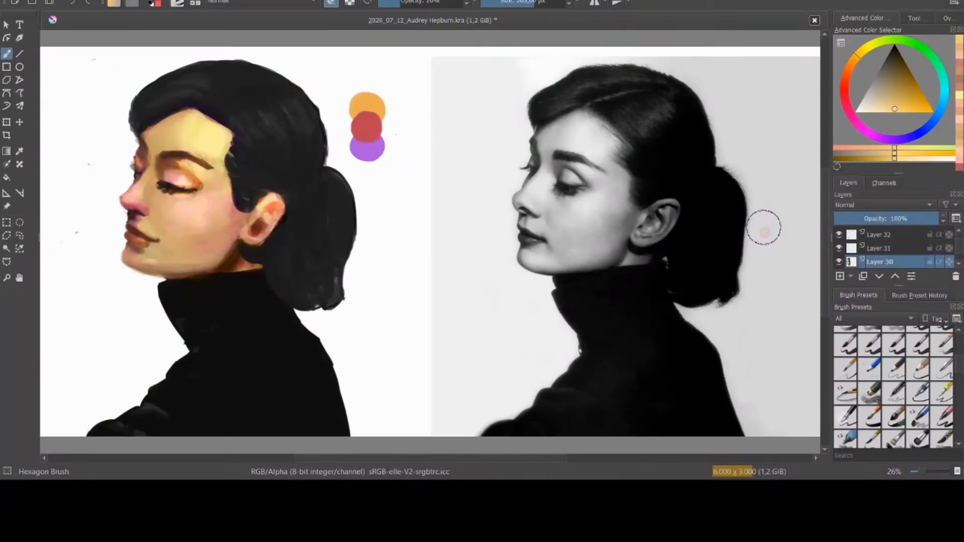
pyautogui.scroll(-3, 953, 266)
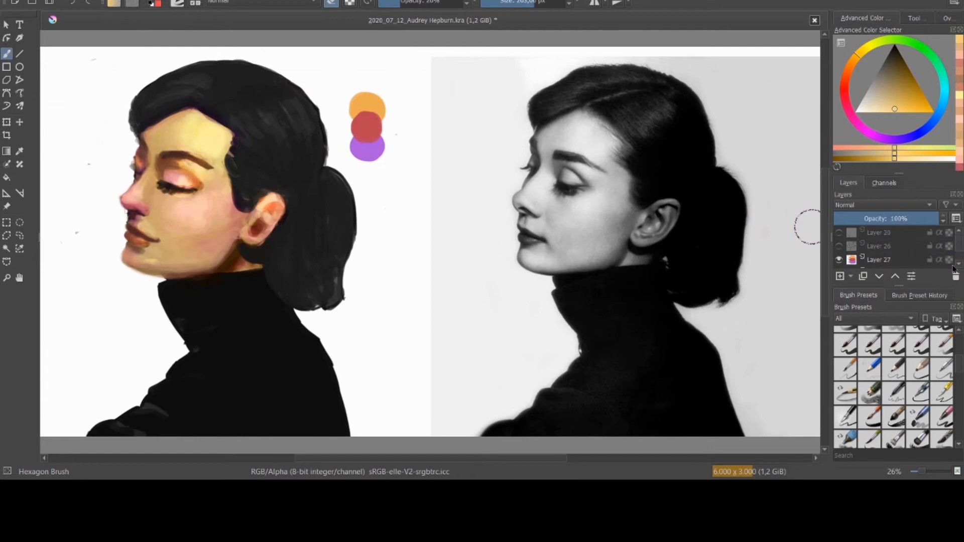
# Step: Add a new layer below Layer 27 and set its blending mode to Overlay
pyautogui.scroll(-1, 887, 265)
pyautogui.click(878, 263)
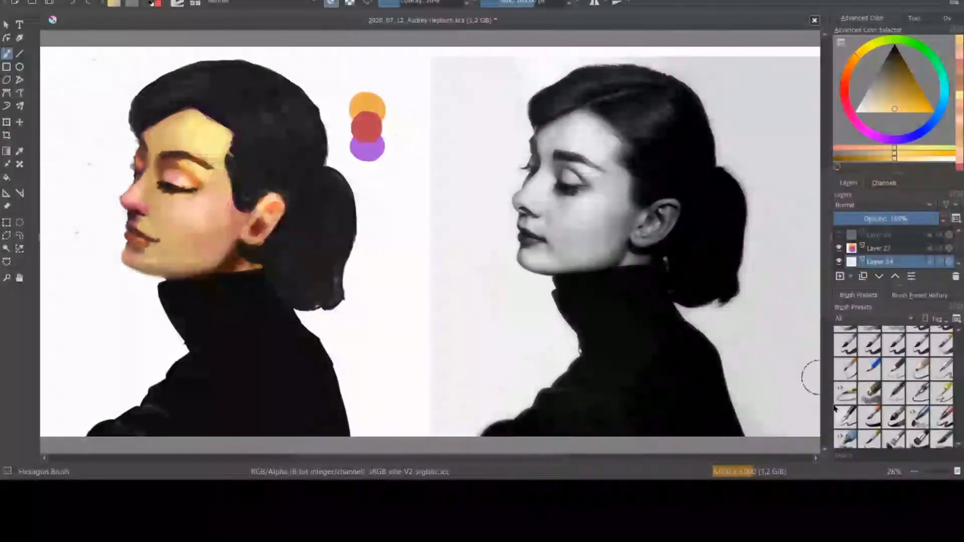
pyautogui.click(838, 276)
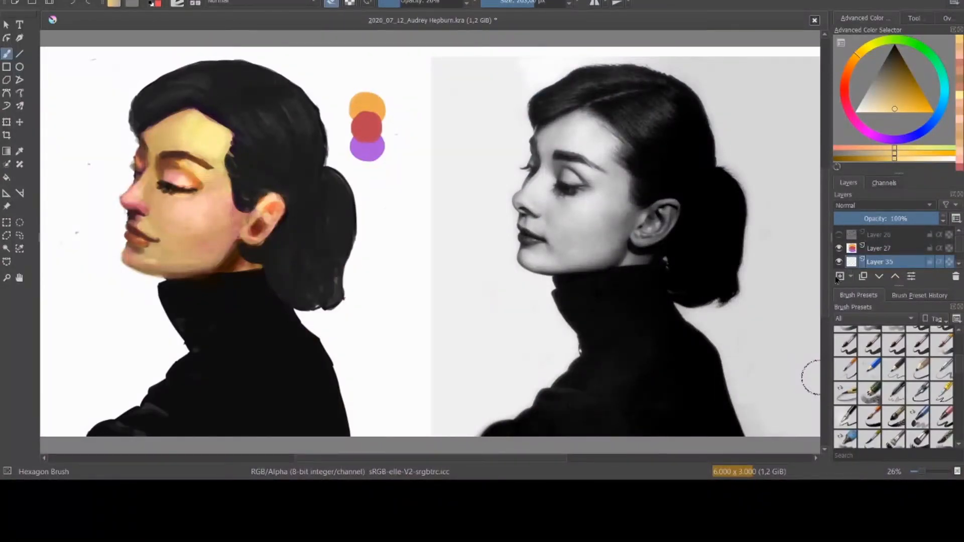
pyautogui.click(842, 327)
# Step: Glaze the nose tip and the hair edge above the forehead with a muted blue on the Overlay layer
pyautogui.click(944, 102)
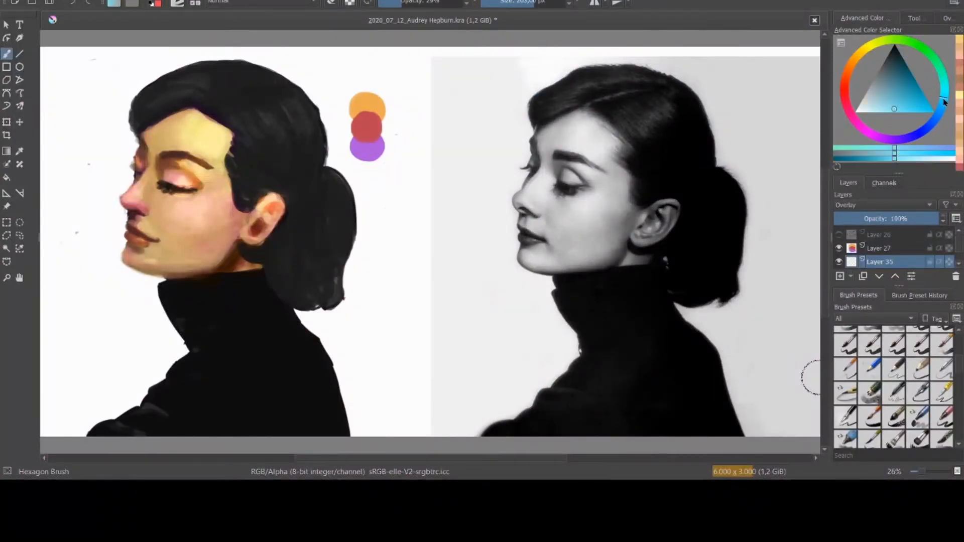
pyautogui.click(895, 99)
pyautogui.press('[')
pyautogui.press('[')
pyautogui.press('[')
pyautogui.press('[')
pyautogui.moveTo(125, 197); pyautogui.dragTo(128, 193)
pyautogui.moveTo(146, 136)
pyautogui.mouseDown()
pyautogui.moveTo(156, 128)
pyautogui.moveTo(141, 136)
pyautogui.moveTo(139, 114)
pyautogui.mouseUp()
# Step: Glaze the chin and the underside of the jaw with the muted blue
pyautogui.press(']')
pyautogui.press(']')
pyautogui.press(']')
pyautogui.press('[')
pyautogui.press('[')
pyautogui.moveTo(125, 254); pyautogui.dragTo(134, 268)
pyautogui.moveTo(221, 263)
pyautogui.mouseDown()
pyautogui.moveTo(237, 251)
pyautogui.moveTo(231, 267)
pyautogui.moveTo(186, 269)
pyautogui.mouseUp()
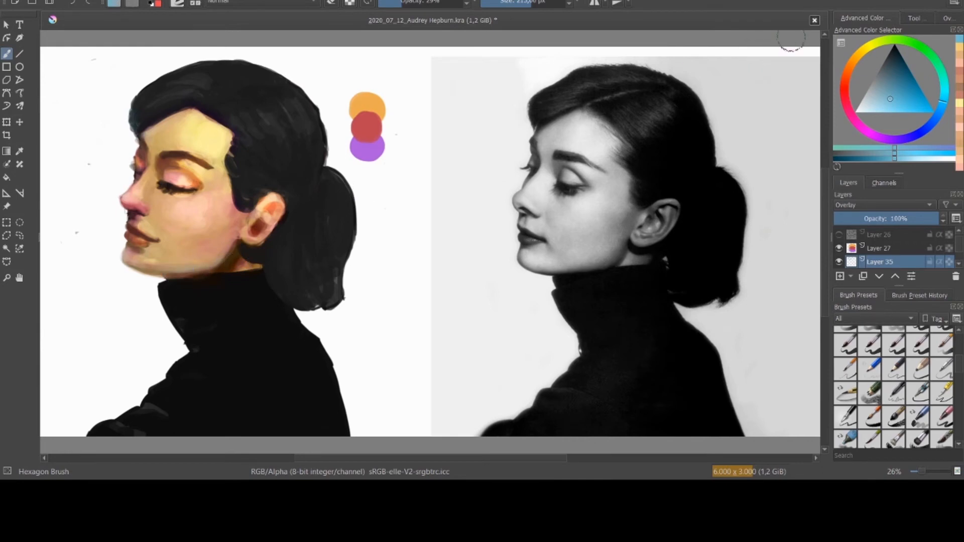
# Step: Glaze a lighter blue along the jawline, inside the ear and on the side of the nose
pyautogui.click(877, 113)
pyautogui.moveTo(250, 254)
pyautogui.mouseDown()
pyautogui.moveTo(220, 271)
pyautogui.moveTo(156, 268)
pyautogui.moveTo(110, 236)
pyautogui.moveTo(140, 261)
pyautogui.mouseUp()
pyautogui.moveTo(264, 204)
pyautogui.mouseDown()
pyautogui.moveTo(269, 234)
pyautogui.moveTo(276, 225)
pyautogui.mouseUp()
pyautogui.moveTo(139, 192)
pyautogui.mouseDown()
pyautogui.moveTo(130, 192)
pyautogui.moveTo(141, 189)
pyautogui.mouseUp()
# Step: Glaze the forehead with the light blue and erase the excess
pyautogui.press('e')
pyautogui.press('e')
pyautogui.moveTo(185, 126)
pyautogui.mouseDown()
pyautogui.moveTo(187, 146)
pyautogui.moveTo(191, 125)
pyautogui.moveTo(192, 137)
pyautogui.moveTo(186, 126)
pyautogui.moveTo(165, 153)
pyautogui.moveTo(199, 182)
pyautogui.moveTo(182, 166)
pyautogui.moveTo(181, 145)
pyautogui.mouseUp()
pyautogui.press('e')
pyautogui.press('e')
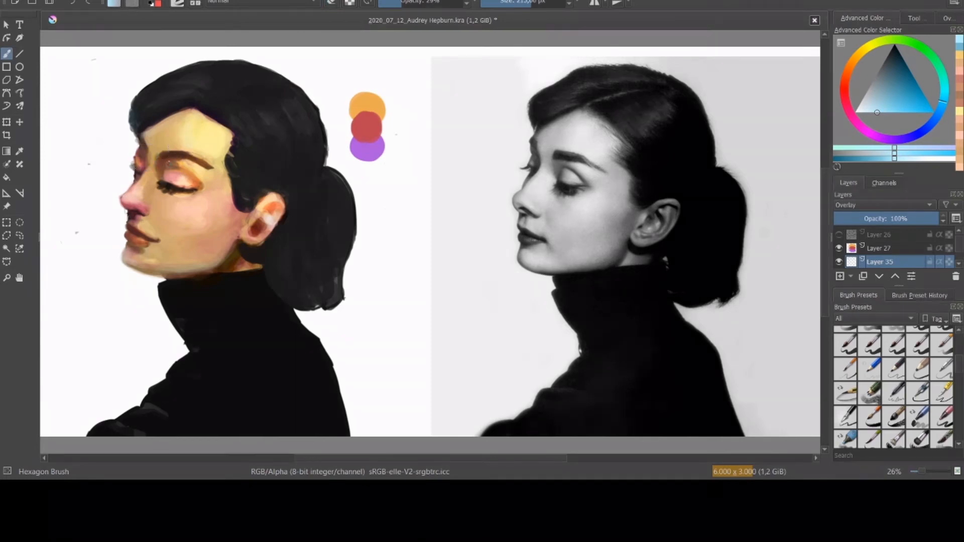
# Step: Refine the light blue glaze on the near eyelid, alternating between painting and erasing
pyautogui.press('e')
pyautogui.press('e')
pyautogui.press('e')
pyautogui.press('e')
pyautogui.press('e')
pyautogui.press('e')
pyautogui.moveTo(170, 177); pyautogui.dragTo(177, 179)
pyautogui.press('e')
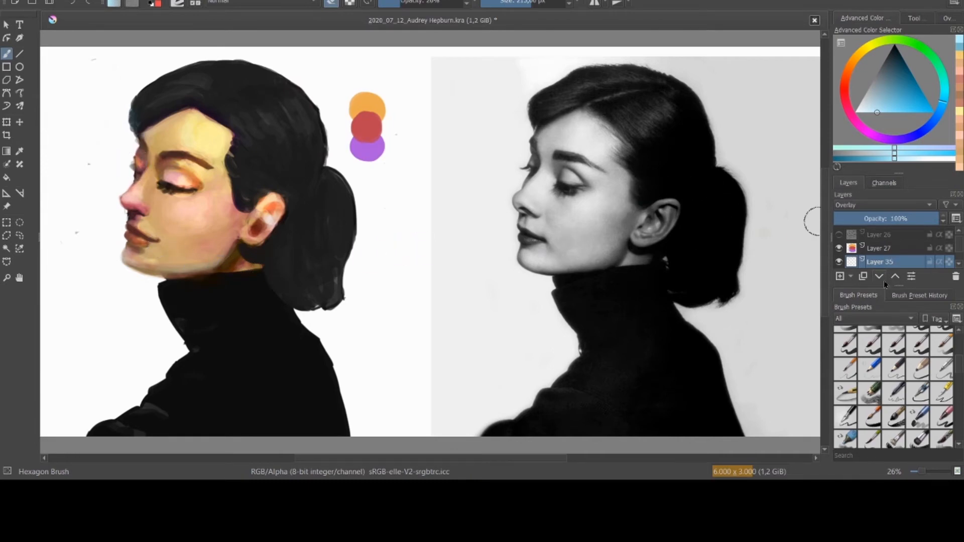
# Step: Add a new layer above Layer 35, set its blending mode to Color Dodge and choose a dark blue
pyautogui.click(839, 275)
pyautogui.hotkey('alt', 'shift', 'd')
pyautogui.moveTo(901, 91); pyautogui.dragTo(903, 83)
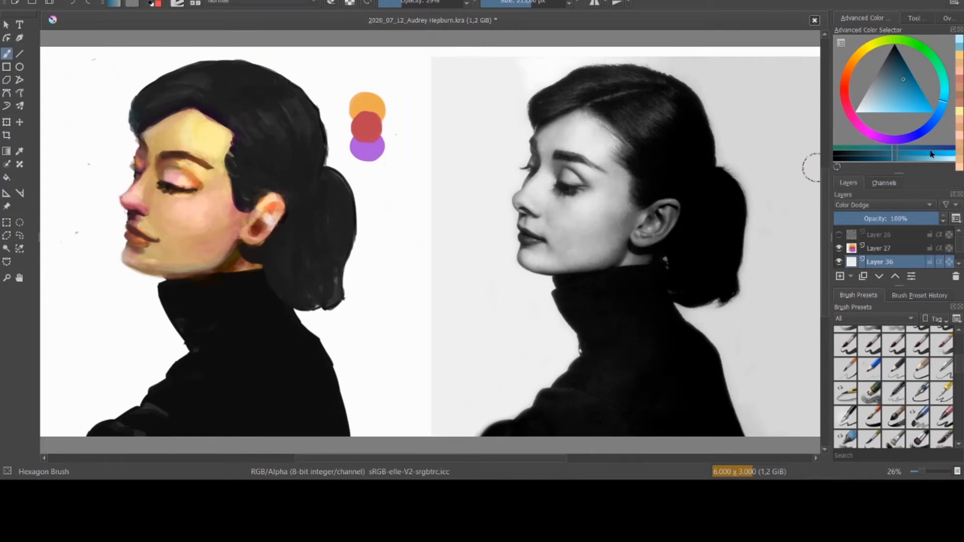
pyautogui.click(901, 79)
# Step: Brush a dark yellow glow over the near eyelid, brow, ear and hair highlights on the Color Dodge layer
pyautogui.click(869, 45)
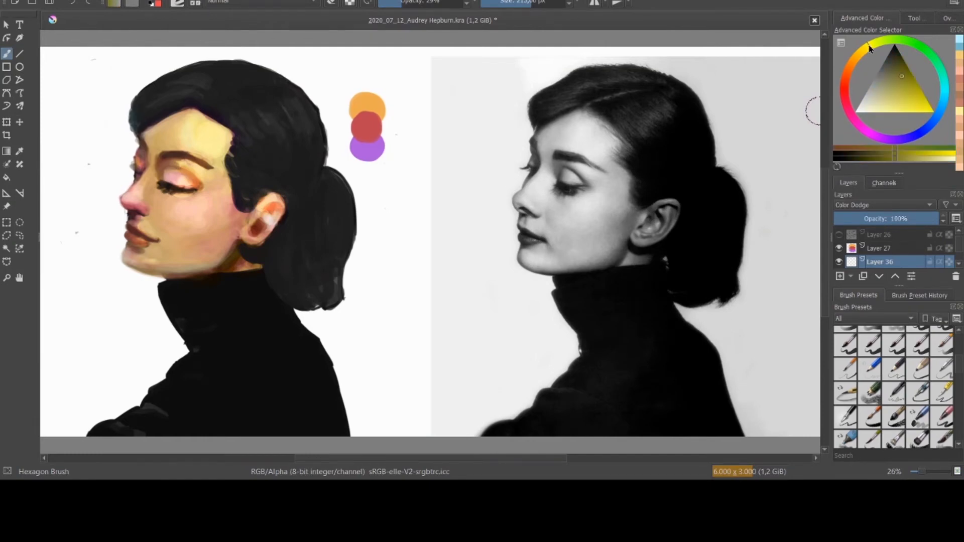
pyautogui.click(904, 82)
pyautogui.moveTo(162, 181)
pyautogui.mouseDown()
pyautogui.moveTo(200, 183)
pyautogui.moveTo(170, 186)
pyautogui.mouseUp()
pyautogui.moveTo(195, 150)
pyautogui.mouseDown()
pyautogui.moveTo(192, 161)
pyautogui.moveTo(210, 167)
pyautogui.moveTo(202, 154)
pyautogui.mouseUp()
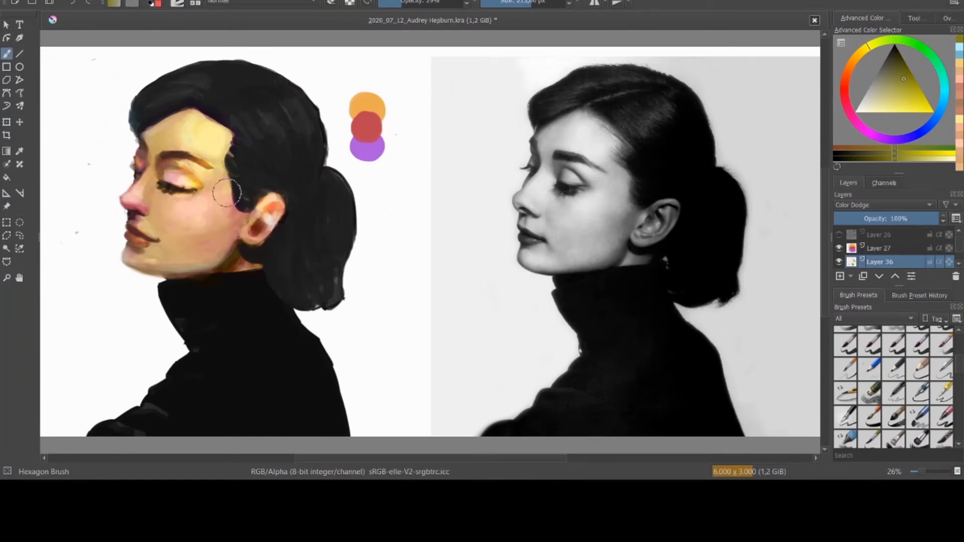
pyautogui.moveTo(268, 207); pyautogui.dragTo(274, 214)
pyautogui.moveTo(252, 245)
pyautogui.mouseDown()
pyautogui.moveTo(257, 237)
pyautogui.moveTo(221, 257)
pyautogui.moveTo(211, 241)
pyautogui.moveTo(231, 238)
pyautogui.moveTo(200, 204)
pyautogui.moveTo(212, 202)
pyautogui.moveTo(207, 211)
pyautogui.moveTo(194, 205)
pyautogui.moveTo(231, 190)
pyautogui.moveTo(224, 175)
pyautogui.moveTo(210, 195)
pyautogui.moveTo(186, 126)
pyautogui.moveTo(173, 127)
pyautogui.mouseUp()
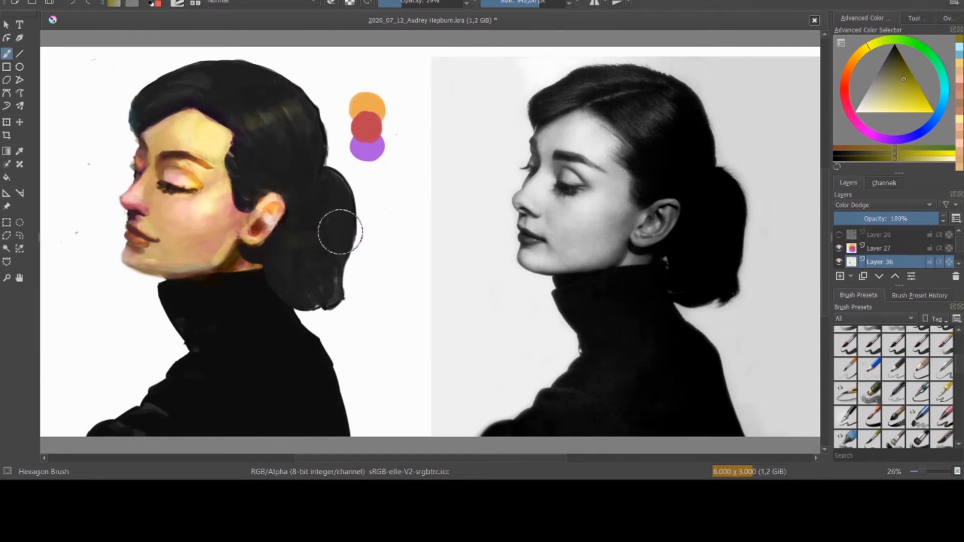
# Step: Add the dark yellow glow along the jaw with a smaller brush and erase the excess from the cheek
pyautogui.press('[')
pyautogui.press('[')
pyautogui.press('[')
pyautogui.moveTo(231, 238); pyautogui.dragTo(200, 267)
pyautogui.press('e')
pyautogui.moveTo(218, 227); pyautogui.dragTo(211, 243)
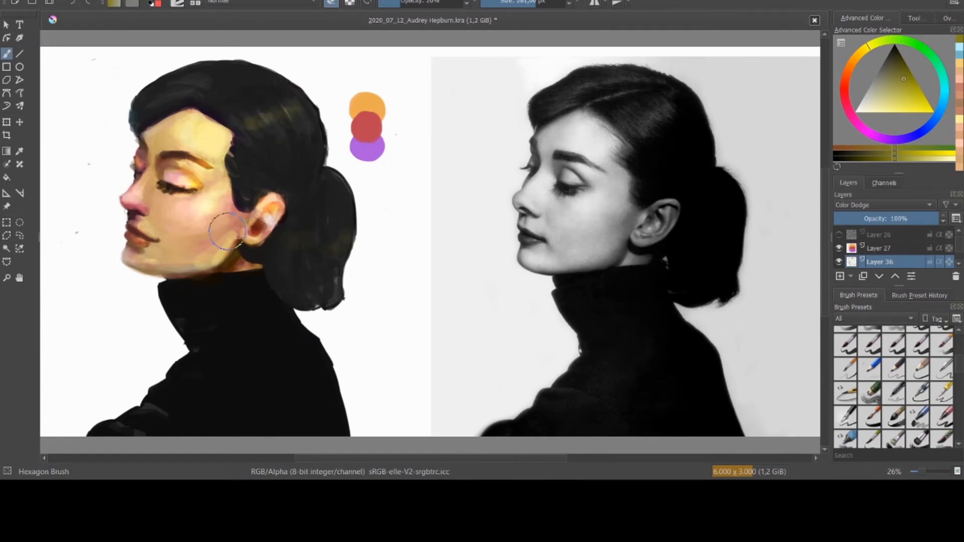
pyautogui.press('e')
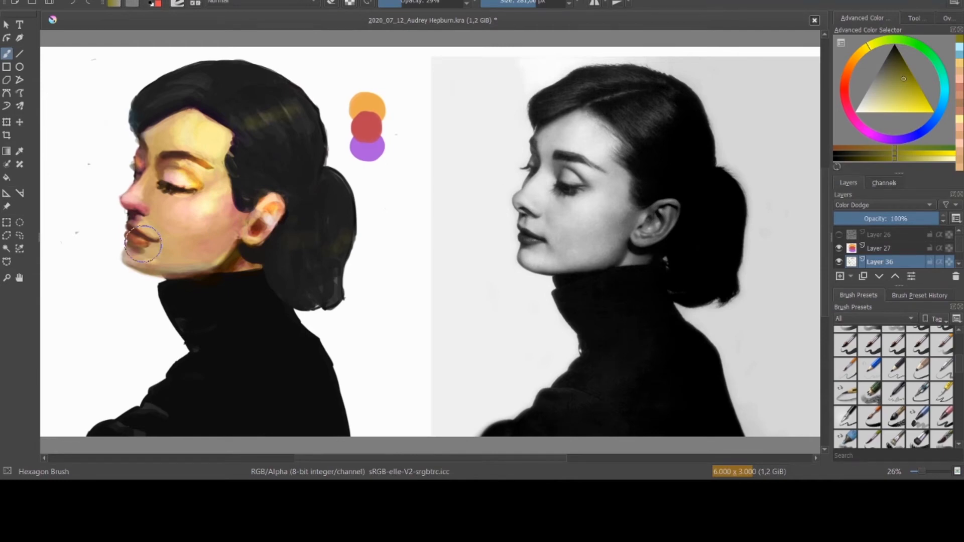
# Step: Soften the yellow glow around the near eye by partly erasing it
pyautogui.press('e')
pyautogui.moveTo(157, 177); pyautogui.dragTo(172, 170)
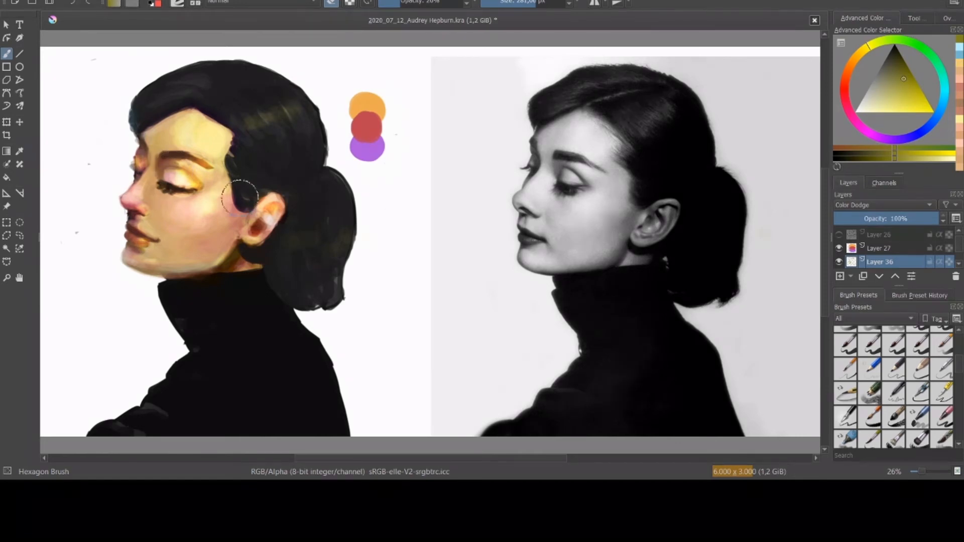
pyautogui.press('e')
pyautogui.press('e')
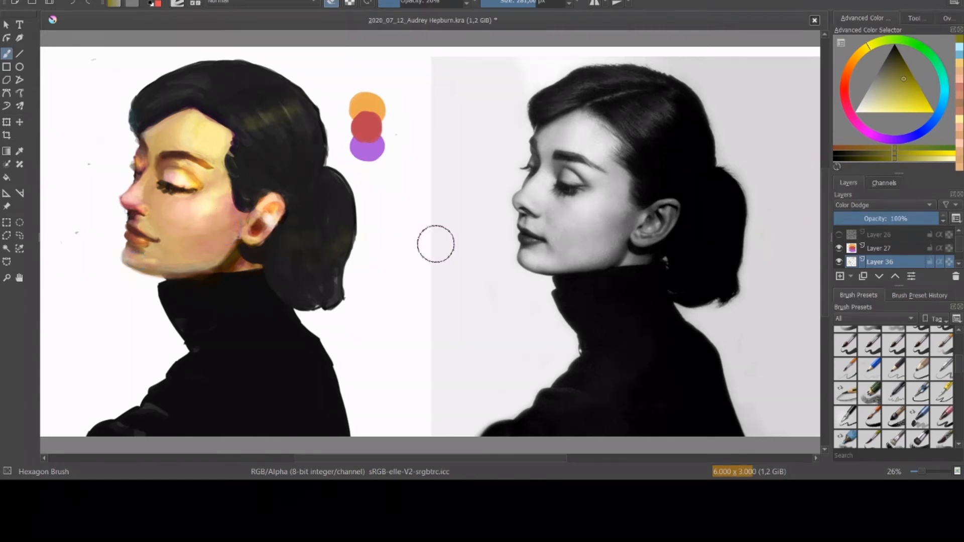
# Step: Add a new layer above Layer 36 and set its blending mode to Multiply
pyautogui.press('Insert')
pyautogui.hotkey('alt', 'shift', 'm')
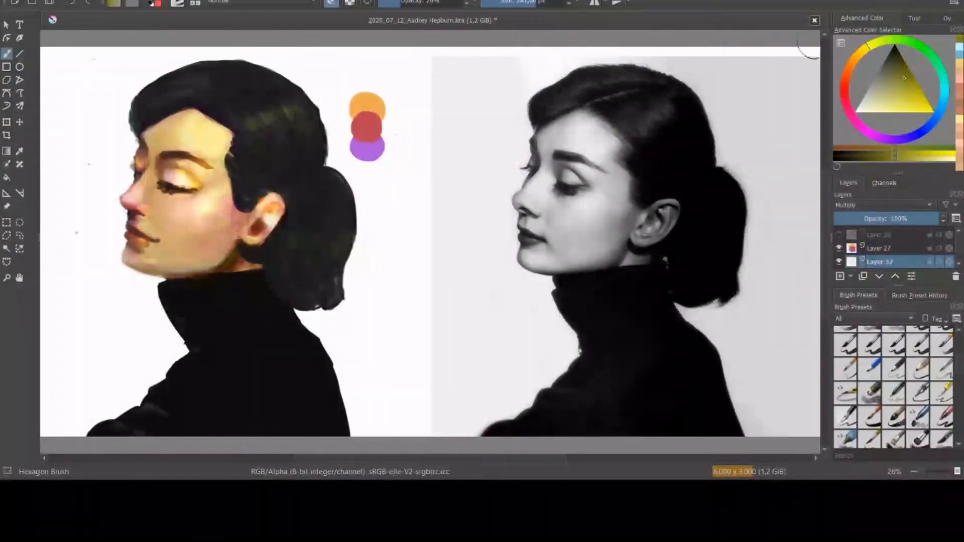
# Step: Paint a muted light purple, based on the purple swatch, over the chin and neck on the Multiply layer
pyautogui.keyDown('ctrl'); pyautogui.click(364, 161); pyautogui.keyUp('ctrl')
pyautogui.moveTo(894, 102); pyautogui.dragTo(886, 108)
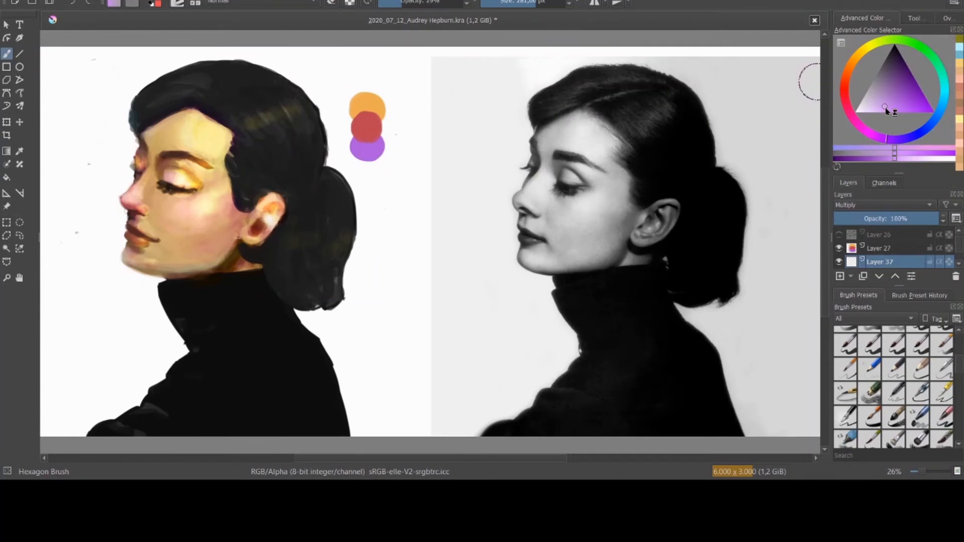
pyautogui.moveTo(885, 111); pyautogui.dragTo(871, 84)
pyautogui.moveTo(130, 251); pyautogui.dragTo(125, 254)
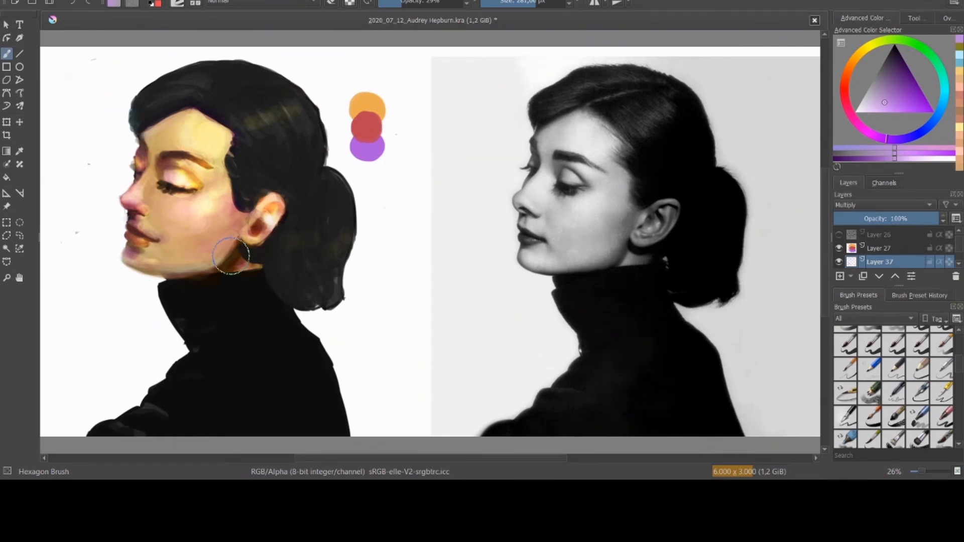
pyautogui.moveTo(232, 256); pyautogui.dragTo(256, 265)
# Step: Shade around the mouth, the forehead hairline, the underside of the jaw and below the ear in purple with a smaller brush
pyautogui.press('[')
pyautogui.press('[')
pyautogui.press('[')
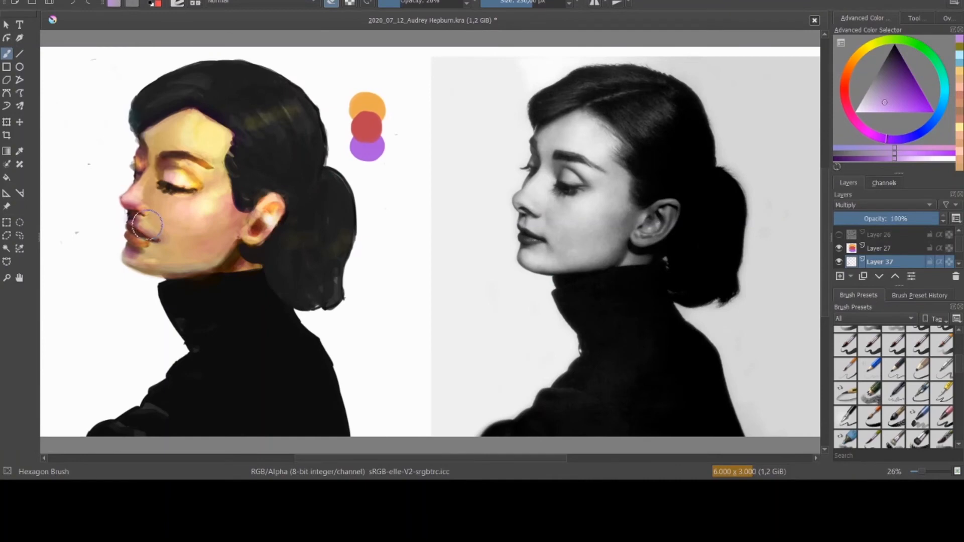
pyautogui.moveTo(149, 234)
pyautogui.mouseDown()
pyautogui.moveTo(135, 233)
pyautogui.moveTo(137, 224)
pyautogui.mouseUp()
pyautogui.moveTo(143, 145); pyautogui.dragTo(184, 109)
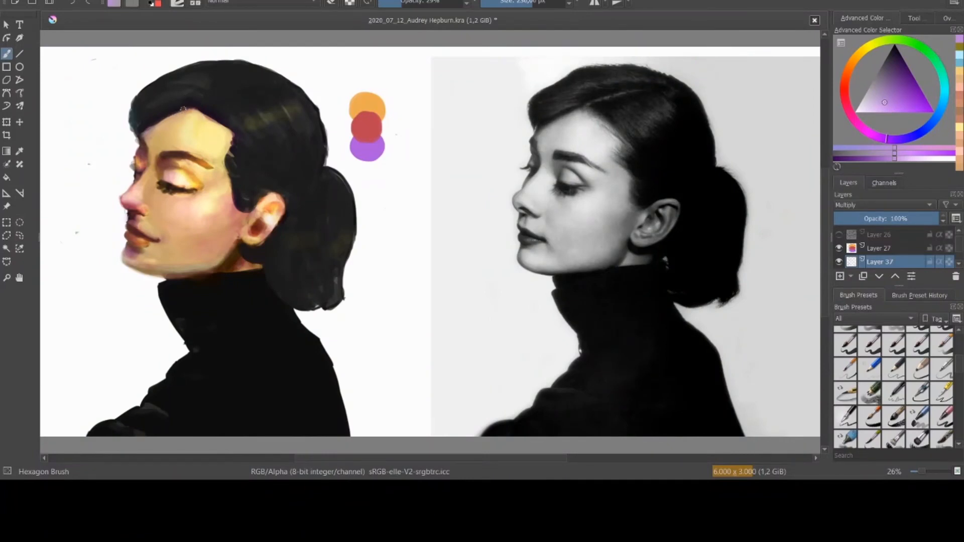
pyautogui.moveTo(168, 278); pyautogui.dragTo(239, 264)
pyautogui.moveTo(245, 238)
pyautogui.mouseDown()
pyautogui.moveTo(222, 258)
pyautogui.moveTo(226, 240)
pyautogui.mouseUp()
# Step: Erase excess purple from the chin, then shade and soften the lower cheek at a lower brush opacity
pyautogui.press('e')
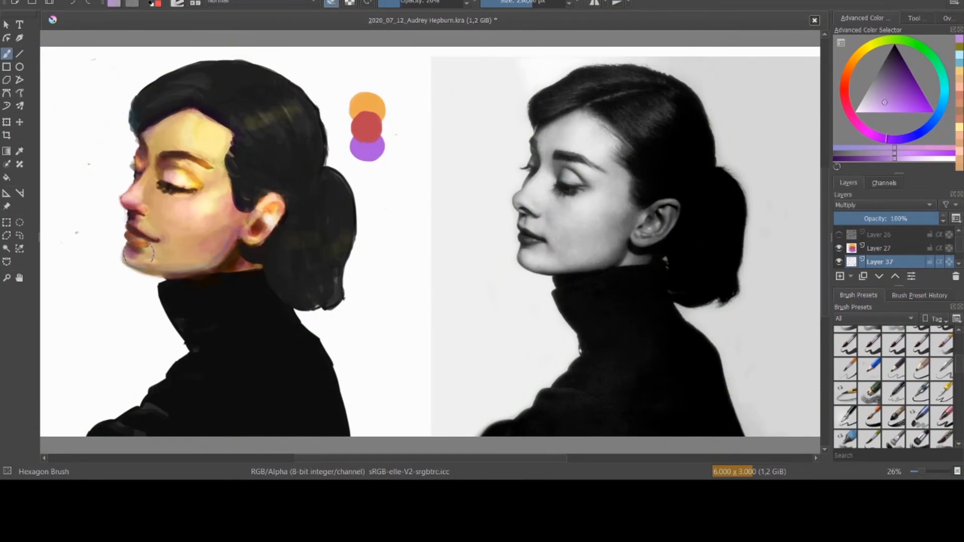
pyautogui.press('e')
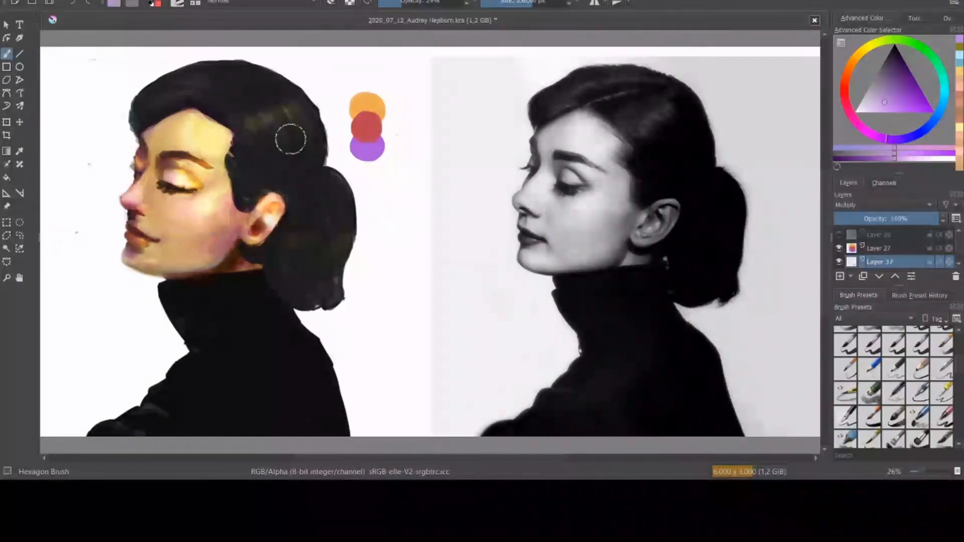
pyautogui.press('i')
pyautogui.press('i')
pyautogui.moveTo(239, 260); pyautogui.dragTo(201, 250)
pyautogui.press('e')
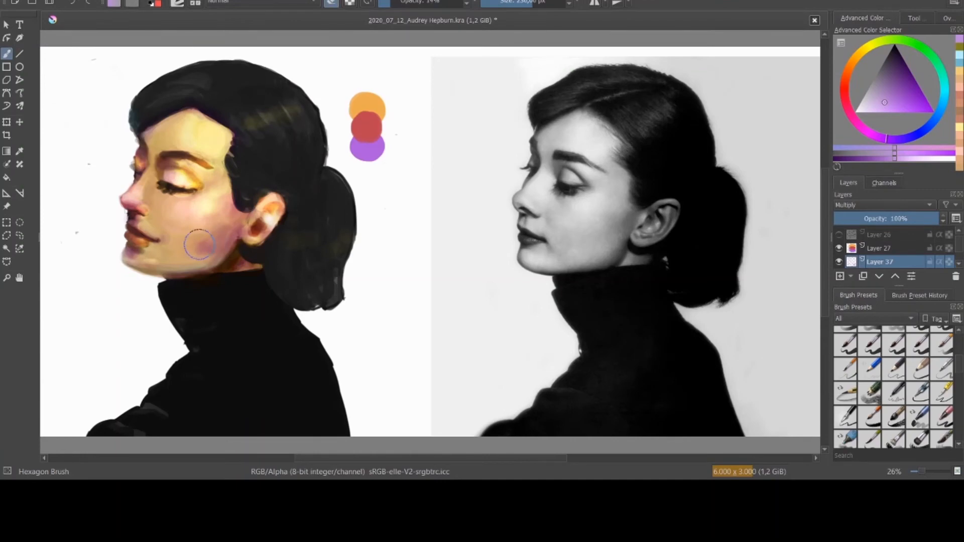
pyautogui.moveTo(208, 245); pyautogui.dragTo(212, 225)
# Step: Add a new Normal layer and blend the lower cheek with sampled skin tones
pyautogui.press('ctrl')
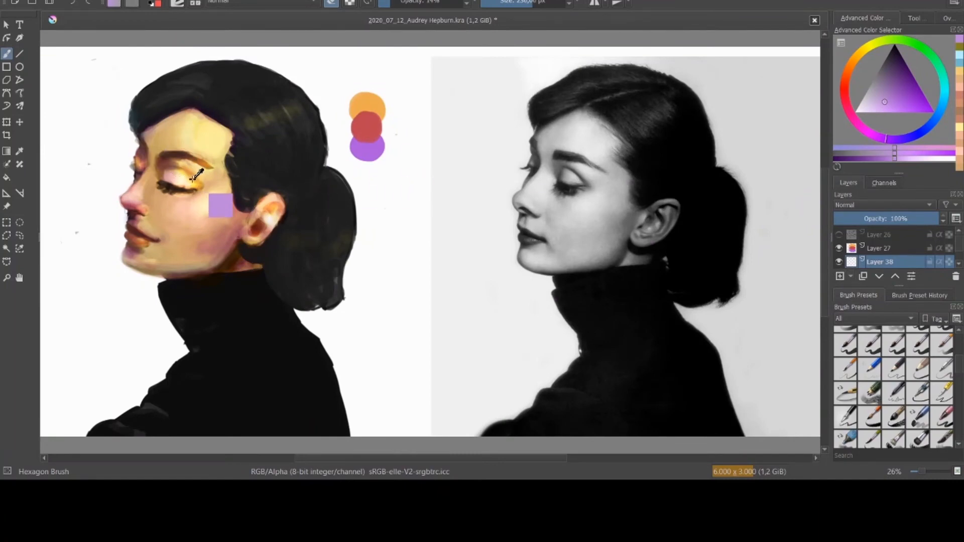
pyautogui.keyDown('ctrl'); pyautogui.click(200, 215); pyautogui.keyUp('ctrl')
pyautogui.keyDown('ctrl'); pyautogui.click(211, 237); pyautogui.keyUp('ctrl')
pyautogui.press(']')
pyautogui.press(']')
pyautogui.press(']')
pyautogui.moveTo(206, 252)
pyautogui.mouseDown()
pyautogui.moveTo(190, 246)
pyautogui.moveTo(204, 254)
pyautogui.moveTo(191, 255)
pyautogui.mouseUp()
pyautogui.keyDown('ctrl'); pyautogui.click(205, 246); pyautogui.keyUp('ctrl')
pyautogui.press('[')
pyautogui.press('[')
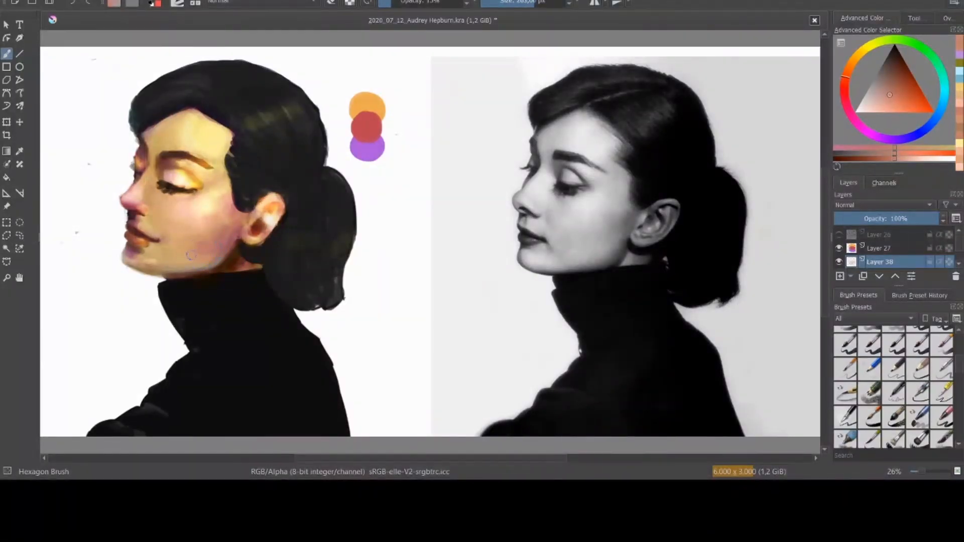
# Step: Raise the brush opacity and blend the lower cheek toward the chin with sampled skin tones
pyautogui.click(397, 3)
pyautogui.moveTo(173, 250); pyautogui.dragTo(191, 260)
pyautogui.keyDown('ctrl'); pyautogui.click(204, 250); pyautogui.keyUp('ctrl')
pyautogui.press(']')
pyautogui.press(']')
pyautogui.keyDown('ctrl'); pyautogui.click(182, 253); pyautogui.keyUp('ctrl')
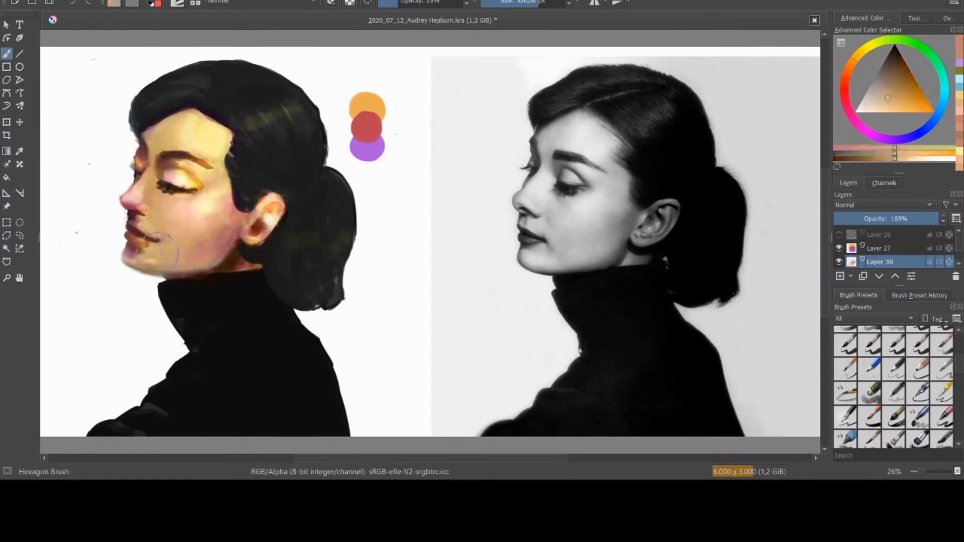
pyautogui.keyDown('ctrl'); pyautogui.click(157, 253); pyautogui.keyUp('ctrl')
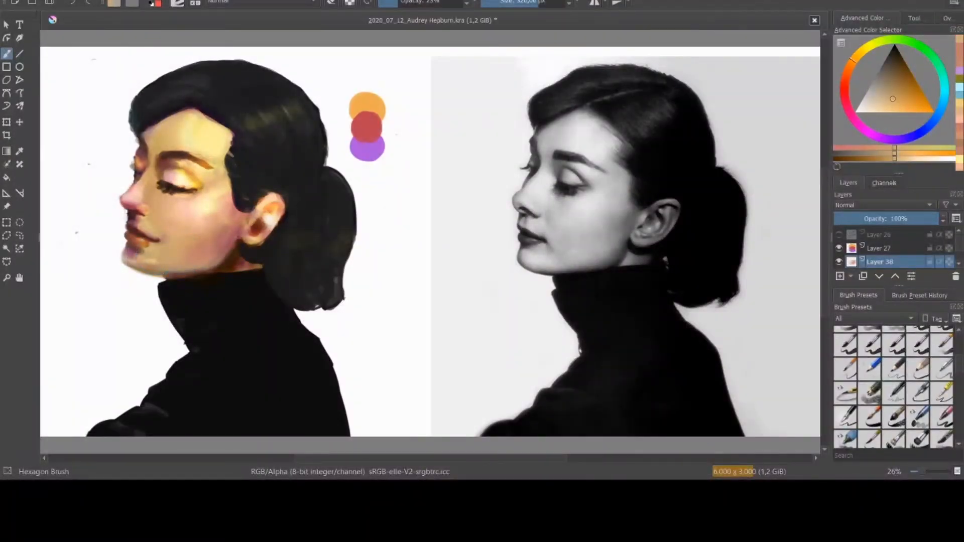
# Step: Smooth the cheek between the ear, nose and mouth using sampled light and pink skin tones
pyautogui.keyDown('ctrl'); pyautogui.click(212, 203); pyautogui.keyUp('ctrl')
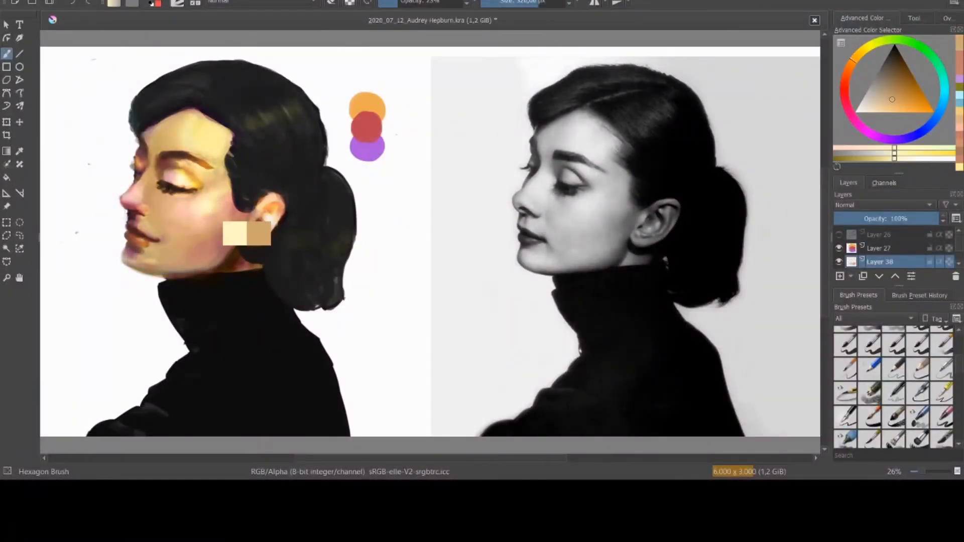
pyautogui.keyDown('ctrl'); pyautogui.click(218, 214); pyautogui.keyUp('ctrl')
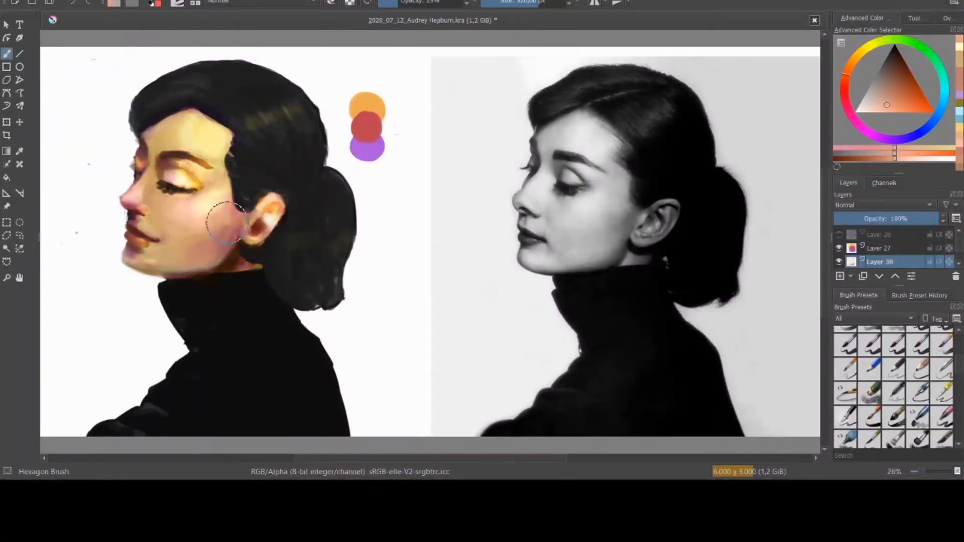
pyautogui.keyDown('ctrl'); pyautogui.click(166, 210); pyautogui.keyUp('ctrl')
pyautogui.keyDown('ctrl'); pyautogui.click(157, 207); pyautogui.keyUp('ctrl')
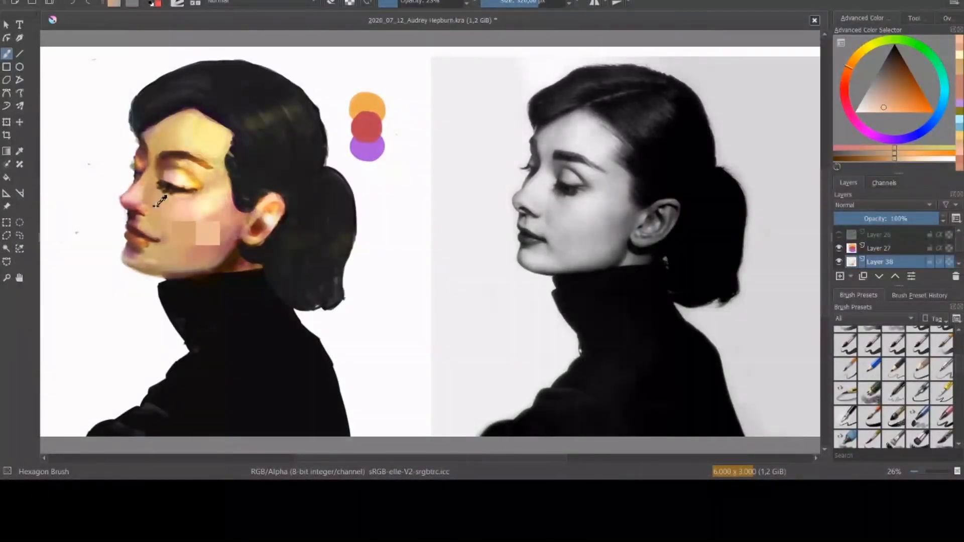
pyautogui.keyDown('ctrl'); pyautogui.click(169, 234); pyautogui.keyUp('ctrl')
pyautogui.moveTo(170, 234)
pyautogui.mouseDown()
pyautogui.moveTo(149, 236)
pyautogui.moveTo(187, 232)
pyautogui.moveTo(153, 201)
pyautogui.moveTo(219, 231)
pyautogui.mouseUp()
# Step: Refine the skin around the mouth corner with sampled tones and a smaller brush
pyautogui.keyDown('ctrl'); pyautogui.click(150, 235); pyautogui.keyUp('ctrl')
pyautogui.press('[')
pyautogui.press('[')
pyautogui.press('[')
pyautogui.press('[')
pyautogui.keyDown('ctrl'); pyautogui.click(163, 238); pyautogui.keyUp('ctrl')
# Step: Blend the back of the cheek into the jaw with sampled reddish skin tones and a larger brush
pyautogui.press(']')
pyautogui.press(']')
pyautogui.press(']')
pyautogui.press(']')
pyautogui.press(']')
pyautogui.keyDown('ctrl'); pyautogui.click(225, 222); pyautogui.keyUp('ctrl')
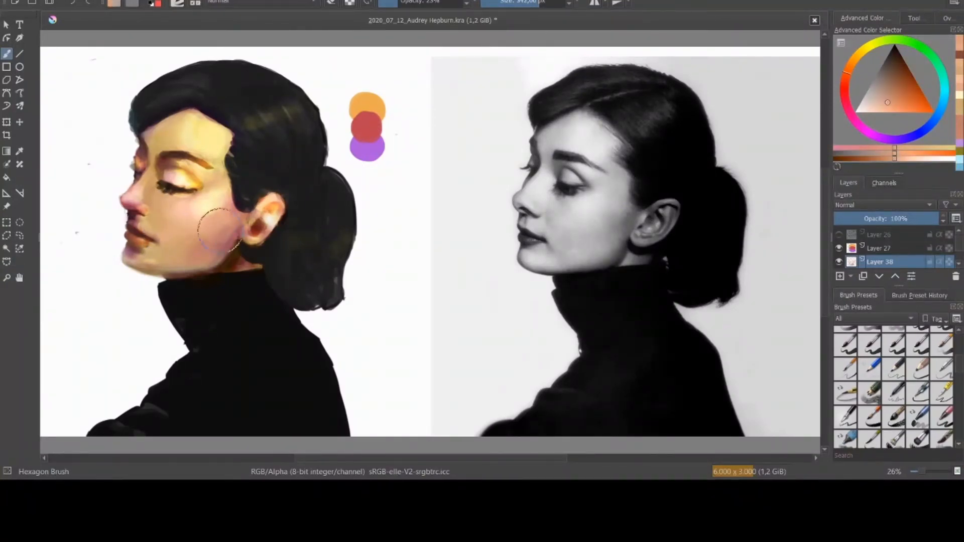
pyautogui.keyDown('ctrl'); pyautogui.click(229, 243); pyautogui.keyUp('ctrl')
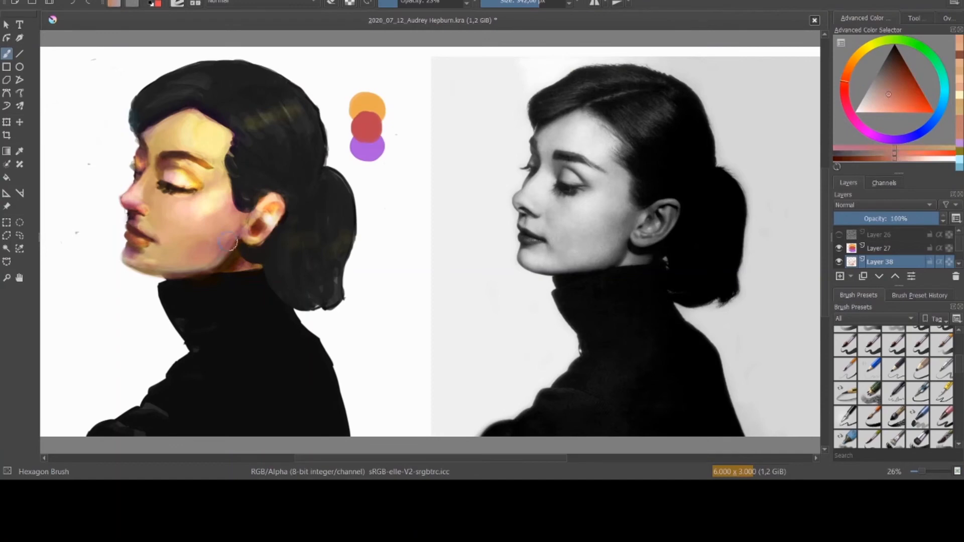
pyautogui.moveTo(227, 242); pyautogui.dragTo(189, 254)
# Step: Blend the forehead above the brow with sampled warm and yellow skin tones
pyautogui.keyDown('ctrl'); pyautogui.click(170, 253); pyautogui.keyUp('ctrl')
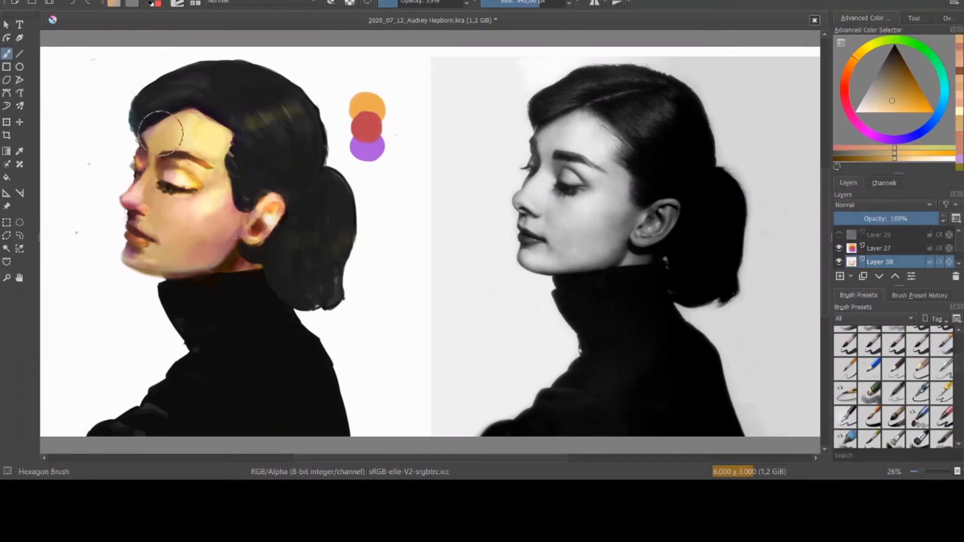
pyautogui.moveTo(176, 136)
pyautogui.mouseDown()
pyautogui.moveTo(185, 122)
pyautogui.moveTo(178, 146)
pyautogui.mouseUp()
pyautogui.keyDown('ctrl'); pyautogui.click(186, 121); pyautogui.keyUp('ctrl')
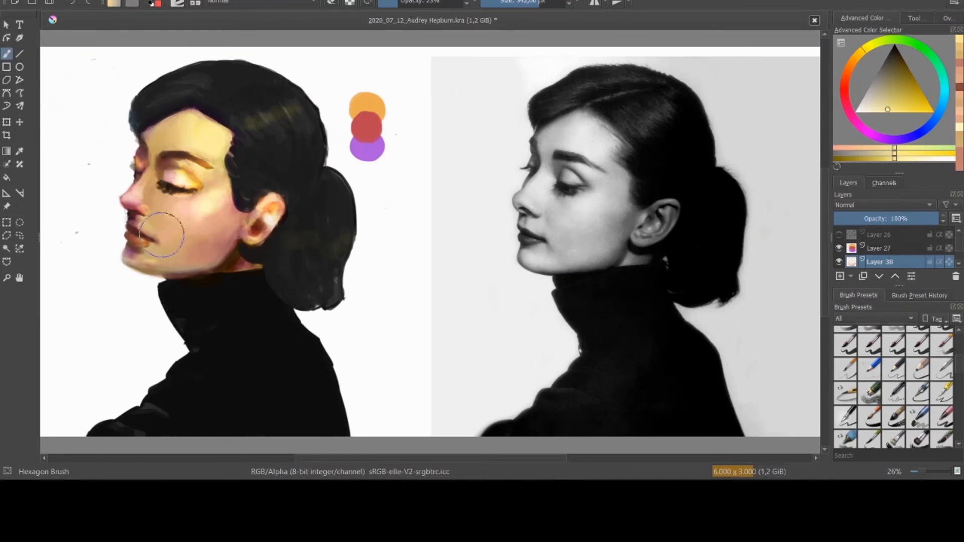
# Step: Paint the front edge of the chin with a sampled muted red using a much smaller brush
pyautogui.keyDown('ctrl'); pyautogui.click(129, 257); pyautogui.keyUp('ctrl')
pyautogui.press('[')
pyautogui.press('[')
pyautogui.press('[')
pyautogui.press('[')
pyautogui.press('[')
pyautogui.press('[')
pyautogui.press('[')
pyautogui.press('[')
pyautogui.press('[')
pyautogui.press('[')
pyautogui.moveTo(128, 256); pyautogui.dragTo(129, 258)
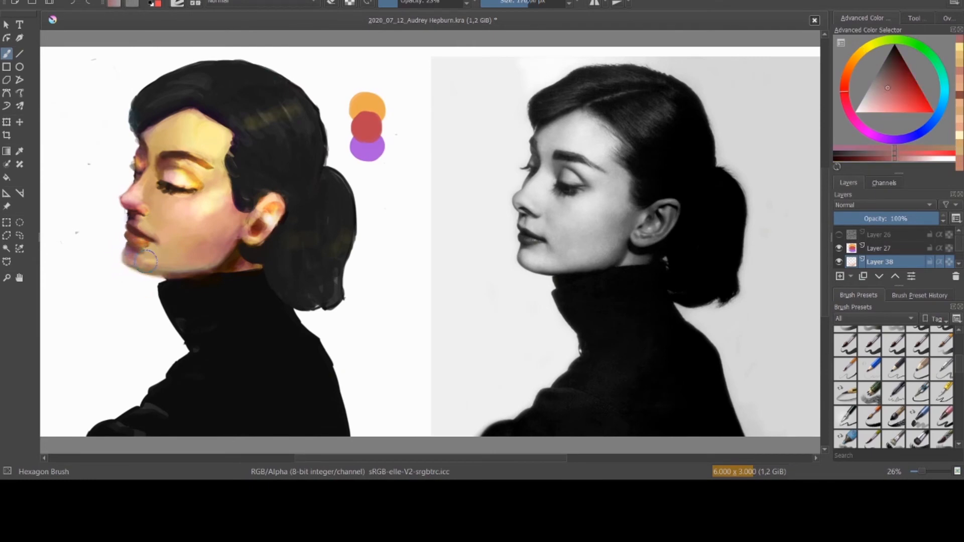
# Step: Blend the chin into the jaw with skin tones sampled from the jaw and forehead
pyautogui.press(']')
pyautogui.keyDown('ctrl'); pyautogui.click(170, 261); pyautogui.keyUp('ctrl')
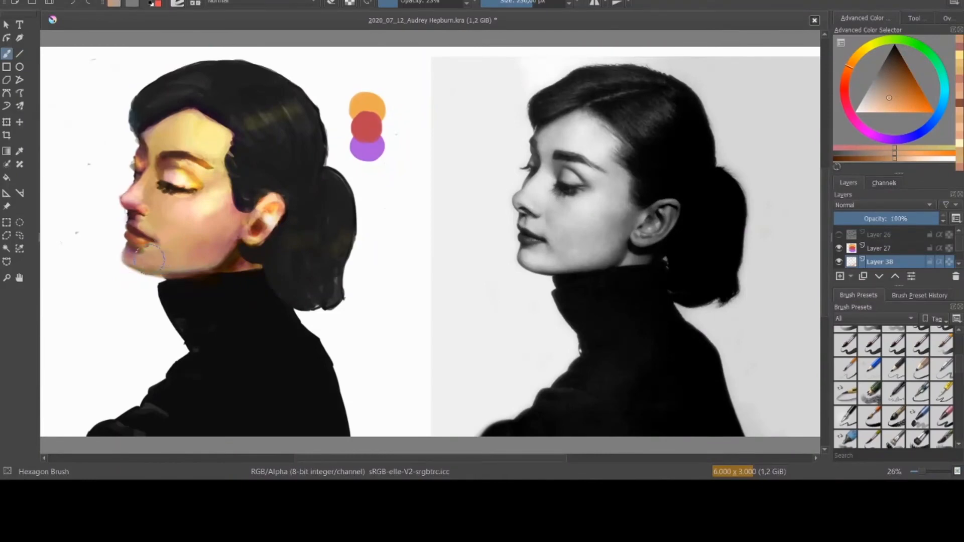
pyautogui.moveTo(144, 262)
pyautogui.mouseDown()
pyautogui.moveTo(132, 262)
pyautogui.moveTo(154, 256)
pyautogui.moveTo(141, 254)
pyautogui.mouseUp()
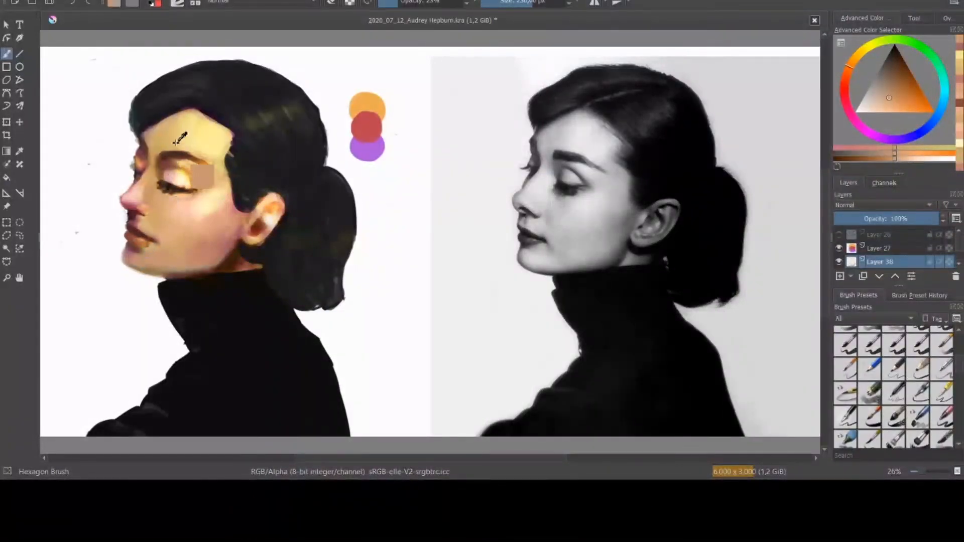
pyautogui.keyDown('ctrl'); pyautogui.click(194, 134); pyautogui.keyUp('ctrl')
pyautogui.moveTo(147, 261)
pyautogui.mouseDown()
pyautogui.moveTo(165, 264)
pyautogui.moveTo(135, 263)
pyautogui.moveTo(163, 262)
pyautogui.mouseUp()
pyautogui.keyDown('ctrl'); pyautogui.click(161, 256); pyautogui.keyUp('ctrl')
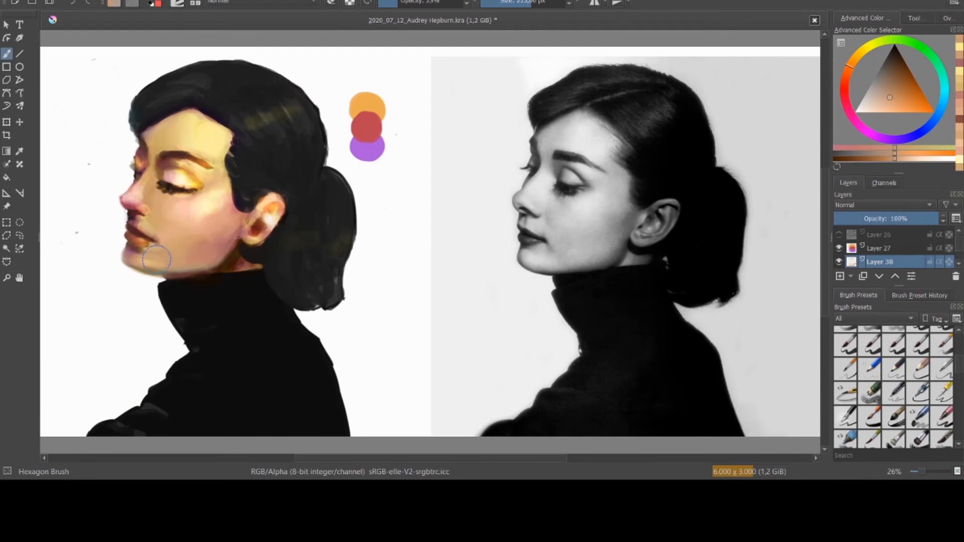
# Step: Refine the upper lip and the shadow beneath the nose with sampled skin and dark red tones
pyautogui.keyDown('ctrl'); pyautogui.click(146, 226); pyautogui.keyUp('ctrl')
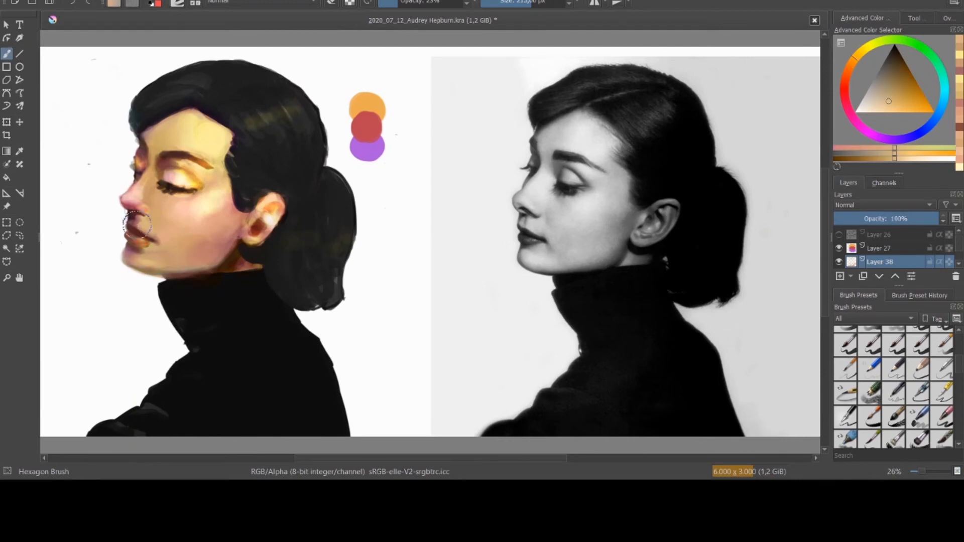
pyautogui.keyDown('ctrl'); pyautogui.click(128, 215); pyautogui.keyUp('ctrl')
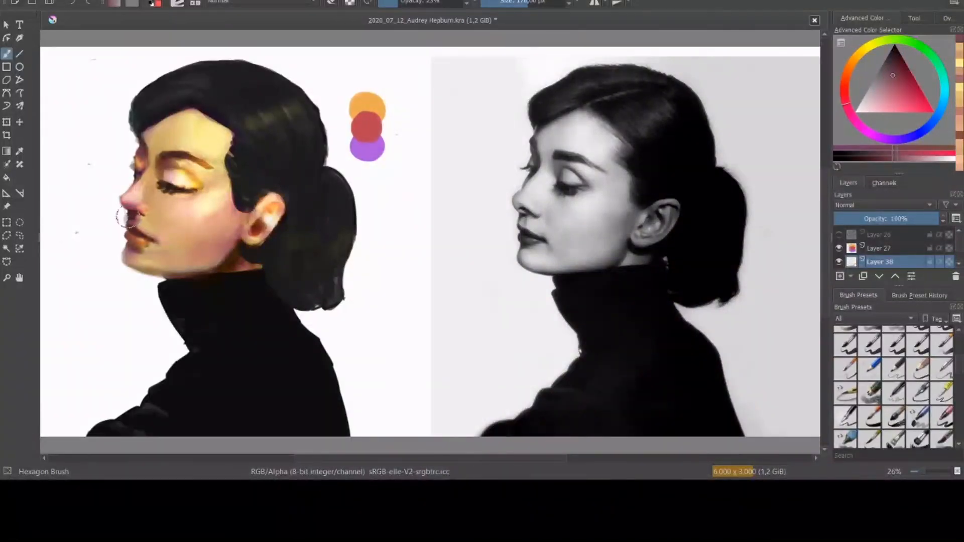
pyautogui.keyDown('ctrl'); pyautogui.click(131, 221); pyautogui.keyUp('ctrl')
pyautogui.keyDown('ctrl'); pyautogui.click(129, 221); pyautogui.keyUp('ctrl')
pyautogui.press('e')
pyautogui.press('e')
pyautogui.keyDown('ctrl'); pyautogui.click(146, 212); pyautogui.keyUp('ctrl')
pyautogui.keyDown('ctrl'); pyautogui.click(136, 211); pyautogui.keyUp('ctrl')
# Step: Touch up the far eye, nose, lips and temple hairline with tones sampled from each area
pyautogui.keyDown('ctrl'); pyautogui.click(138, 173); pyautogui.keyUp('ctrl')
pyautogui.moveTo(140, 173); pyautogui.dragTo(135, 168)
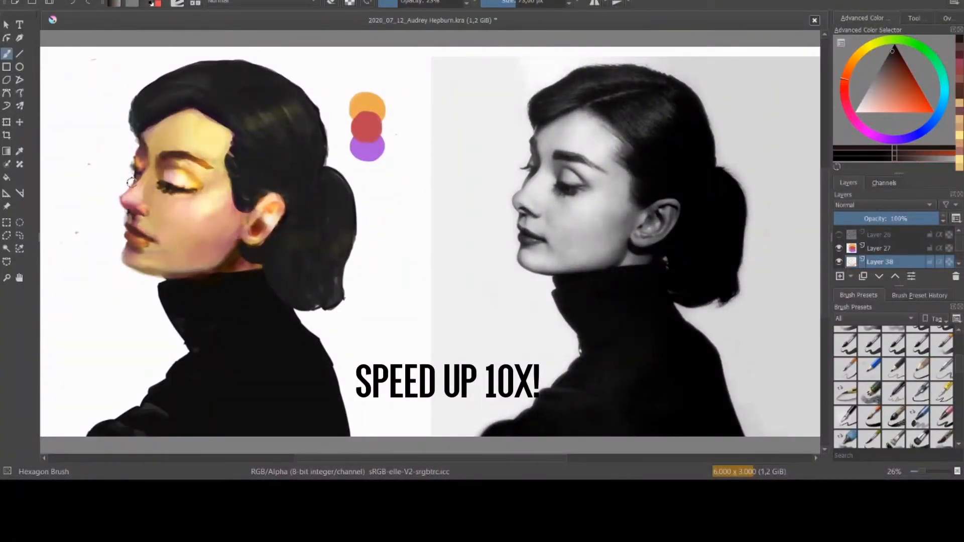
pyautogui.keyDown('ctrl'); pyautogui.click(139, 202); pyautogui.keyUp('ctrl')
pyautogui.keyDown('ctrl'); pyautogui.click(131, 229); pyautogui.keyUp('ctrl')
pyautogui.keyDown('ctrl'); pyautogui.click(247, 229); pyautogui.keyUp('ctrl')
pyautogui.keyDown('ctrl'); pyautogui.click(238, 136); pyautogui.keyUp('ctrl')
pyautogui.keyDown('ctrl'); pyautogui.click(228, 136); pyautogui.keyUp('ctrl')
# Step: Blend the lower edge of the jaw with sampled reddish skin tones
pyautogui.keyDown('ctrl'); pyautogui.click(229, 252); pyautogui.keyUp('ctrl')
pyautogui.keyDown('ctrl'); pyautogui.click(214, 258); pyautogui.keyUp('ctrl')
pyautogui.moveTo(217, 263); pyautogui.dragTo(199, 264)
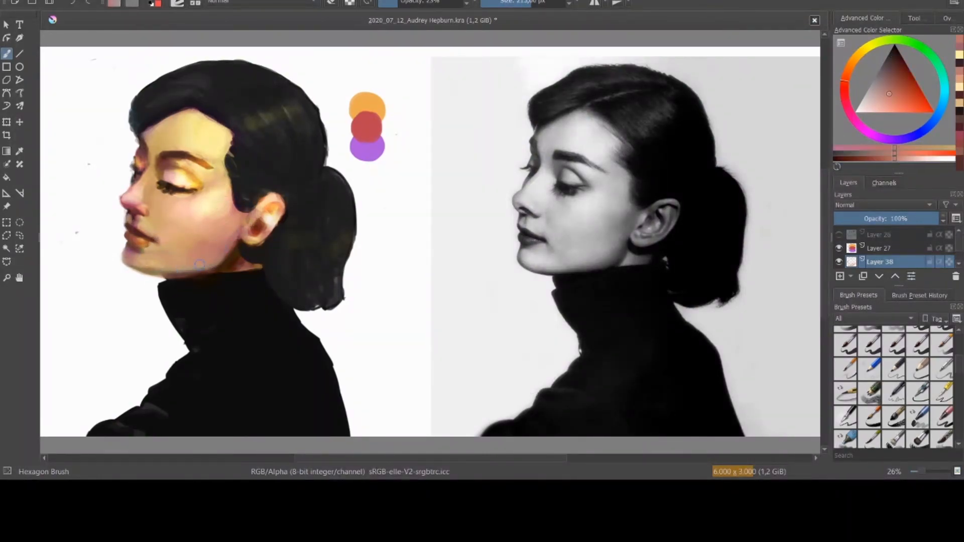
pyautogui.keyDown('ctrl'); pyautogui.click(221, 259); pyautogui.keyUp('ctrl')
pyautogui.keyDown('ctrl'); pyautogui.click(228, 262); pyautogui.keyUp('ctrl')
# Step: Define the jaw's edge above the collar with a sampled dark brown and a fine brush
pyautogui.press('[')
pyautogui.press('[')
pyautogui.press('[')
pyautogui.press('[')
pyautogui.press('[')
pyautogui.press('[')
pyautogui.press('[')
pyautogui.press('[')
pyautogui.press('[')
pyautogui.press('[')
pyautogui.moveTo(167, 280); pyautogui.dragTo(169, 278)
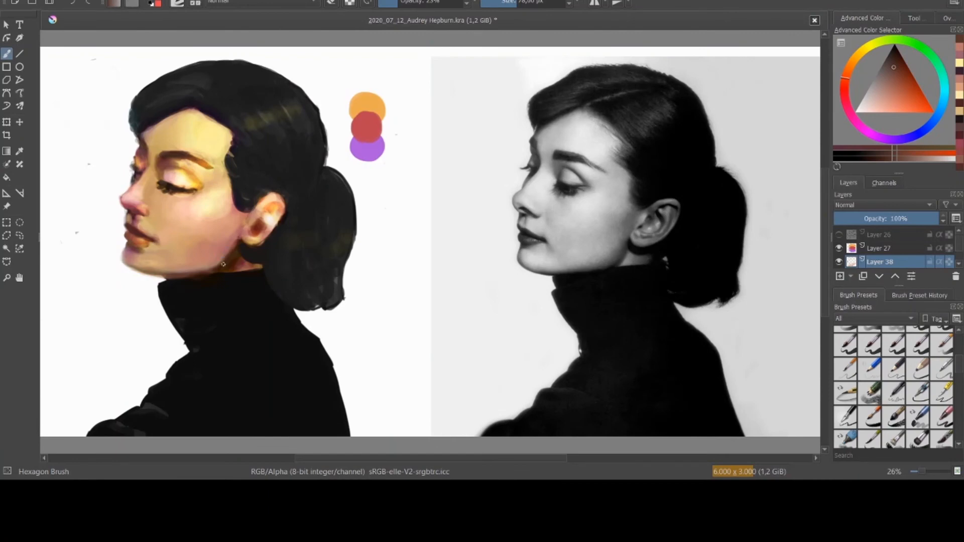
# Step: Fill in the neck shadow below the ear with a sampled brown and a larger brush
pyautogui.press(']')
pyautogui.press(']')
pyautogui.press(']')
pyautogui.press(']')
pyautogui.keyDown('ctrl'); pyautogui.click(243, 259); pyautogui.keyUp('ctrl')
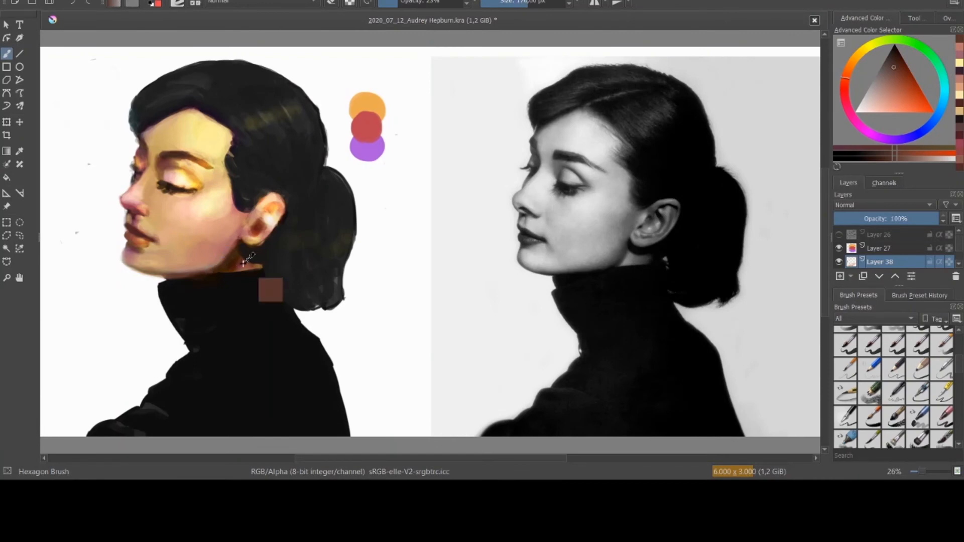
pyautogui.moveTo(241, 260); pyautogui.dragTo(244, 264)
# Step: Shade the inner ear and blend its front edge with sampled red-brown and skin tones
pyautogui.keyDown('ctrl'); pyautogui.click(259, 227); pyautogui.keyUp('ctrl')
pyautogui.press('[')
pyautogui.press('[')
pyautogui.moveTo(260, 223); pyautogui.dragTo(256, 227)
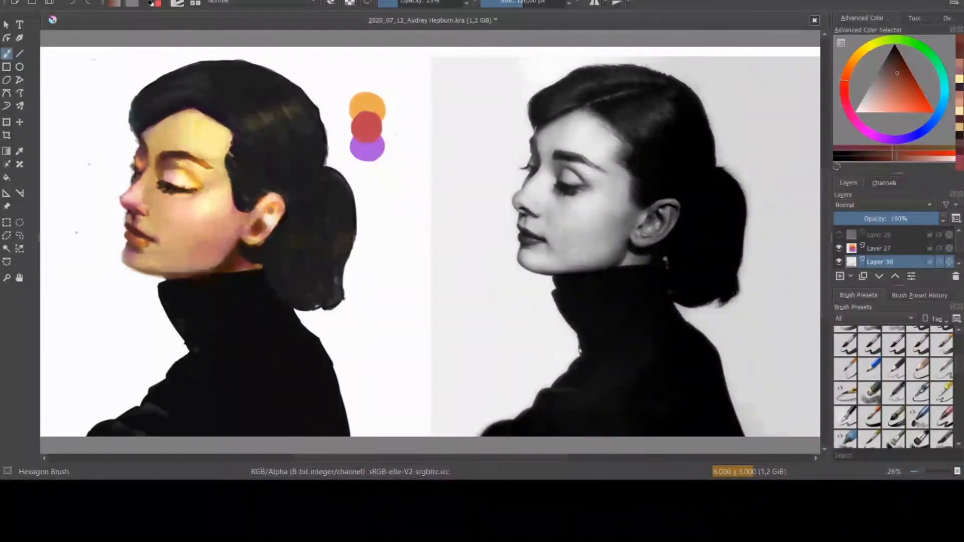
pyautogui.keyDown('ctrl'); pyautogui.click(265, 231); pyautogui.keyUp('ctrl')
pyautogui.moveTo(269, 231)
pyautogui.mouseDown()
pyautogui.moveTo(259, 234)
pyautogui.moveTo(254, 210)
pyautogui.mouseUp()
pyautogui.keyDown('ctrl'); pyautogui.click(252, 212); pyautogui.keyUp('ctrl')
# Step: Smooth the forehead up to the hairline with a sampled pale yellow and a larger brush
pyautogui.press(']')
pyautogui.press(']')
pyautogui.press(']')
pyautogui.press(']')
pyautogui.press(']')
pyautogui.press(']')
pyautogui.press(']')
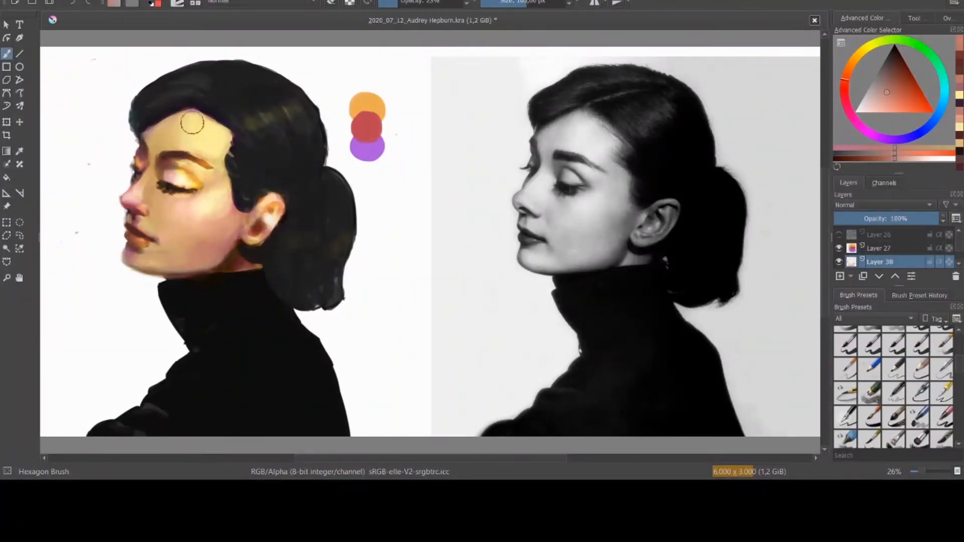
pyautogui.keyDown('ctrl'); pyautogui.click(194, 128); pyautogui.keyUp('ctrl')
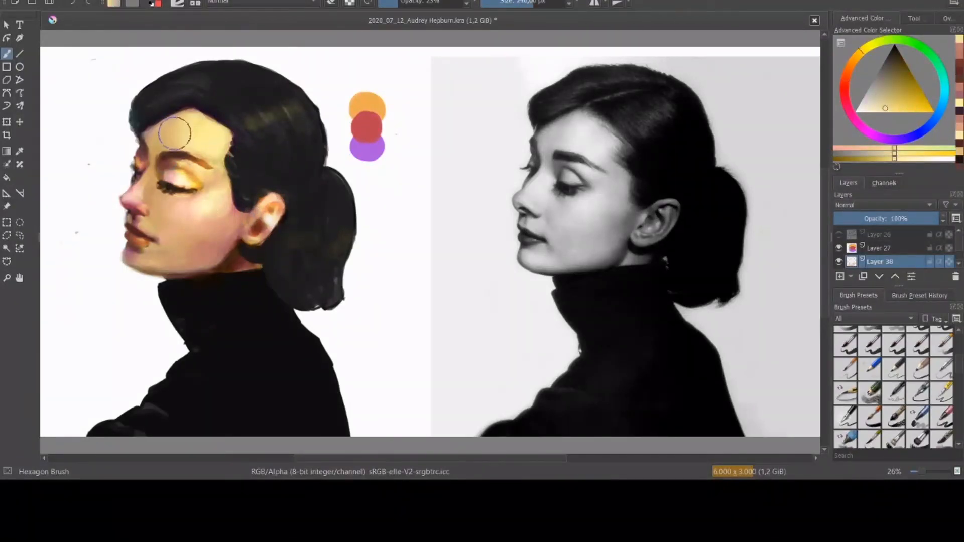
pyautogui.moveTo(174, 139)
pyautogui.mouseDown()
pyautogui.moveTo(175, 121)
pyautogui.moveTo(188, 116)
pyautogui.mouseUp()
# Step: Smooth the cheek between the closed eye and the ear with sampled pale yellow and peach tones
pyautogui.keyDown('ctrl'); pyautogui.click(211, 193); pyautogui.keyUp('ctrl')
pyautogui.moveTo(216, 195); pyautogui.dragTo(212, 186)
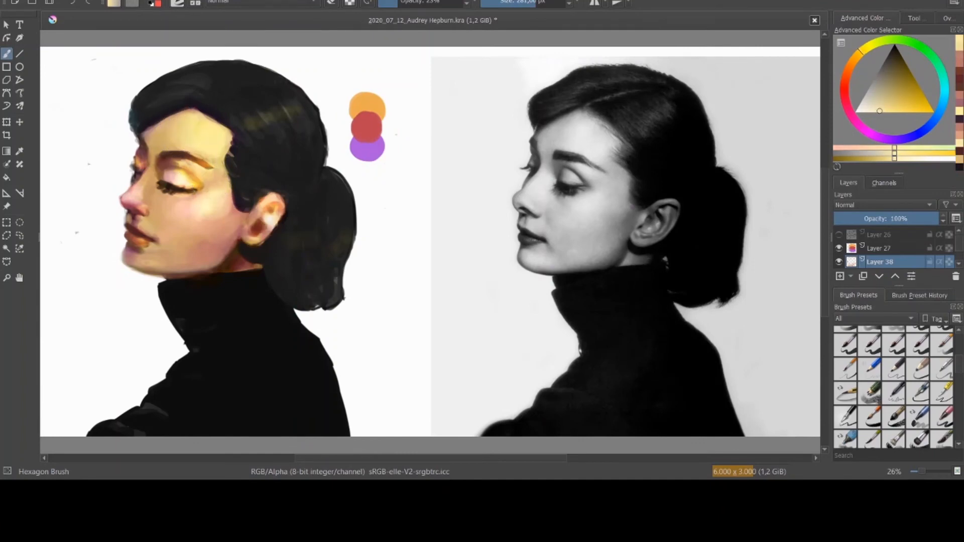
pyautogui.keyDown('ctrl'); pyautogui.click(214, 178); pyautogui.keyUp('ctrl')
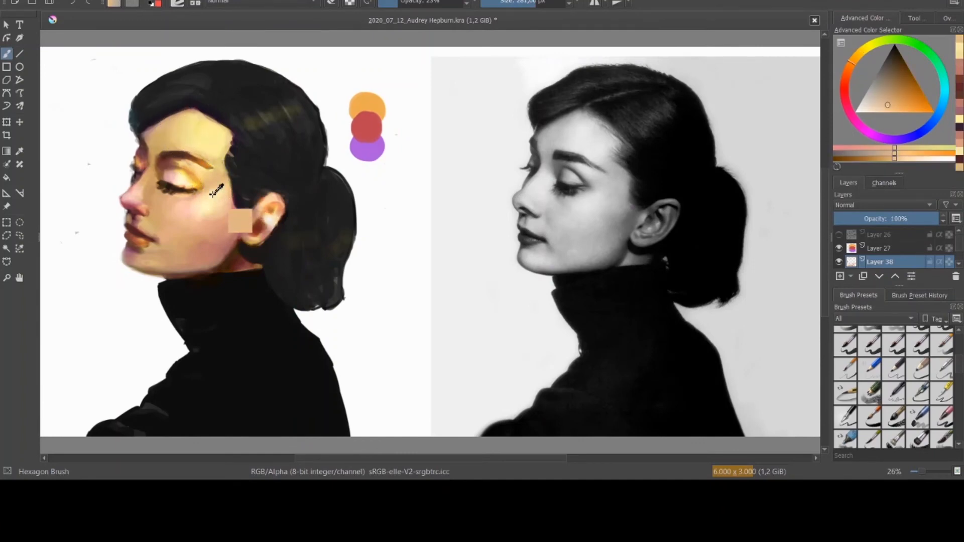
pyautogui.keyDown('ctrl'); pyautogui.click(211, 195); pyautogui.keyUp('ctrl')
pyautogui.moveTo(210, 192); pyautogui.dragTo(224, 211)
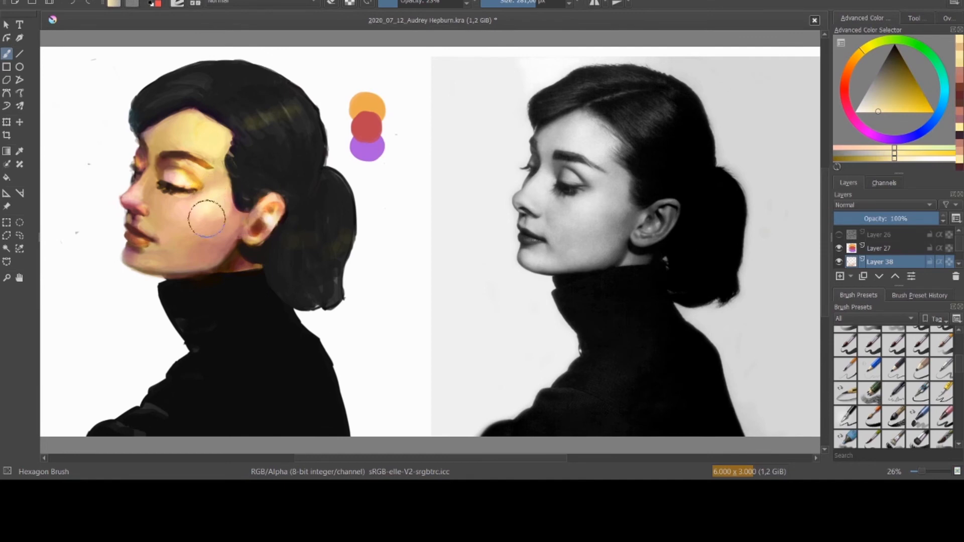
pyautogui.keyDown('ctrl'); pyautogui.click(180, 206); pyautogui.keyUp('ctrl')
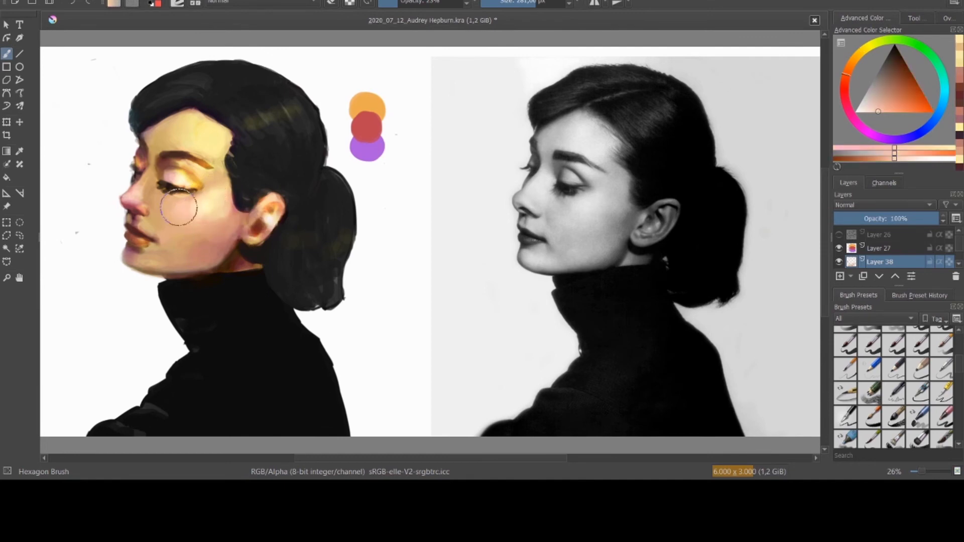
pyautogui.keyDown('ctrl'); pyautogui.click(199, 219); pyautogui.keyUp('ctrl')
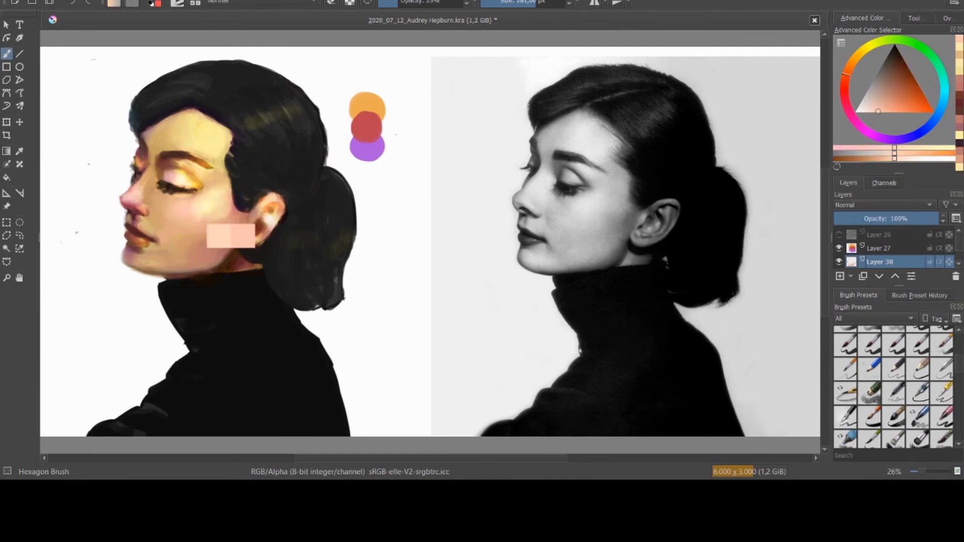
# Step: Blend the skin beside the nose and under the inner eye corner with sampled skin tones and a smaller brush
pyautogui.keyDown('ctrl'); pyautogui.click(155, 208); pyautogui.keyUp('ctrl')
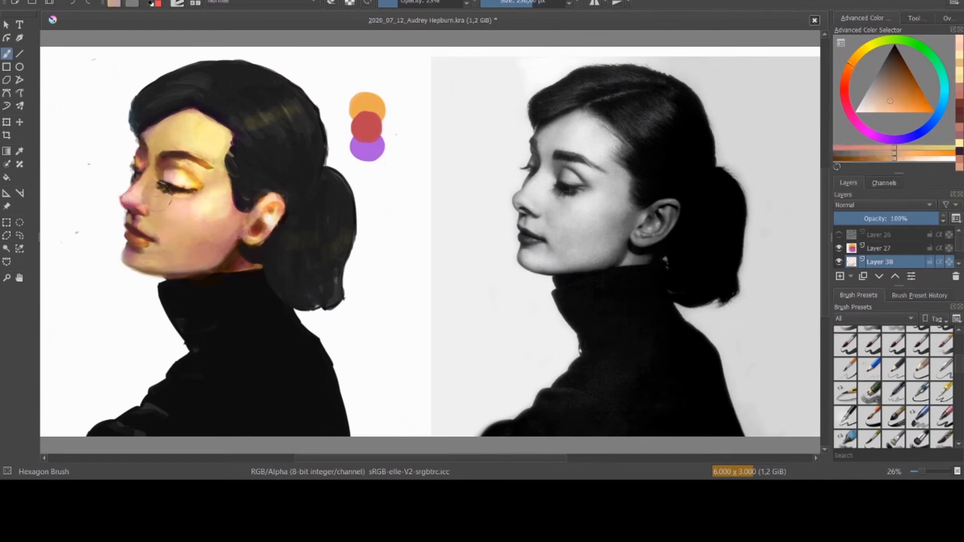
pyautogui.keyDown('ctrl'); pyautogui.click(153, 205); pyautogui.keyUp('ctrl')
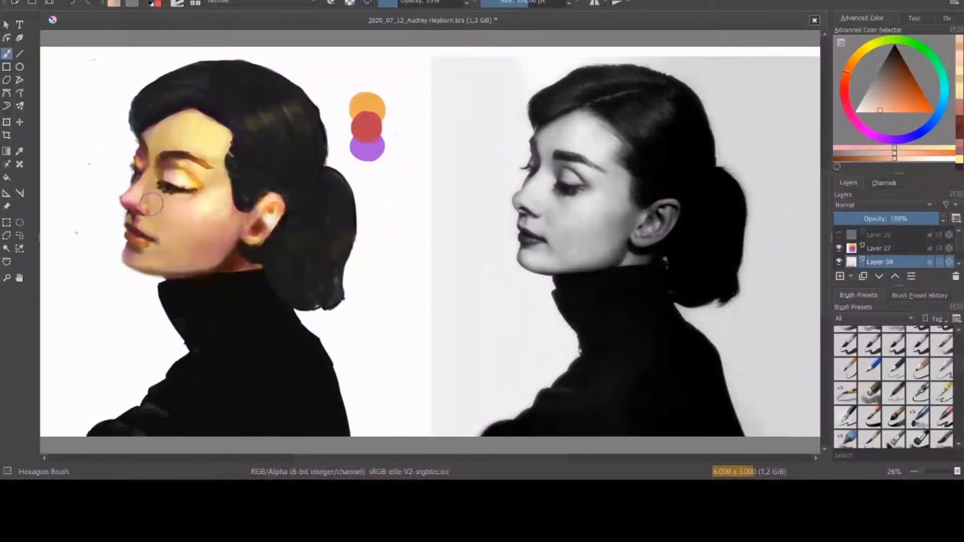
pyautogui.keyDown('ctrl'); pyautogui.click(152, 194); pyautogui.keyUp('ctrl')
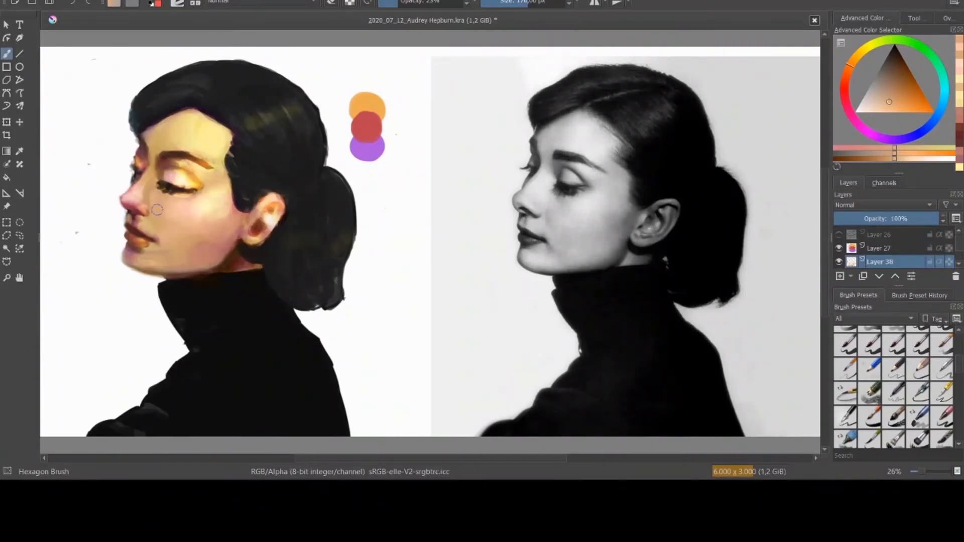
pyautogui.keyDown('ctrl'); pyautogui.click(150, 196); pyautogui.keyUp('ctrl')
pyautogui.moveTo(153, 185); pyautogui.dragTo(153, 188)
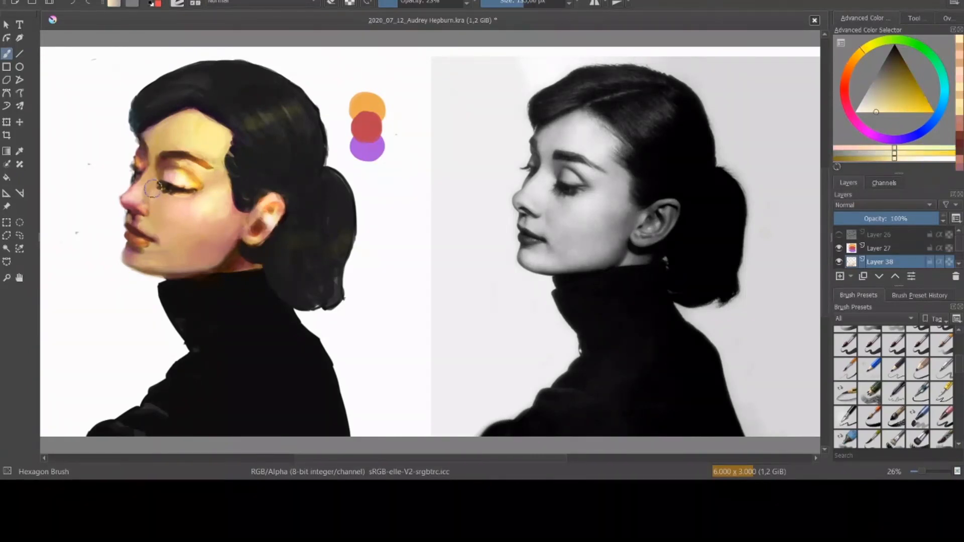
pyautogui.keyDown('ctrl'); pyautogui.click(153, 203); pyautogui.keyUp('ctrl')
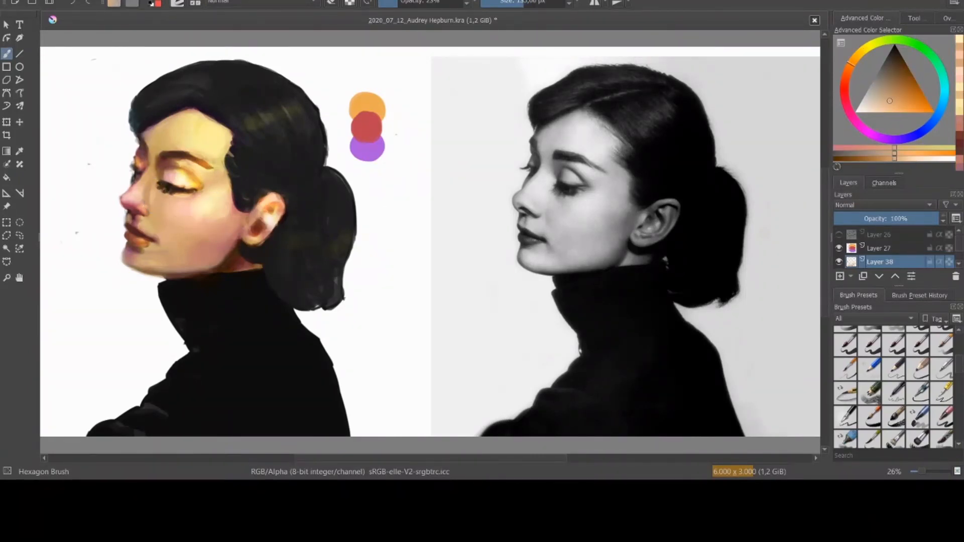
pyautogui.keyDown('ctrl'); pyautogui.click(146, 190); pyautogui.keyUp('ctrl')
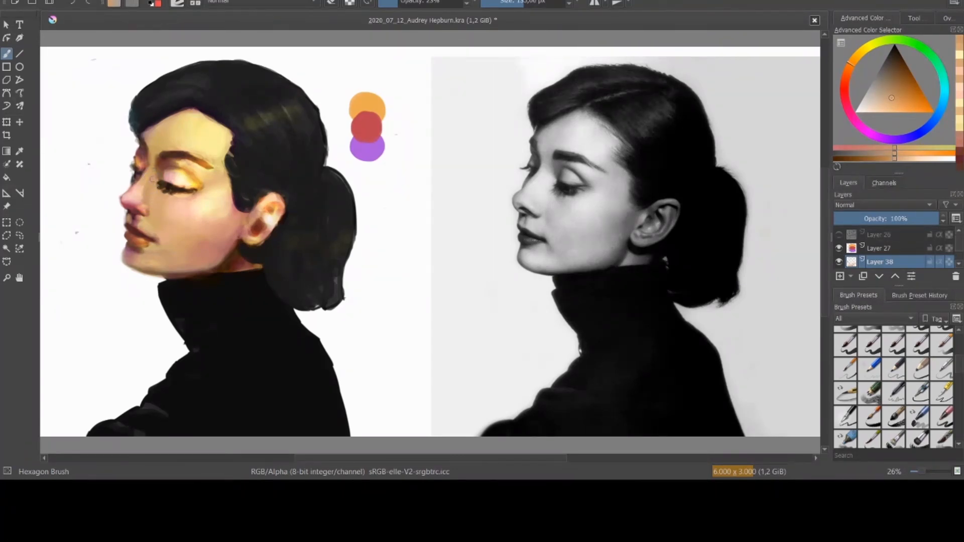
pyautogui.keyDown('ctrl'); pyautogui.click(154, 174); pyautogui.keyUp('ctrl')
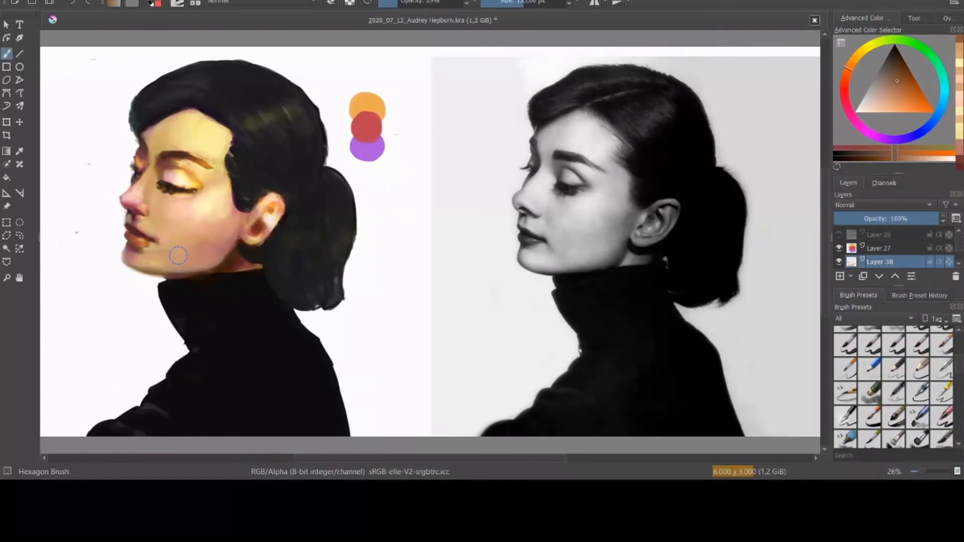
# Step: Blend the jaw and cheek in front of the ear with sampled reddish-brown tones and a larger brush
pyautogui.press(']')
pyautogui.press(']')
pyautogui.press(']')
pyautogui.press(']')
pyautogui.press(']')
pyautogui.press(']')
pyautogui.press(']')
pyautogui.press(']')
pyautogui.keyDown('ctrl'); pyautogui.click(225, 242); pyautogui.keyUp('ctrl')
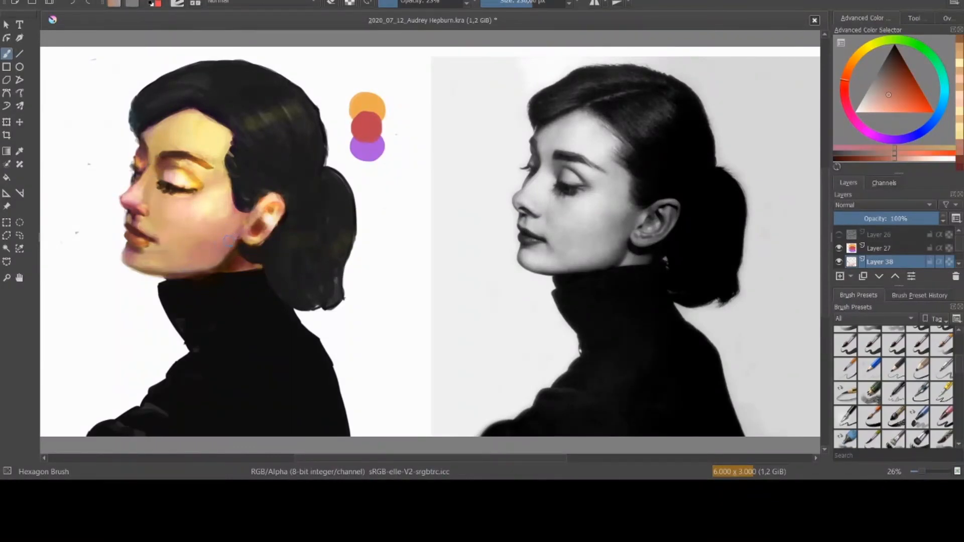
pyautogui.keyDown('ctrl'); pyautogui.click(235, 229); pyautogui.keyUp('ctrl')
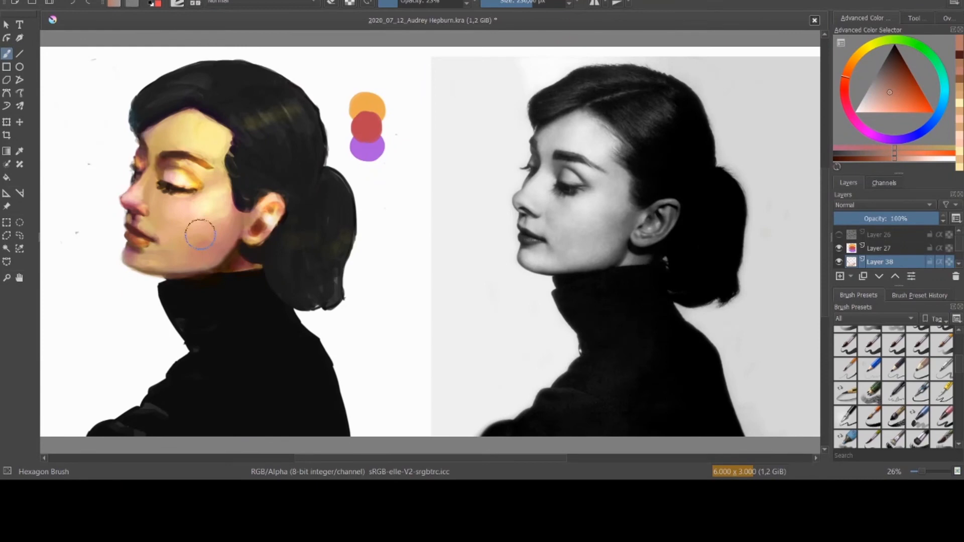
# Step: Hide Layer 27, add a new paint layer above Layer 38, and set the brush opacity to 100%
pyautogui.click(839, 248)
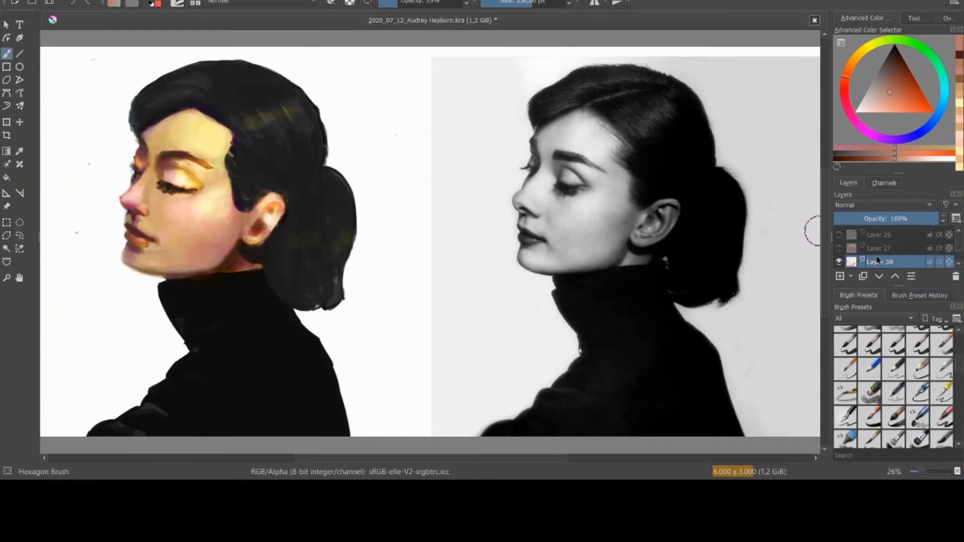
pyautogui.click(839, 276)
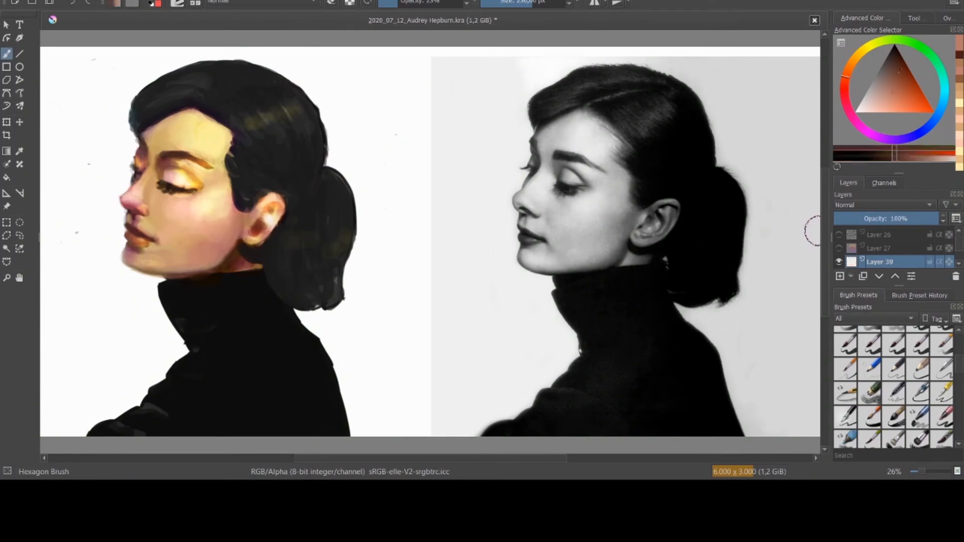
pyautogui.moveTo(419, 2); pyautogui.dragTo(461, 2)
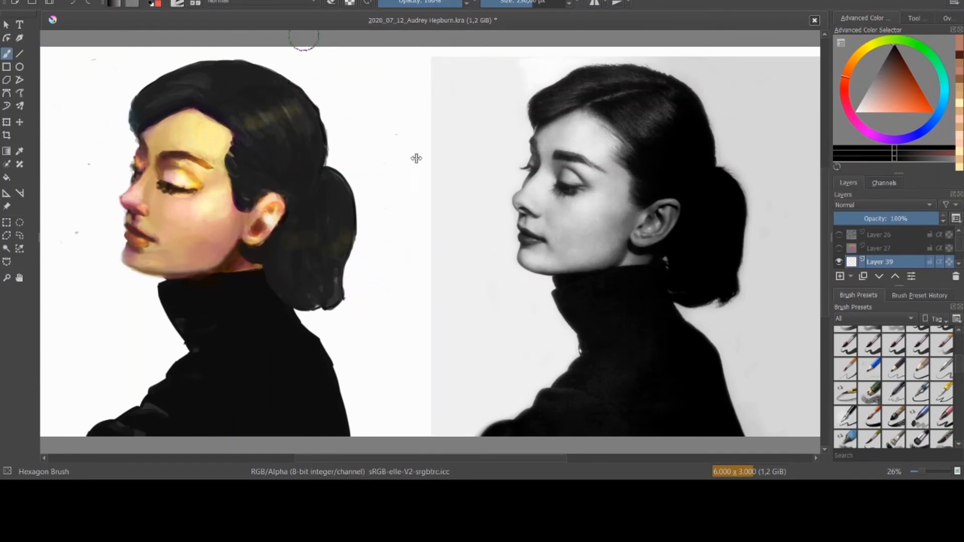
pyautogui.click(100, 122)
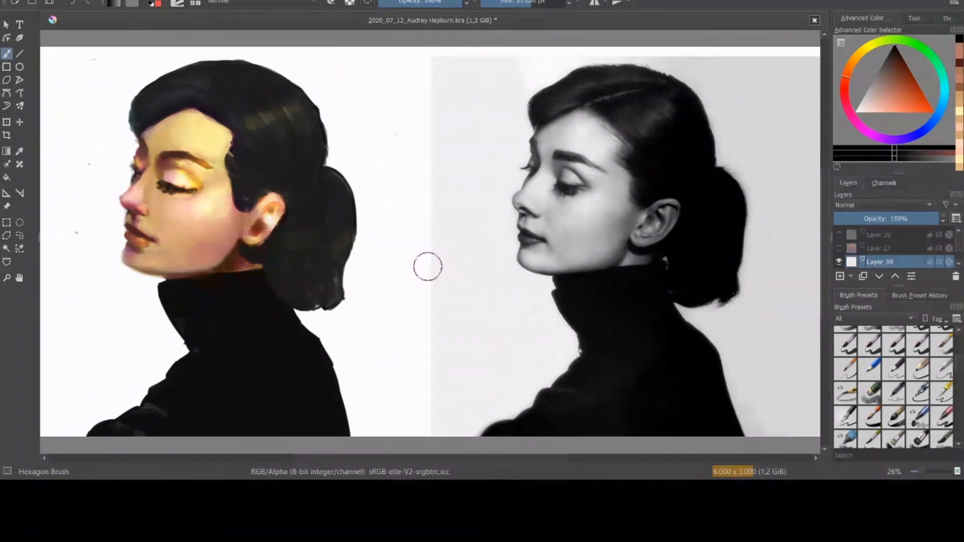
# Step: Handwrite "1) value", "↳ color layer" and the number "2)" in black beside the ponytail, using a 32 px brush
pyautogui.press('[')
pyautogui.press('[')
pyautogui.press('[')
pyautogui.press('[')
pyautogui.press('[')
pyautogui.press('[')
pyautogui.press('[')
pyautogui.press('[')
pyautogui.press('[')
pyautogui.press('[')
pyautogui.press('[')
pyautogui.press('[')
pyautogui.press('[')
pyautogui.press('[')
pyautogui.press('[')
pyautogui.press('[')
pyautogui.press('[')
pyautogui.press('[')
pyautogui.press('[')
pyautogui.press('[')
pyautogui.press('[')
pyautogui.press('[')
pyautogui.press('[')
pyautogui.moveTo(366, 270); pyautogui.dragTo(369, 281)
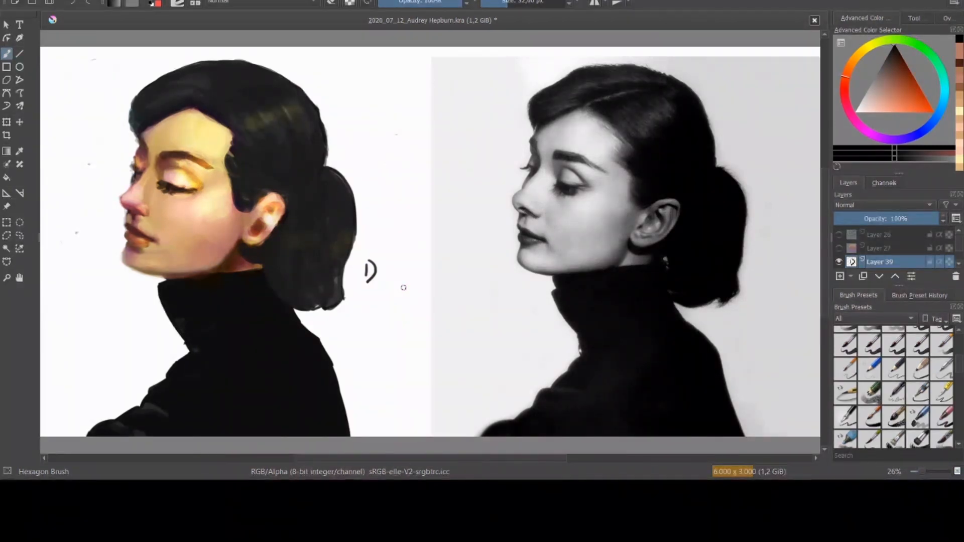
pyautogui.moveTo(383, 264); pyautogui.dragTo(407, 277)
pyautogui.moveTo(411, 269); pyautogui.dragTo(416, 277)
pyautogui.moveTo(421, 273)
pyautogui.mouseDown()
pyautogui.moveTo(429, 277)
pyautogui.moveTo(395, 297)
pyautogui.mouseUp()
pyautogui.moveTo(414, 288)
pyautogui.mouseDown()
pyautogui.moveTo(415, 296)
pyautogui.moveTo(443, 296)
pyautogui.moveTo(450, 286)
pyautogui.mouseUp()
pyautogui.moveTo(459, 284)
pyautogui.mouseDown()
pyautogui.moveTo(459, 298)
pyautogui.moveTo(476, 297)
pyautogui.mouseUp()
pyautogui.moveTo(481, 289)
pyautogui.mouseDown()
pyautogui.moveTo(487, 301)
pyautogui.moveTo(507, 296)
pyautogui.mouseUp()
pyautogui.moveTo(352, 314); pyautogui.dragTo(369, 329)
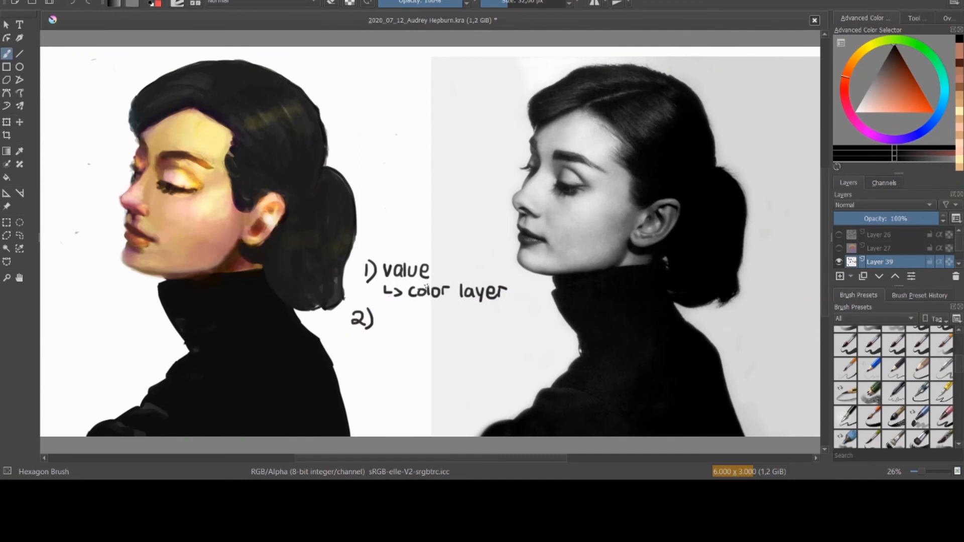
pyautogui.click(855, 55)
pyautogui.click(889, 105)
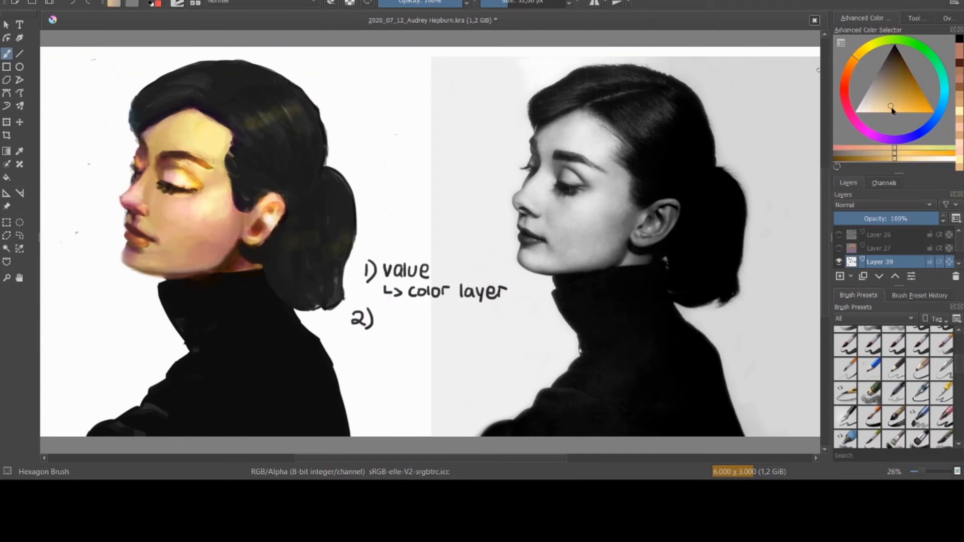
pyautogui.click(847, 70)
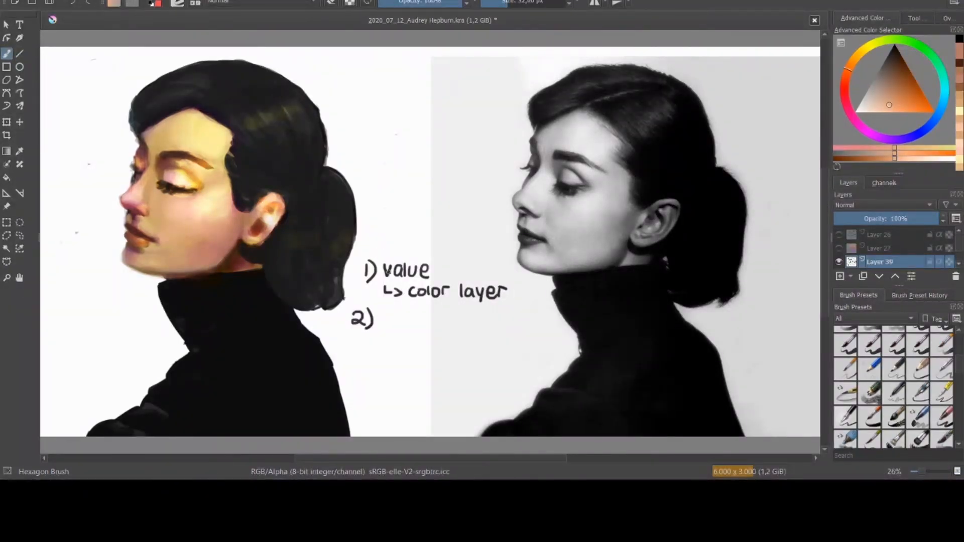
pyautogui.moveTo(887, 73); pyautogui.dragTo(897, 30)
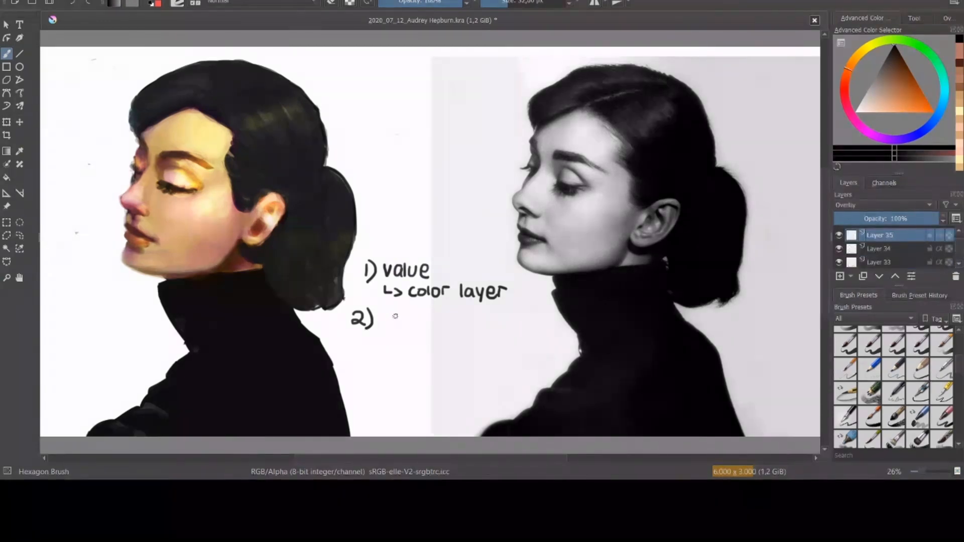
# Step: Handwrite "overpaint" after the number 2 on Layer 39
pyautogui.moveTo(959, 244)
pyautogui.mouseDown()
pyautogui.moveTo(945, 235)
pyautogui.moveTo(958, 254)
pyautogui.mouseUp()
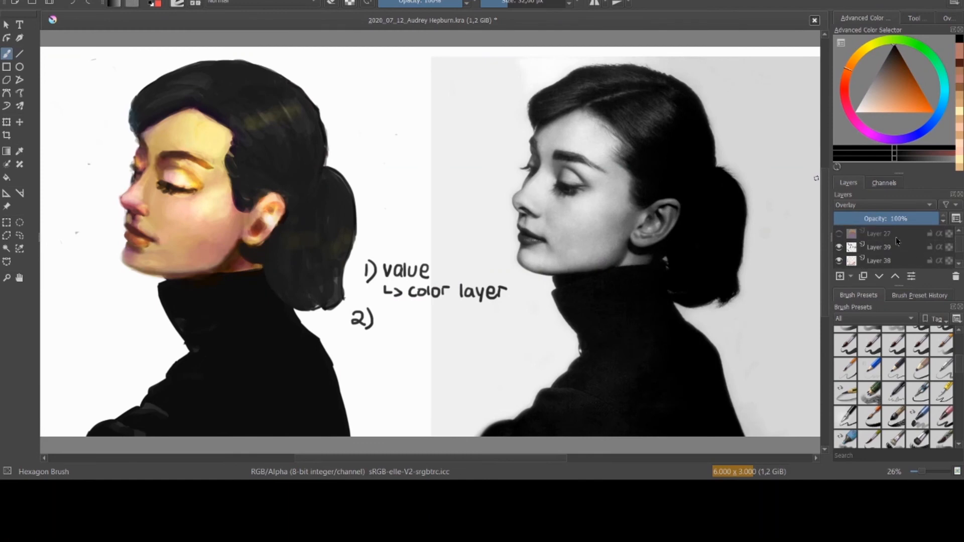
pyautogui.click(896, 243)
pyautogui.moveTo(388, 316)
pyautogui.mouseDown()
pyautogui.moveTo(409, 327)
pyautogui.moveTo(425, 316)
pyautogui.mouseUp()
pyautogui.moveTo(421, 317)
pyautogui.mouseDown()
pyautogui.moveTo(421, 332)
pyautogui.moveTo(436, 319)
pyautogui.moveTo(466, 322)
pyautogui.mouseUp()
# Step: Handwrite "3) overlay (light & dark)" with an underline and the word "color" beneath the bracketed words
pyautogui.moveTo(354, 338)
pyautogui.mouseDown()
pyautogui.moveTo(355, 353)
pyautogui.moveTo(372, 341)
pyautogui.moveTo(367, 353)
pyautogui.moveTo(387, 343)
pyautogui.moveTo(443, 347)
pyautogui.mouseUp()
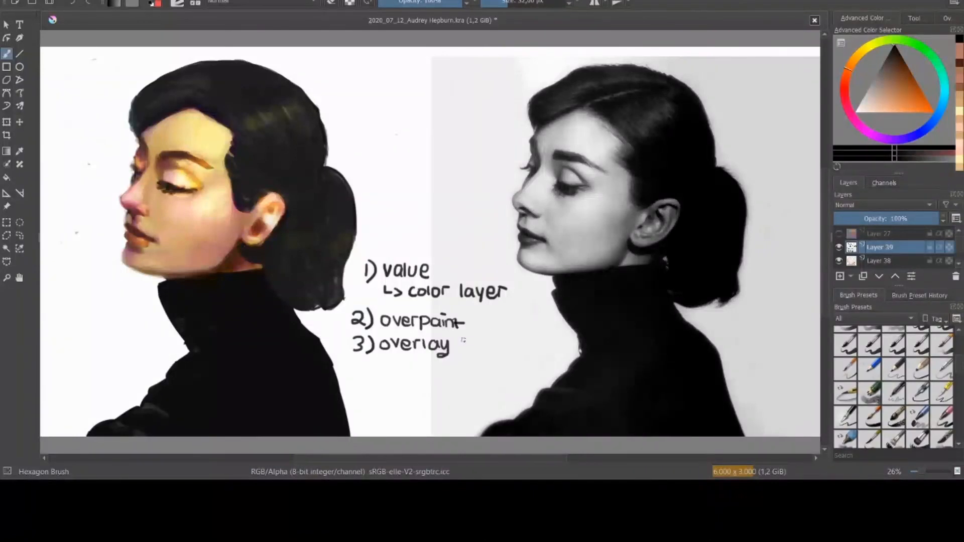
pyautogui.moveTo(464, 340)
pyautogui.mouseDown()
pyautogui.moveTo(467, 350)
pyautogui.moveTo(549, 346)
pyautogui.moveTo(556, 337)
pyautogui.moveTo(562, 346)
pyautogui.mouseUp()
pyautogui.moveTo(490, 359)
pyautogui.mouseDown()
pyautogui.moveTo(533, 360)
pyautogui.moveTo(568, 343)
pyautogui.moveTo(562, 351)
pyautogui.mouseUp()
pyautogui.moveTo(481, 353); pyautogui.dragTo(544, 353)
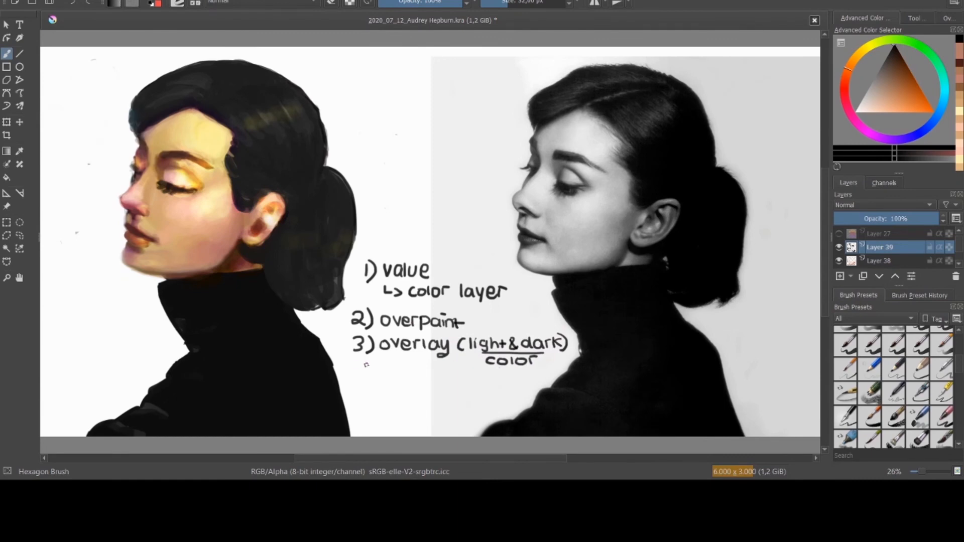
# Step: Add the abbreviation "(OP)" after "overpaint" and handwrite "4) OP" and the number "5)" below the list
pyautogui.moveTo(355, 364); pyautogui.dragTo(367, 388)
pyautogui.moveTo(473, 312)
pyautogui.mouseDown()
pyautogui.moveTo(474, 324)
pyautogui.moveTo(481, 316)
pyautogui.moveTo(497, 324)
pyautogui.mouseUp()
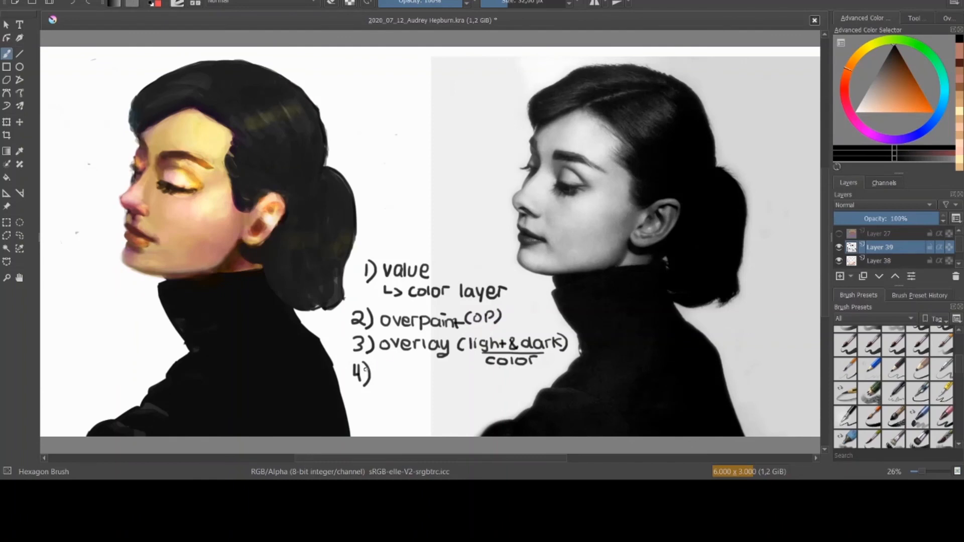
pyautogui.moveTo(385, 367); pyautogui.dragTo(390, 377)
pyautogui.moveTo(390, 364)
pyautogui.mouseDown()
pyautogui.moveTo(355, 405)
pyautogui.moveTo(372, 407)
pyautogui.mouseUp()
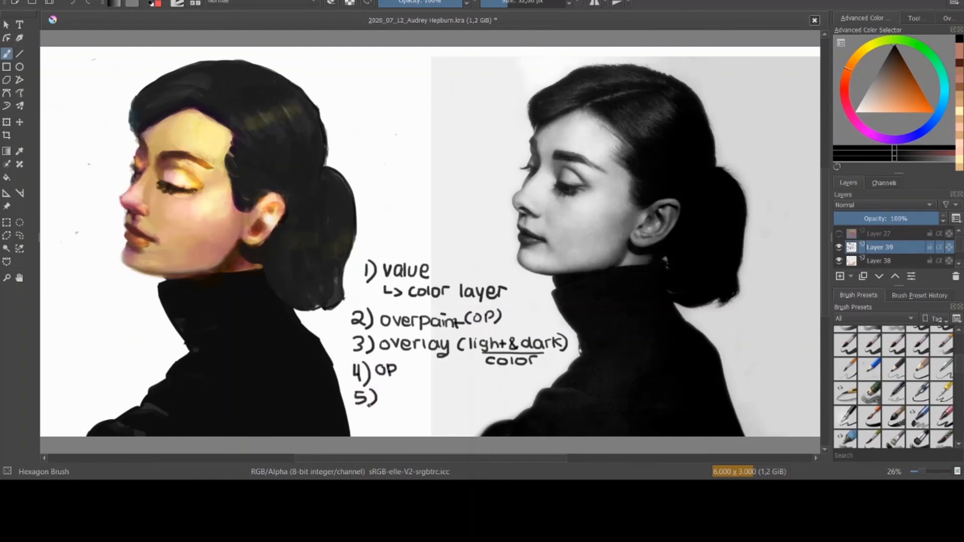
# Step: Handwrite "color dodge + multiply" after the number 5 and "6) OP" as the next list entry
pyautogui.moveTo(395, 391)
pyautogui.mouseDown()
pyautogui.moveTo(390, 400)
pyautogui.moveTo(410, 399)
pyautogui.mouseUp()
pyautogui.moveTo(417, 391); pyautogui.dragTo(482, 394)
pyautogui.moveTo(408, 404); pyautogui.dragTo(447, 411)
pyautogui.moveTo(451, 406); pyautogui.dragTo(455, 408)
pyautogui.moveTo(459, 401); pyautogui.dragTo(465, 417)
pyautogui.moveTo(379, 416)
pyautogui.mouseDown()
pyautogui.moveTo(375, 425)
pyautogui.moveTo(411, 423)
pyautogui.mouseUp()
pyautogui.click(432, 423)
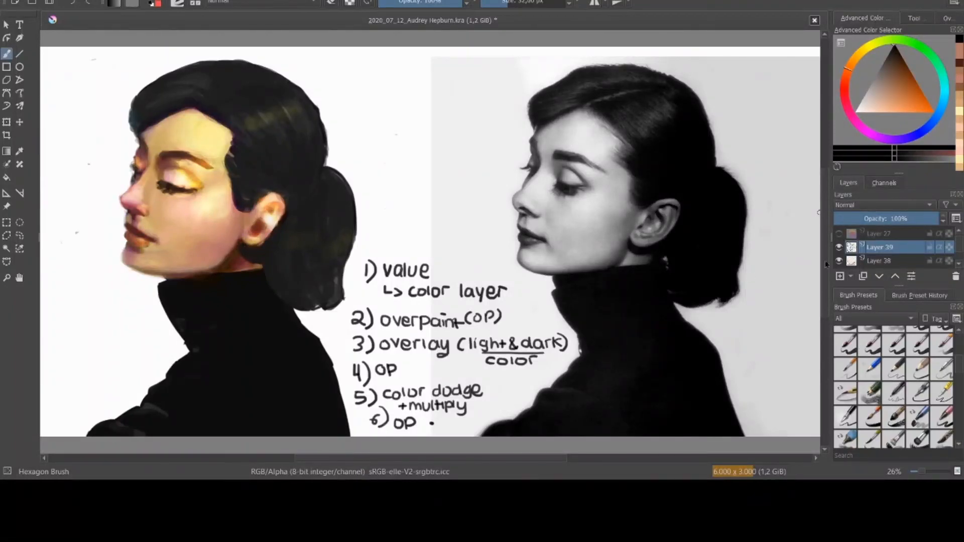
# Step: Add a Levels filter layer and a color filter layer above Layer 39, and set the color filter layer's opacity to 40%
pyautogui.click(758, 474)
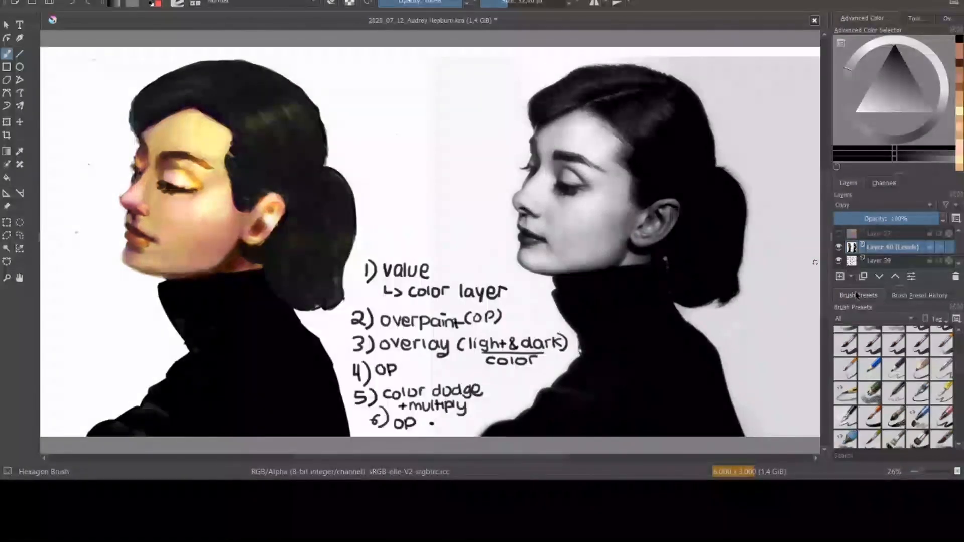
pyautogui.hotkey('ctrl', 'j')
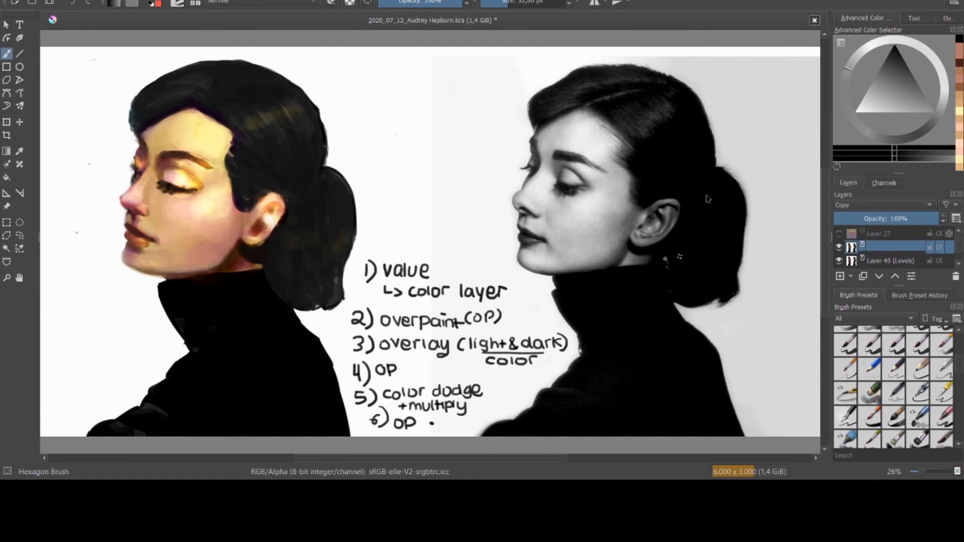
pyautogui.click(839, 247)
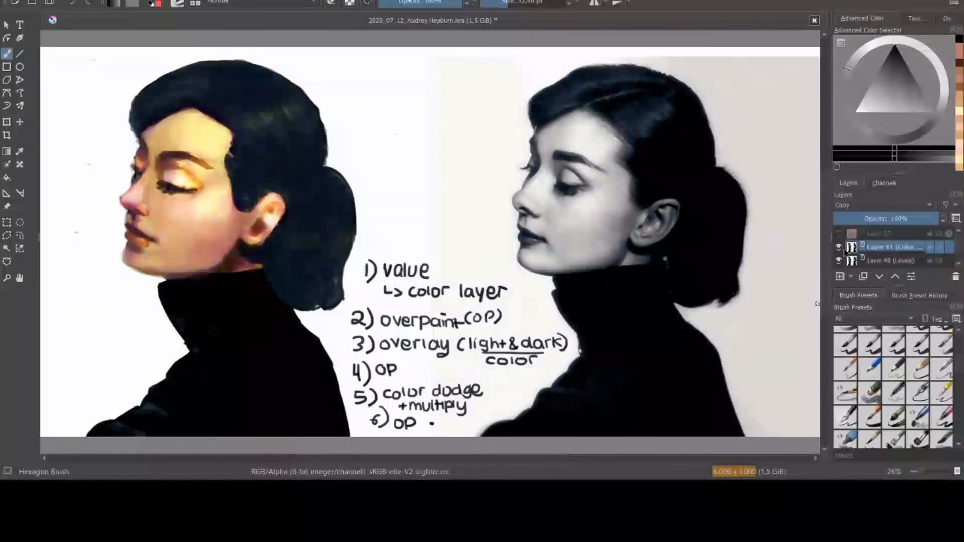
pyautogui.click(840, 248)
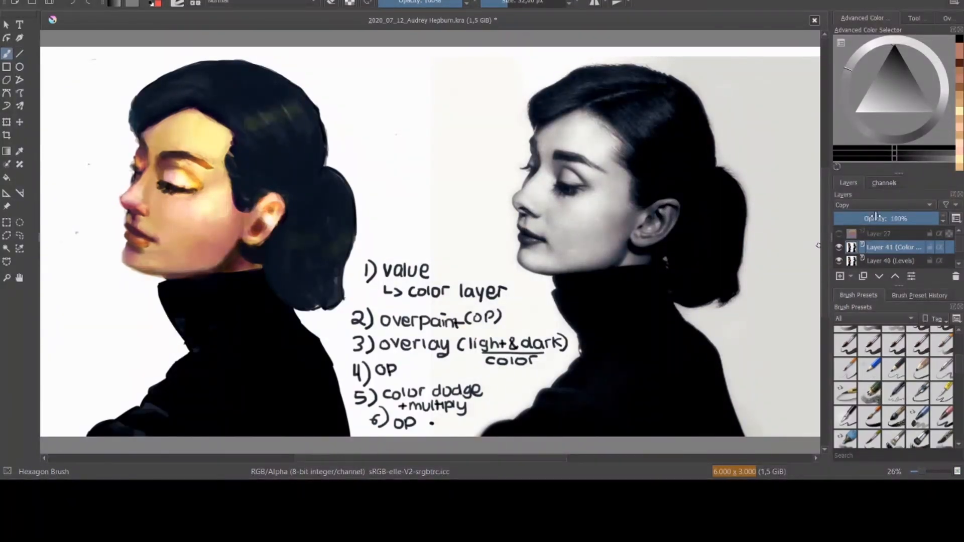
pyautogui.click(876, 217)
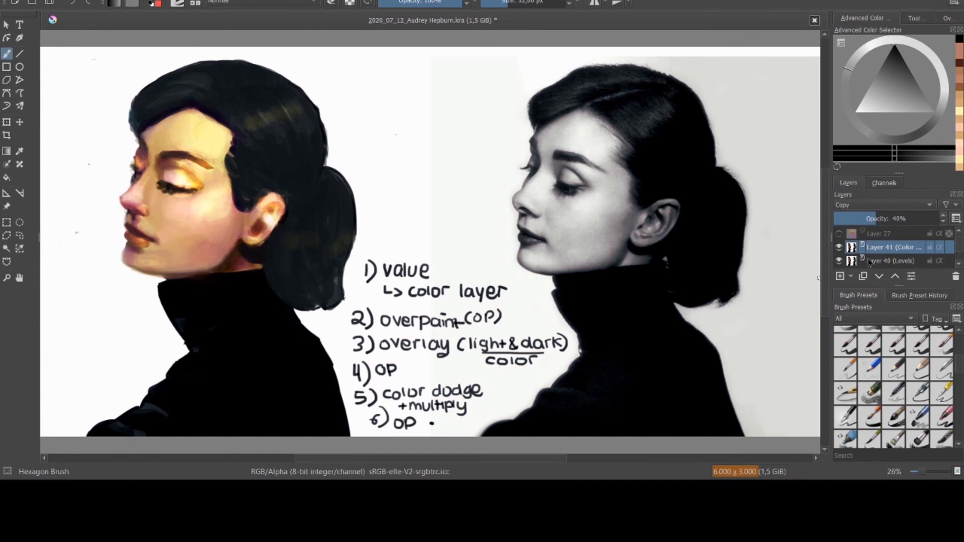
pyautogui.scroll(-3, 956, 247)
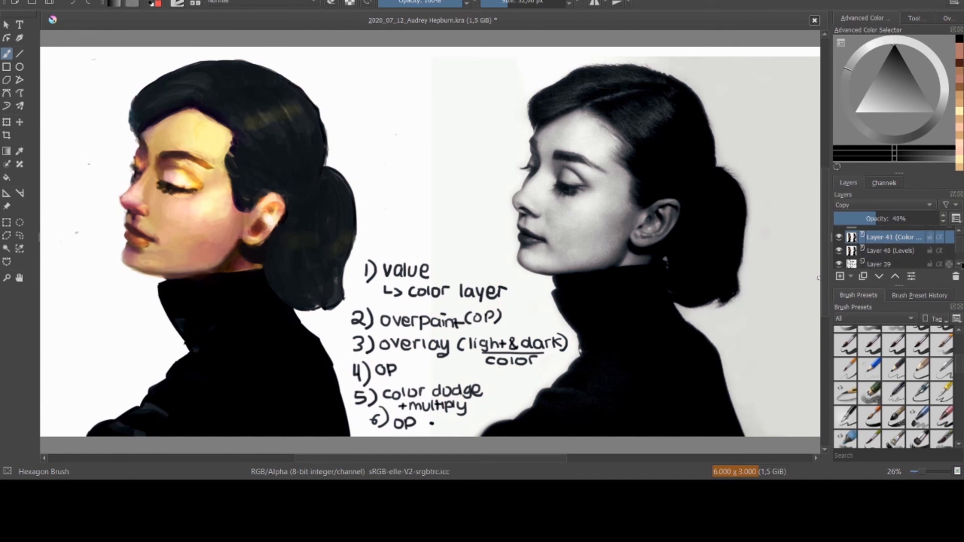